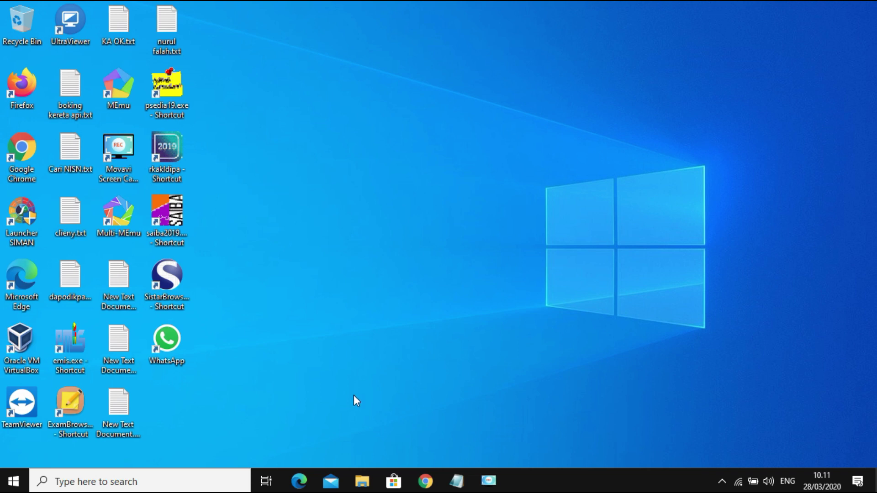
- Create a folder named Blog in Documents using File Explorer and open it
left_click(361, 482)
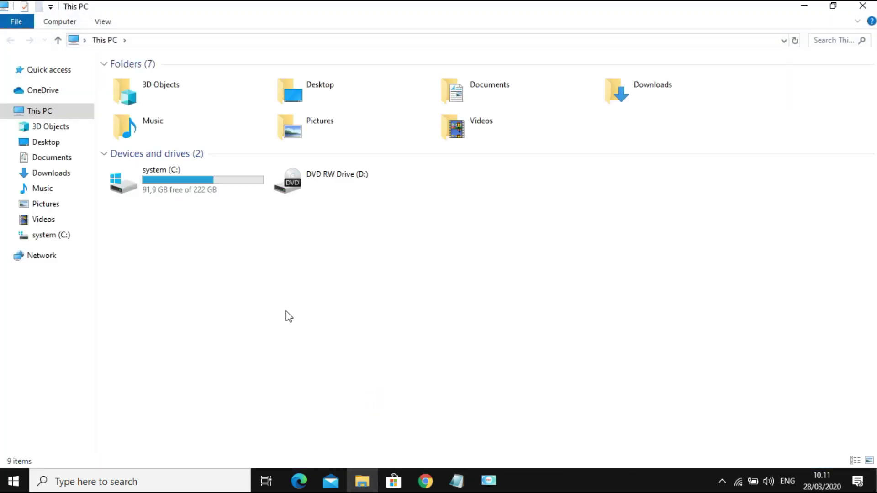
left_click(52, 157)
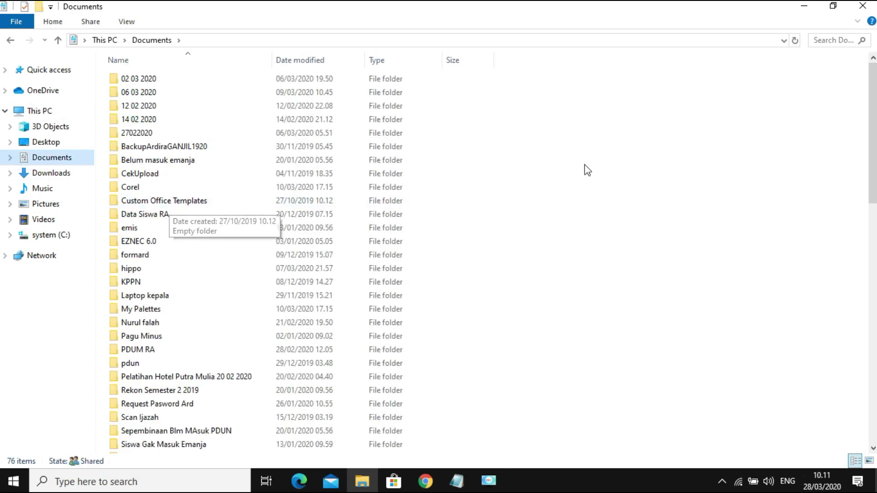
right_click(545, 156)
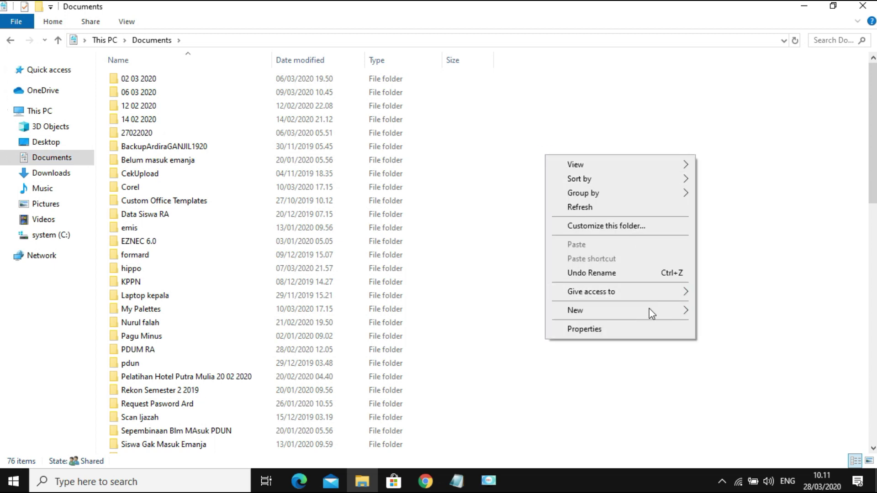
mouse_move(652, 316)
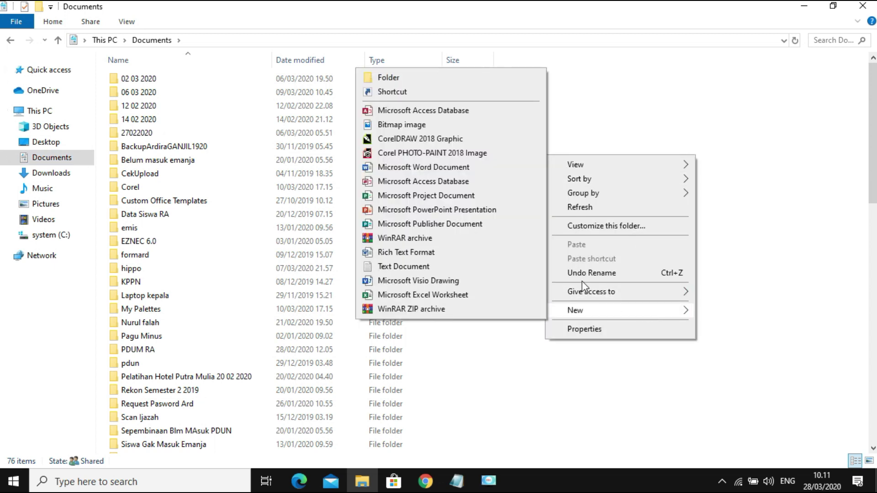
left_click(411, 82)
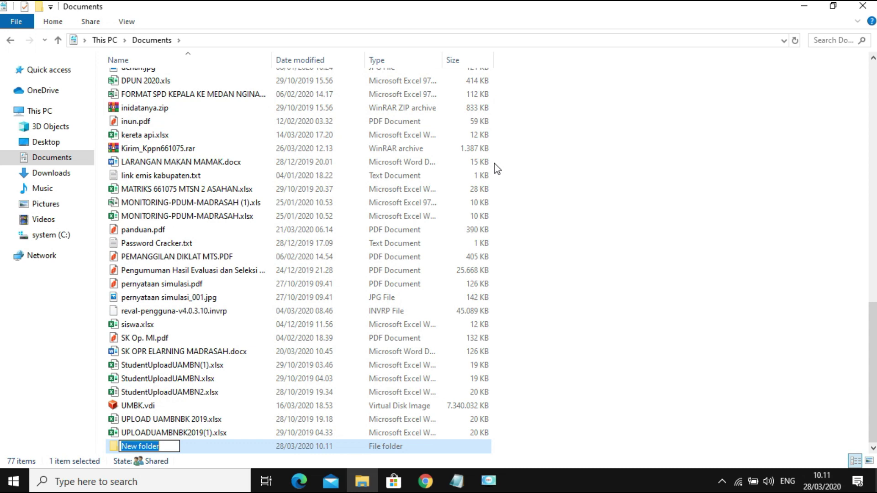
type("bLOG")
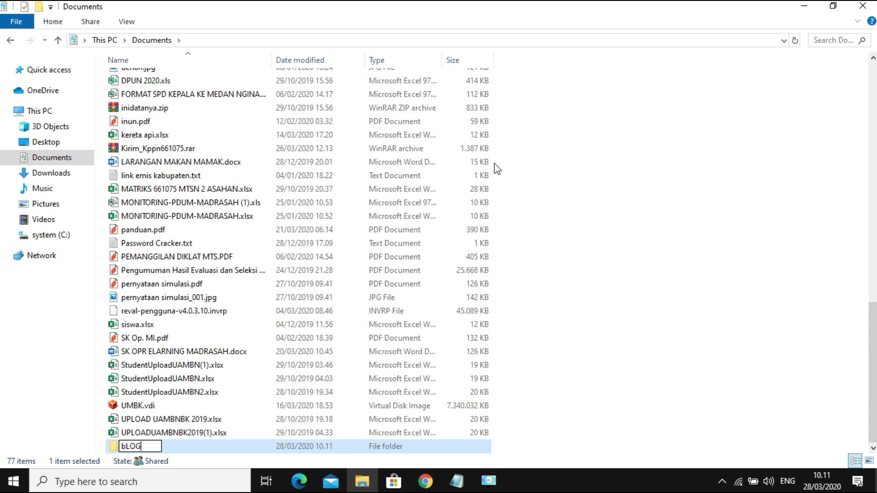
key("BackSpace")
key("BackSpace")
type("Blog")
key("Return")
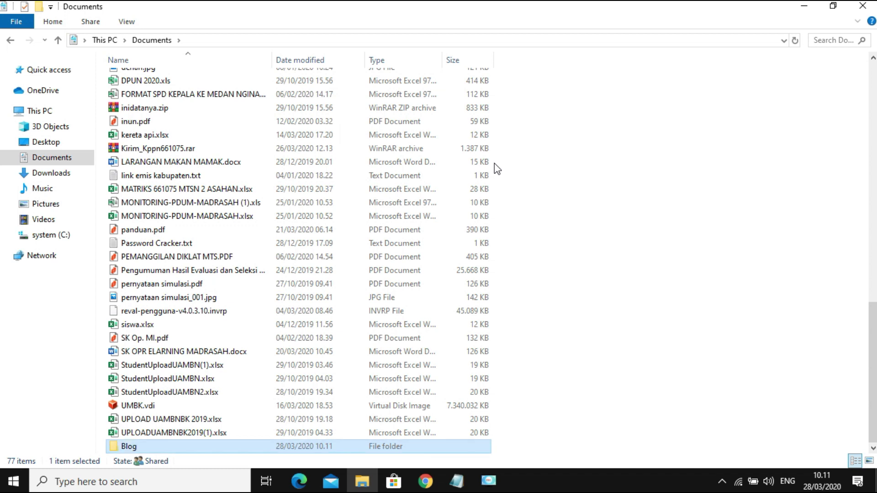
key("Return")
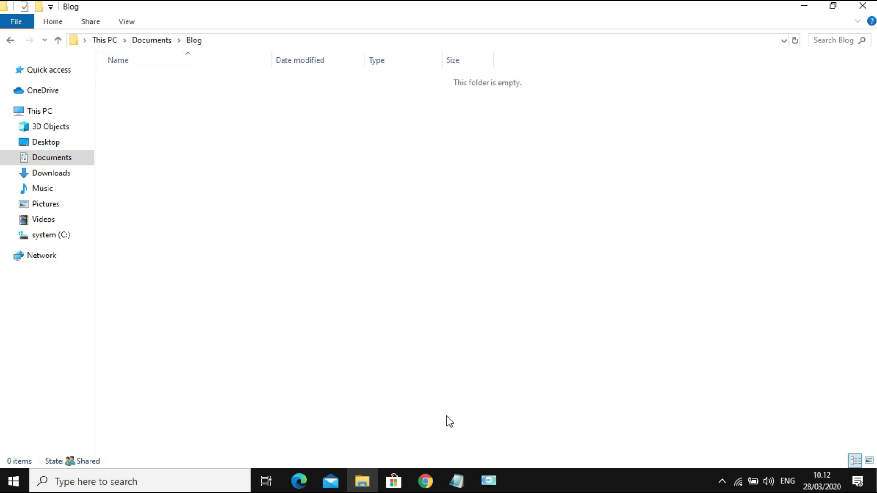
left_click(467, 488)
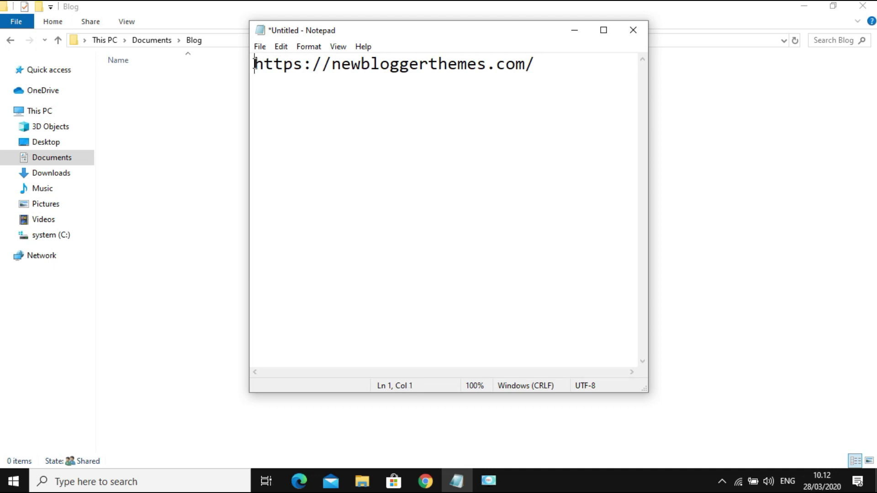
left_click_drag(255, 64, 537, 64)
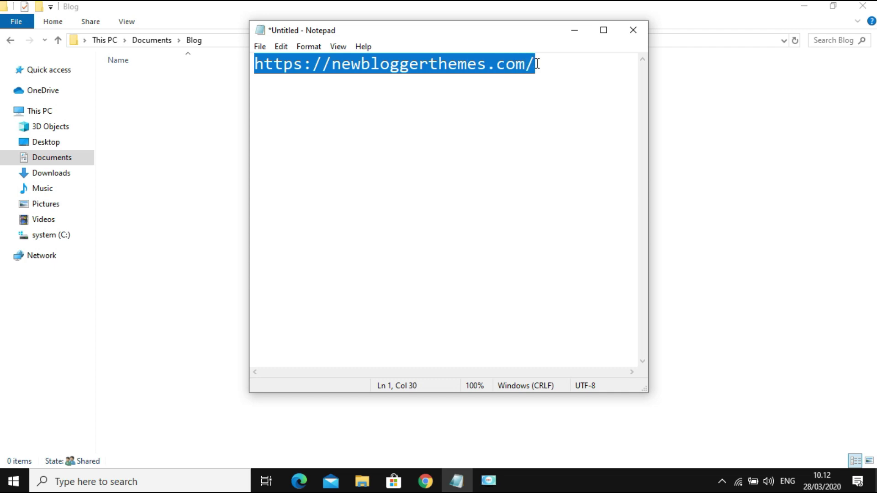
right_click(495, 68)
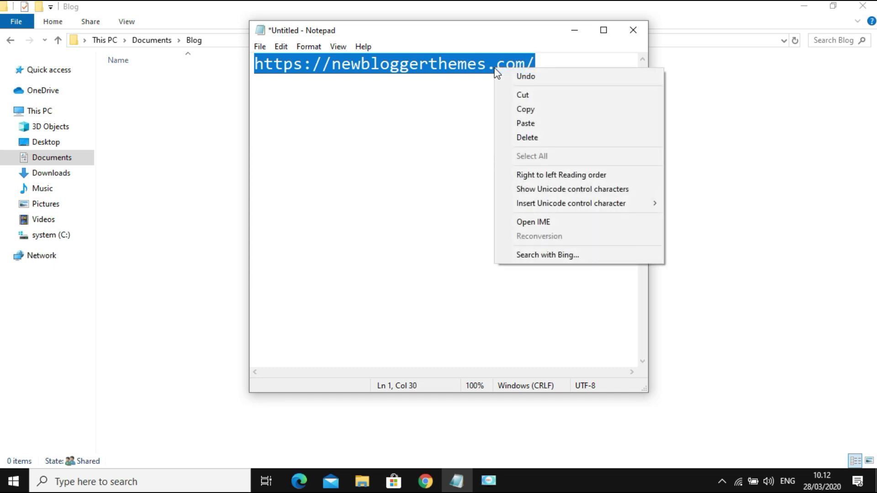
left_click(521, 111)
left_click(458, 116)
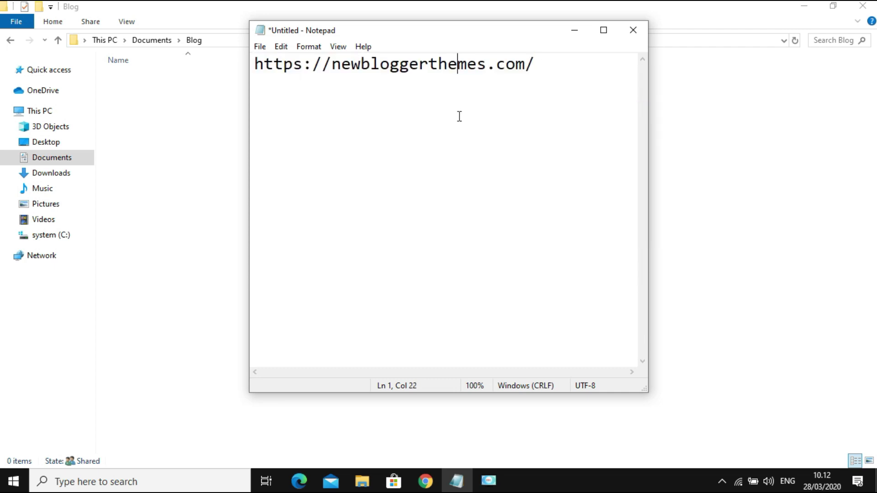
left_click(421, 480)
left_click(421, 480)
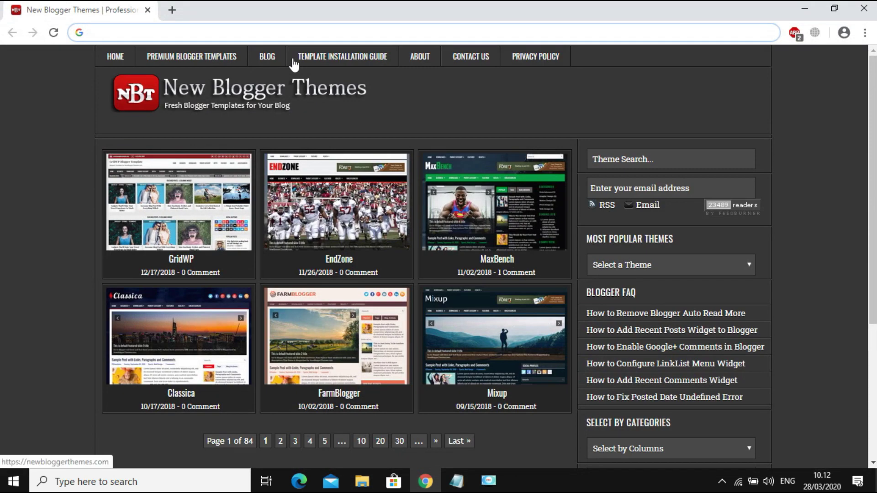
left_click(173, 10)
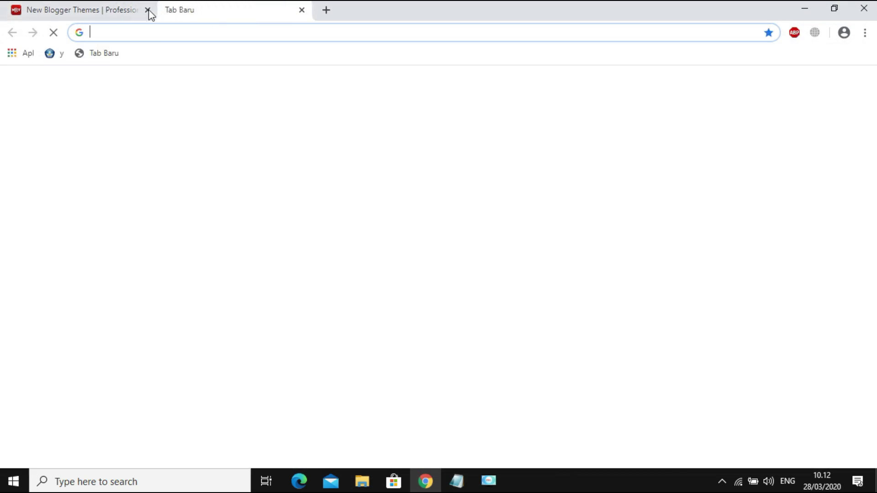
left_click(147, 9)
key("ctrl+v")
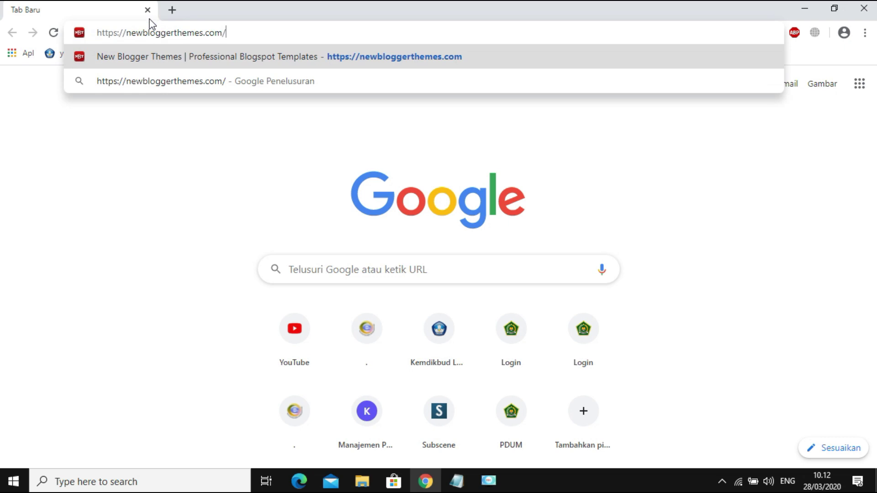
key("Return")
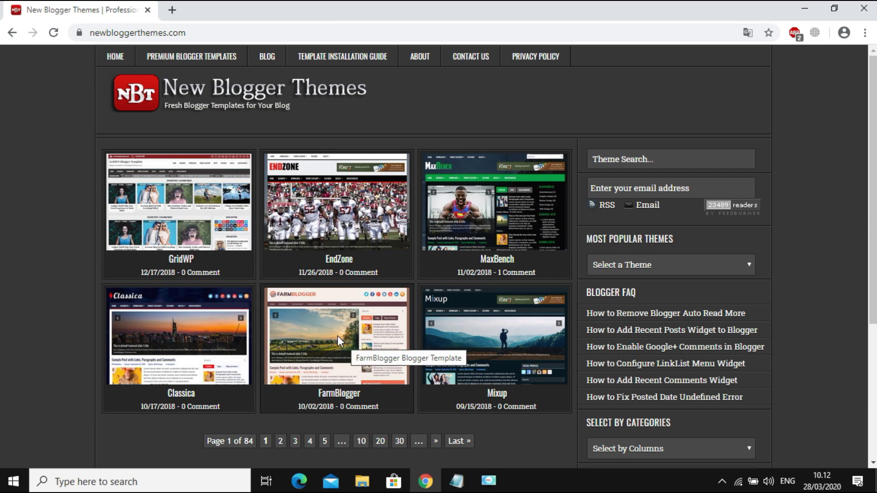
- Browse page 2 of the template gallery and return to page 1
left_click(279, 446)
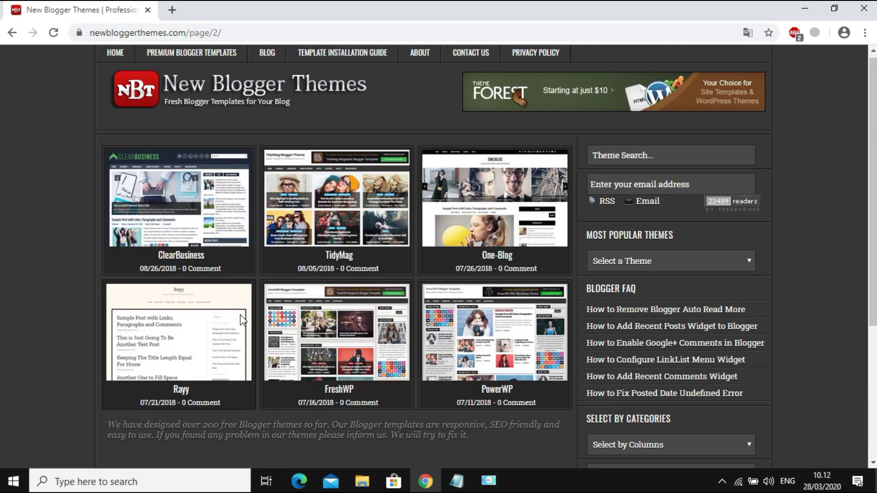
scroll(301, 320, "down", 4)
left_click(273, 291)
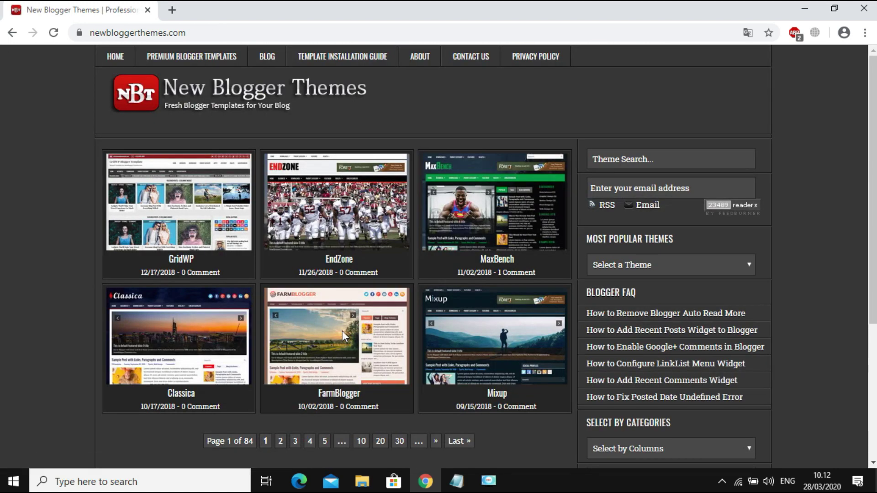
- Open the FarmBlogger template's details page and launch its live demo
left_click(337, 394)
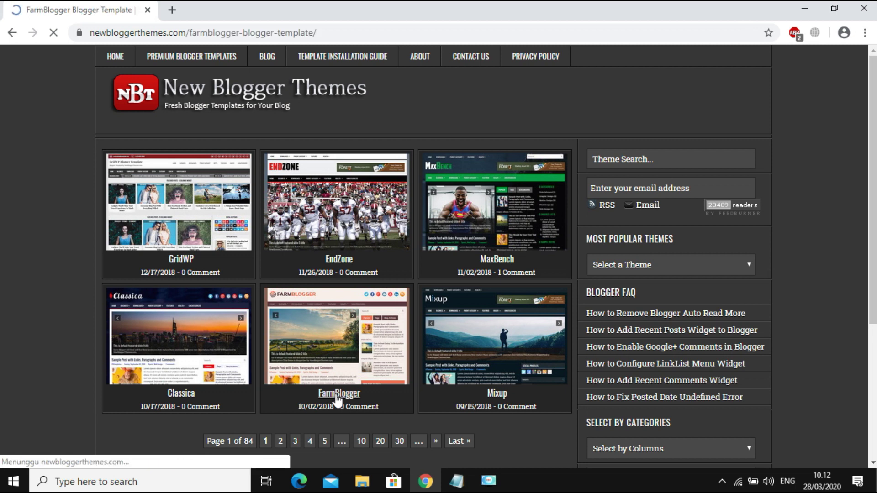
scroll(369, 314, "down", 4)
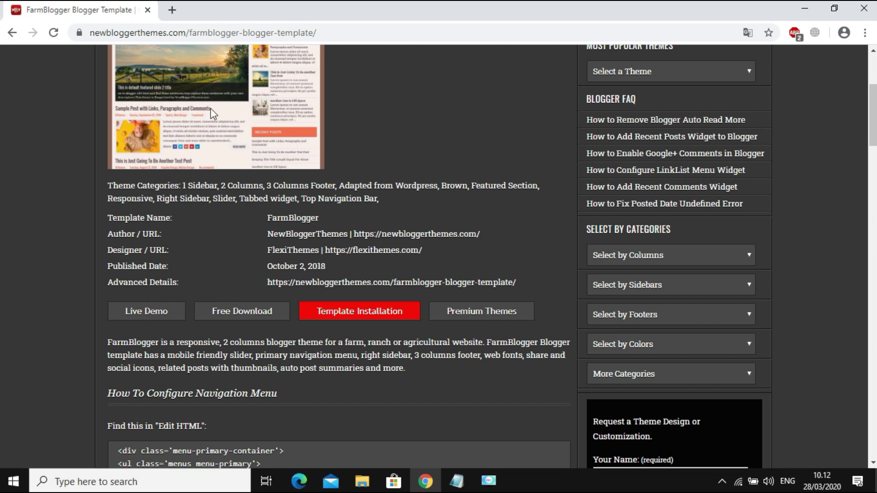
left_click(156, 323)
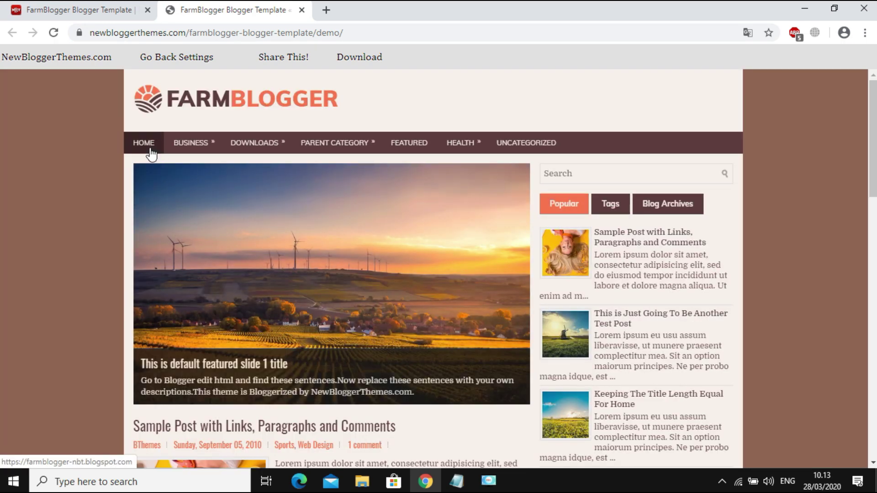
- Step forward through all the featured slides in the FarmBlogger demo's image slider
scroll(410, 233, "down", 1)
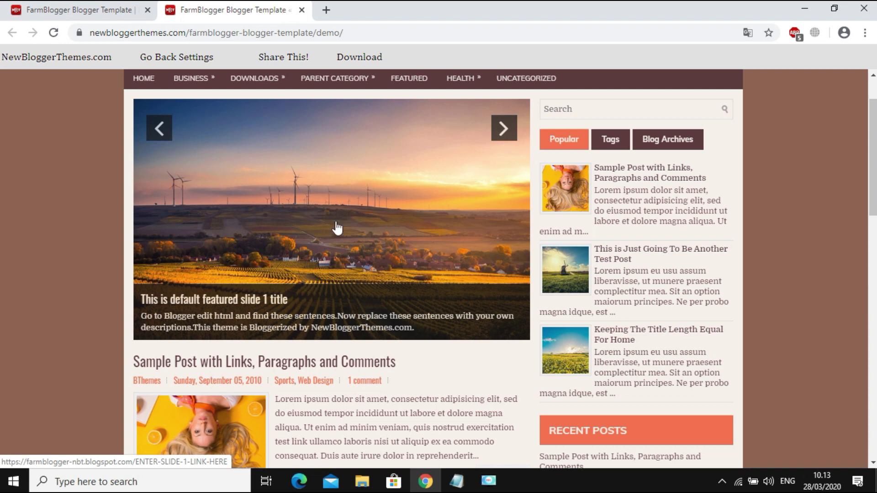
left_click(505, 132)
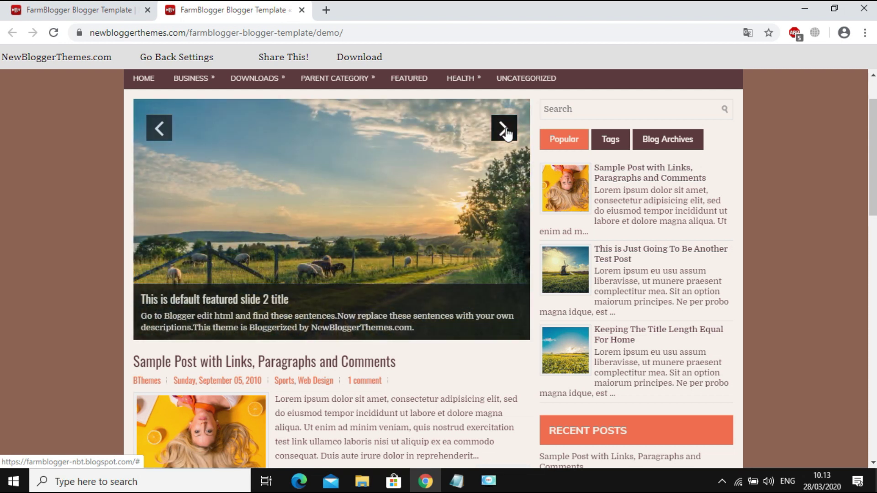
left_click(506, 132)
left_click(505, 132)
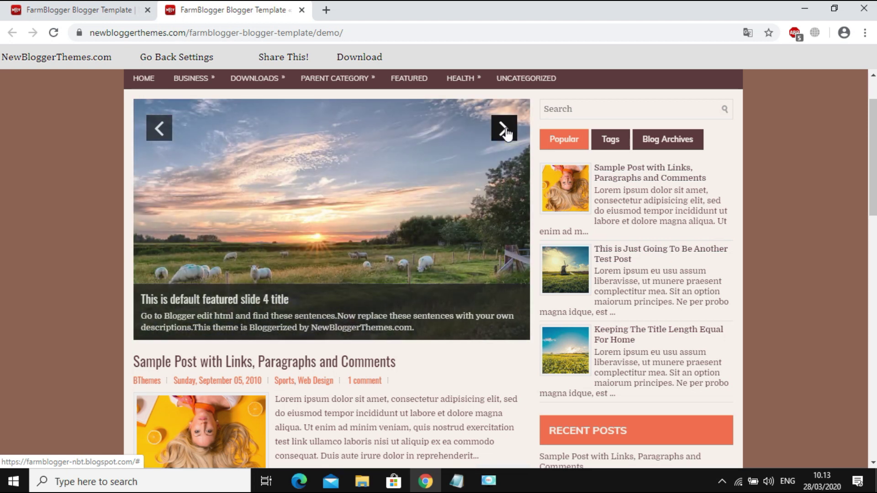
left_click(505, 132)
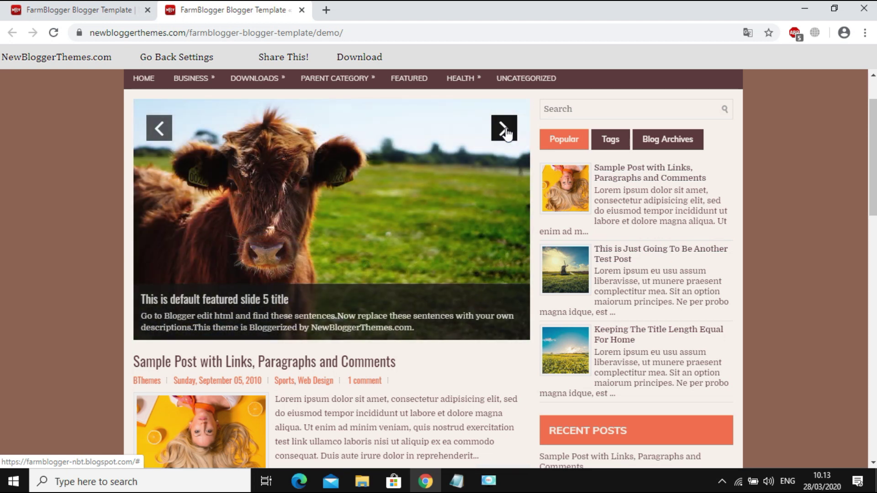
left_click(505, 132)
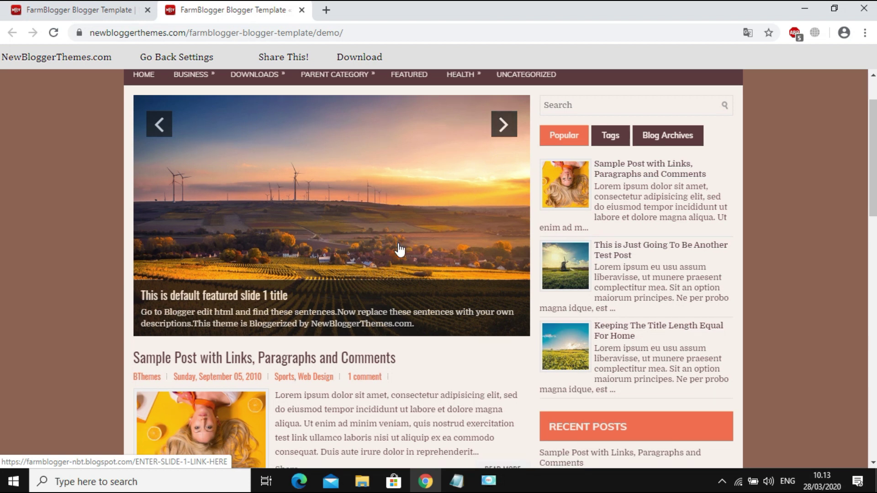
- Examine the demo's post list, sidebar widgets and footer, and return to the header
scroll(399, 249, "down", 3)
scroll(399, 251, "down", 3)
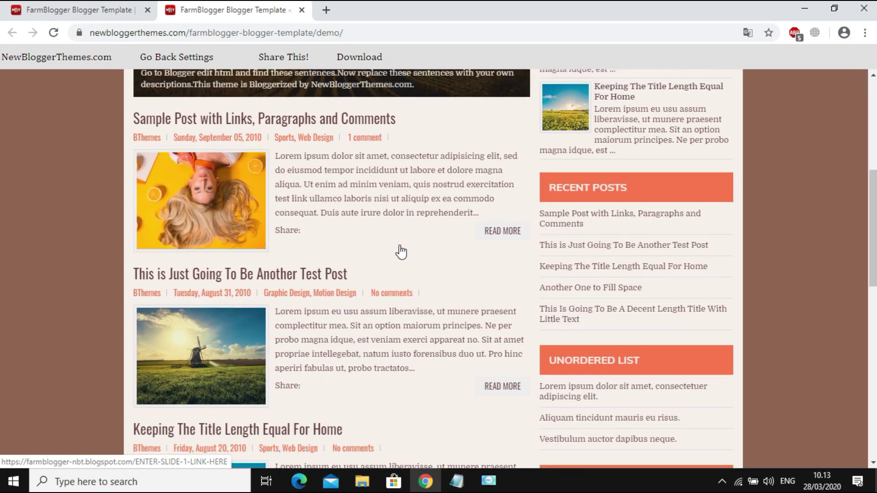
scroll(239, 170, "up", 1)
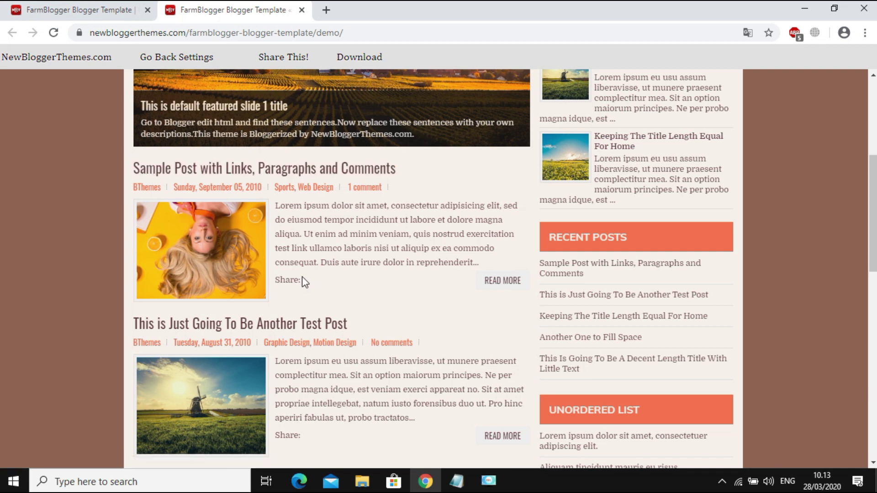
scroll(343, 252, "down", 10)
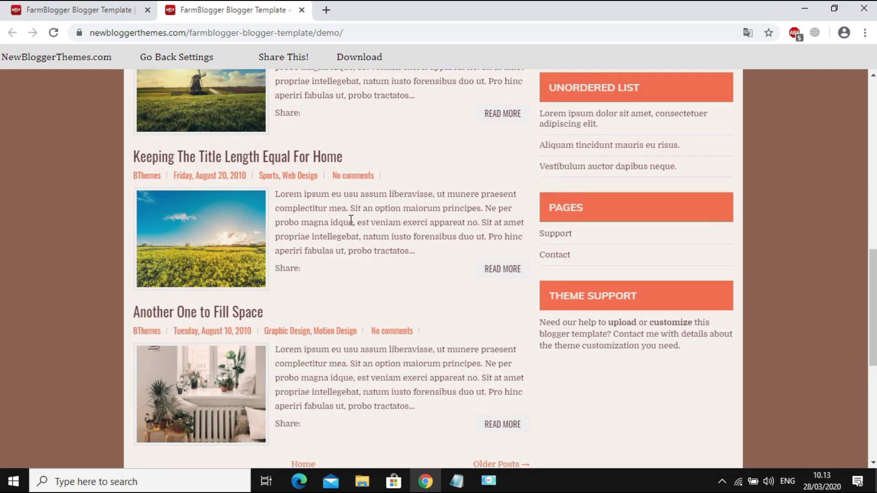
scroll(352, 225, "down", 1)
scroll(362, 244, "up", 13)
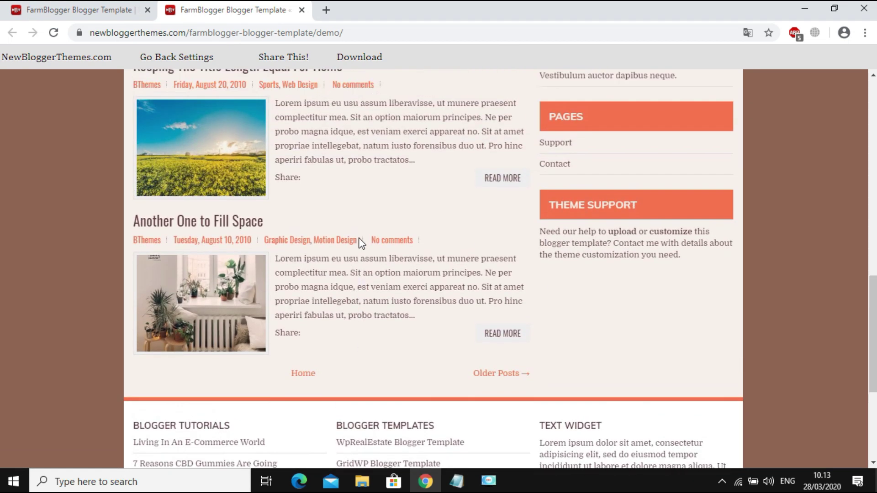
scroll(359, 244, "up", 3)
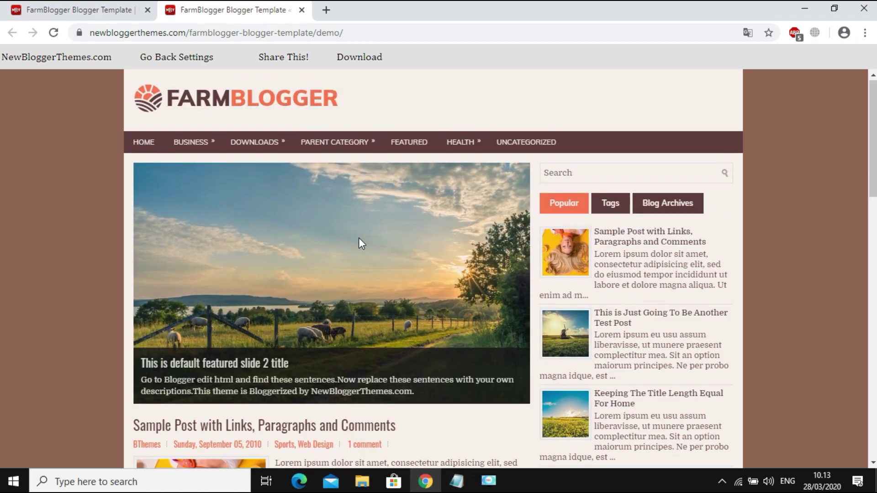
- Inspect the Business and Downloads submenus in the demo's navigation bar, and close the demo to return to the FarmBlogger details page
mouse_move(191, 145)
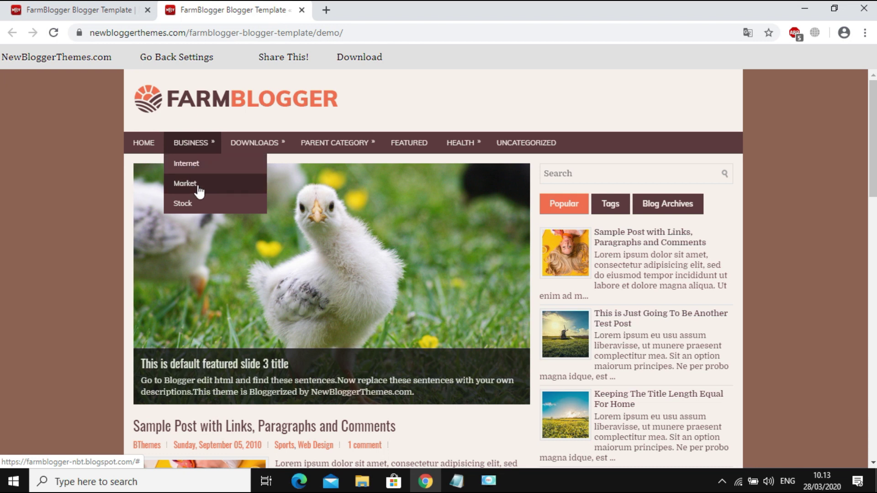
mouse_move(256, 156)
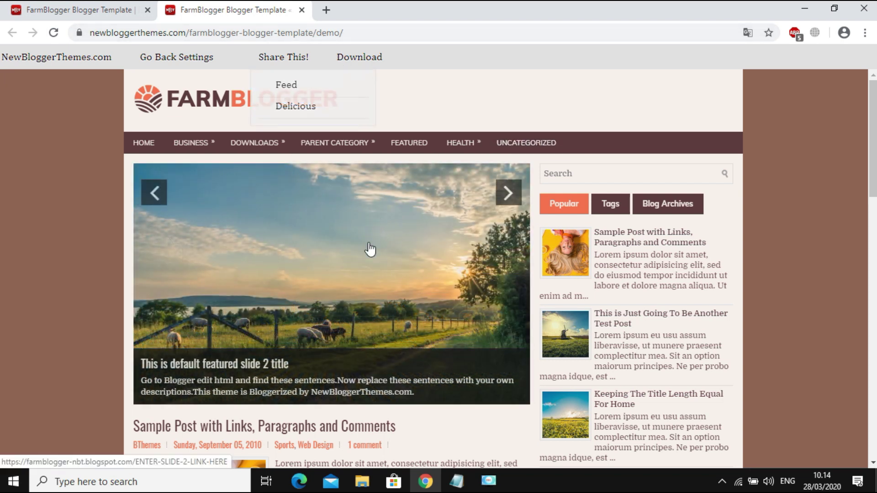
scroll(369, 248, "down", 3)
scroll(282, 308, "up", 3)
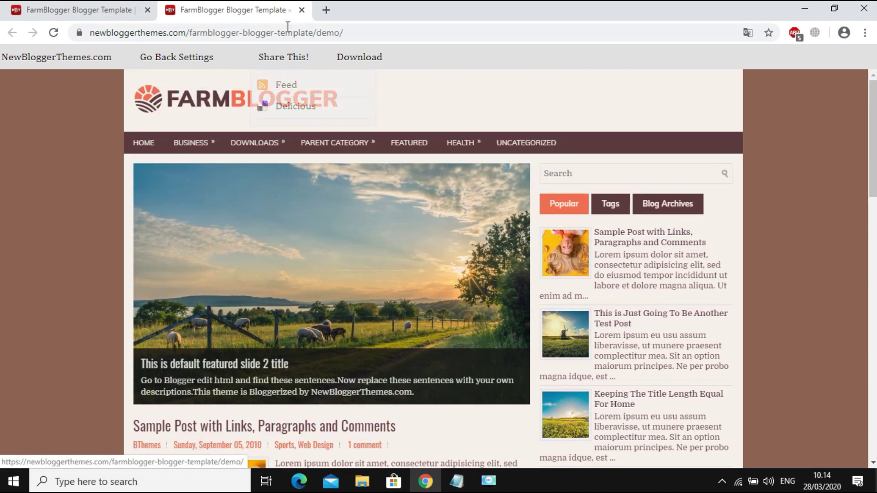
left_click(302, 9)
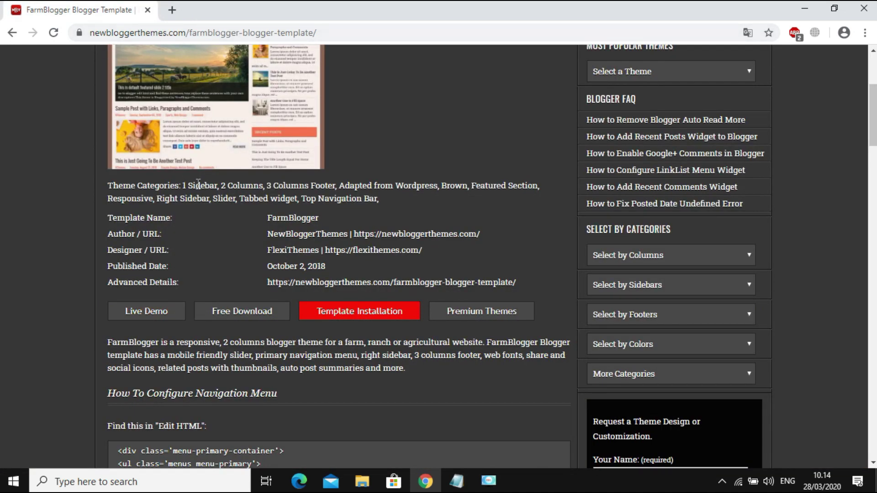
- Download the free FarmBlogger template zip and show the downloaded file in its folder
scroll(188, 209, "up", 2)
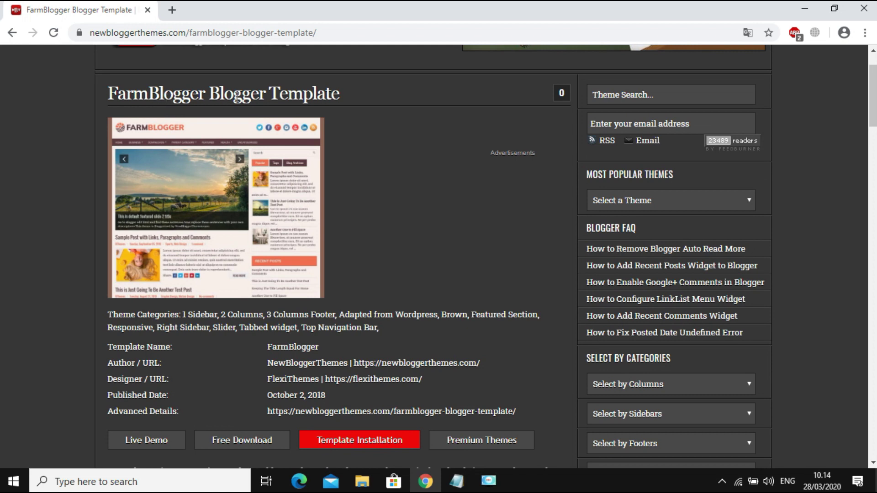
scroll(286, 163, "down", 3)
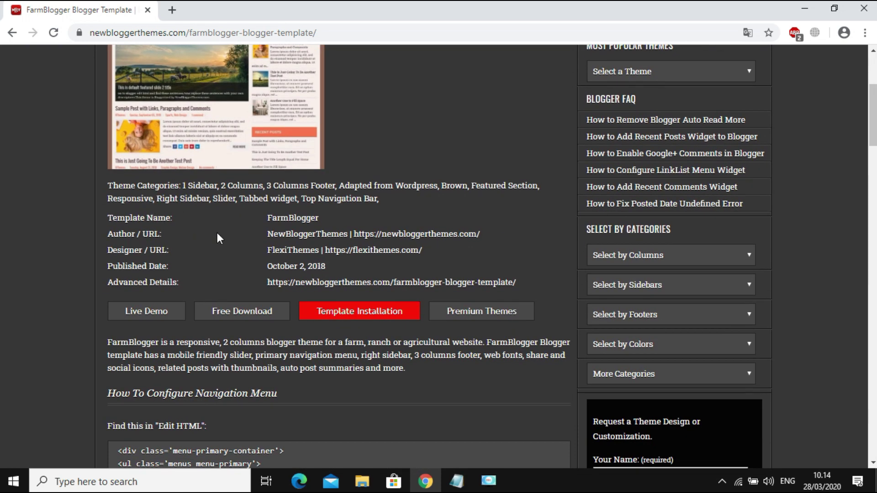
left_click(236, 317)
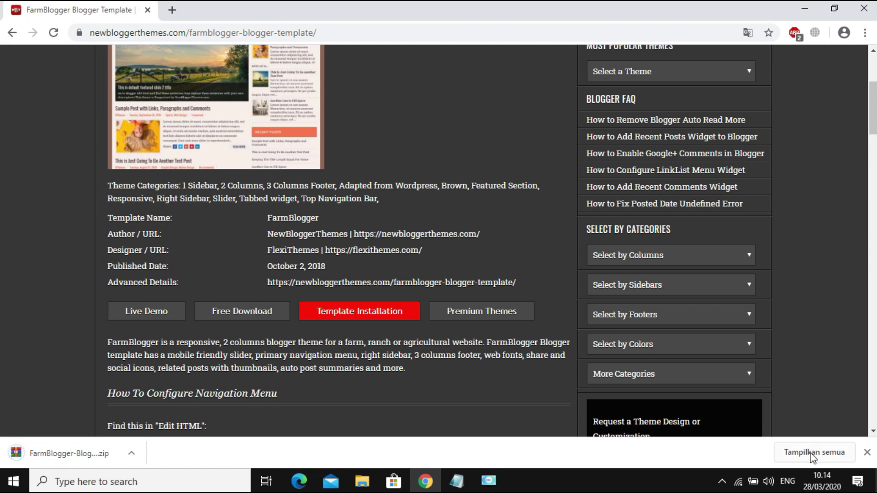
left_click(811, 453)
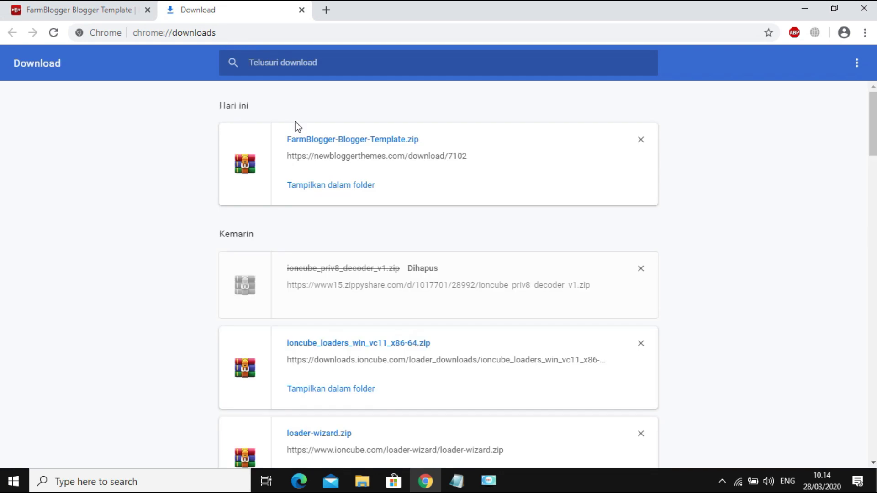
left_click(336, 190)
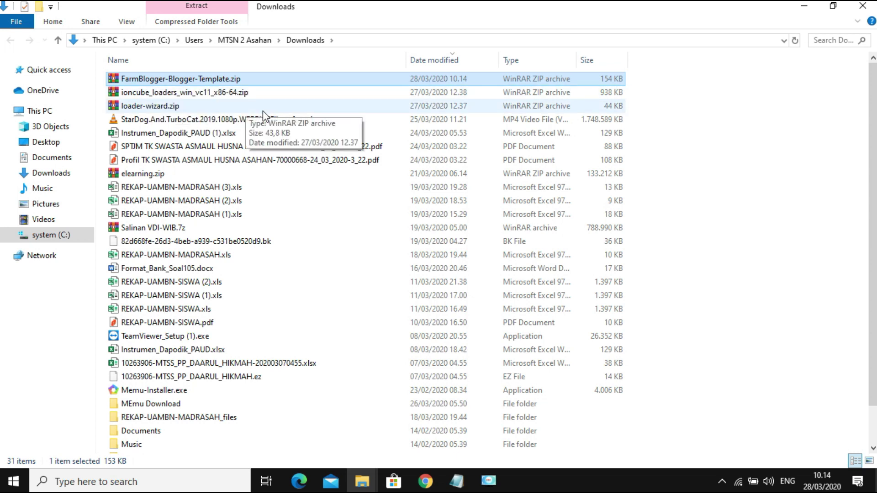
- Paste a copy of FarmBlogger-Blogger-Template.zip into the Blog folder inside Documents
left_click(62, 163)
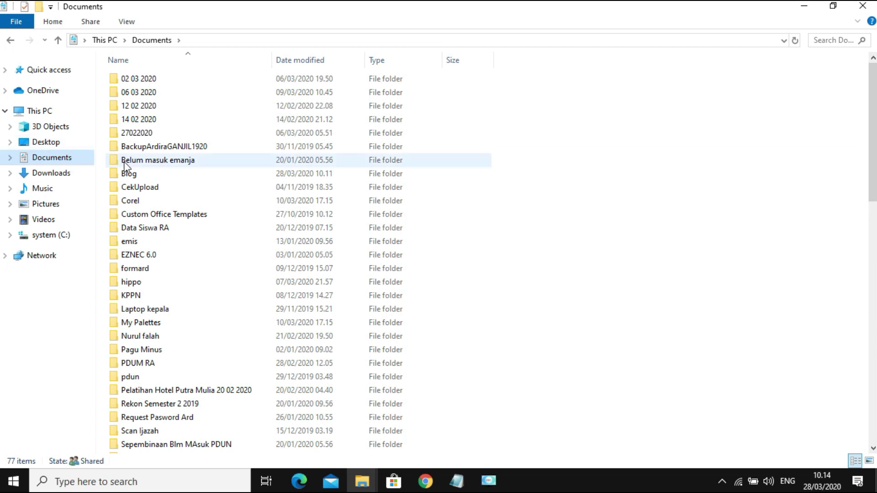
double_click(130, 174)
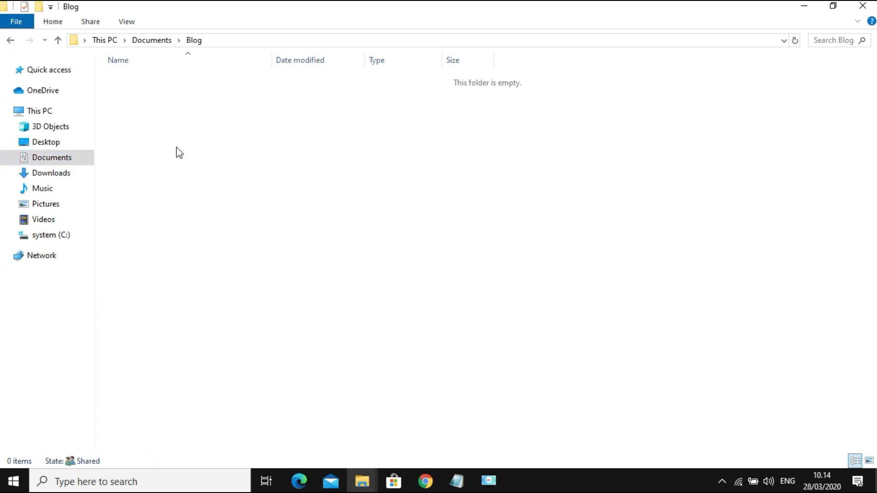
key("ctrl+v")
left_click(295, 198)
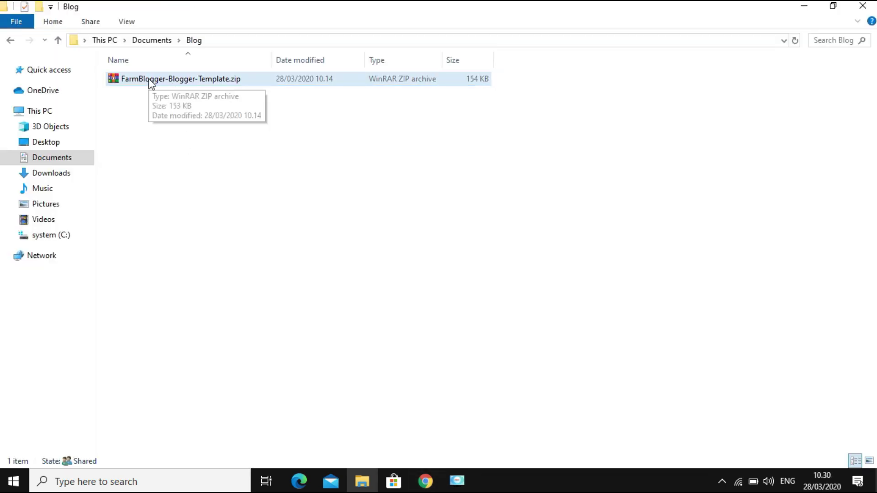
- Extract FarmBlogger-Blogger-Template.zip directly in the Blog folder and inspect the extracted template folder and its images subfolder
right_click(151, 84)
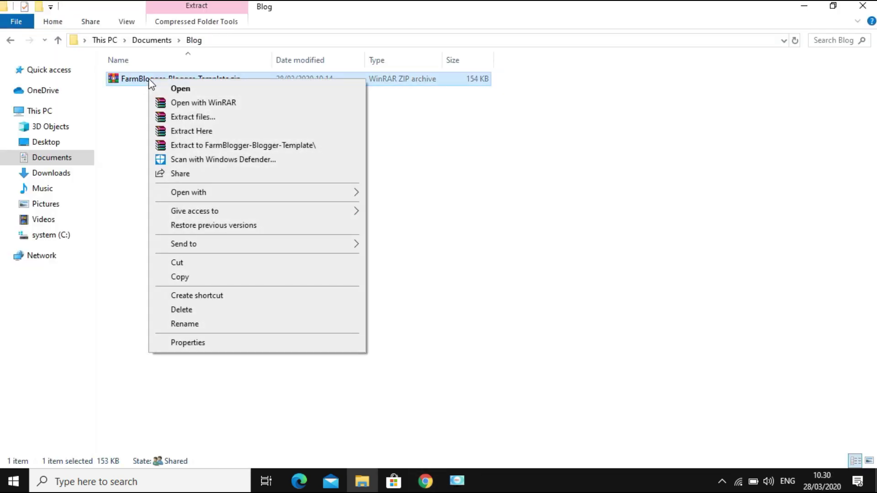
left_click(208, 132)
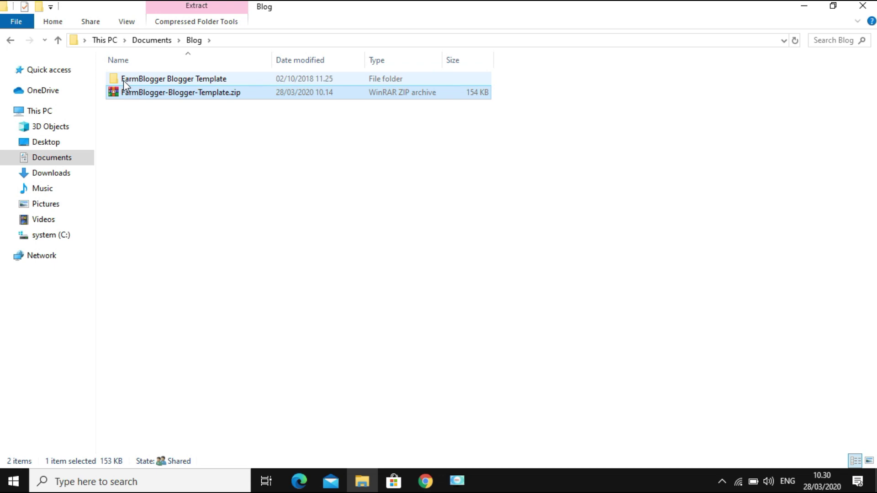
double_click(133, 82)
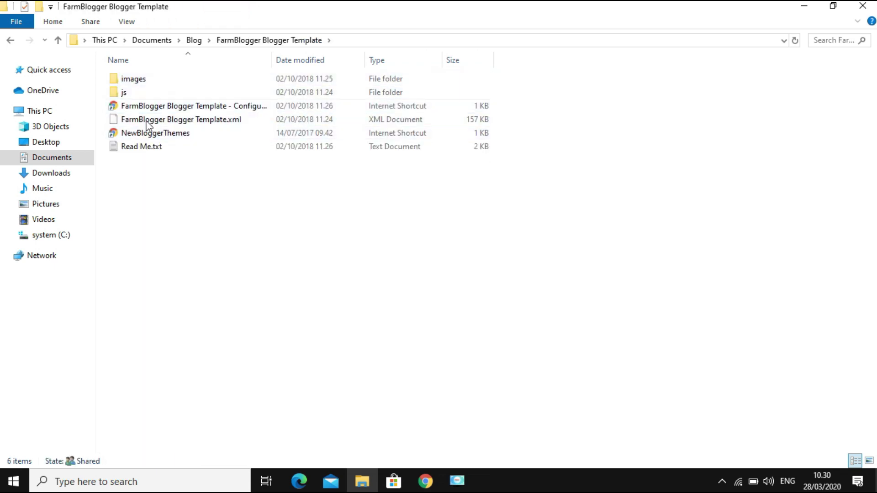
double_click(138, 84)
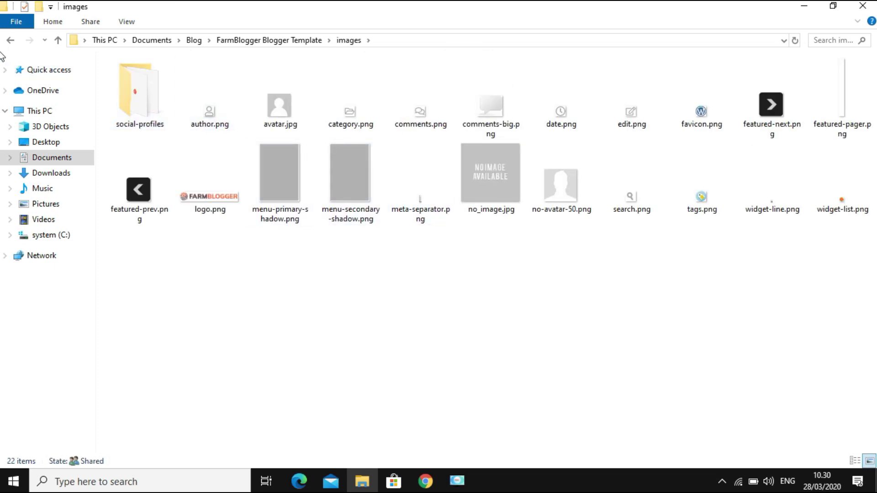
left_click(10, 40)
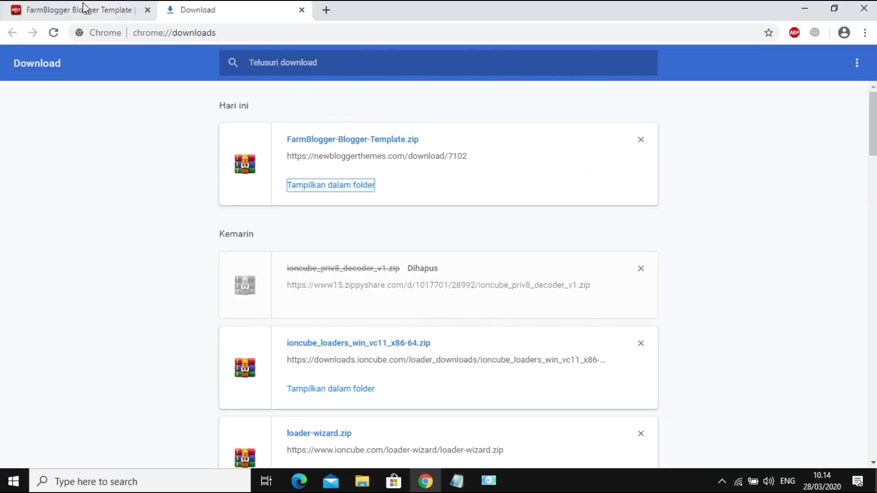
- Switch back to Chrome, return the template site to its home page, and close the downloads page
left_click(82, 9)
scroll(65, 195, "up", 5)
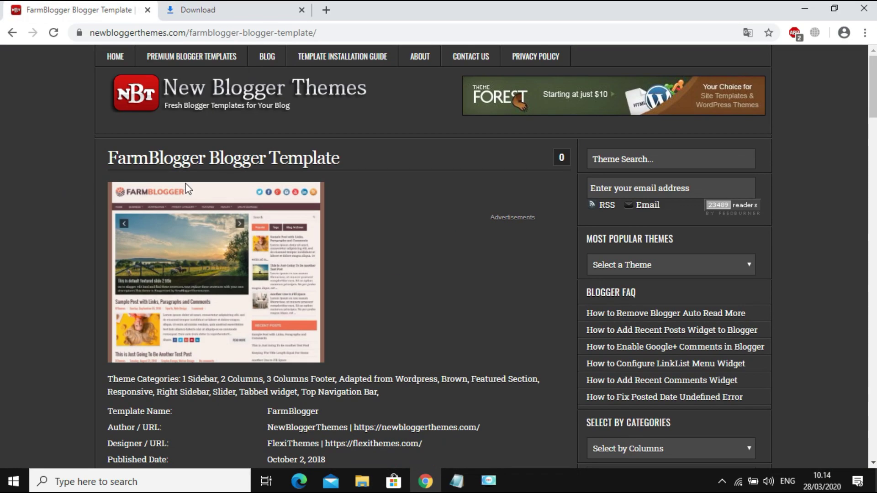
left_click(115, 56)
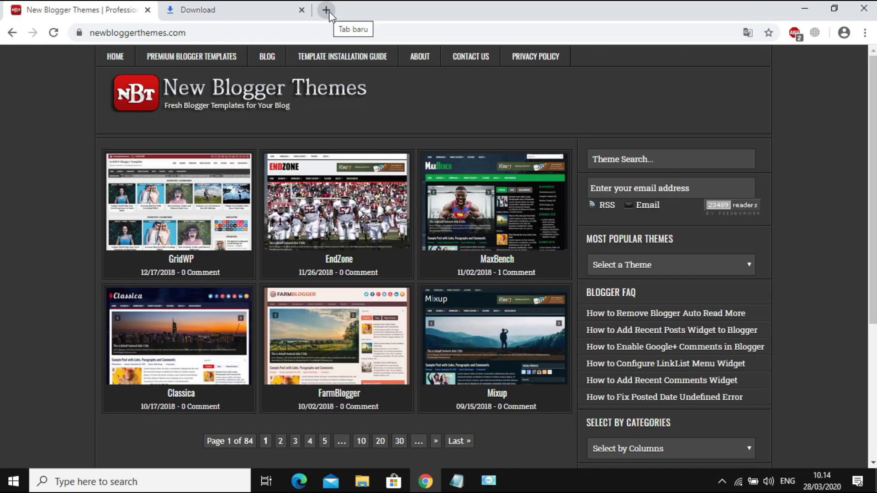
left_click(302, 10)
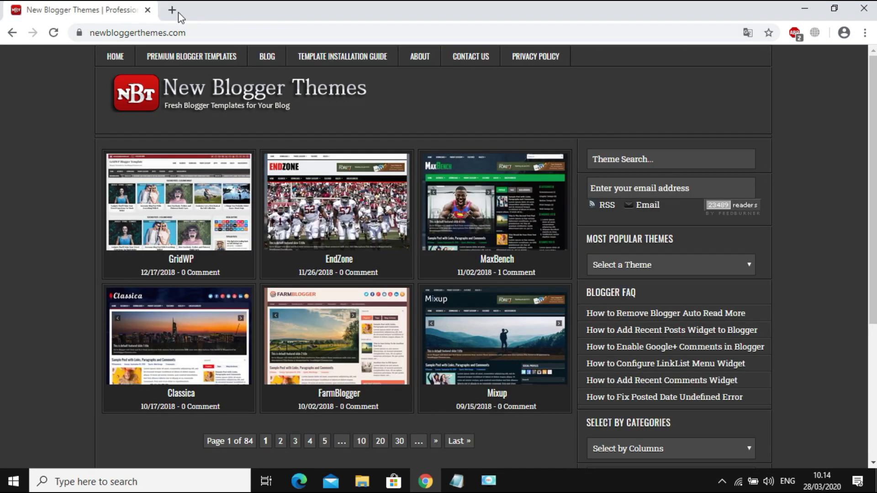
- Enter the address blogger.com in a new browser tab and copy it
left_click(177, 11)
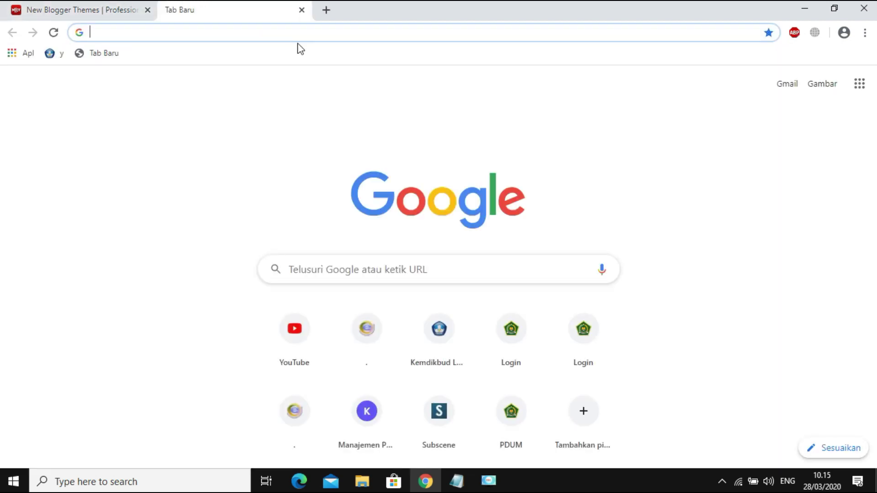
type("blogg")
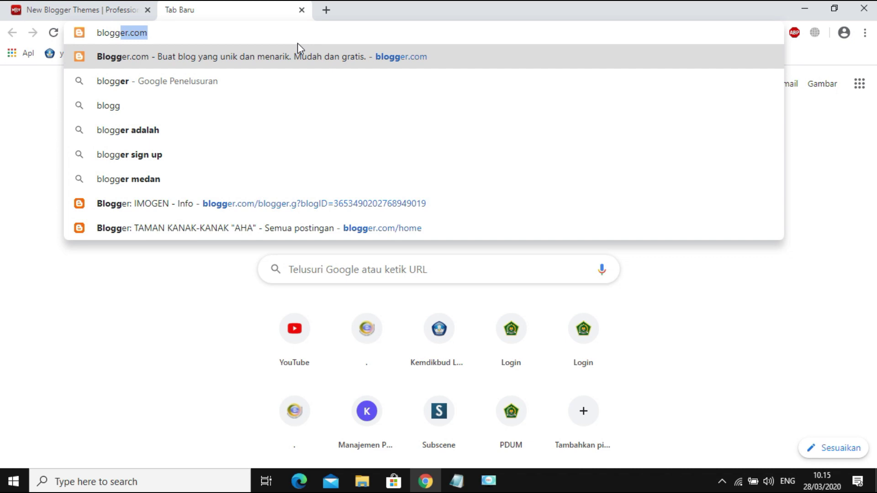
type("er.com")
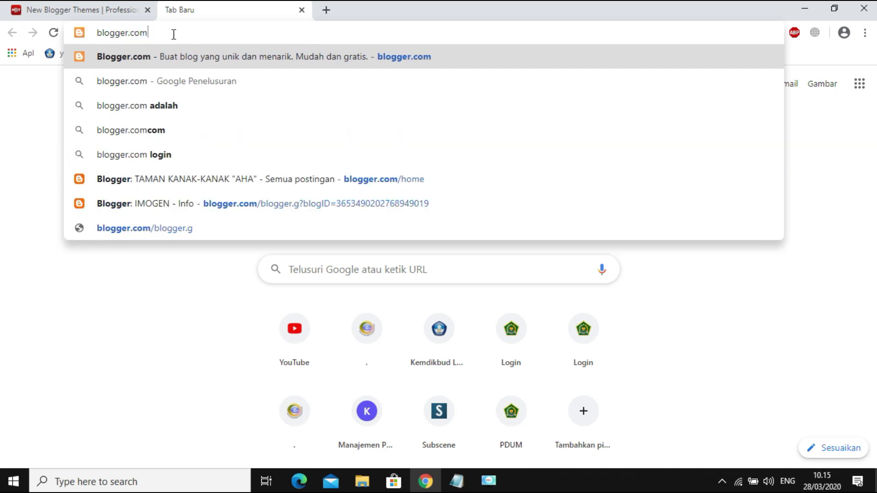
left_click_drag(172, 33, 48, 33)
key("ctrl+c")
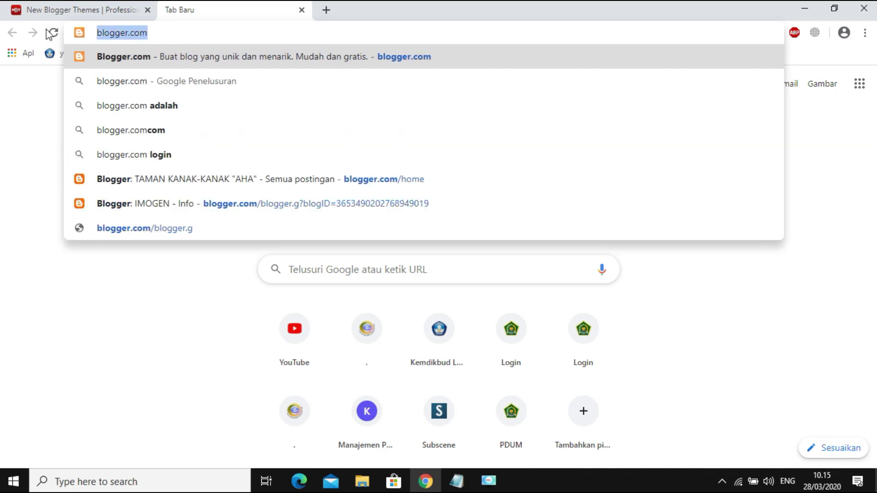
- Switch to Notepad and paste the Blogger address below the newbloggerthemes.com link, leaving one blank line between them
left_click(456, 481)
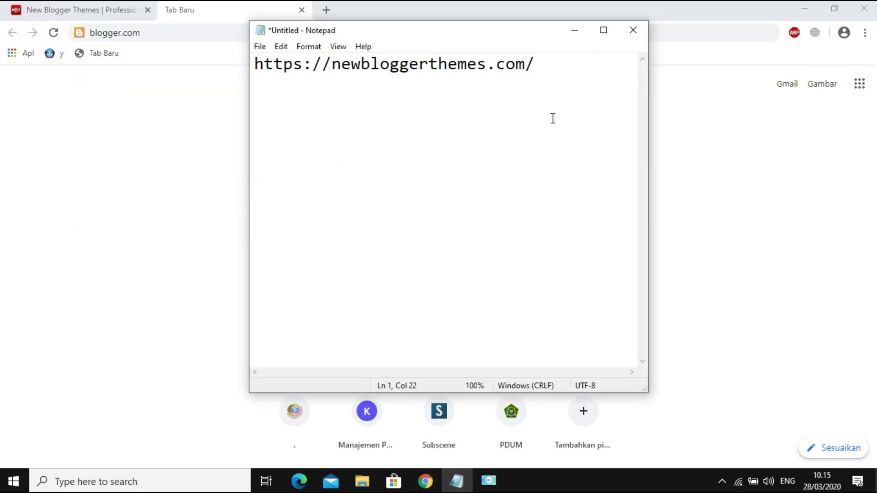
left_click(576, 67)
key("Return")
key("ctrl+v")
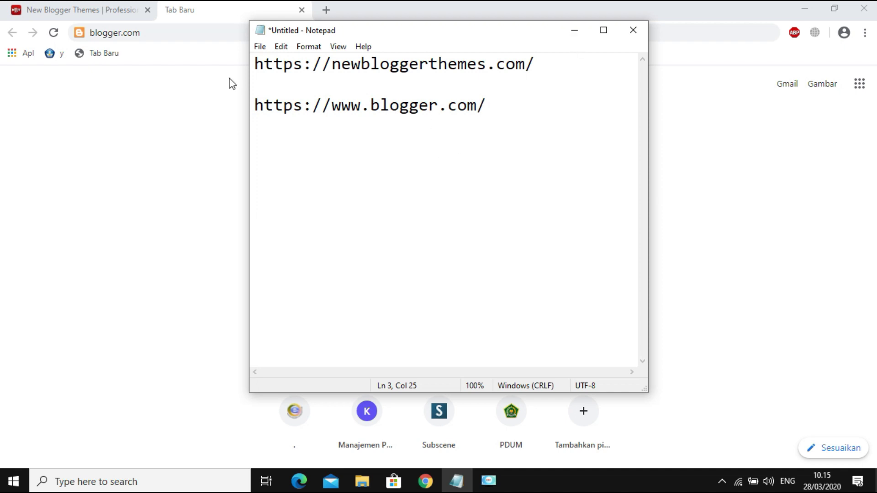
- Load blogger.com in the browser and sign in with the last listed Google account, entering the account password
left_click(164, 34)
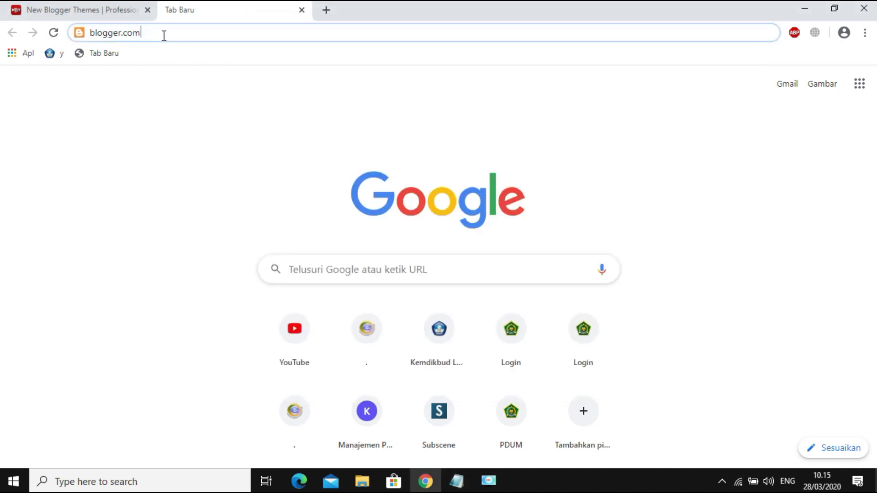
key("Return")
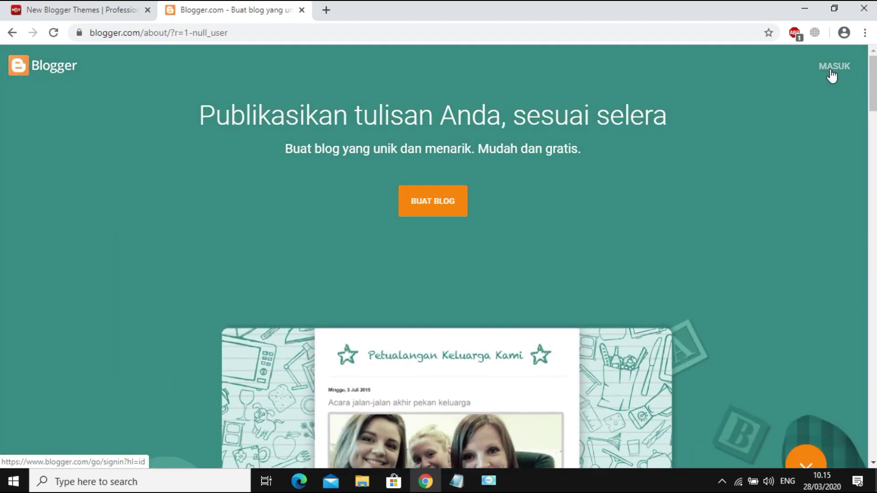
left_click(832, 74)
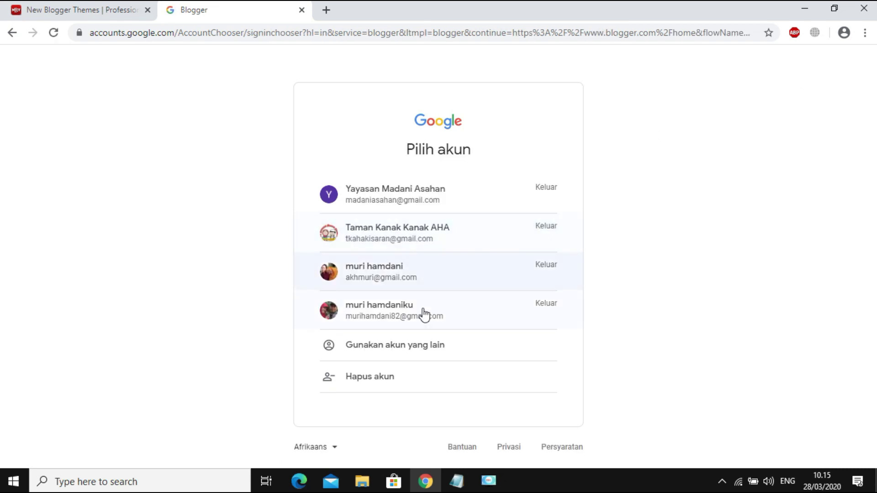
left_click(389, 316)
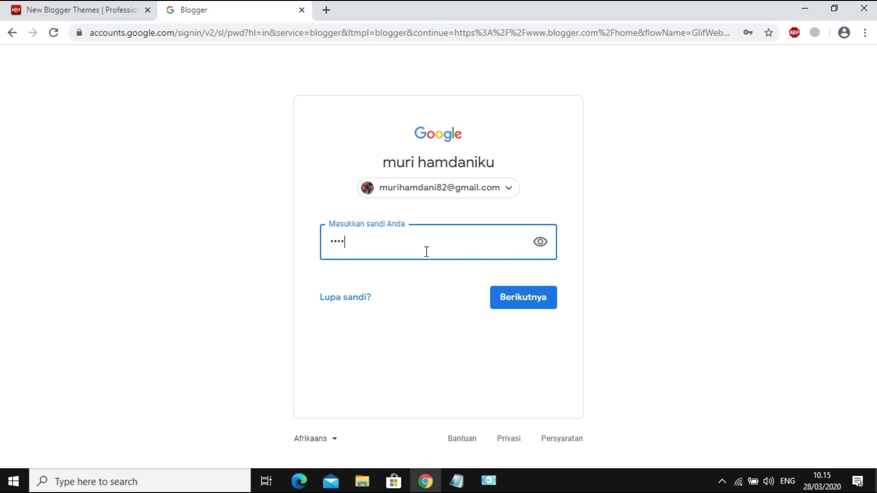
key("Return")
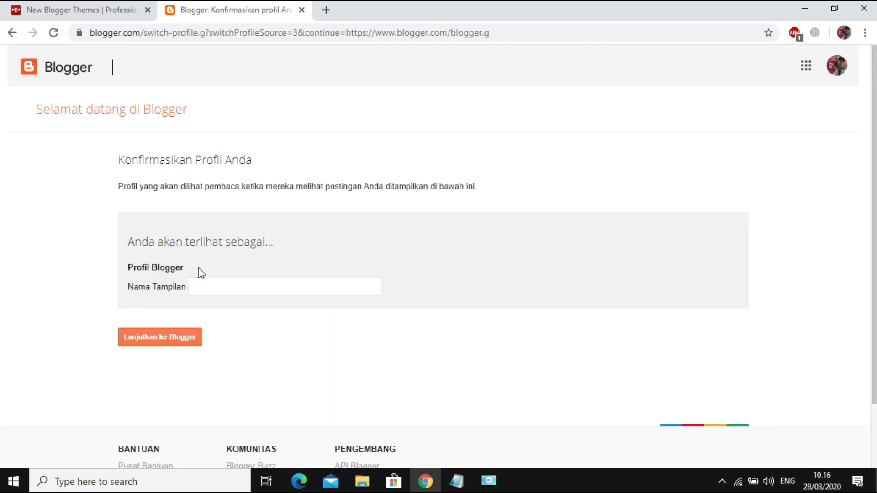
- Set the Blogger profile's display name to MADANI ASAHAN and continue to Blogger
left_click(211, 287)
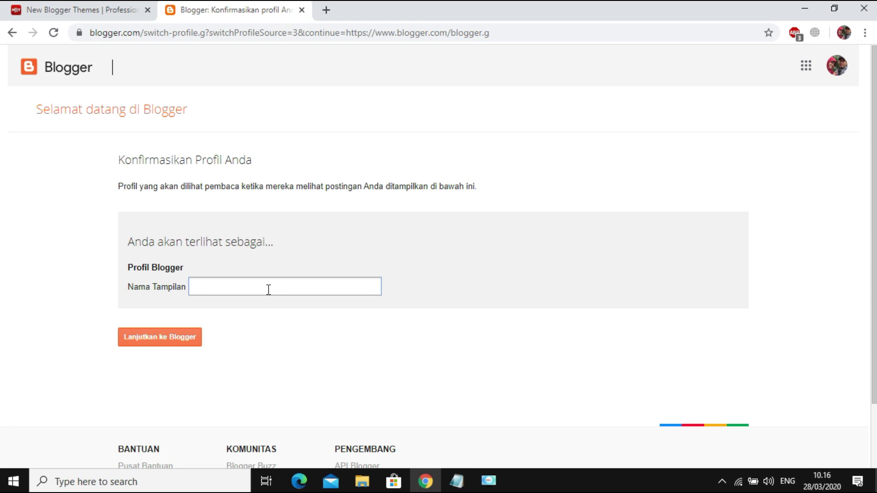
type("MADANI ASAHAN")
left_click(163, 339)
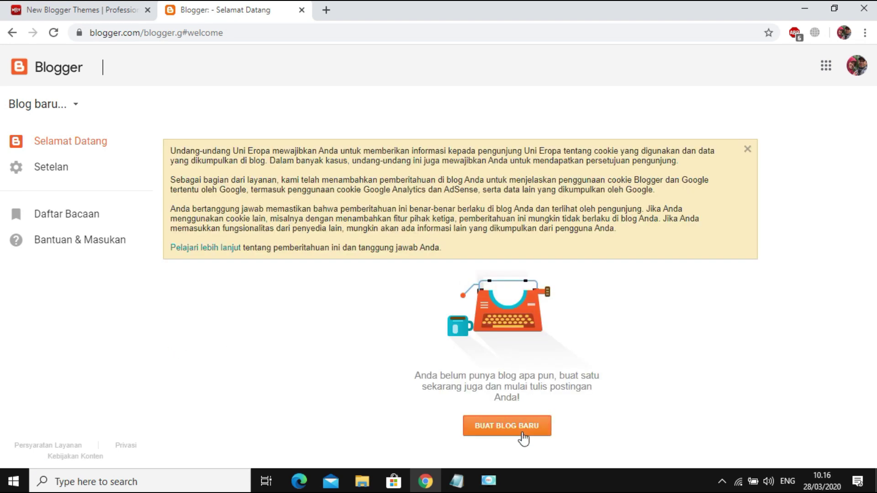
- Start creating a new blog and give it the title MADANI ASAHAN
left_click(500, 436)
left_click(509, 434)
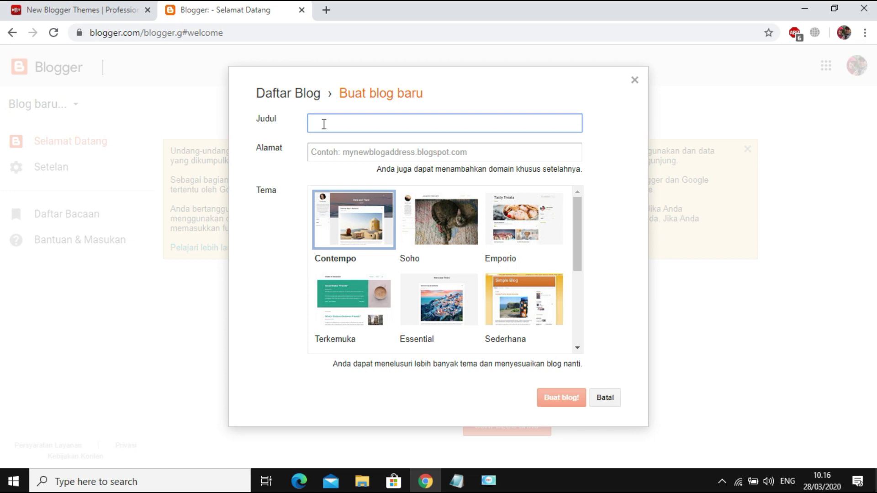
type("MADANI ASAHAN")
- Set the new blog's address to madaniasahan.blogspot.com, using the suggested full address
left_click(332, 149)
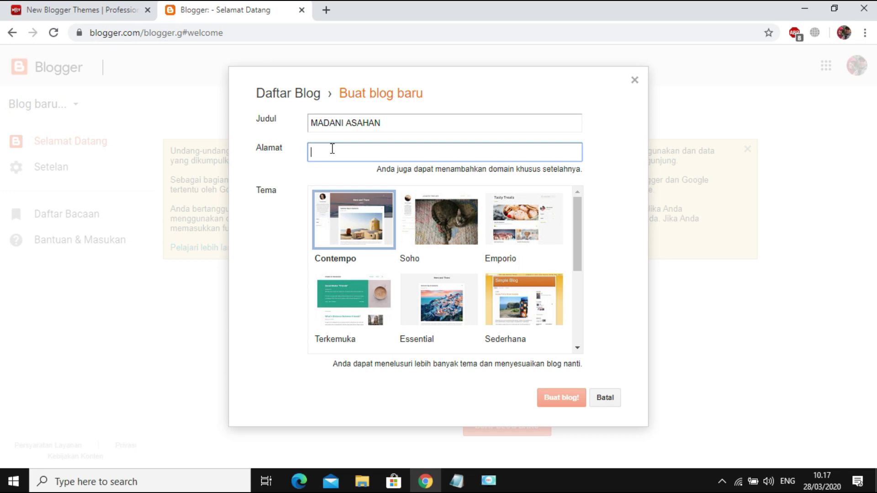
left_click(462, 123)
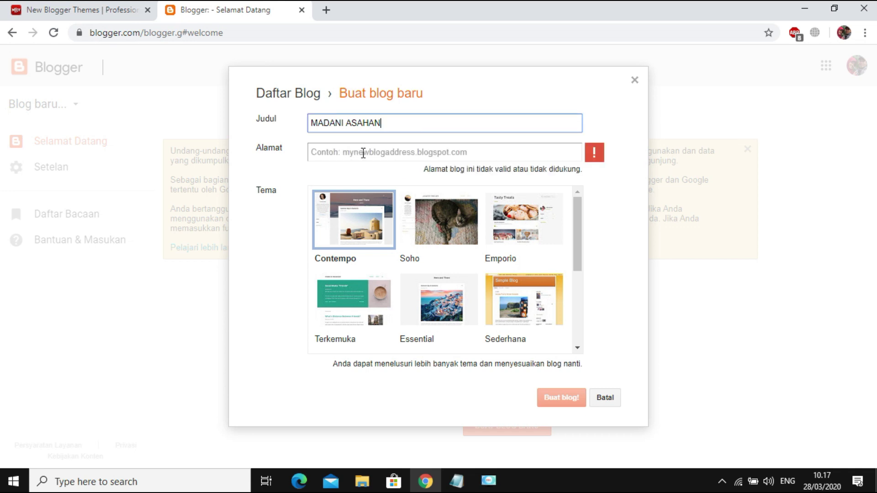
left_click(312, 152)
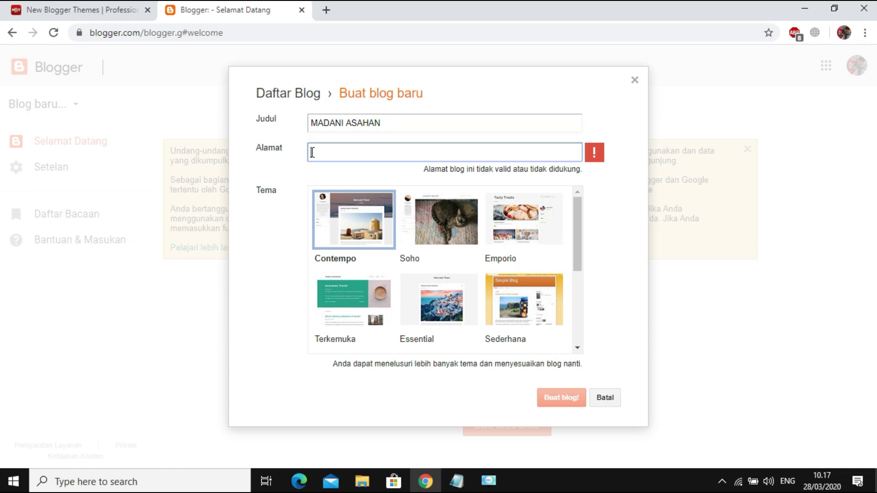
type("mada")
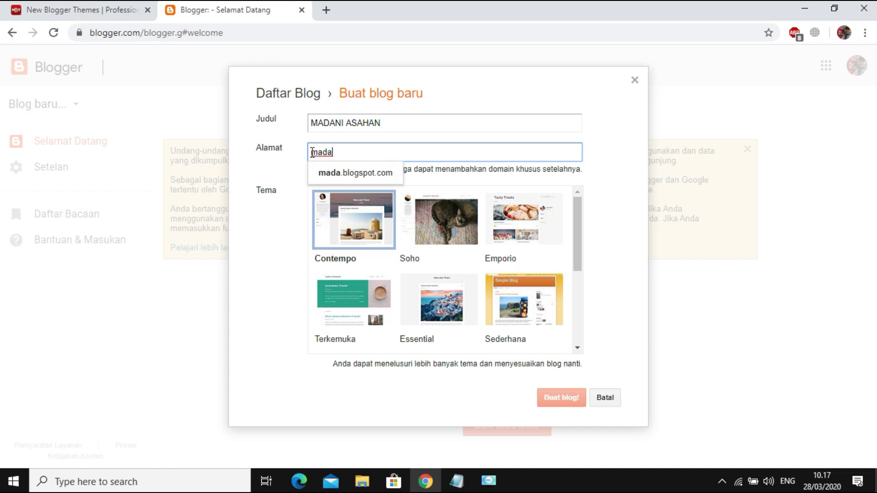
type("ni")
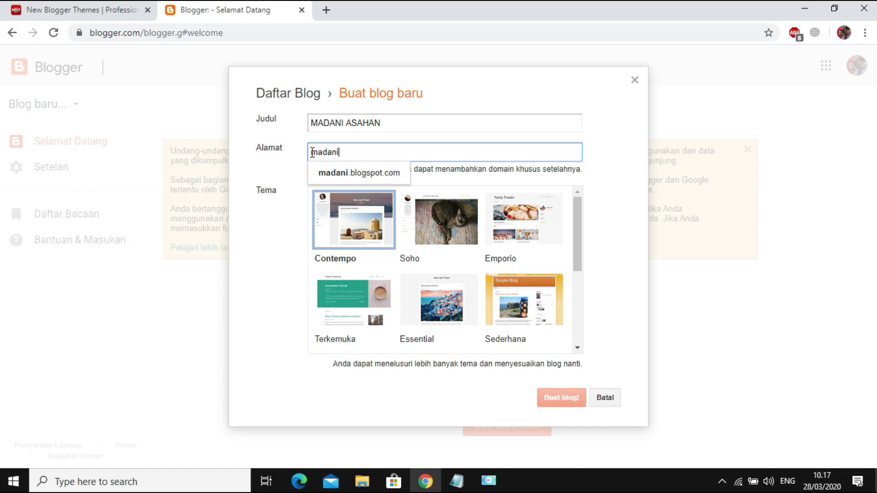
type("asahan")
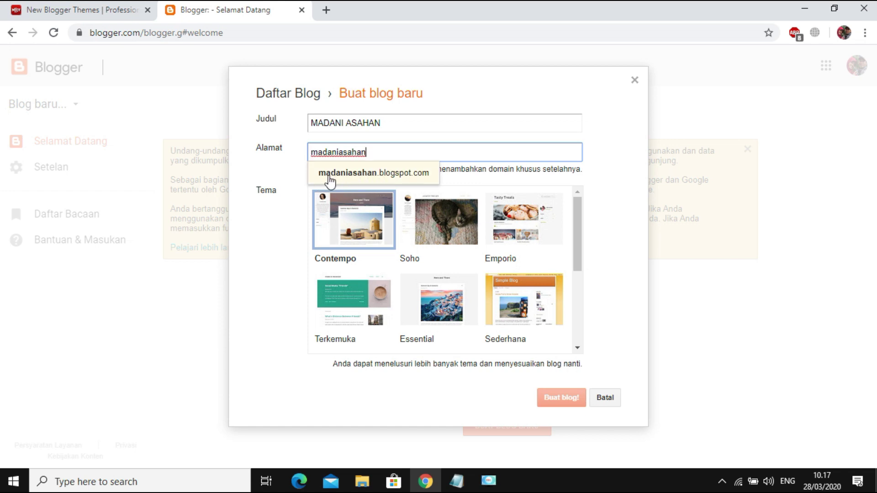
left_click(360, 181)
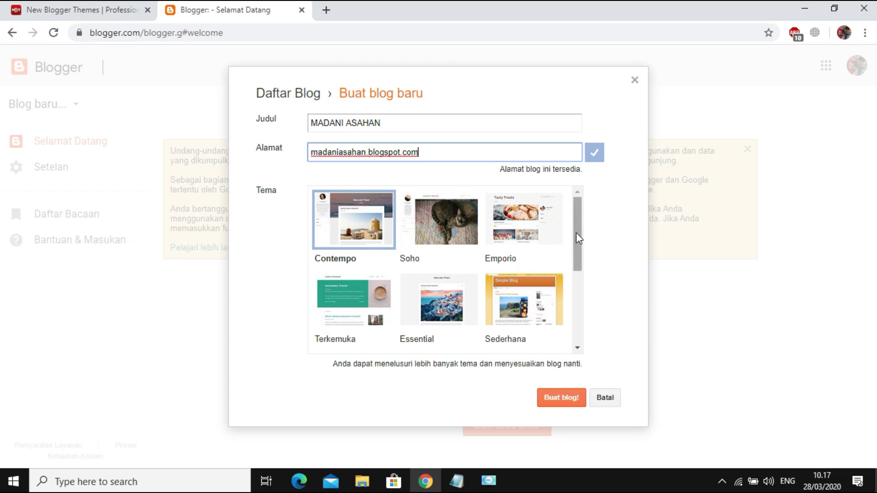
- Choose the Sederhana theme for the new blog and create it
mouse_move(579, 231)
left_mouse_down()
mouse_move(576, 265)
mouse_move(579, 236)
left_mouse_up()
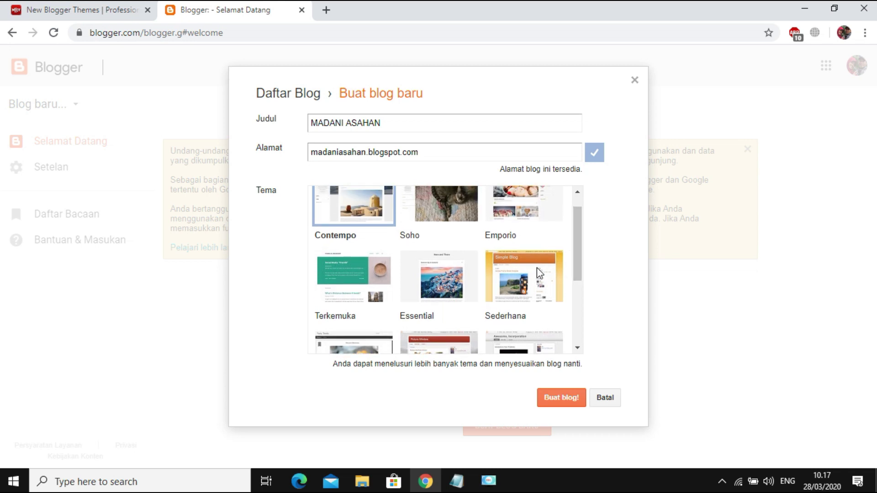
left_click(523, 272)
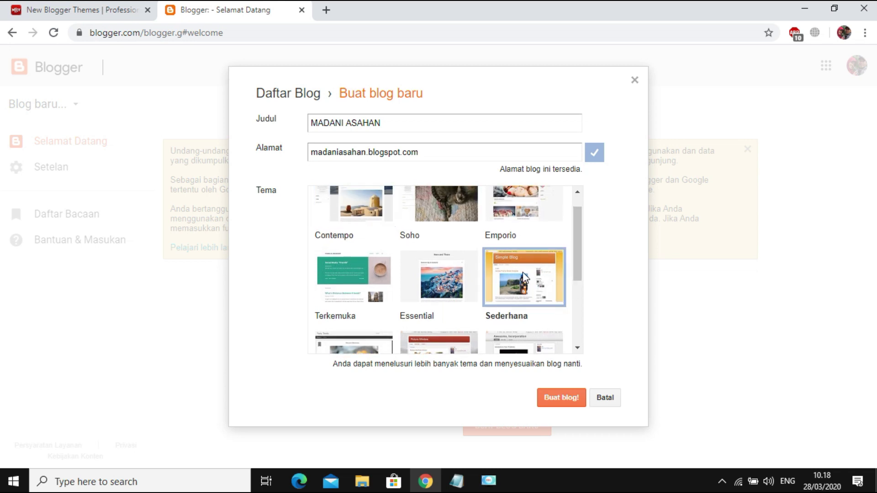
left_click(560, 400)
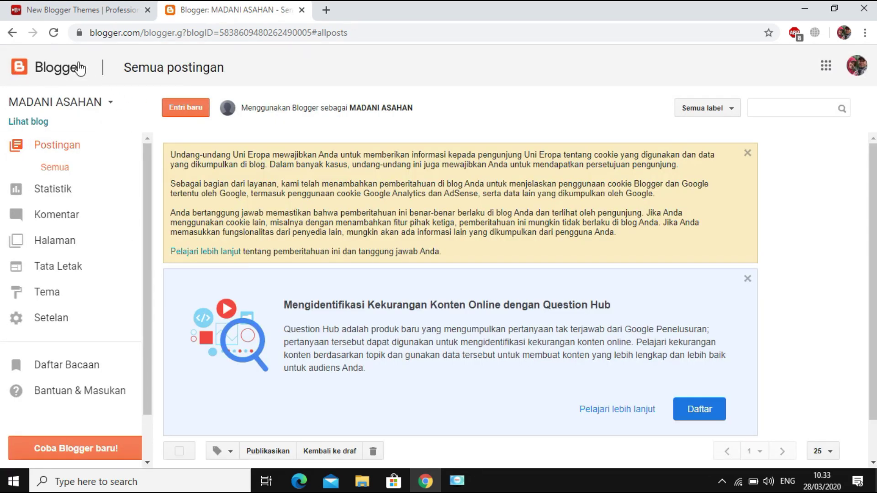
- Open the new blog's public page in a separate browser tab and examine its address and default appearance
right_click(33, 130)
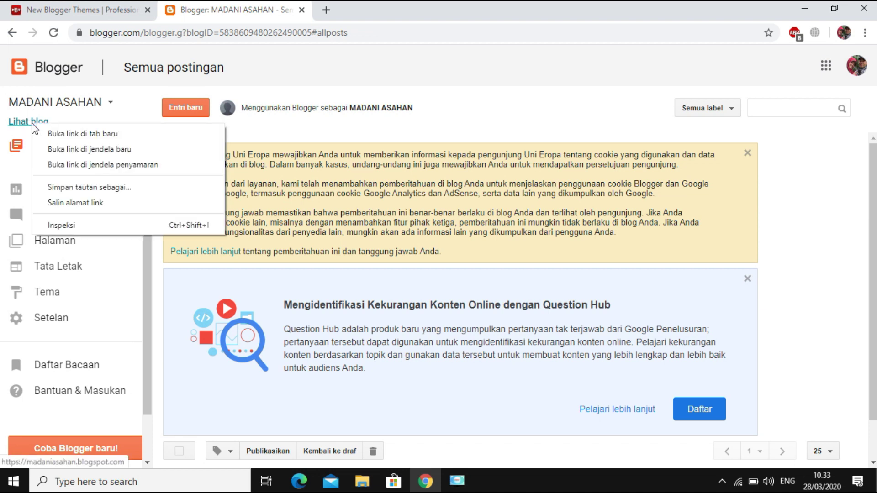
left_click(66, 134)
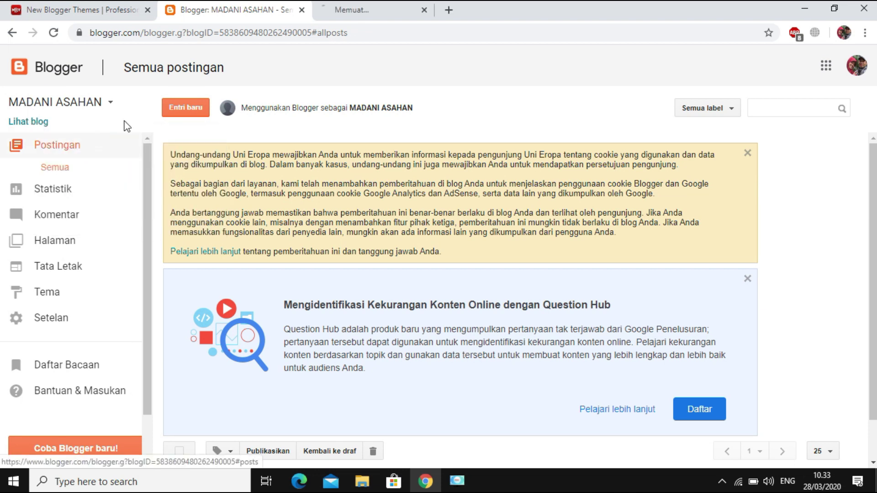
left_click(360, 10)
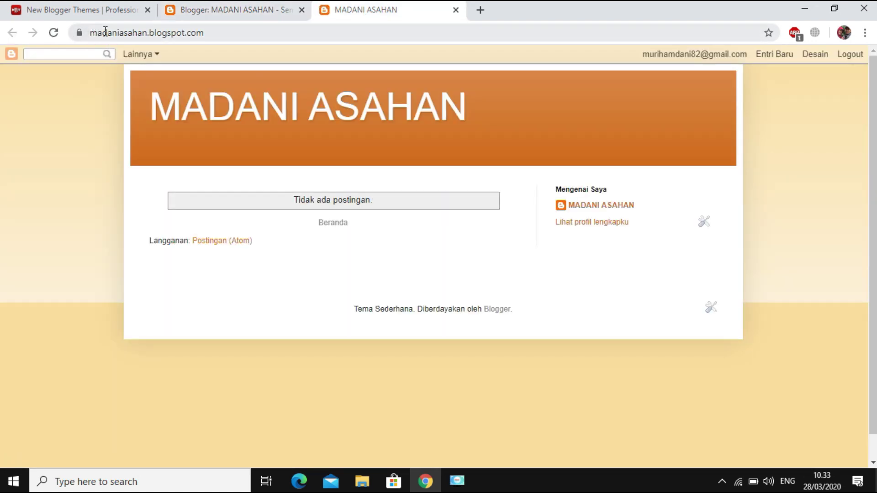
left_click(222, 36)
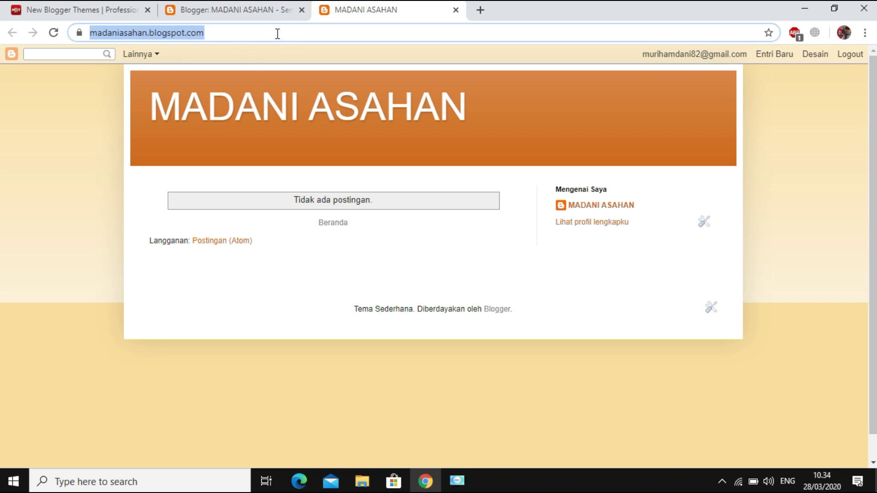
left_click(245, 6)
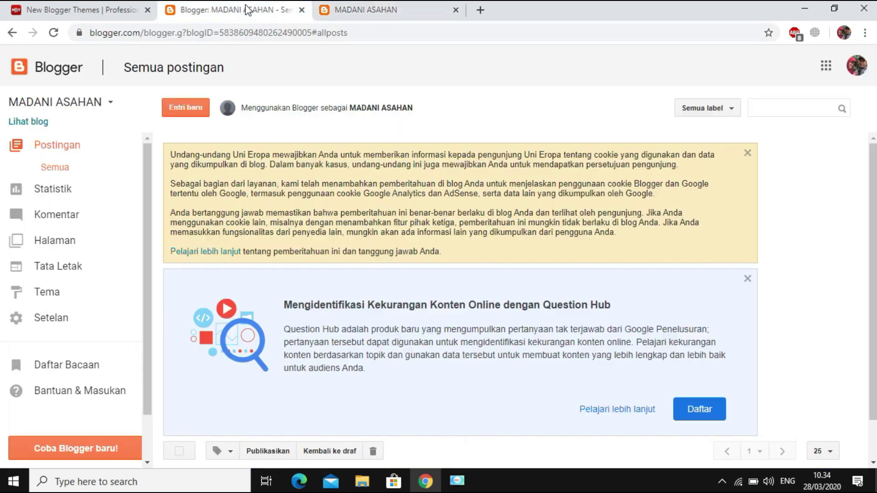
left_click(373, 6)
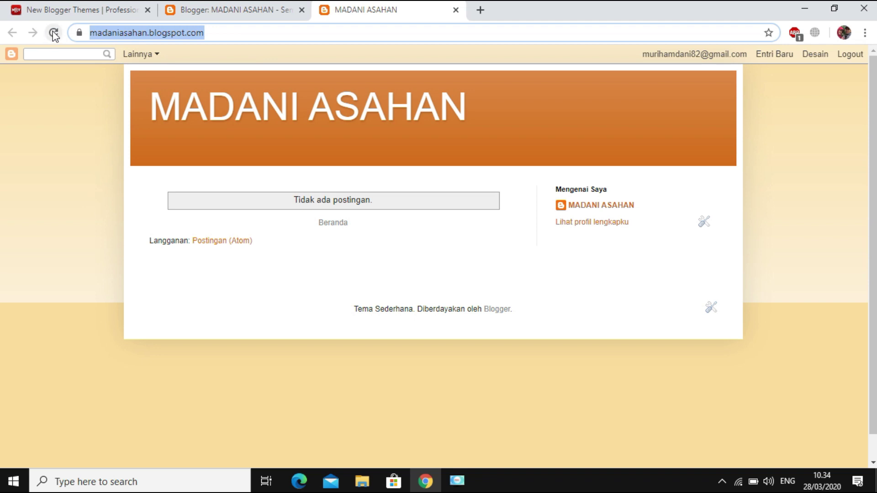
- Return to the blog's dashboard and open the theme's backup and restore dialog
left_click(213, 14)
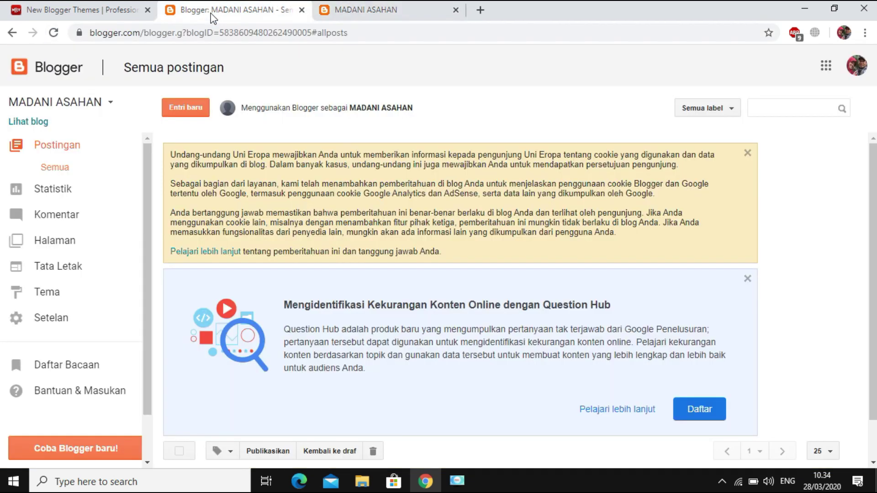
left_click(51, 298)
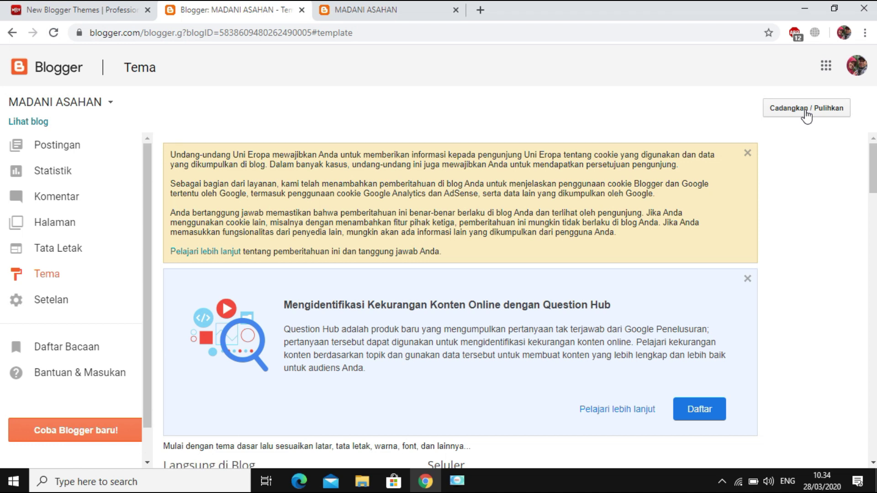
left_click(806, 114)
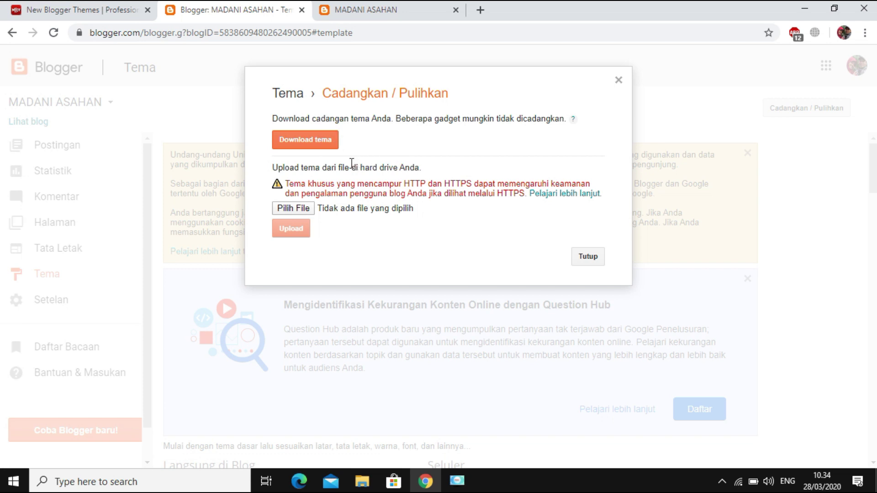
- Select FarmBlogger Blogger Template.xml from the FarmBlogger Blogger Template folder inside Documents > Blog as the theme file
left_click(295, 211)
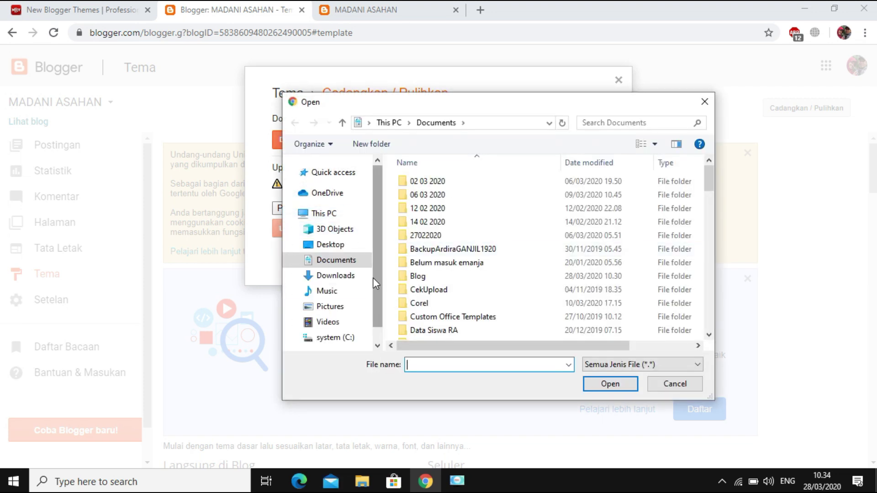
left_click(337, 264)
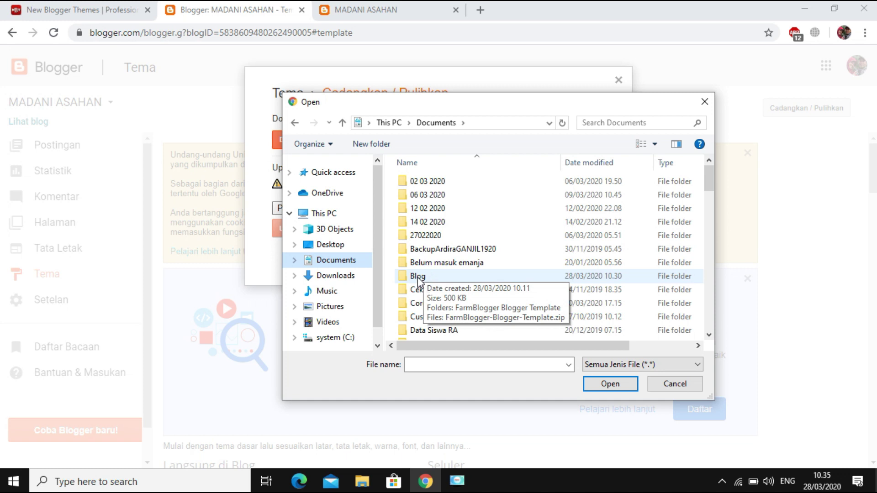
double_click(418, 277)
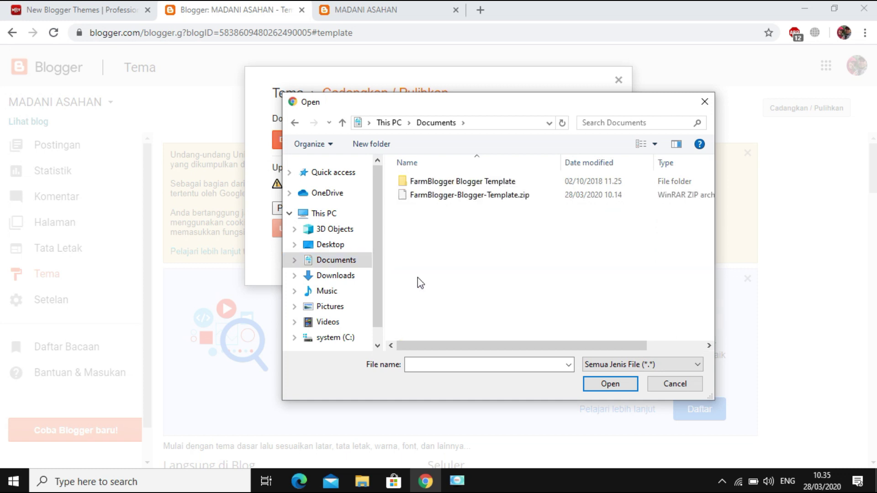
left_click(422, 184)
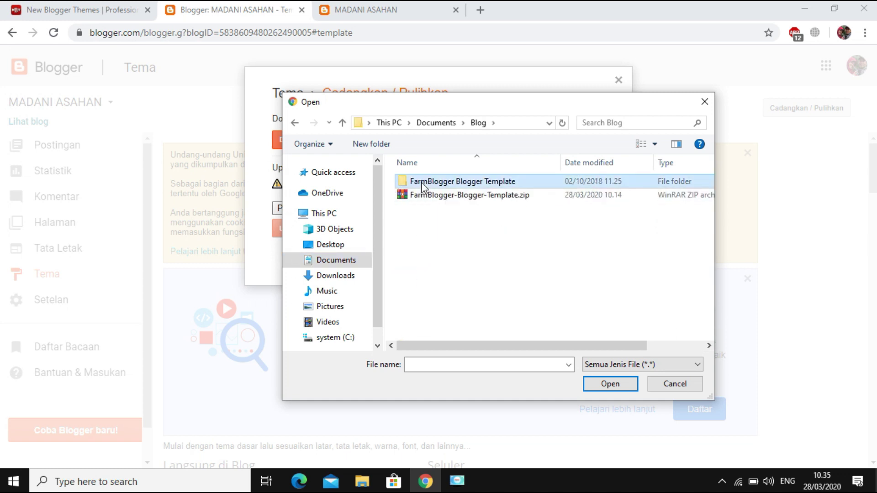
double_click(422, 185)
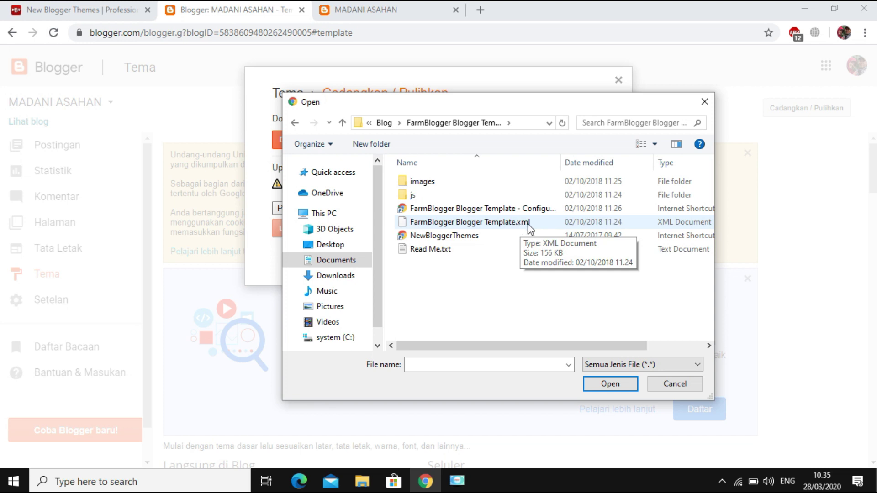
left_click(478, 224)
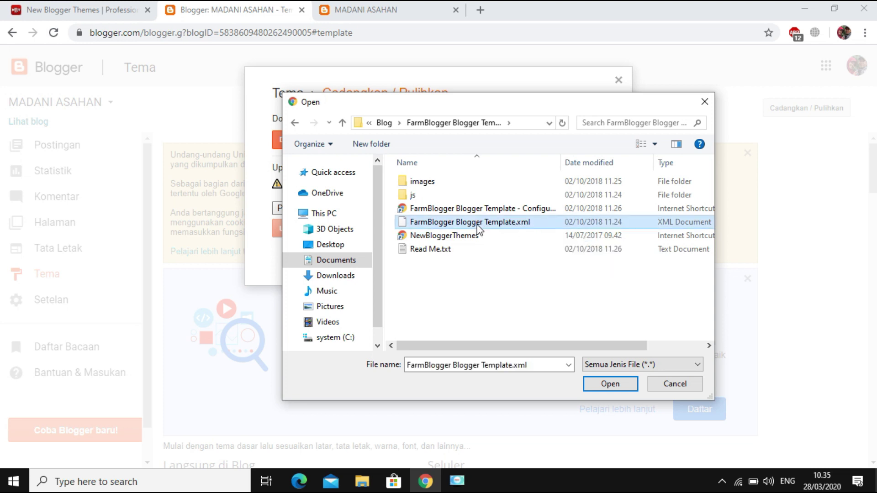
left_click(621, 382)
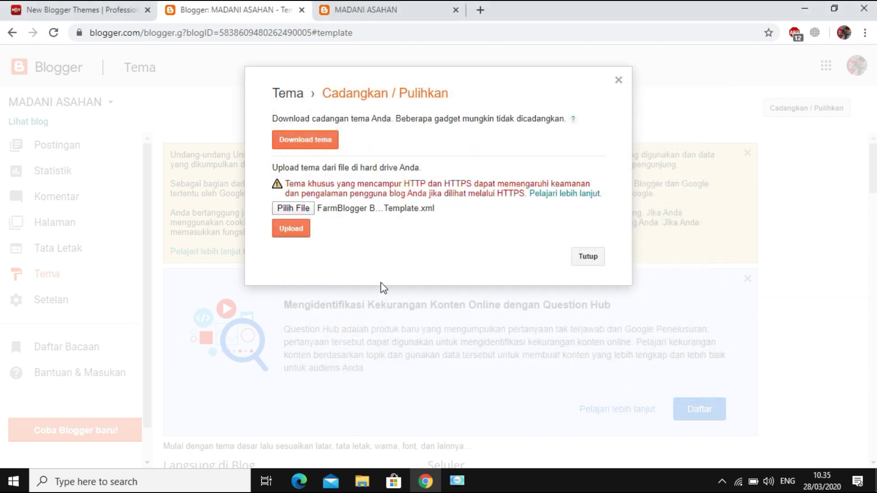
- Upload the selected theme file and reload the blog's public page to show the new theme
left_click(291, 234)
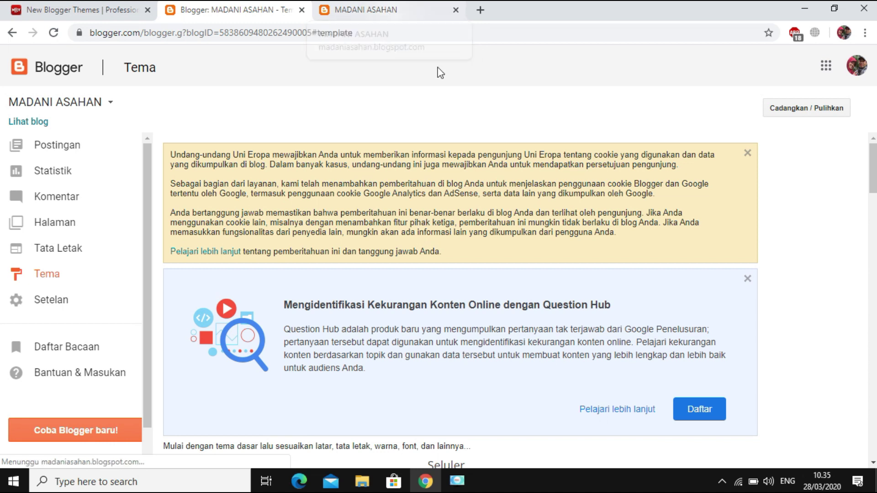
left_click(361, 12)
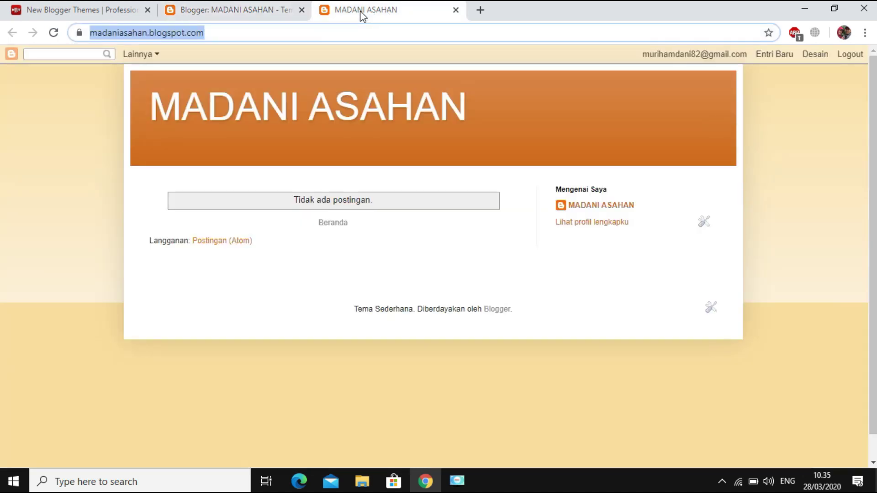
left_click(52, 36)
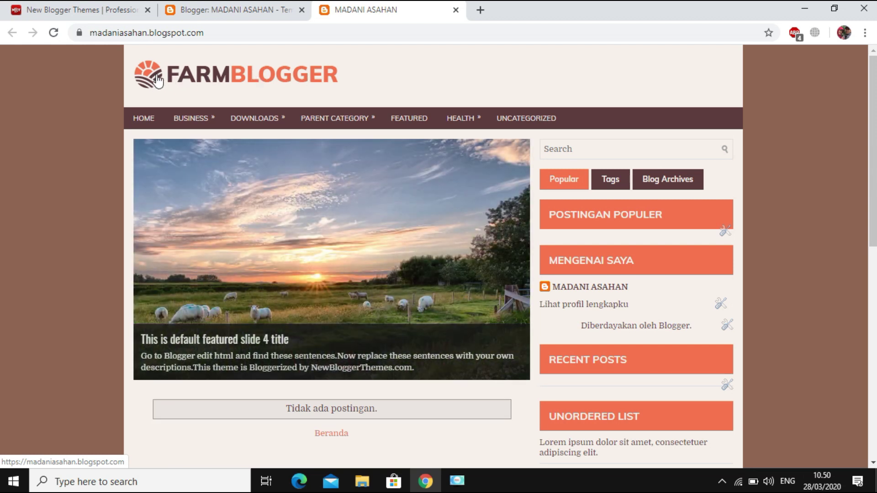
- Save the FarmBlogger header logo image as logo.png in the Documents > Blog folder
right_click(157, 75)
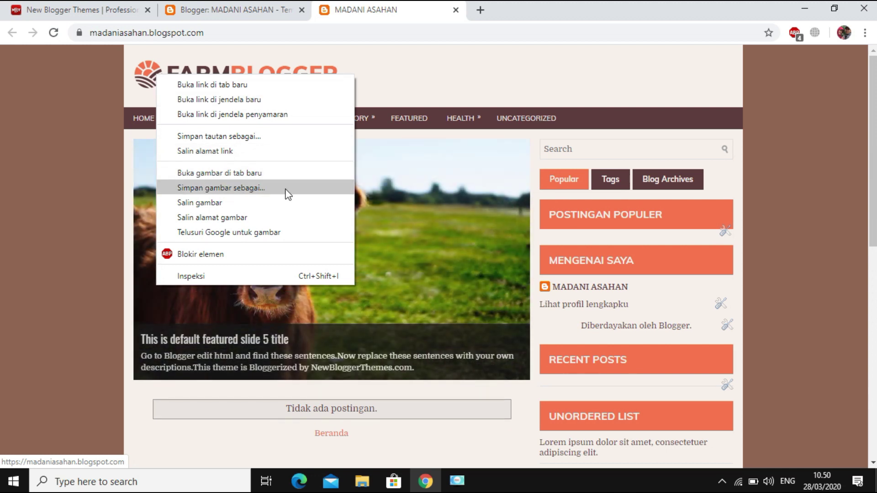
left_click(286, 189)
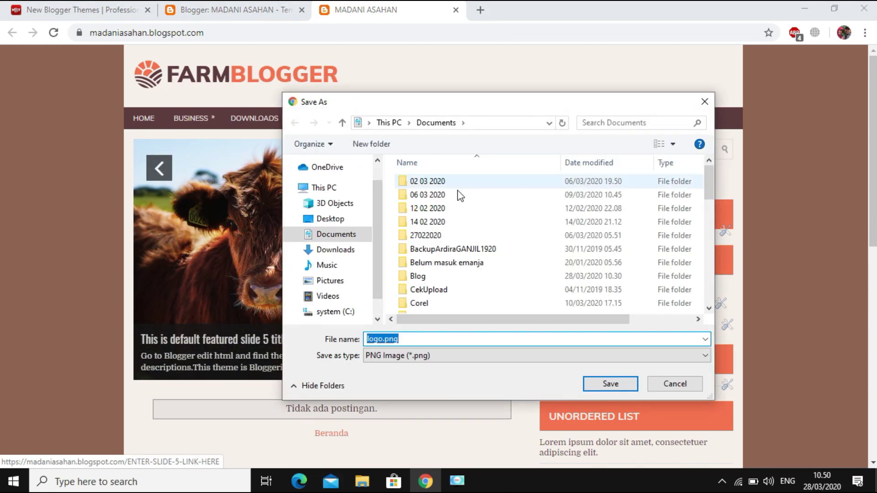
double_click(408, 280)
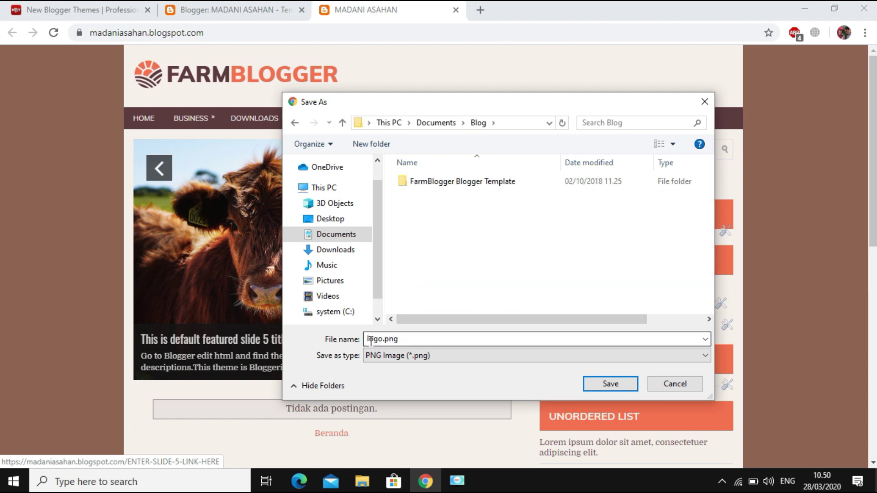
left_click(613, 384)
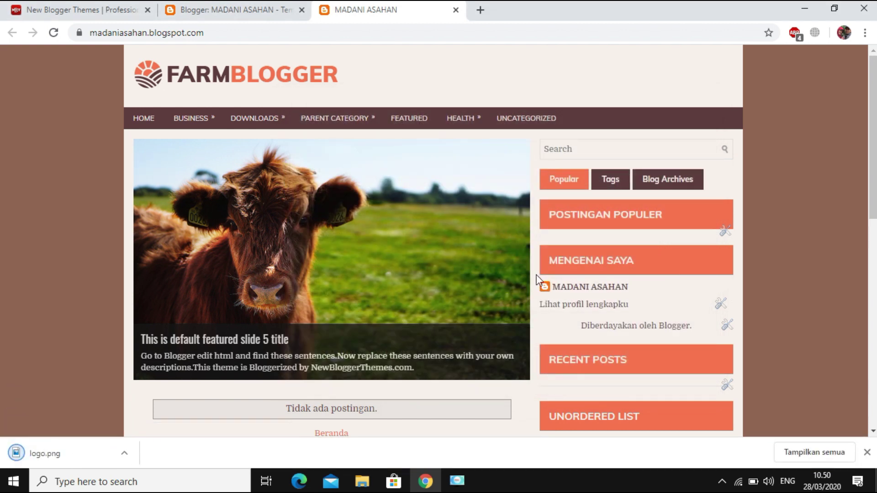
- Show featured slide 1 on the blog page and save its image as 1.jpg in Documents > Blog
mouse_move(518, 173)
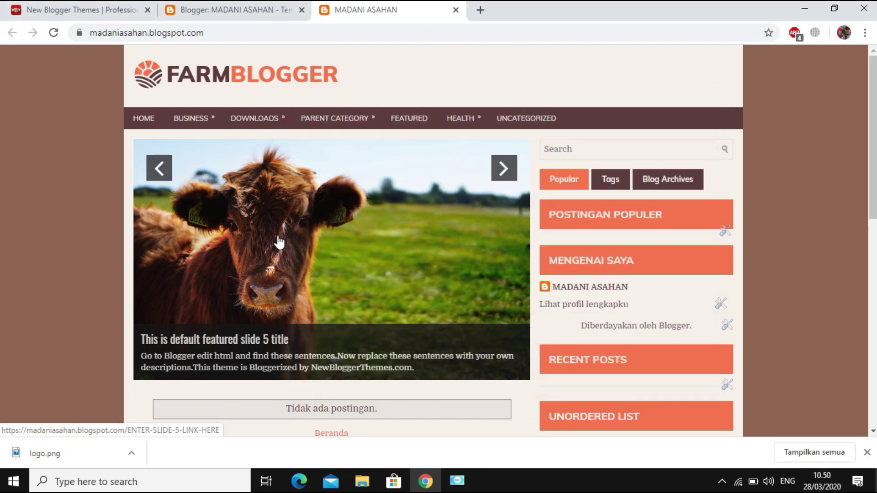
left_click(504, 170)
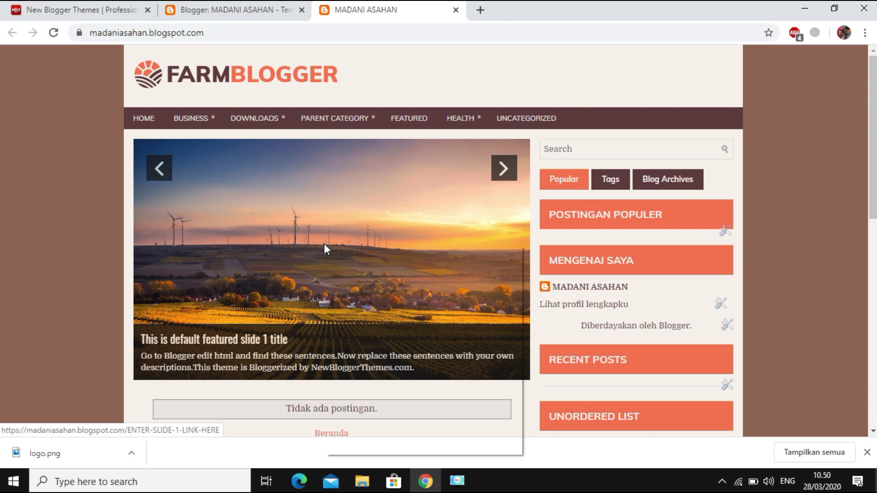
right_click(325, 249)
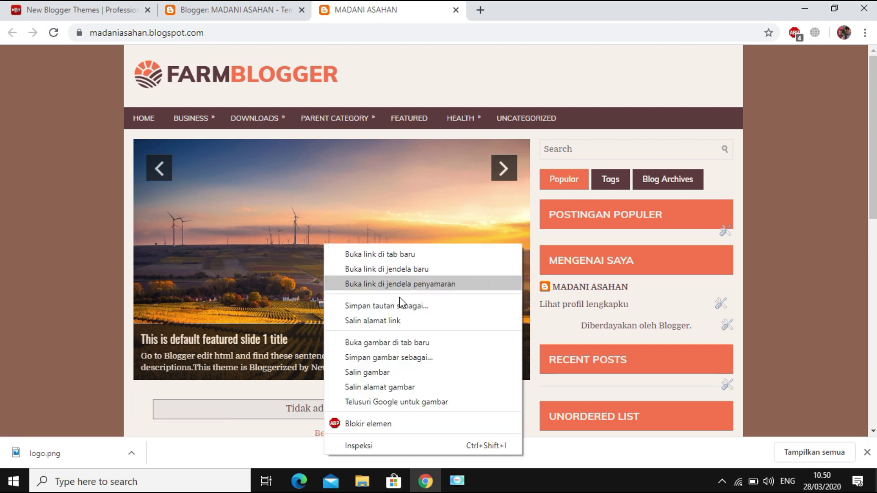
left_click(378, 359)
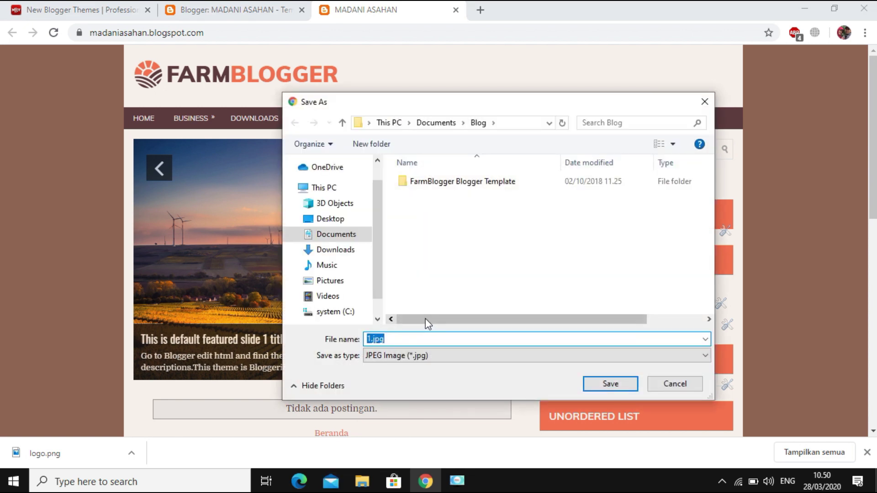
left_click(609, 386)
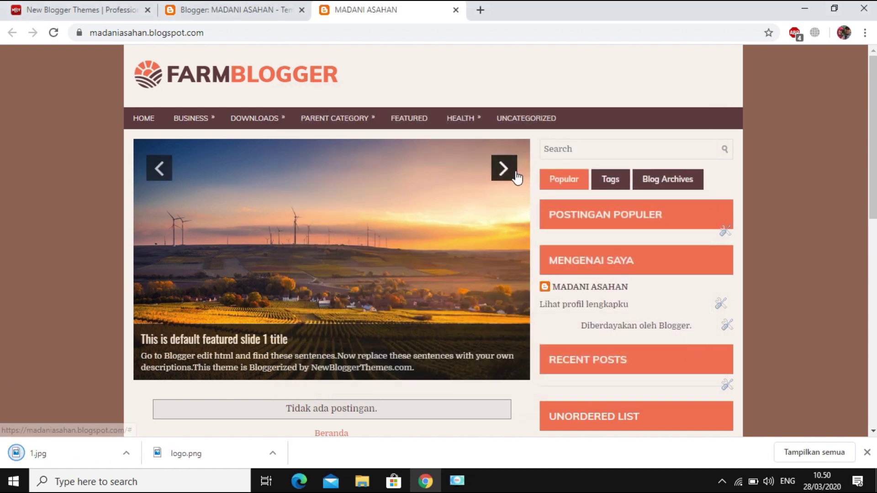
- Advance to featured slide 2 and save its image as 2.jpg in the Blog folder
left_click(510, 173)
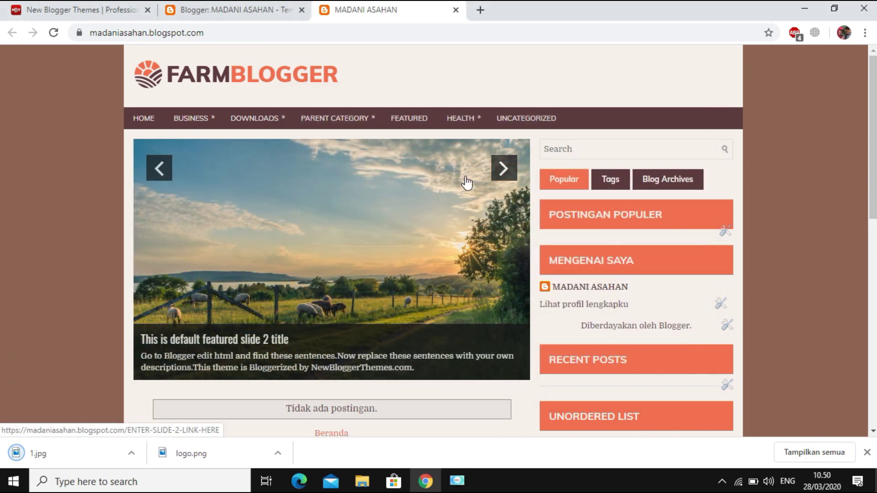
right_click(302, 230)
left_click(407, 343)
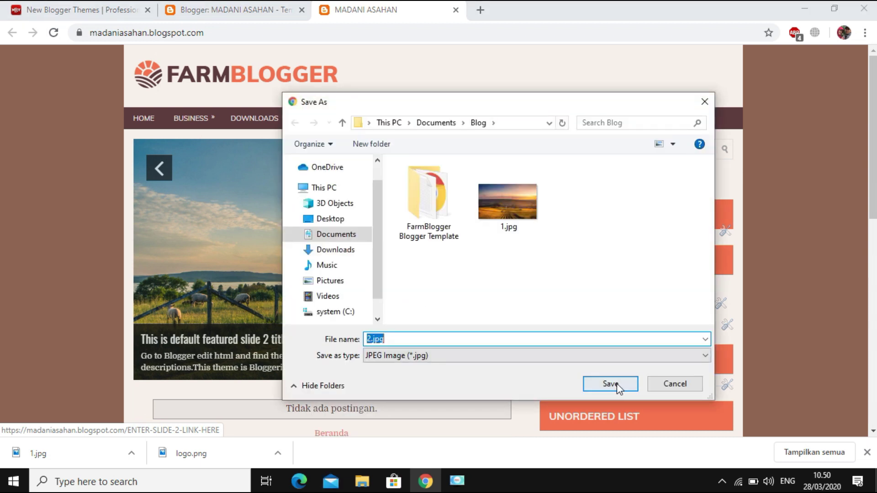
left_click(620, 384)
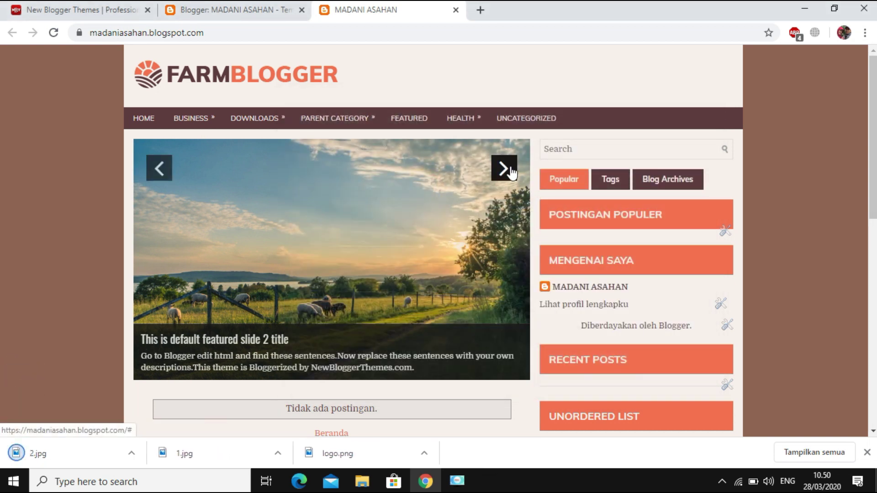
- Advance to featured slide 3 and save the chick image as 3.jpg in the Blog folder
left_click(505, 169)
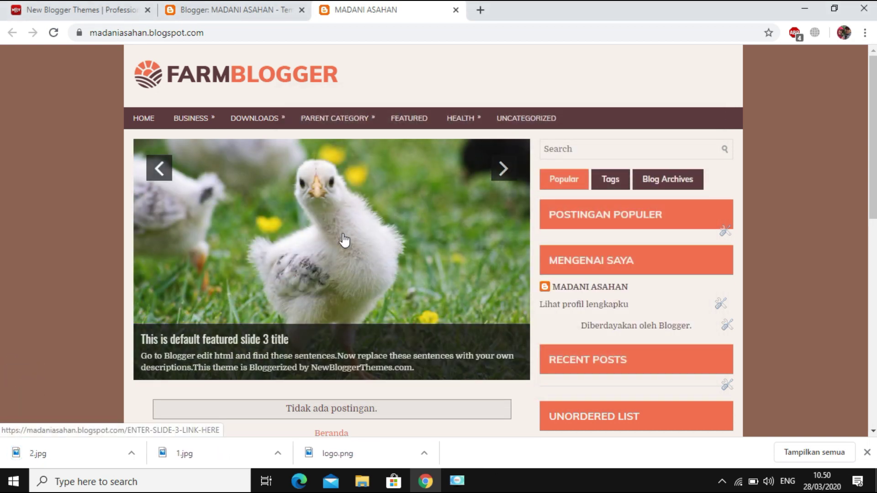
right_click(344, 240)
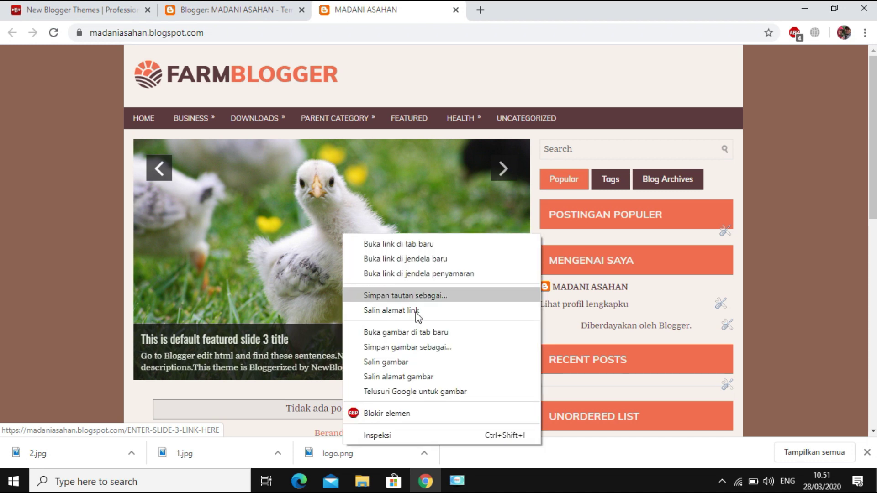
left_click(438, 348)
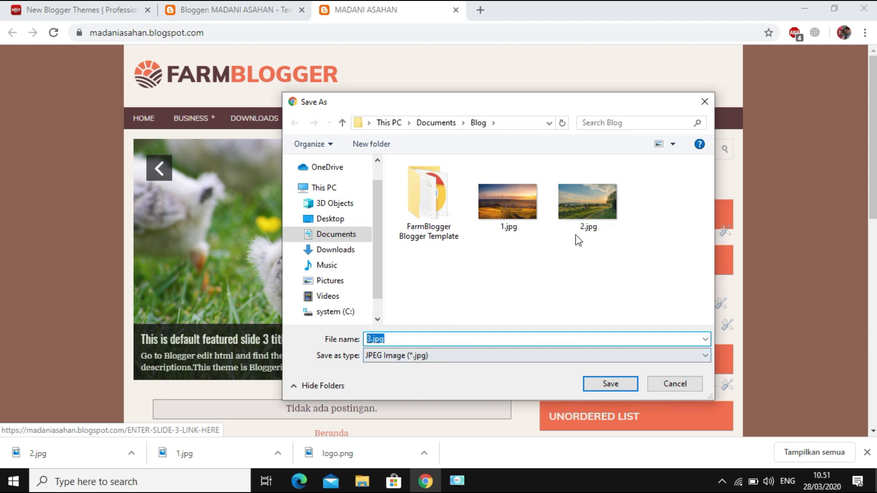
left_click(610, 384)
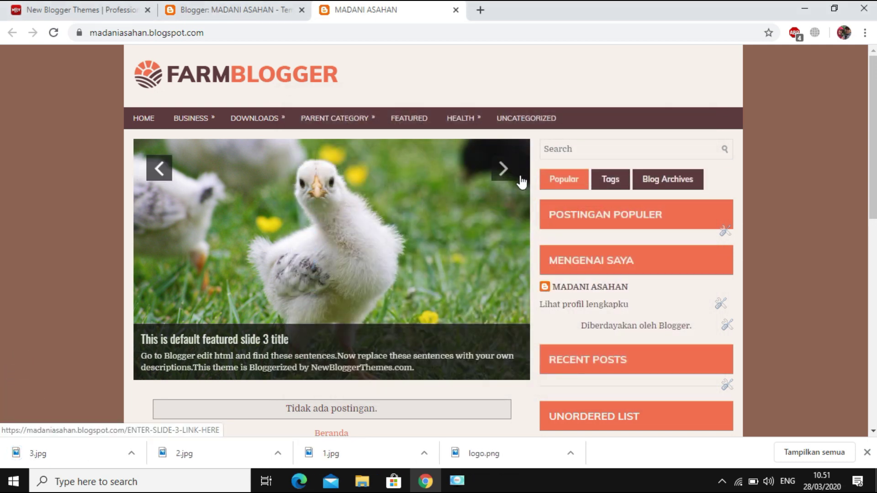
- Advance to featured slide 4 and save the sheep pasture image as 4.jpg in the Blog folder
left_click(507, 175)
left_click(507, 177)
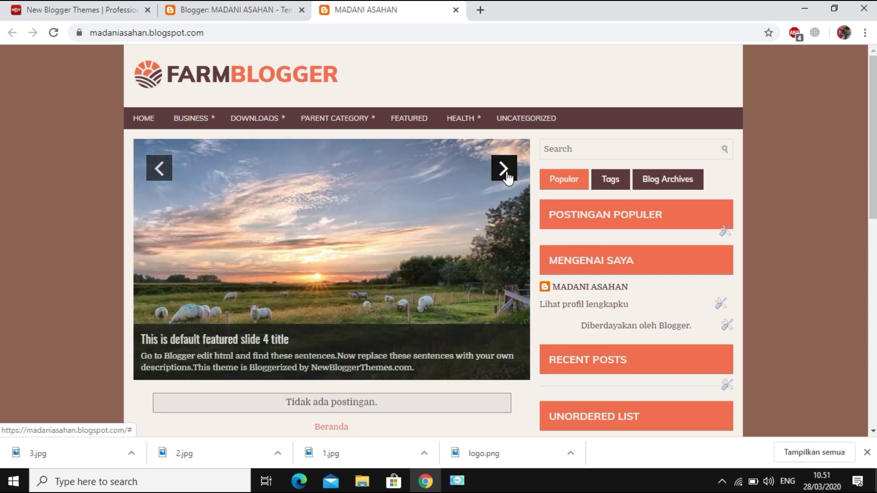
right_click(356, 252)
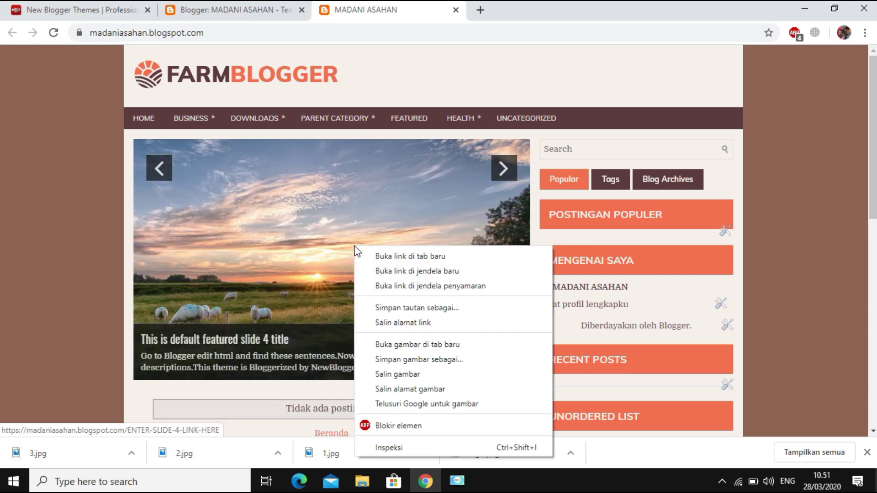
left_click(453, 361)
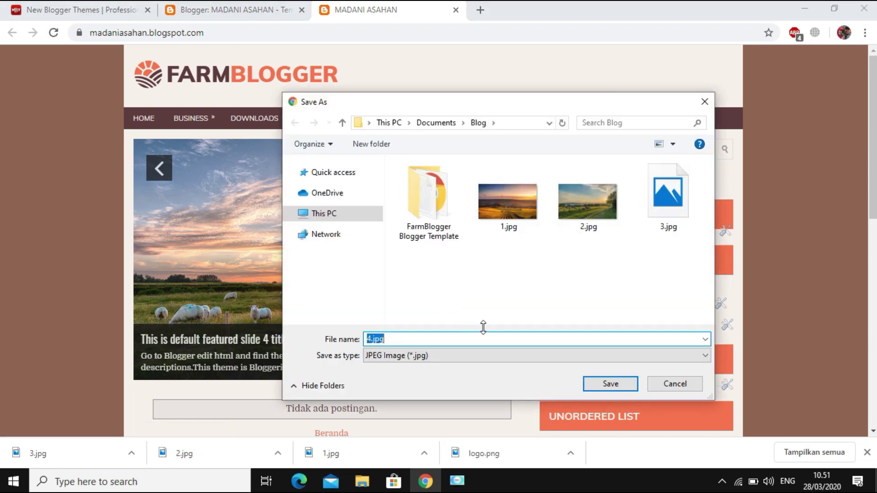
left_click(617, 384)
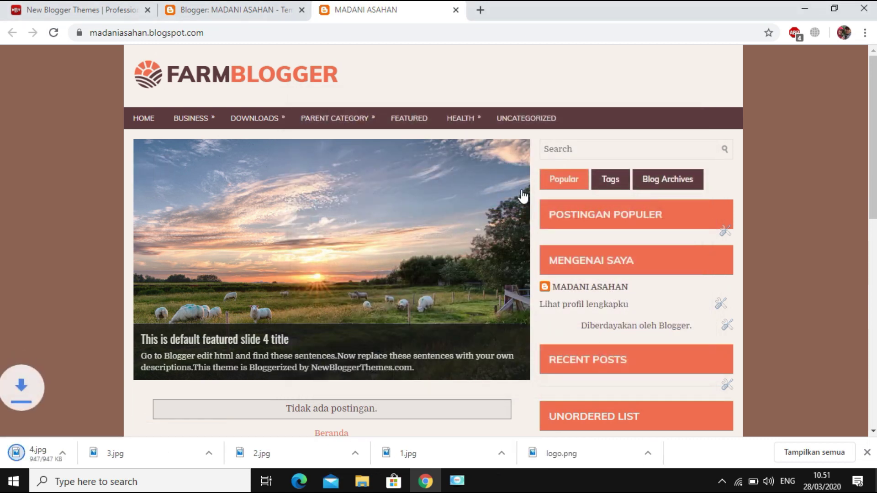
- Save the cow image of featured slide 5 as 5.jpg in the Blog folder and advance the slider once more
left_click(503, 169)
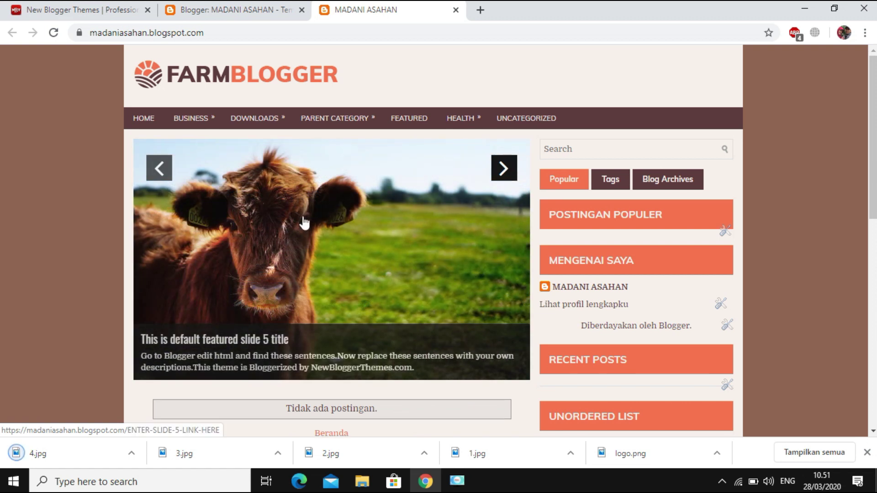
right_click(343, 236)
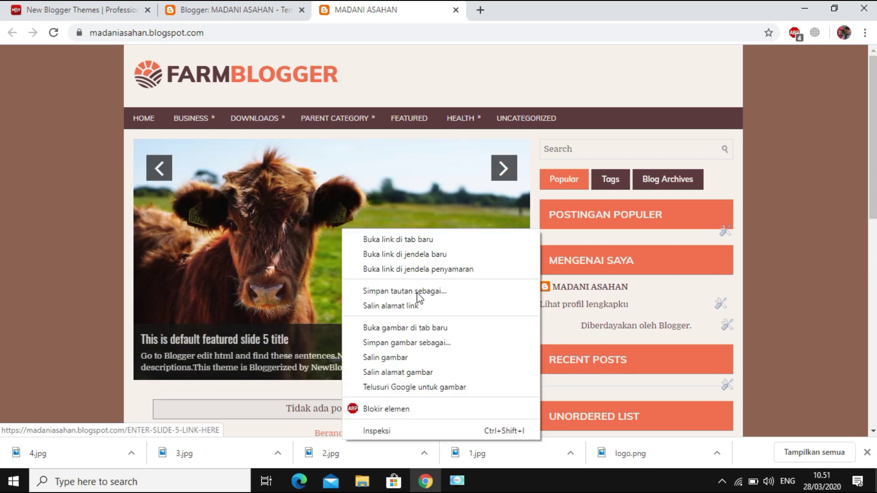
left_click(437, 344)
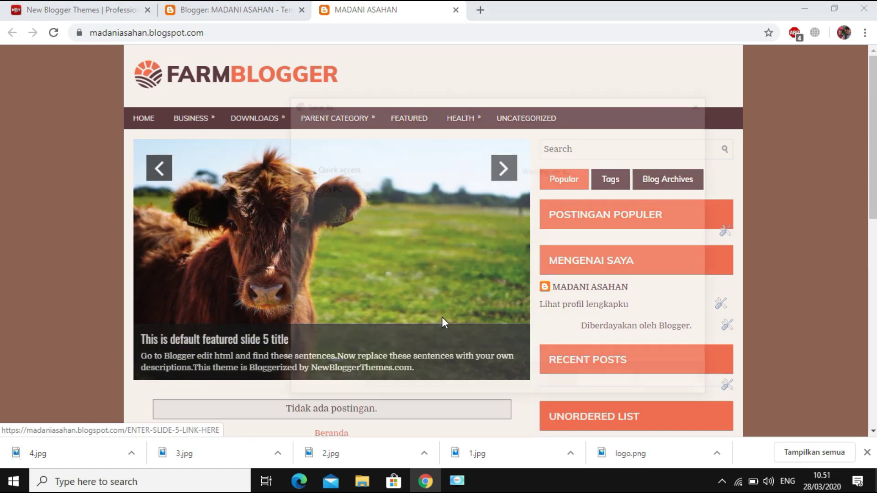
left_click(610, 383)
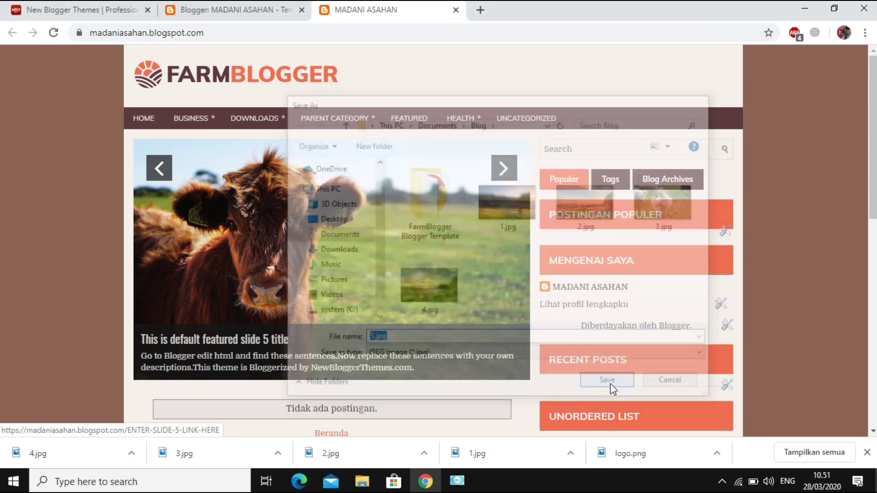
left_click(507, 173)
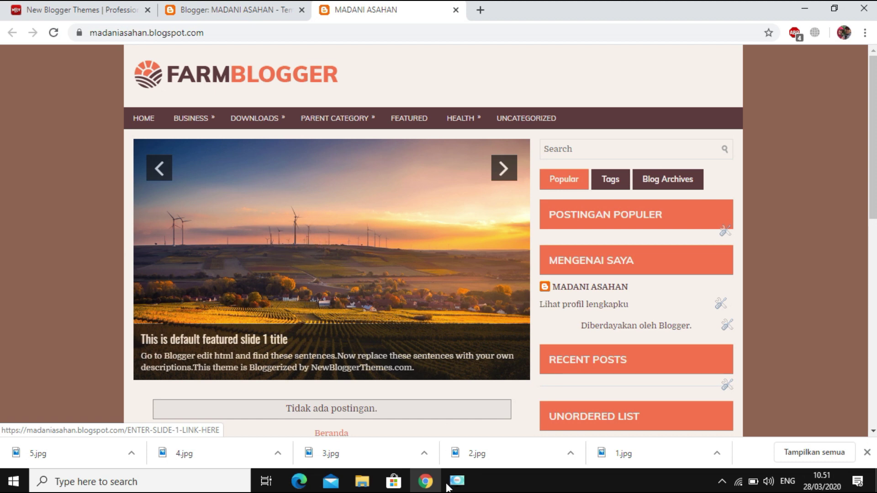
- Switch to File Explorer and open the Blog folder inside Documents
left_click(367, 488)
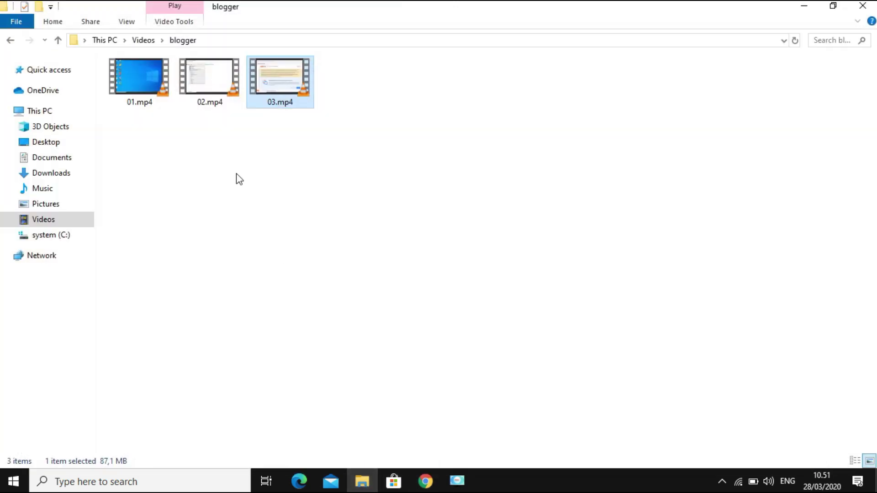
left_click(54, 160)
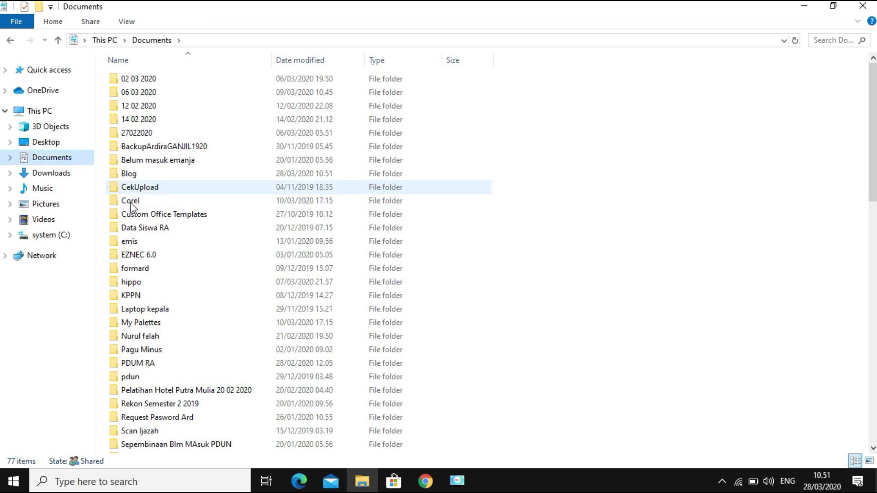
double_click(130, 179)
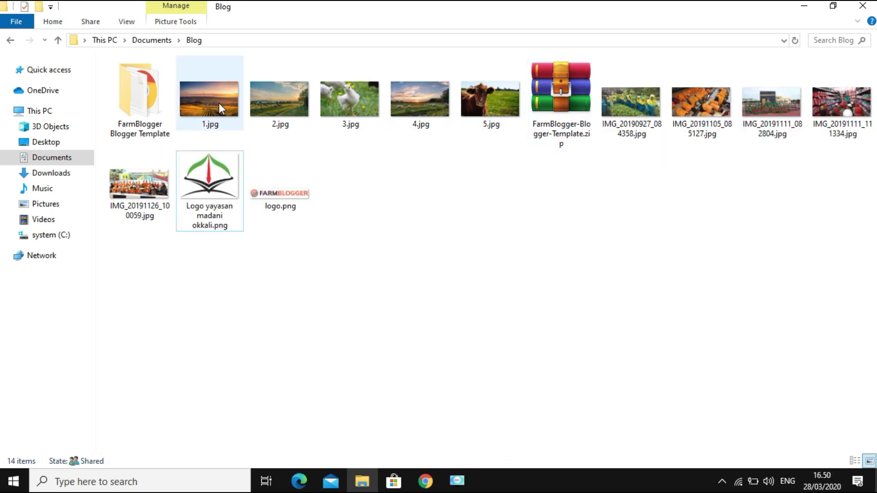
- Compare the saved slides 1.jpg to 5.jpg and logo.png with the five IMG photos and the foundation logo in the folder
left_click(218, 102)
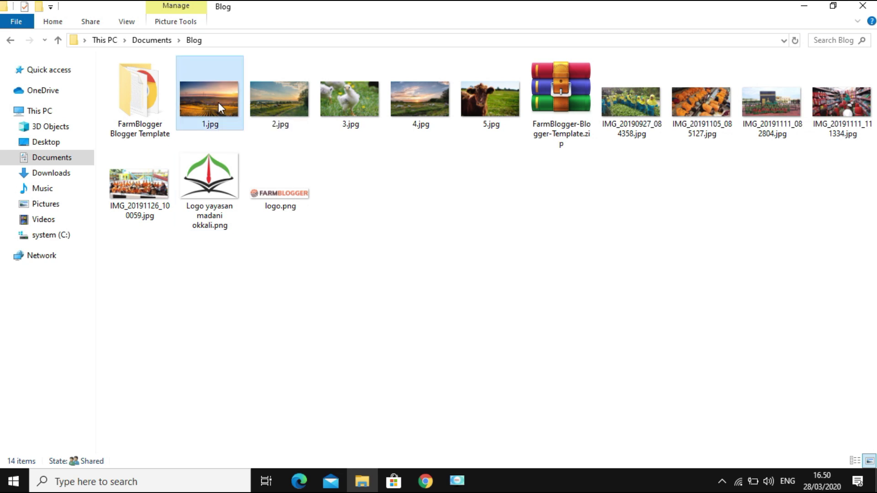
left_click(481, 100, "shift")
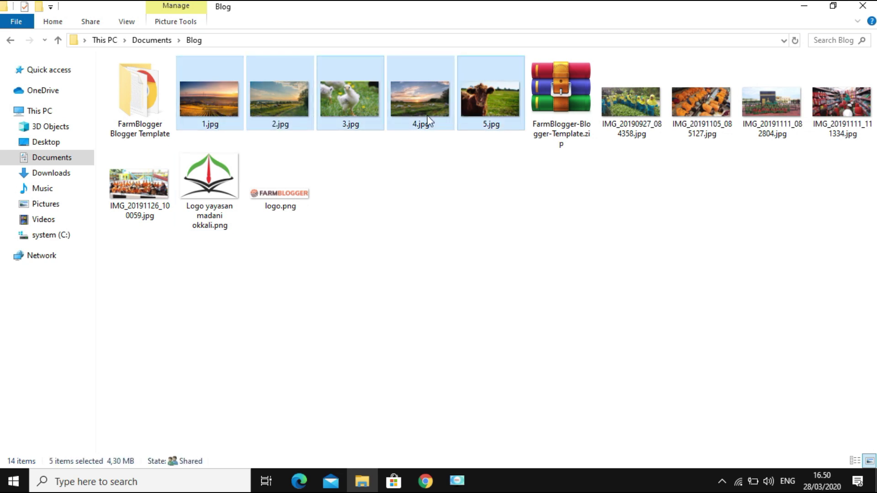
left_click(452, 221)
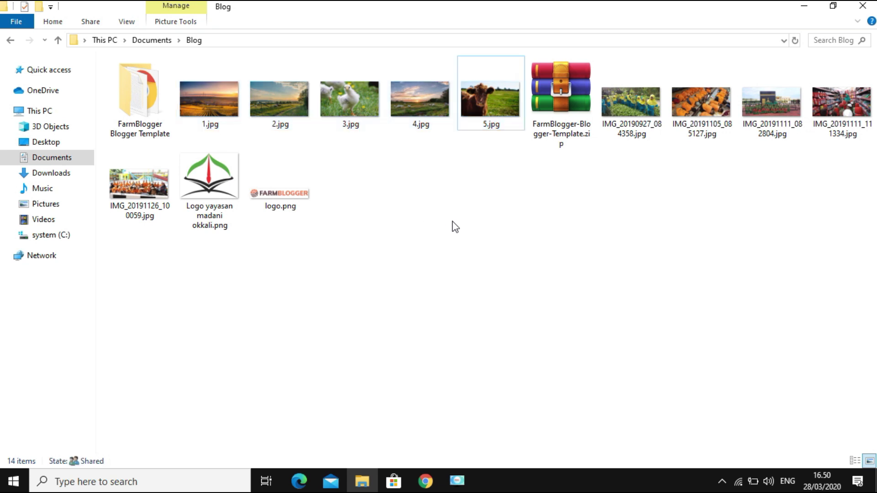
left_click(627, 108)
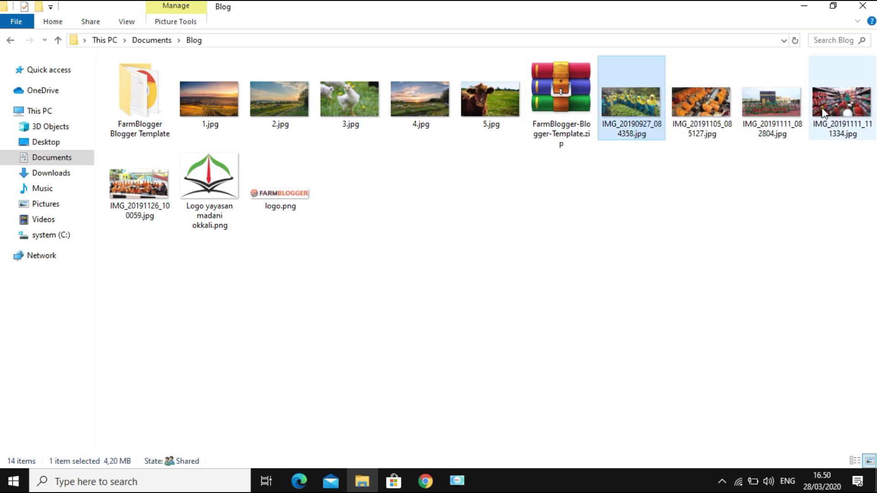
left_click(126, 192, "shift")
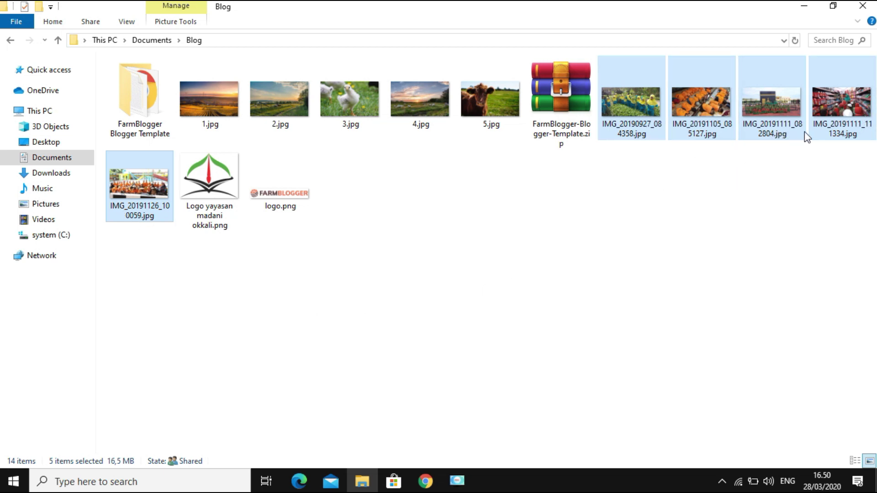
left_click(456, 221)
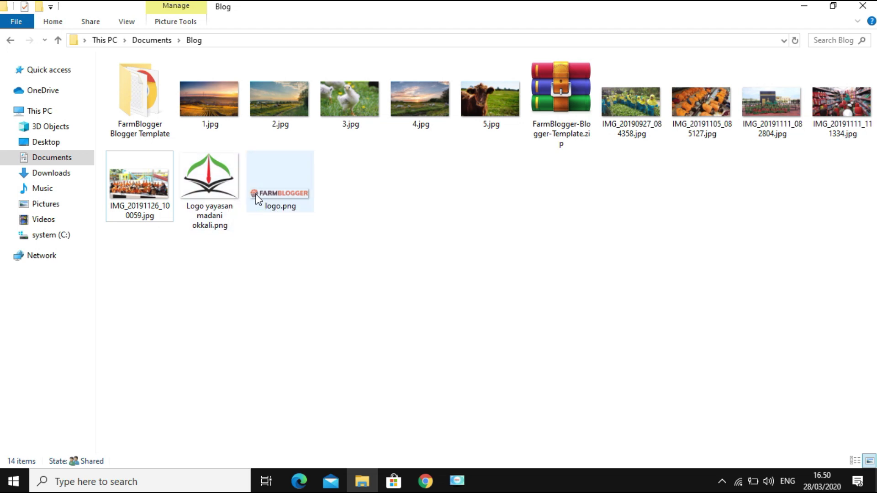
mouse_move(253, 199)
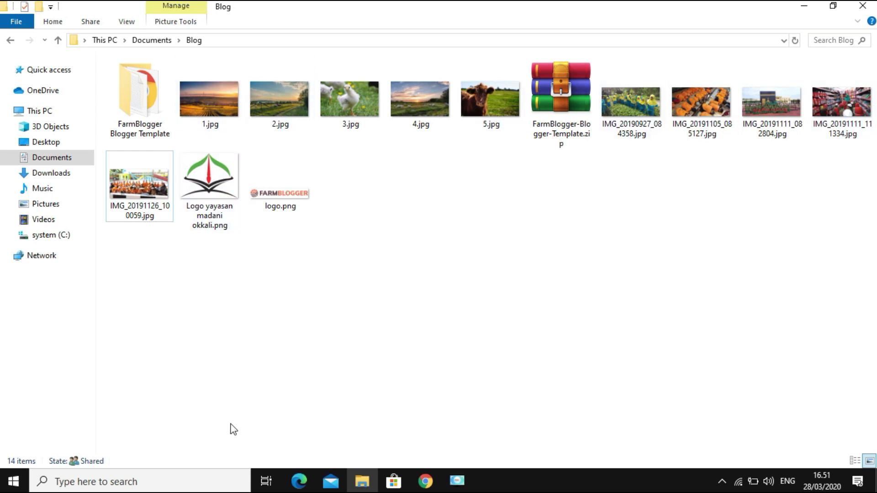
- Find the Paint app through the Windows search and launch it
left_click(187, 484)
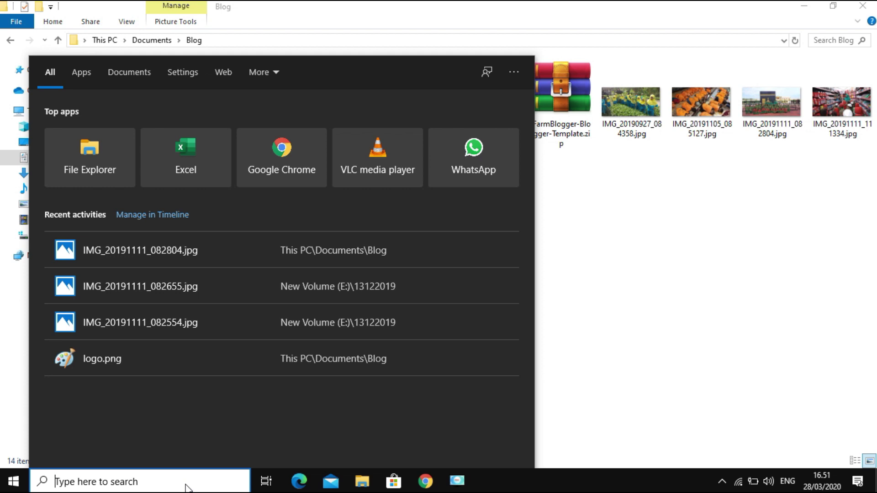
type("paint")
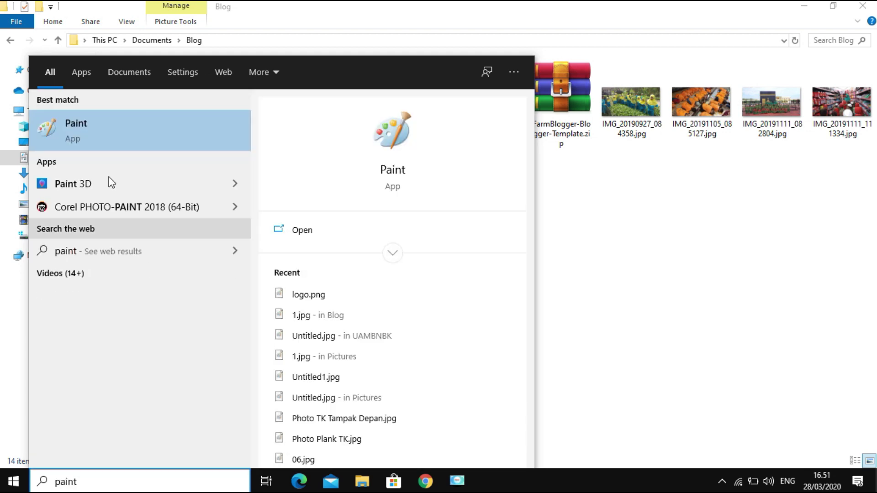
left_click(86, 135)
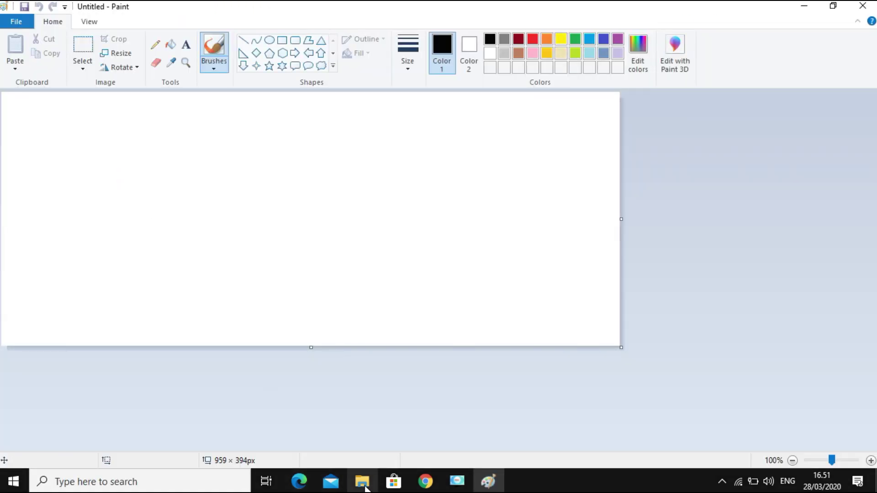
- Open the slide image 1.jpg from the Blog folder in Documents
left_click(21, 25)
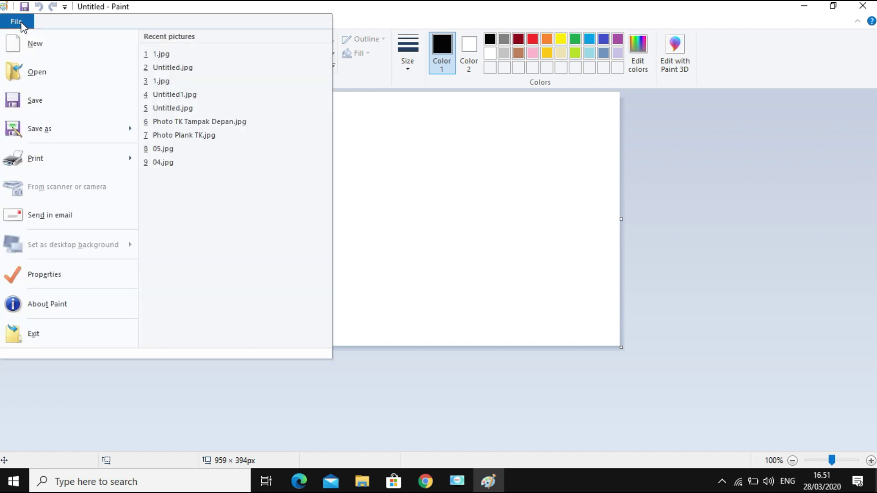
left_click(65, 82)
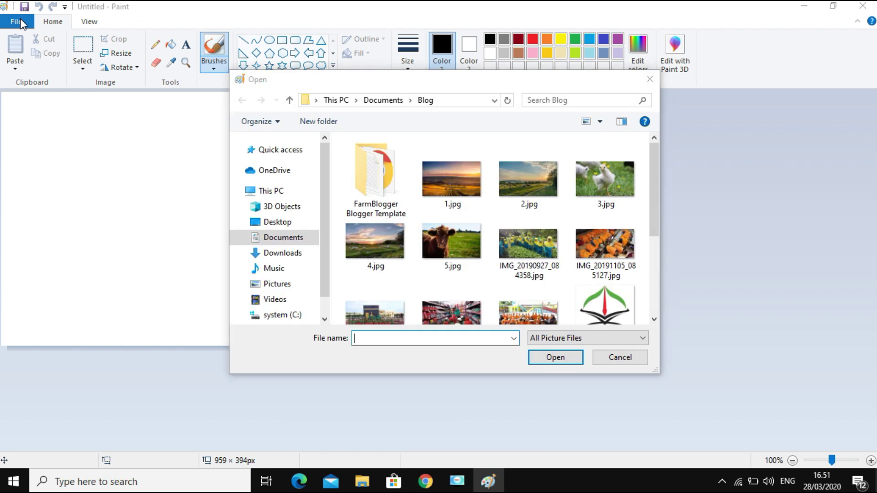
left_click(289, 242)
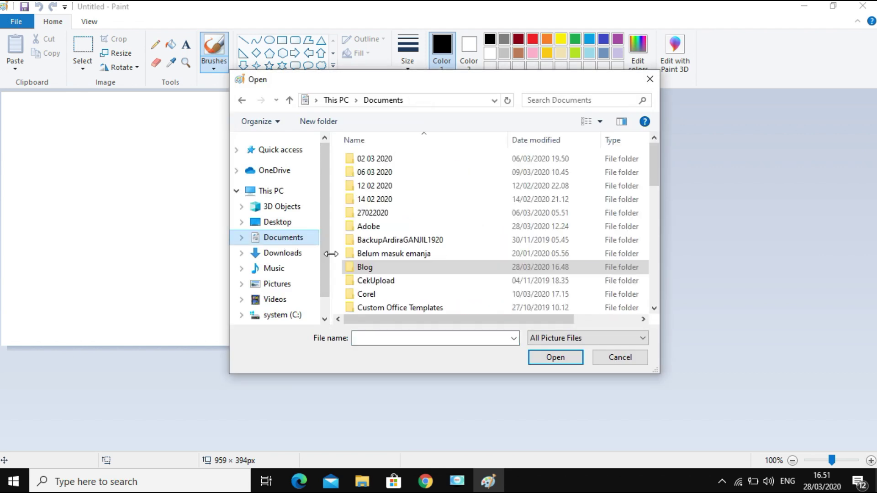
double_click(361, 268)
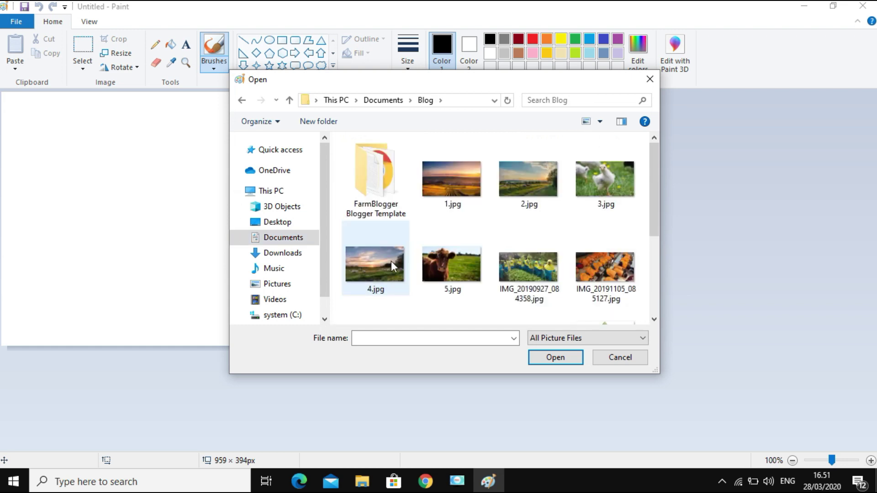
left_click(449, 179)
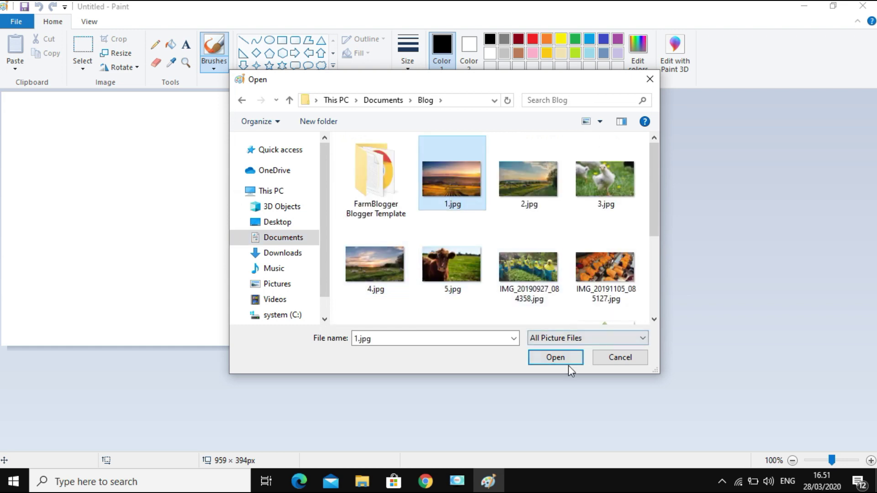
left_click(556, 358)
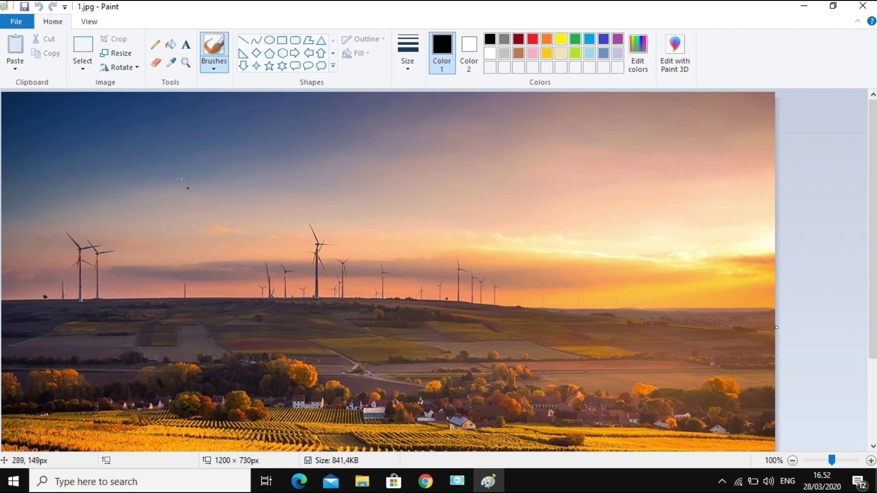
- Check the pixel width and height of 1.jpg in the resize settings and close them without changing the image
left_click(120, 53)
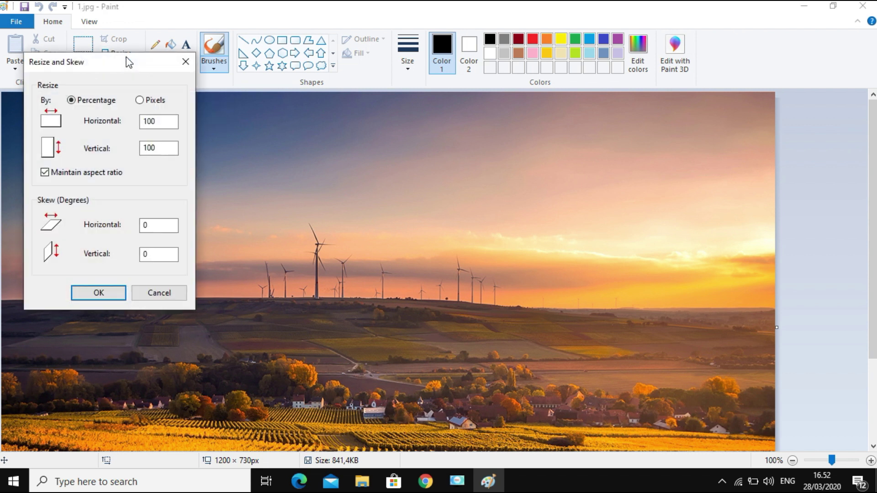
left_click(149, 104)
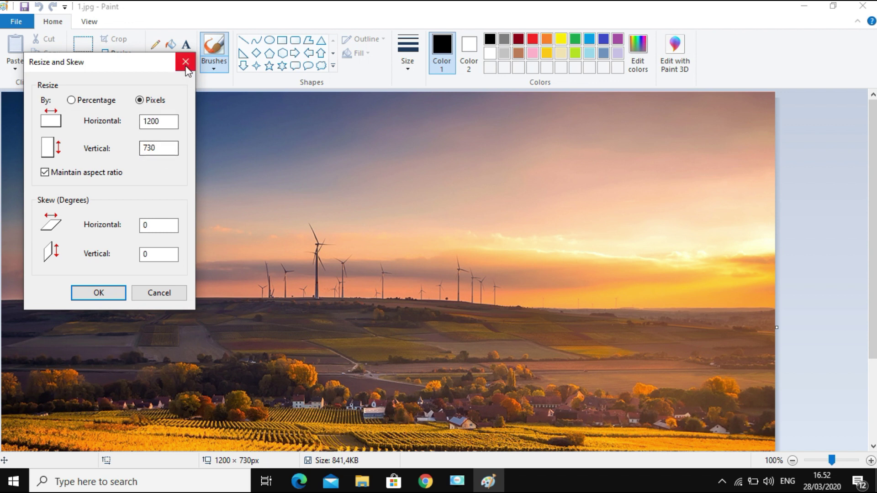
left_click(362, 481)
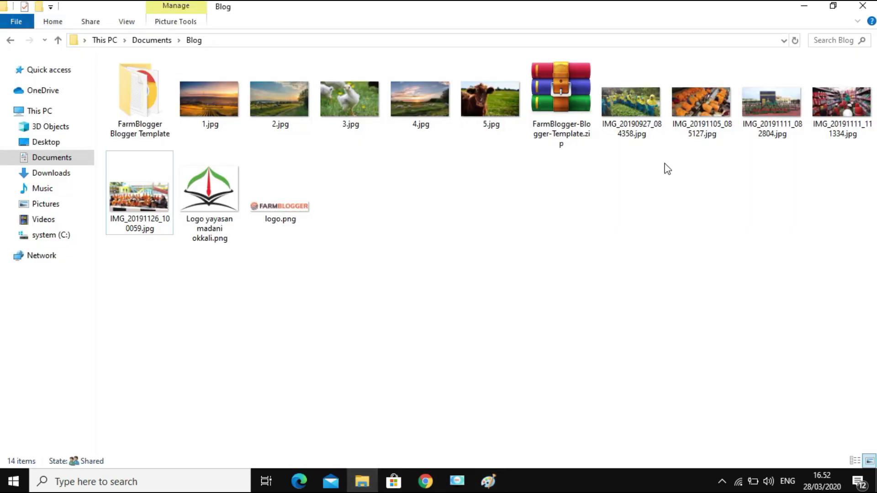
left_click(489, 481)
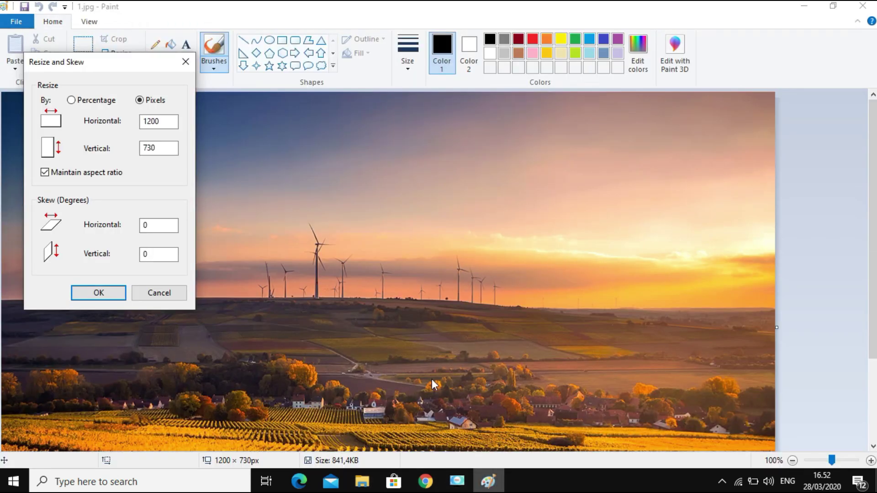
left_click(160, 148)
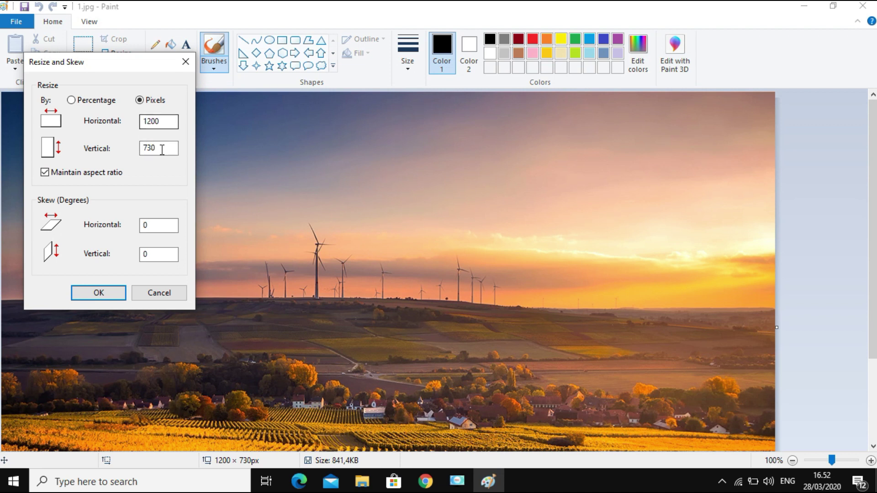
left_click(167, 121)
left_click(185, 62)
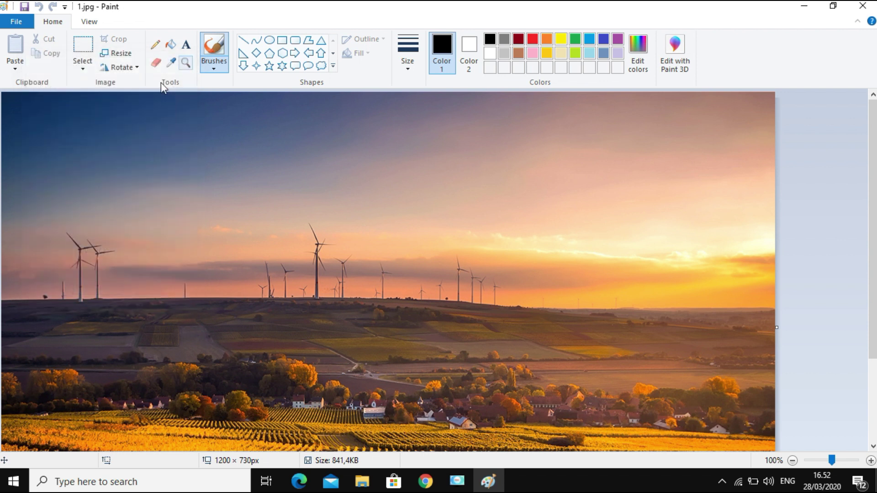
- Open the photo IMG_20190927_084358.jpg from the Blog folder
left_click(14, 23)
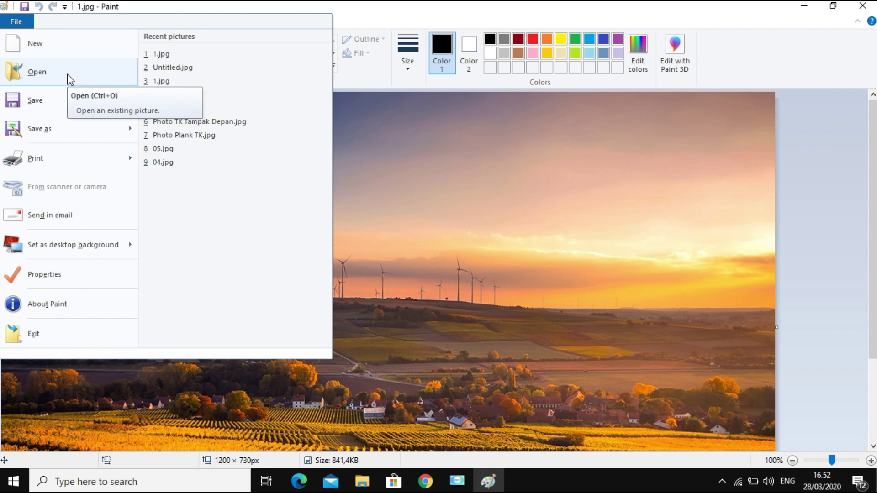
key("Escape")
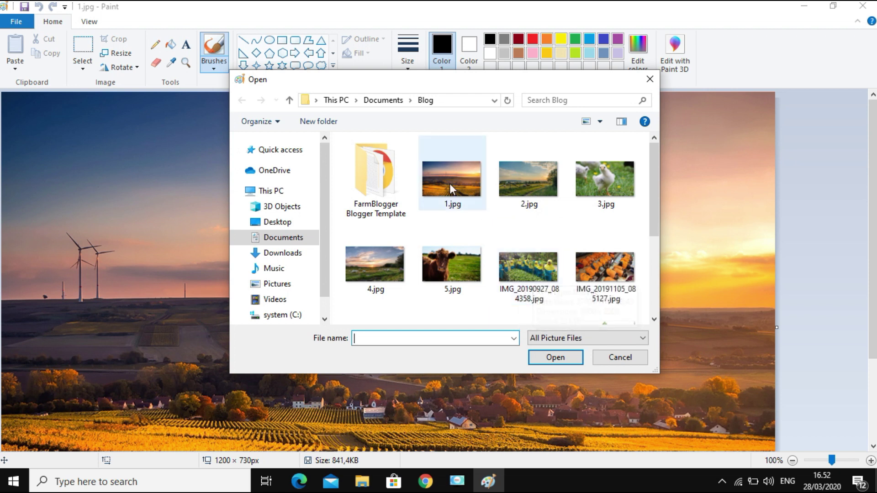
left_click(533, 273)
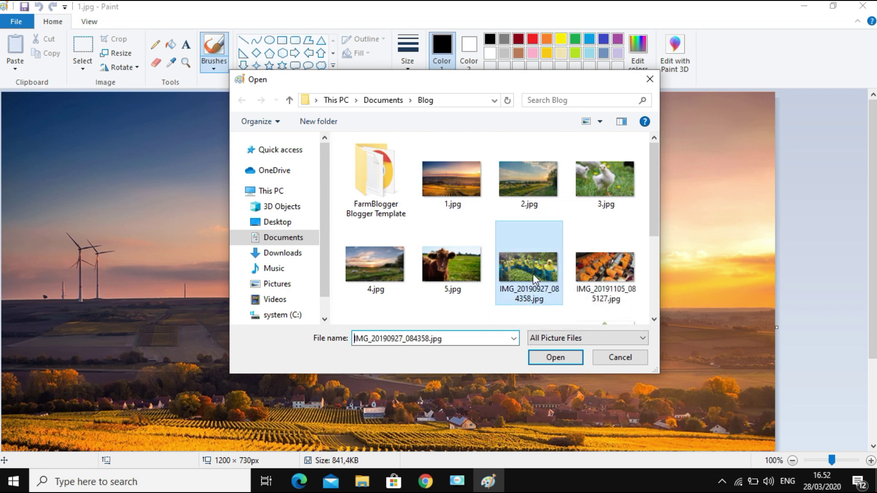
left_click(562, 361)
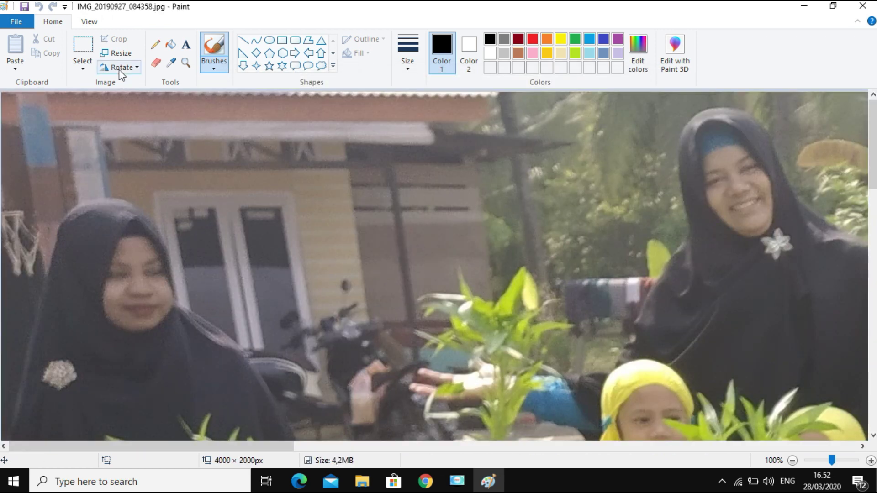
- Resize the photo by pixels to a horizontal size of 1200 with the aspect ratio maintained
left_click(119, 55)
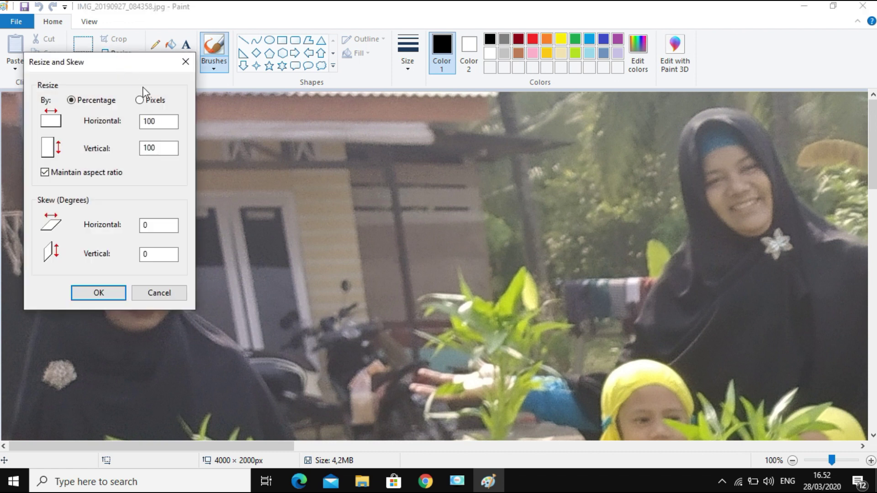
double_click(168, 121)
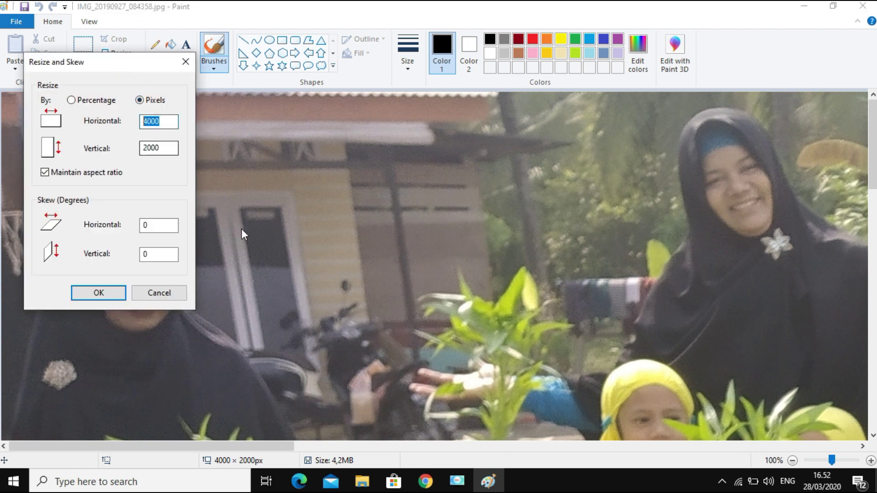
type("12")
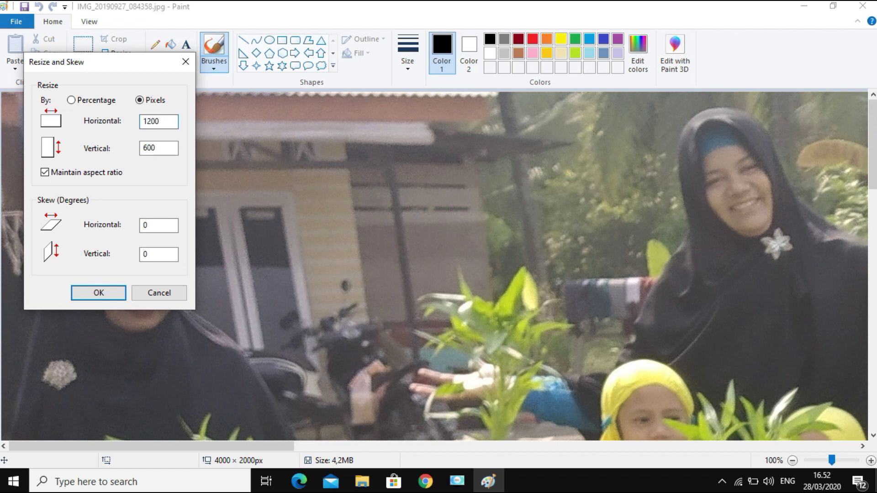
left_click(166, 147)
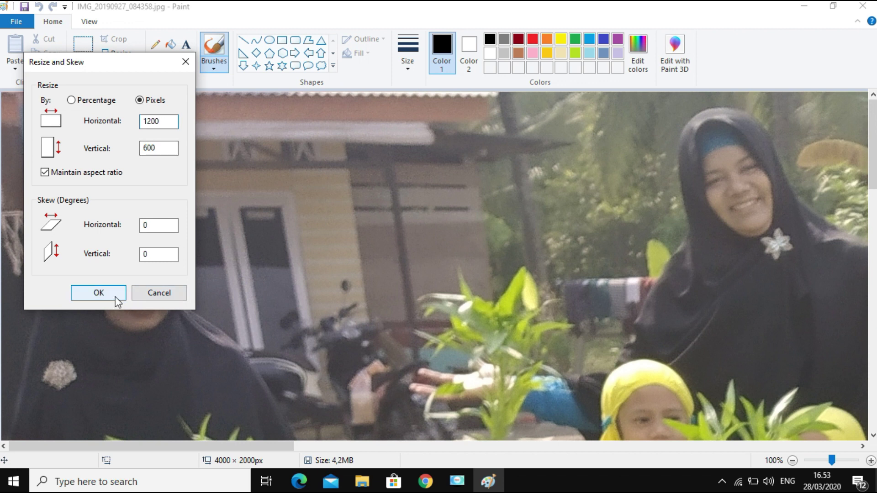
left_click(98, 292)
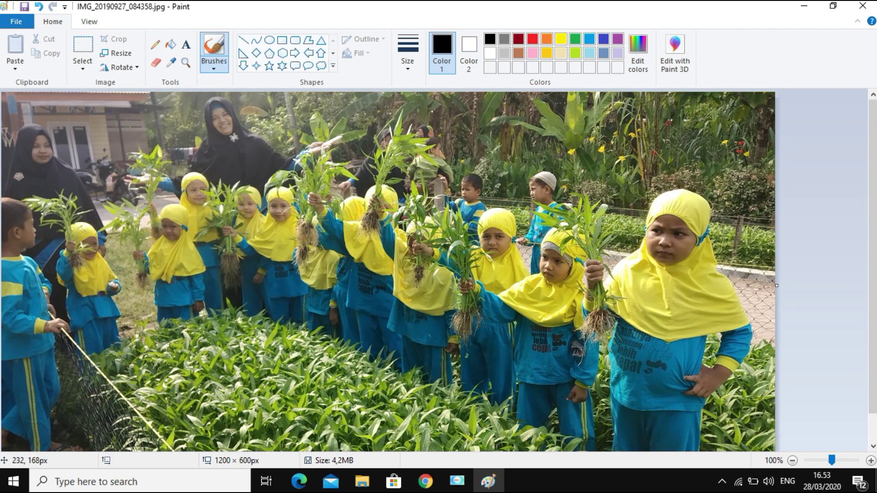
- Save the resized photo as a JPEG picture over the existing 1.jpg in the Blog folder
left_click(22, 23)
mouse_move(94, 133)
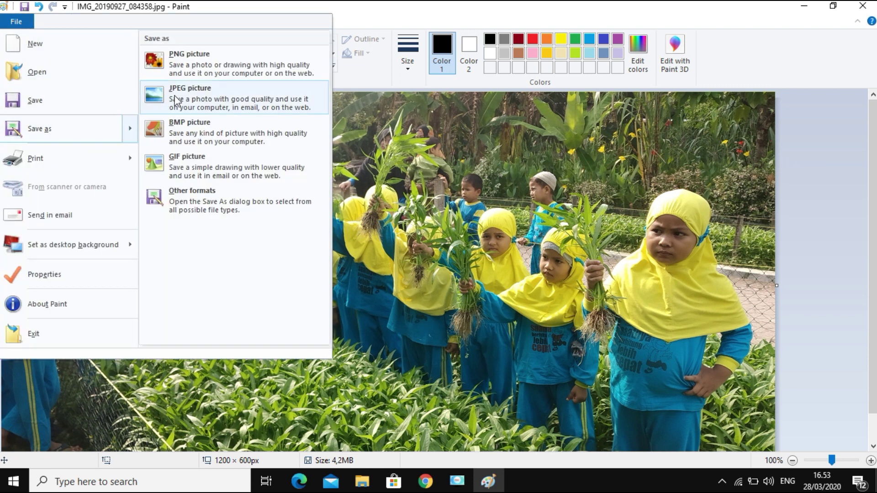
left_click(194, 98)
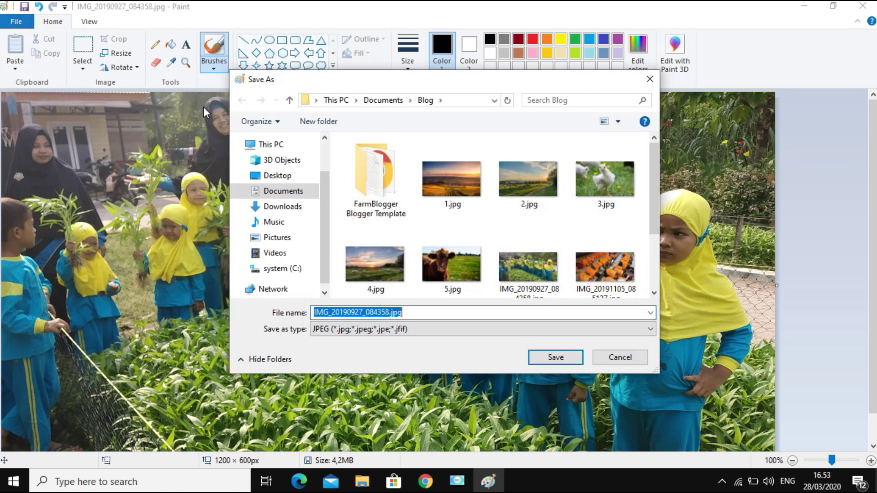
left_click(454, 185)
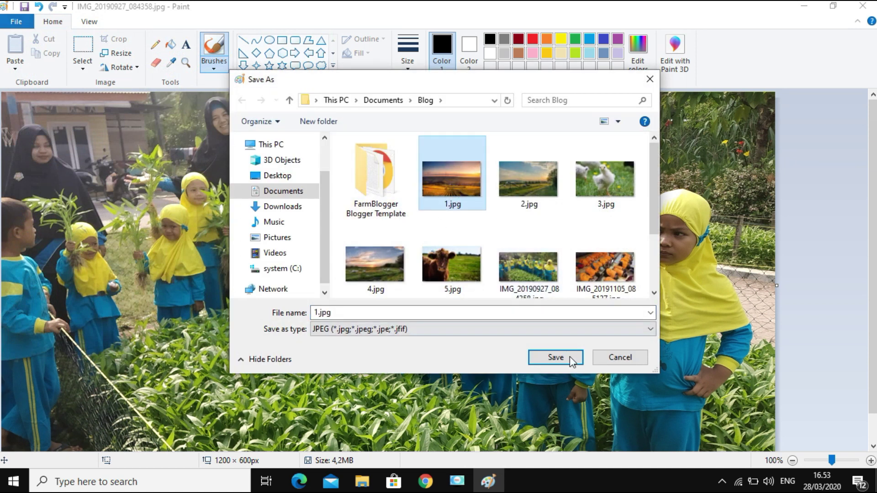
left_click(556, 357)
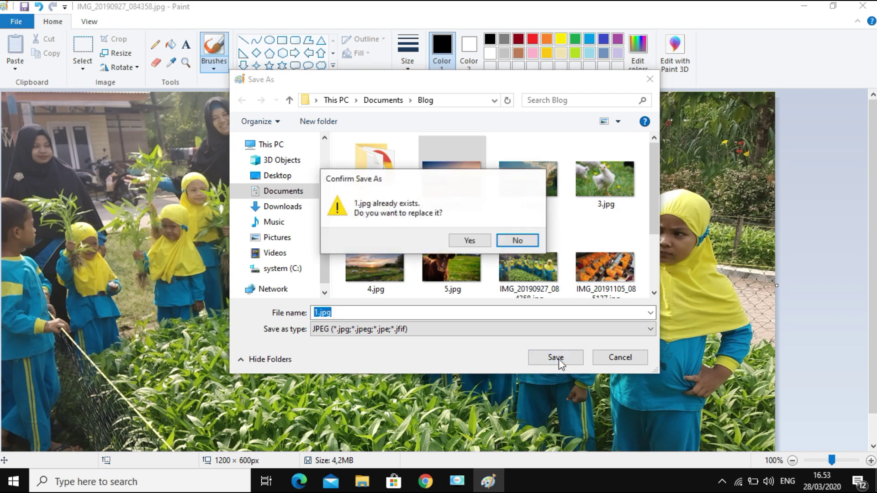
left_click(470, 242)
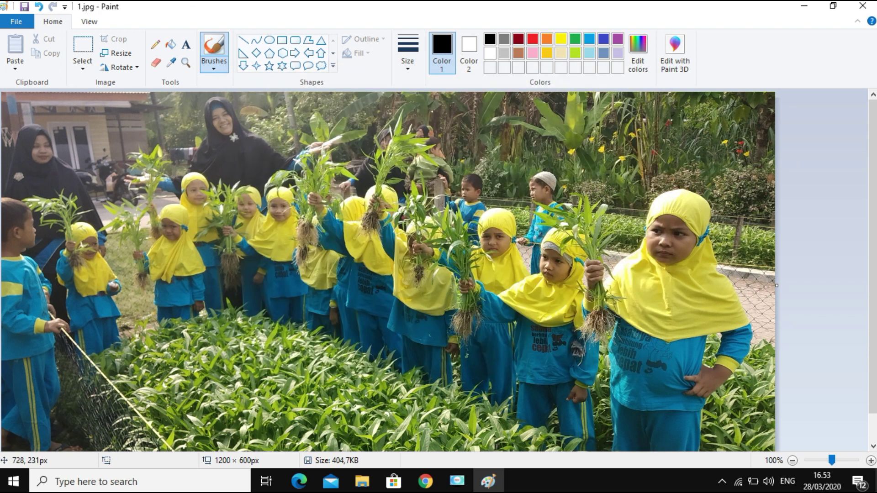
- Open the second photo, IMG_20191105_085127.jpg, from the Blog folder
left_click(11, 21)
mouse_move(83, 135)
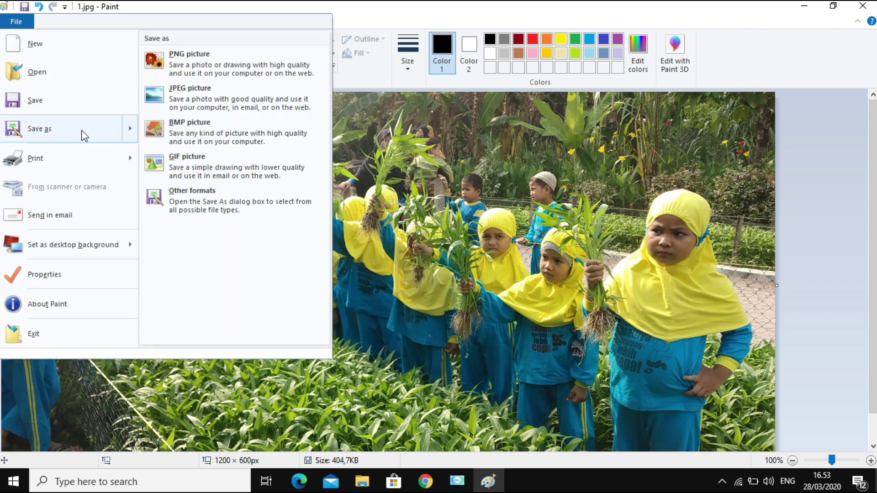
left_click(58, 71)
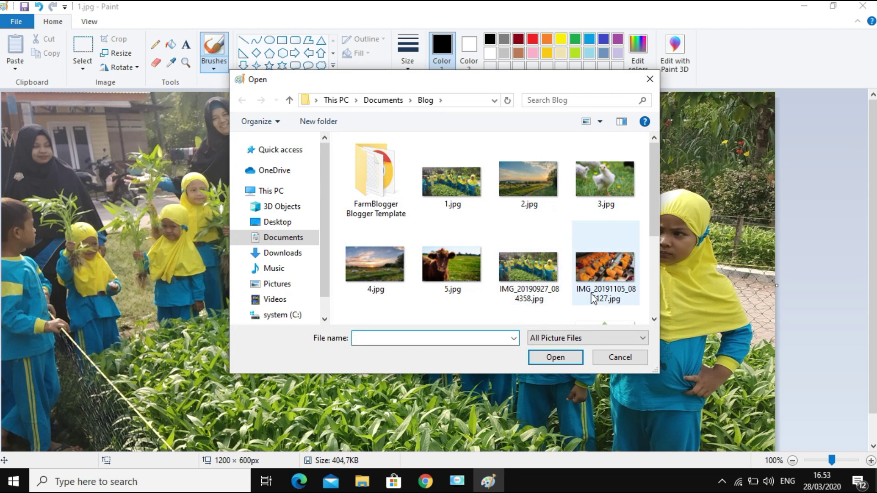
left_click(605, 274)
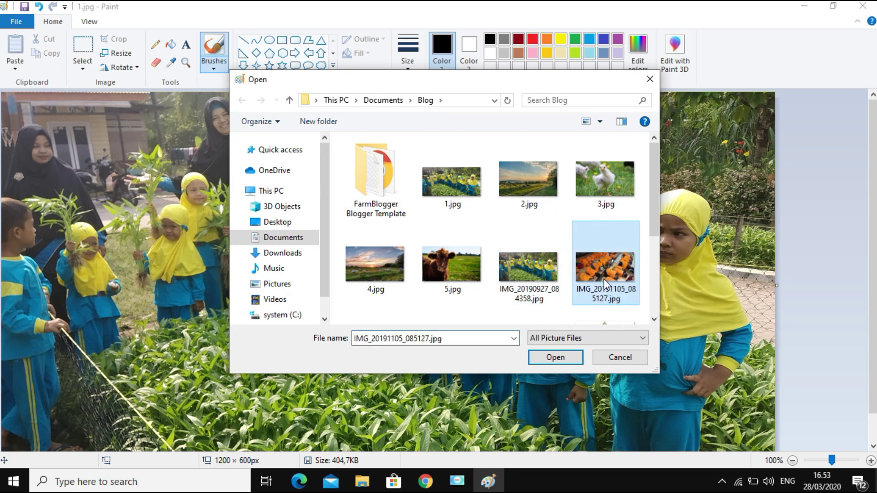
left_click(556, 359)
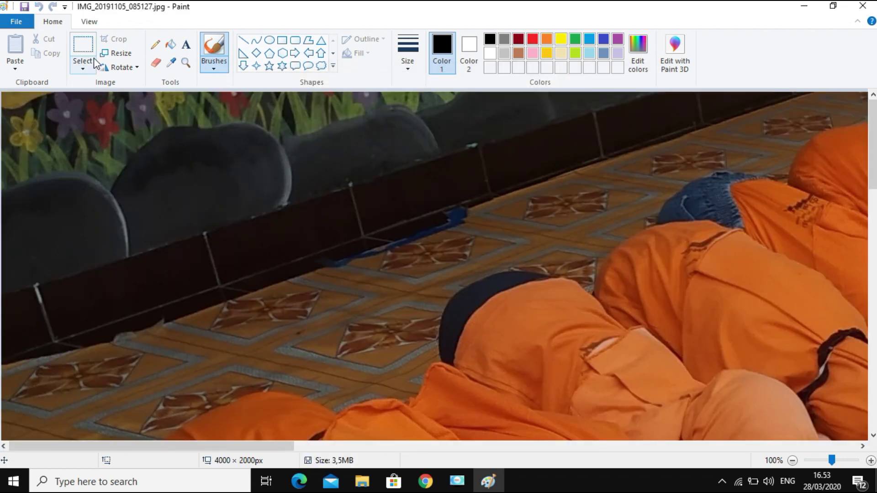
- Resize the photo IMG_20191105_085127.jpg by pixels to a horizontal size of 1200 with the aspect ratio maintained
left_click(114, 54)
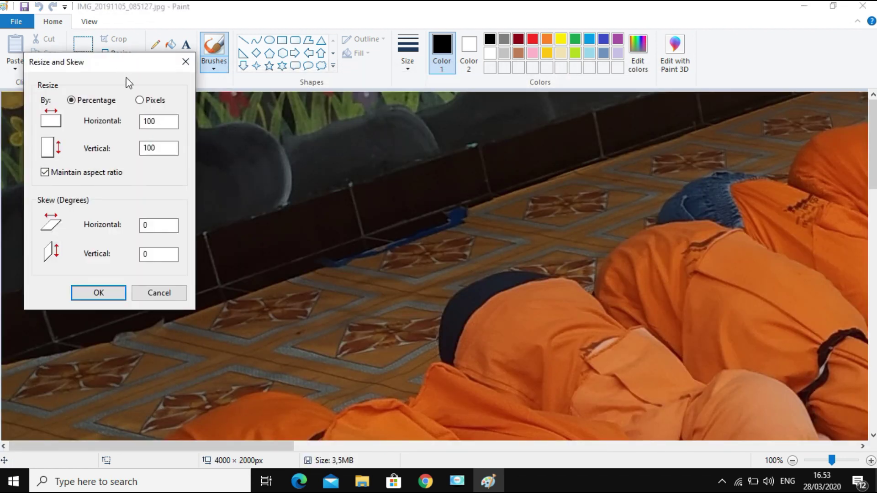
left_click(151, 100)
left_click_drag(170, 122, 125, 120)
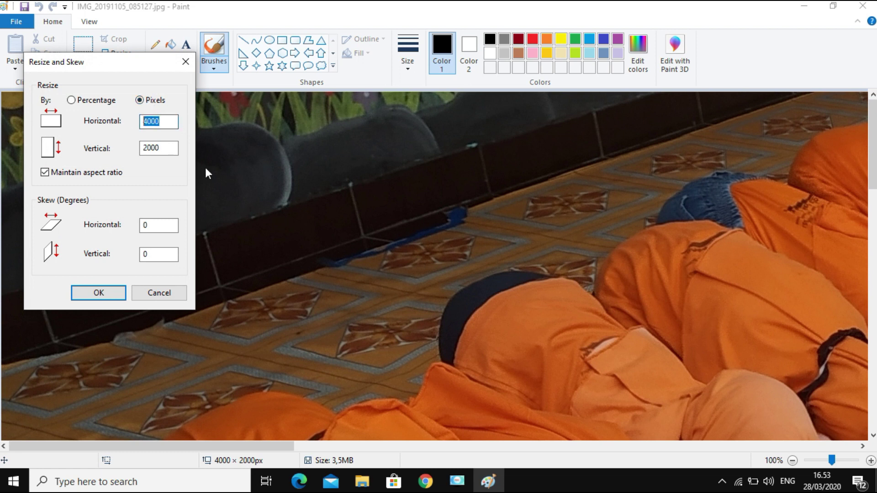
type("12")
key("Return")
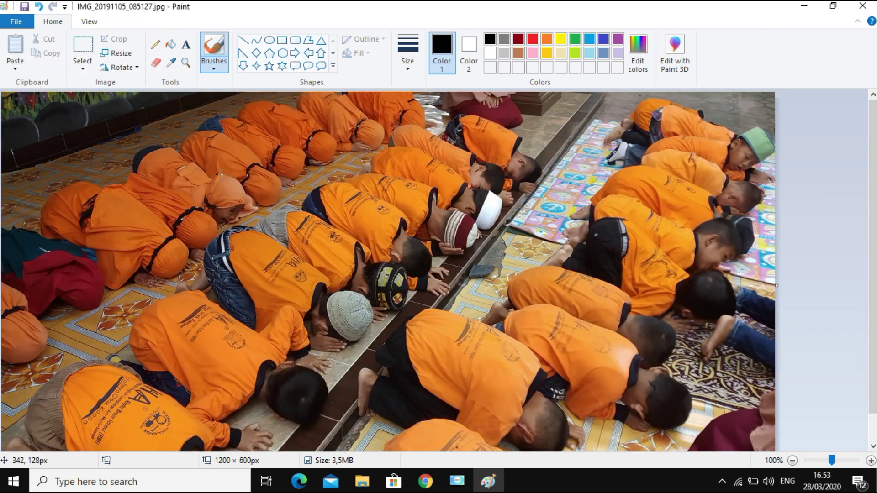
- Save the resized photo as a JPEG picture over the existing 2.jpg in the Blog folder
left_click(23, 24)
mouse_move(94, 144)
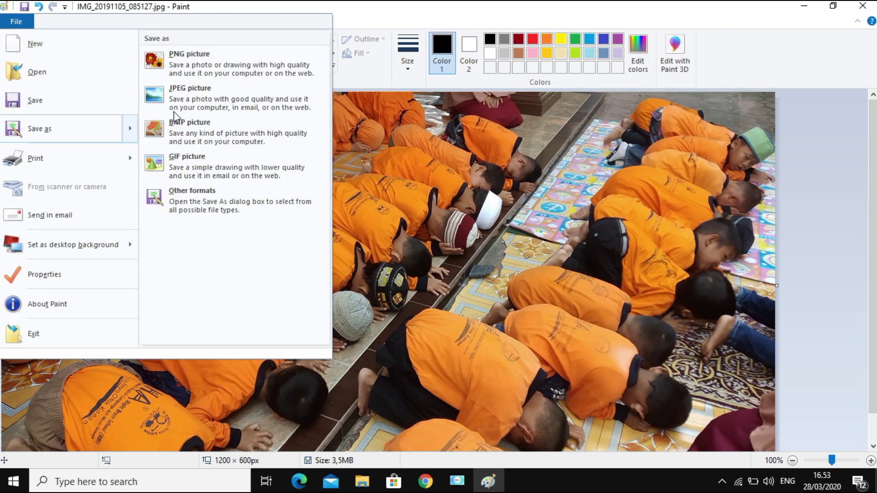
left_click(190, 106)
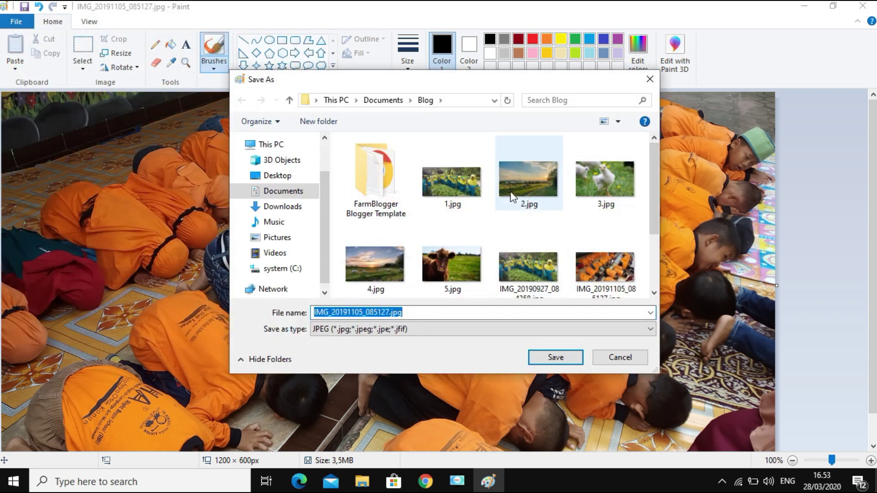
left_click(519, 178)
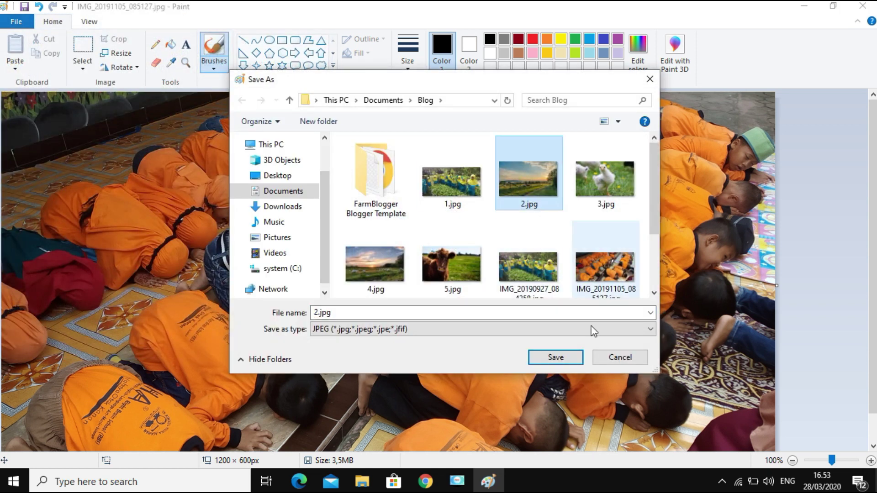
left_click(557, 358)
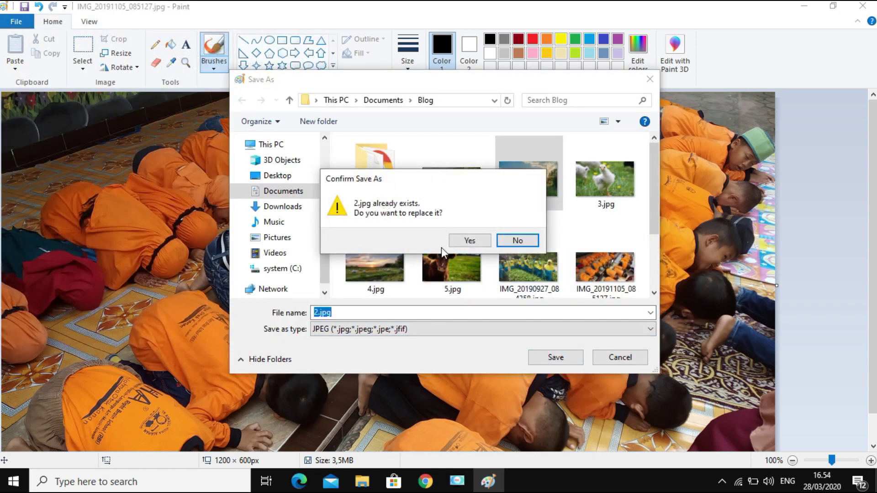
left_click(469, 238)
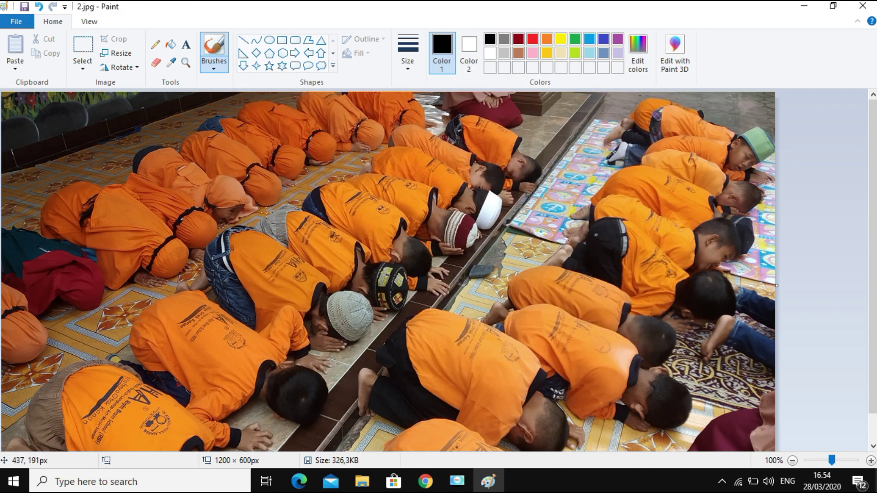
- Open the third photo, IMG_20191111_082804.jpg, from the Blog folder
left_click(16, 21)
left_click(28, 71)
scroll(503, 256, "down", 2)
left_click(374, 256)
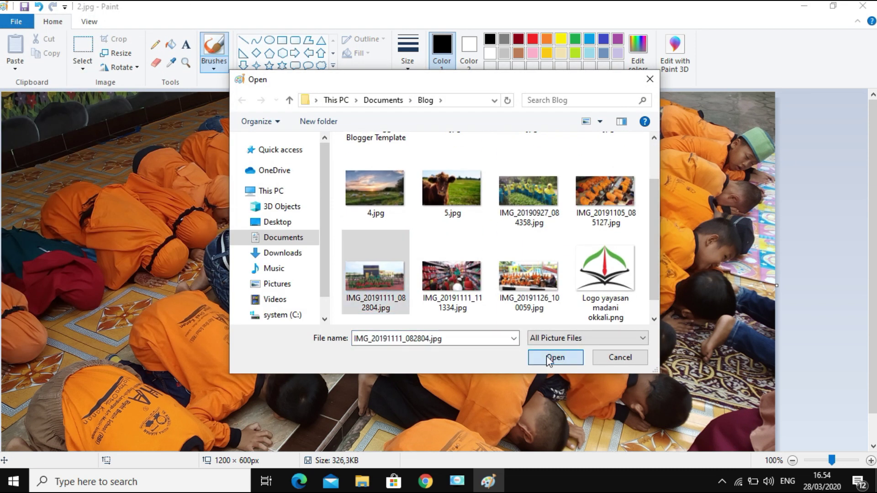
left_click(546, 355)
- Resize the third photo by pixels to a horizontal size of 1200, keeping its aspect ratio
left_click(116, 53)
left_click(138, 101)
double_click(157, 123)
type("1200")
left_click(98, 290)
- Save the resized third photo over the existing 3.jpg in the Blog folder
left_click(16, 21)
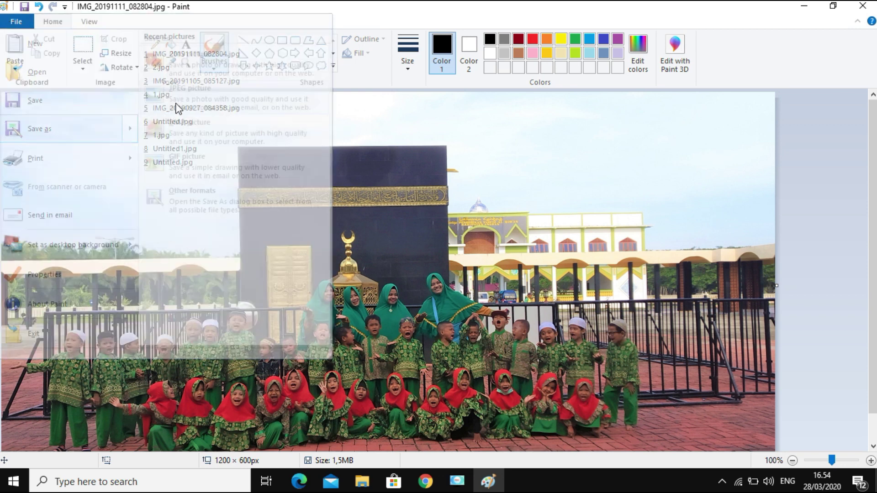
left_click(27, 128)
left_click(606, 181)
left_click(556, 358)
left_click(468, 259)
- Open the fourth photo, IMG_20191111_111334.jpg, from the Blog folder
left_click(16, 21)
left_click(27, 71)
left_click_drag(654, 193, 655, 251)
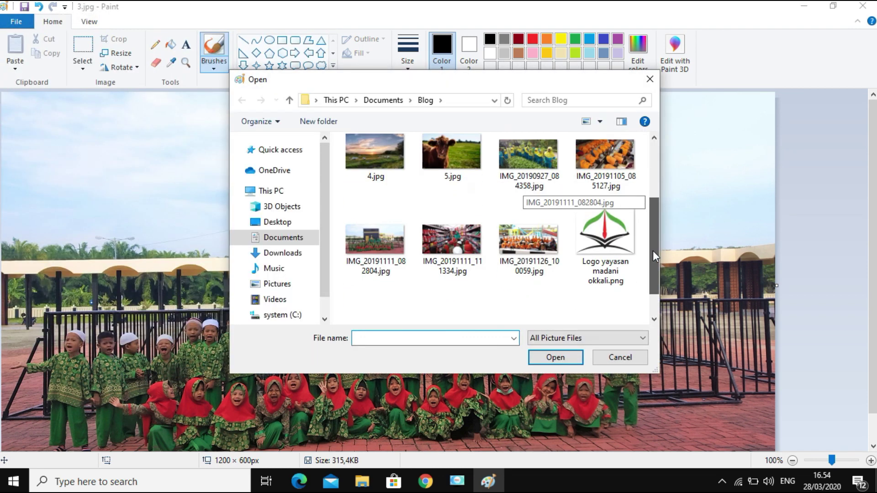
left_click(453, 243)
left_click(556, 356)
- Resize the fourth photo by pixels to a horizontal size of 1200, keeping its aspect ratio
left_click(116, 53)
left_click(138, 102)
double_click(157, 123)
type("1200")
left_click(98, 293)
- Save the resized fourth photo over the existing 4.jpg in the Blog folder
left_click(16, 22)
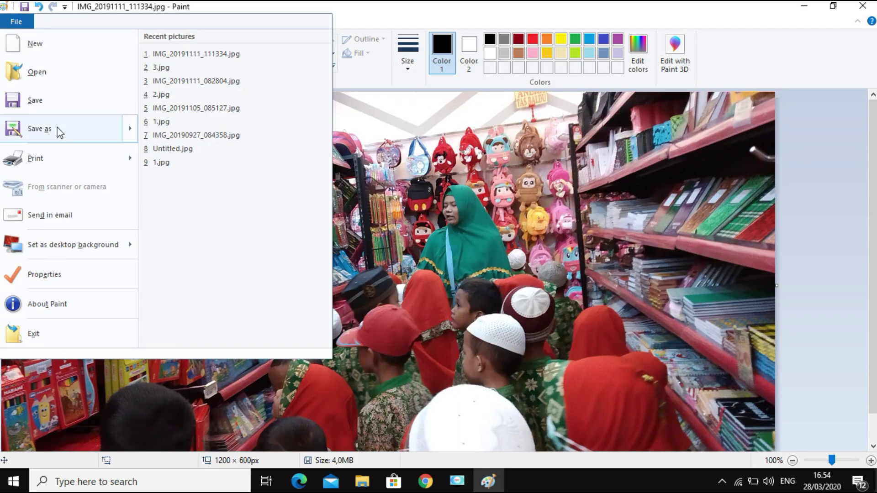
left_click(57, 130)
left_click(376, 265)
left_click(556, 358)
- Open the fifth photo, IMG_20191126_100059.jpg, from the Blog folder
left_click(16, 21)
left_click(27, 71)
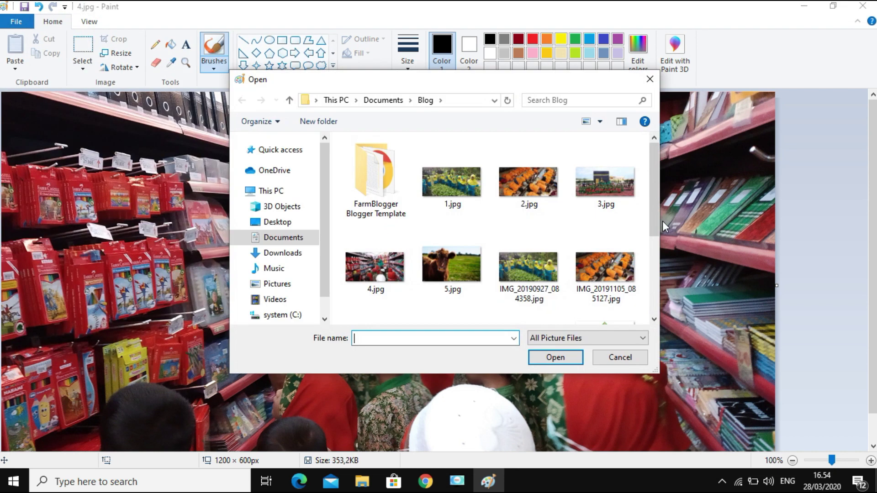
left_click_drag(663, 221, 660, 269)
left_click(529, 261)
left_click(556, 357)
- Resize the fifth photo by pixels to a horizontal size of 1200 with the aspect ratio maintained
left_click(116, 53)
left_click(138, 101)
double_click(156, 123)
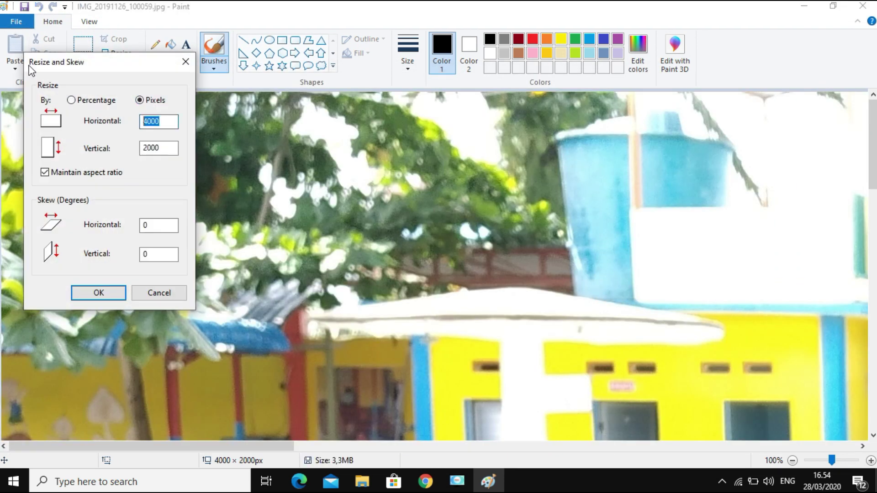
type("1200")
left_click(99, 292)
- Save the resized fifth photo as a JPEG over the existing 5.jpg in the Blog folder
left_click(16, 21)
left_click(74, 129)
left_click(453, 238)
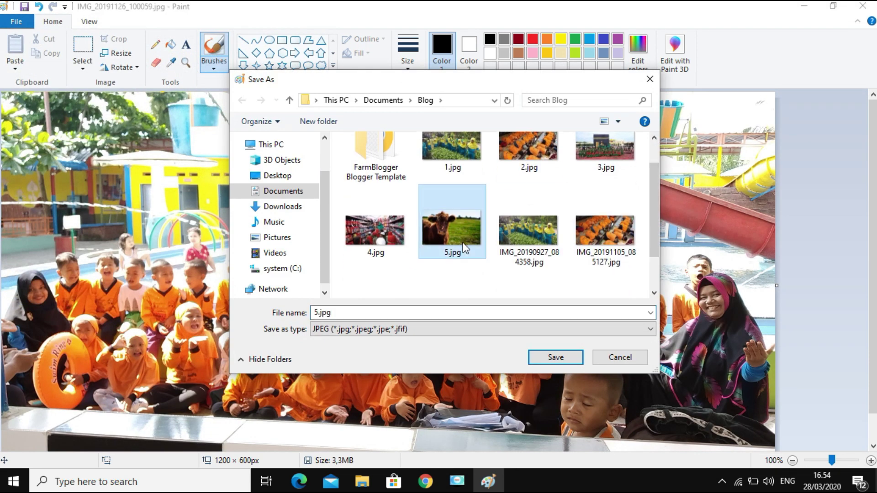
left_click(556, 357)
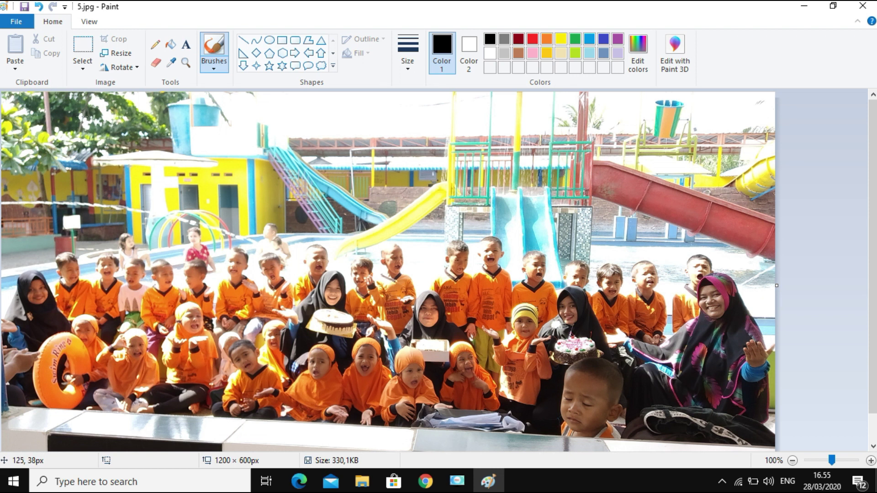
- Open the template's logo.png from the Blog folder
left_click(12, 27)
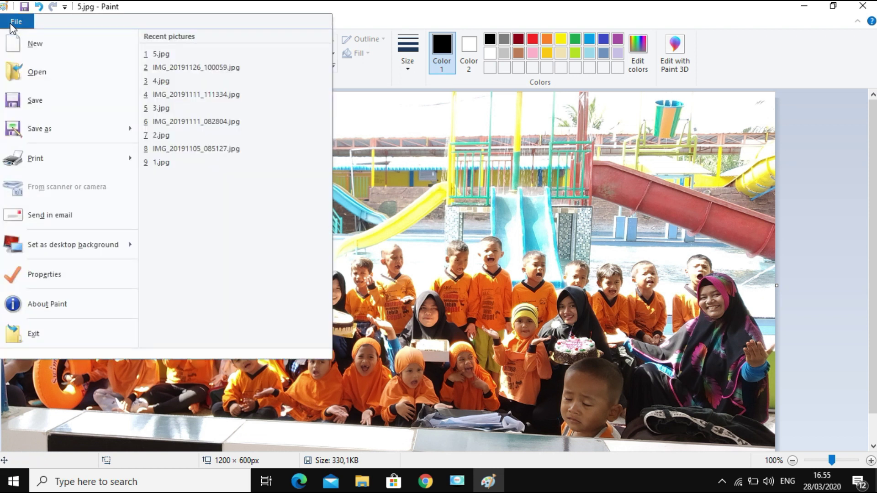
left_click(64, 73)
mouse_move(660, 222)
left_mouse_down()
mouse_move(662, 281)
mouse_move(655, 279)
left_mouse_up()
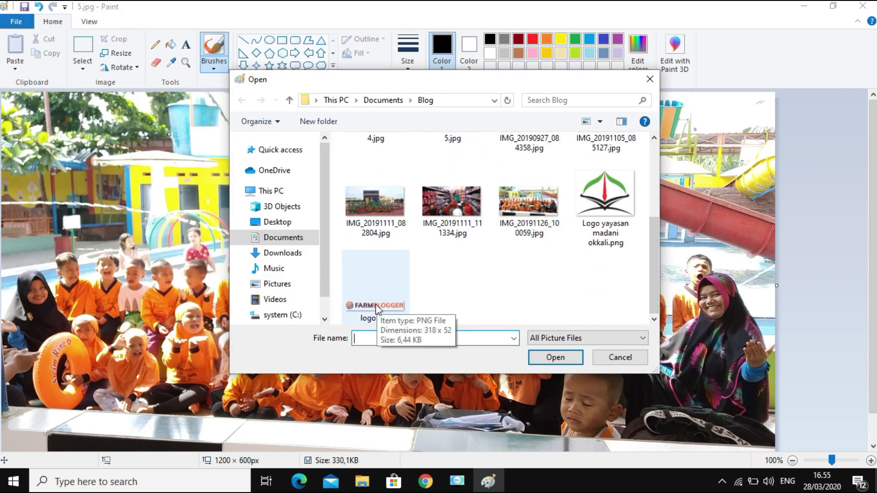
left_click(375, 304)
left_click(555, 358)
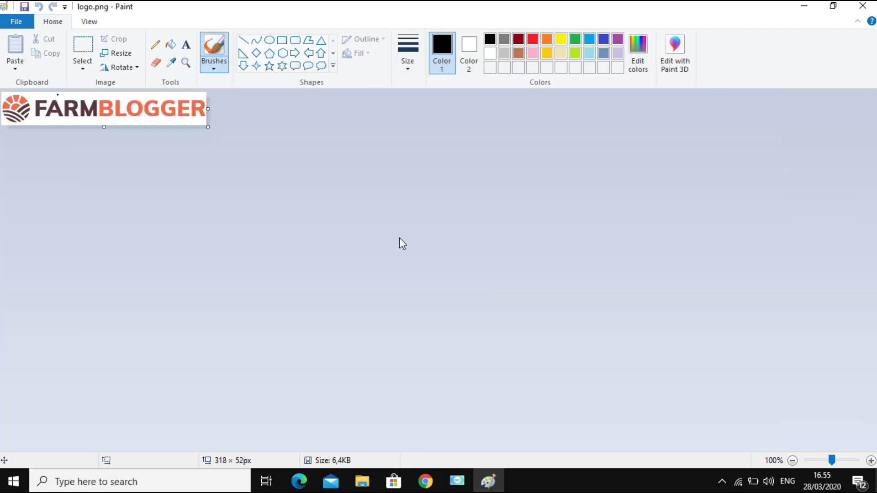
- Check the template logo's horizontal and vertical size in pixels without resizing it
left_click(121, 58)
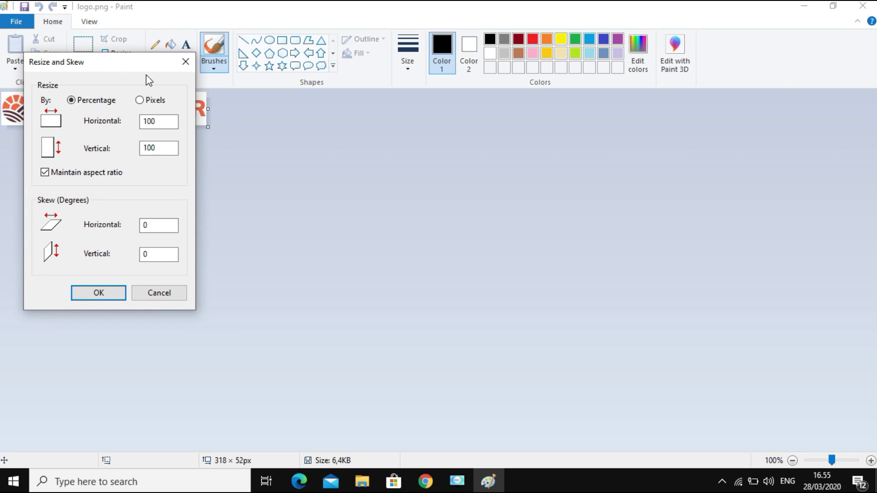
left_click(164, 101)
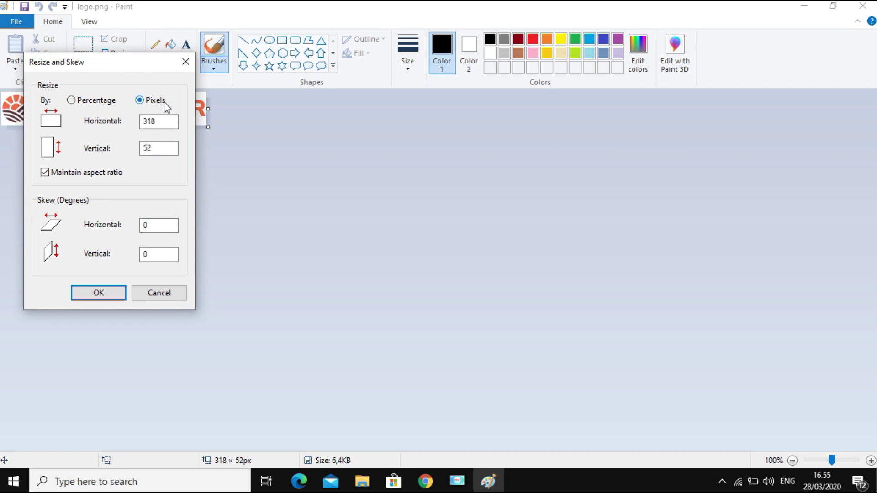
left_click(167, 148)
left_click(186, 61)
- Open the foundation's own logo, Logo yayasan madani okkali.png, from the Blog folder
left_click(17, 22)
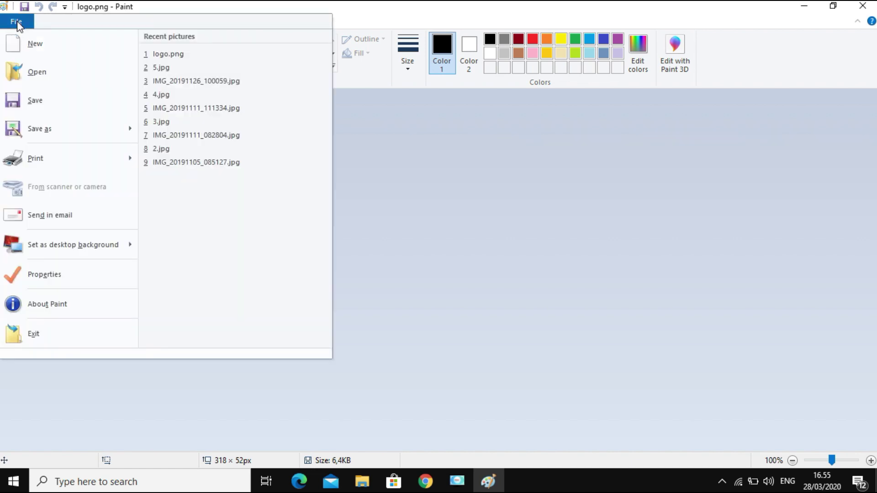
left_click(54, 82)
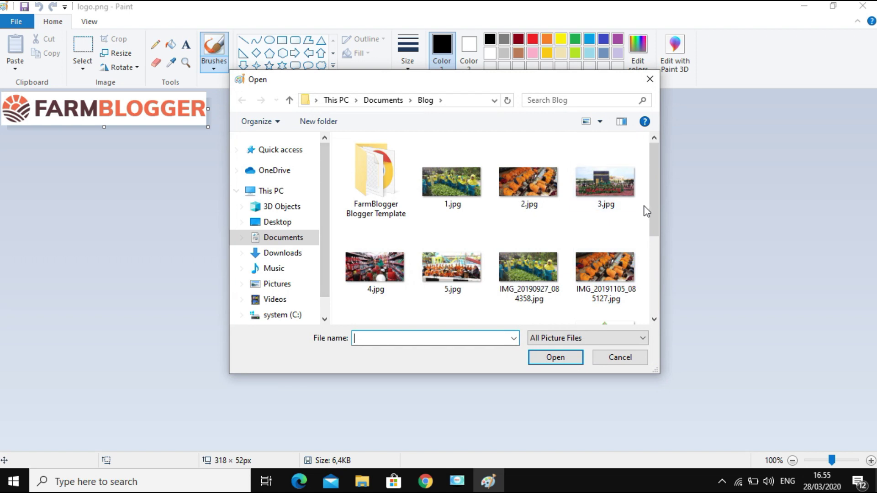
left_click_drag(655, 212, 655, 303)
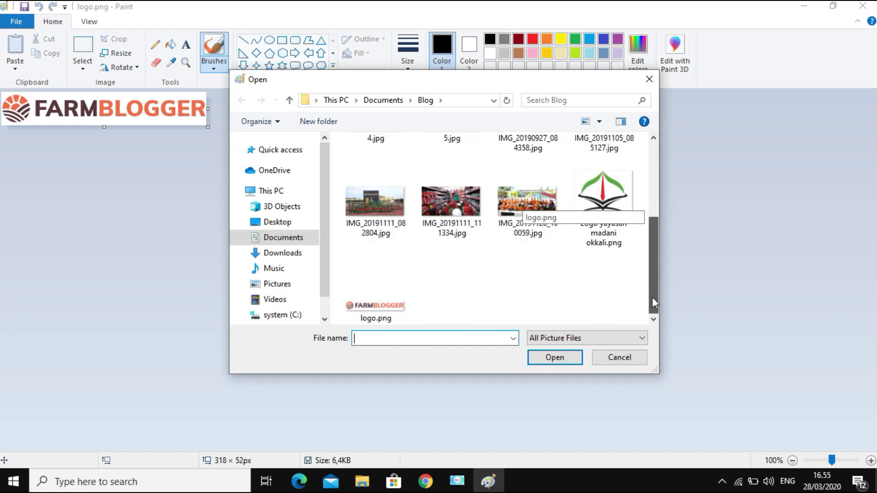
left_click(601, 201)
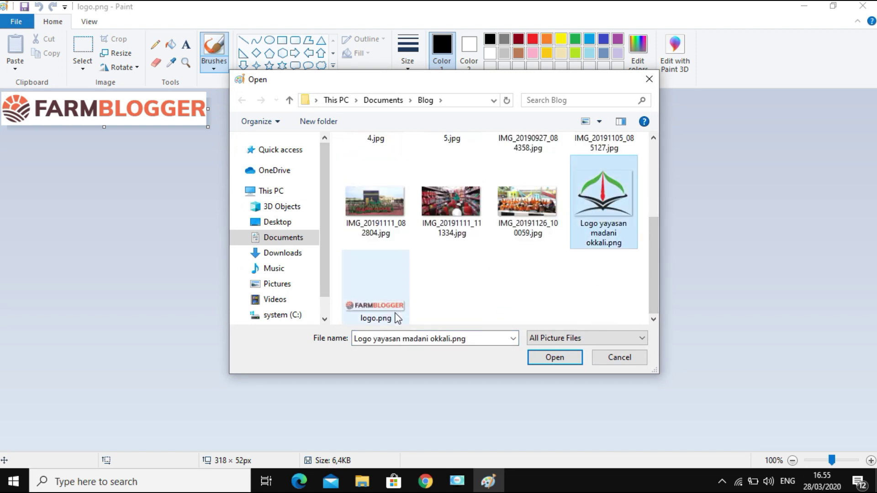
left_click(554, 357)
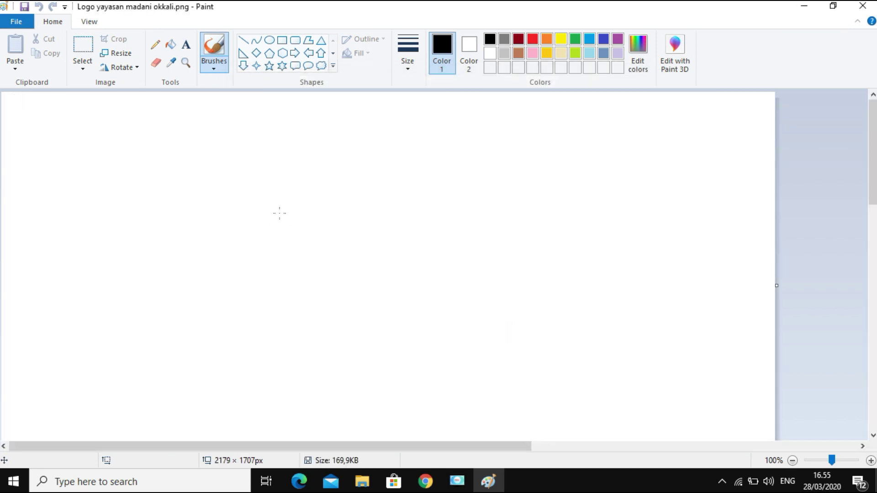
- Resize the logo by pixels to a vertical size of 52 with its aspect ratio kept, and extend the canvas to about 491 px wide
left_click(130, 54)
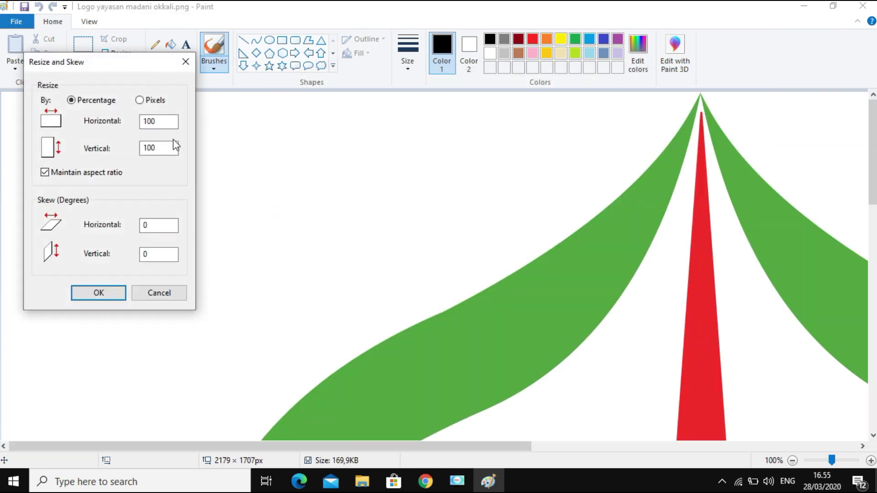
left_click(140, 101)
double_click(167, 146)
type("52")
left_click(113, 296)
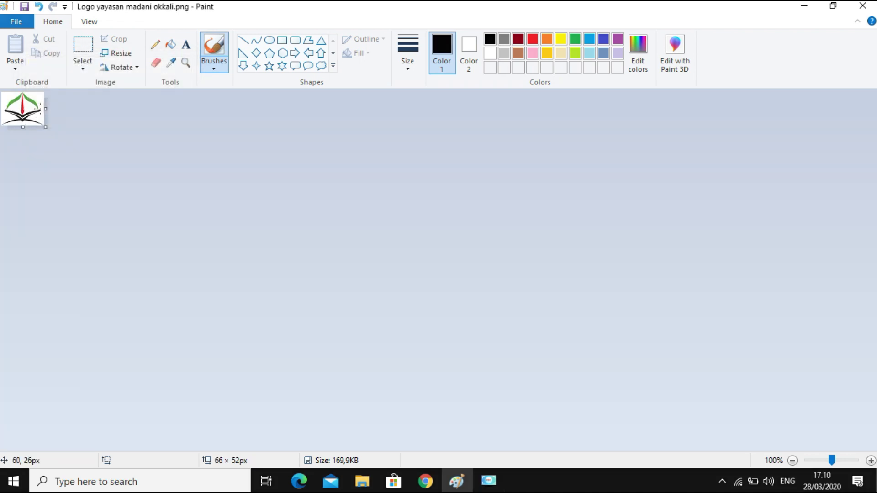
left_click_drag(45, 108, 310, 116)
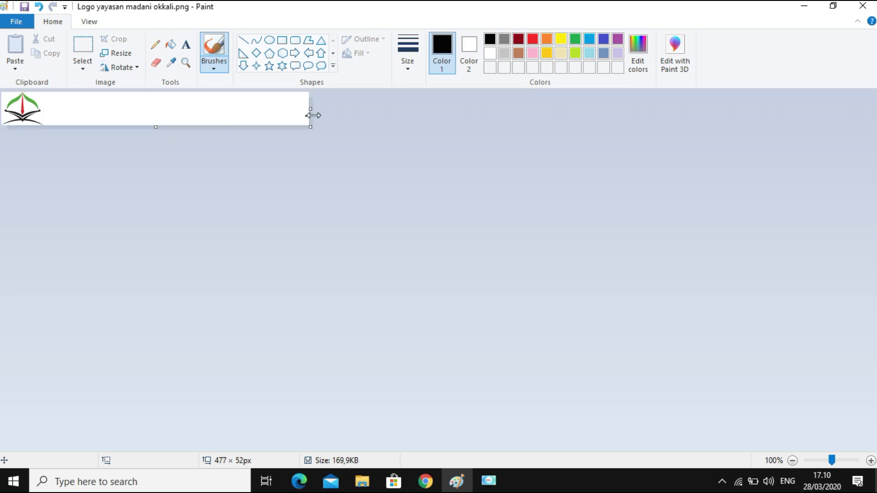
left_click_drag(309, 109, 319, 109)
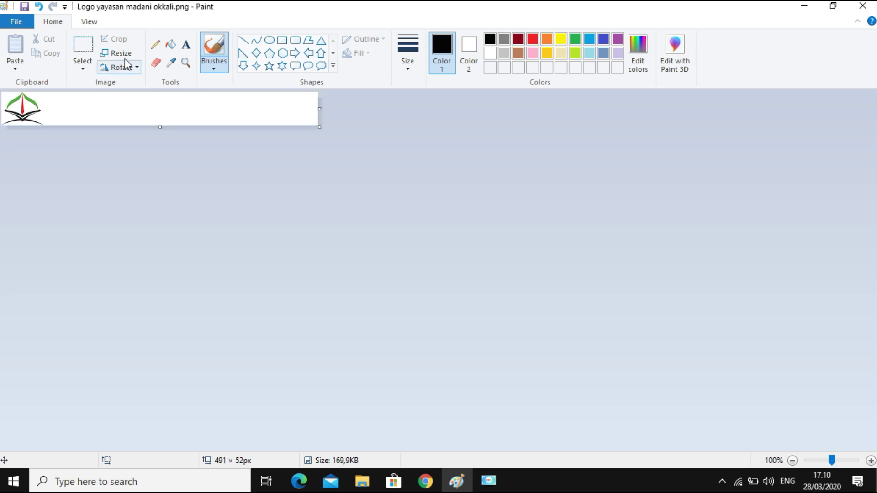
- Place a text box about 425 × 55 px beside the logo, filling the blank part of the canvas
left_click(185, 49)
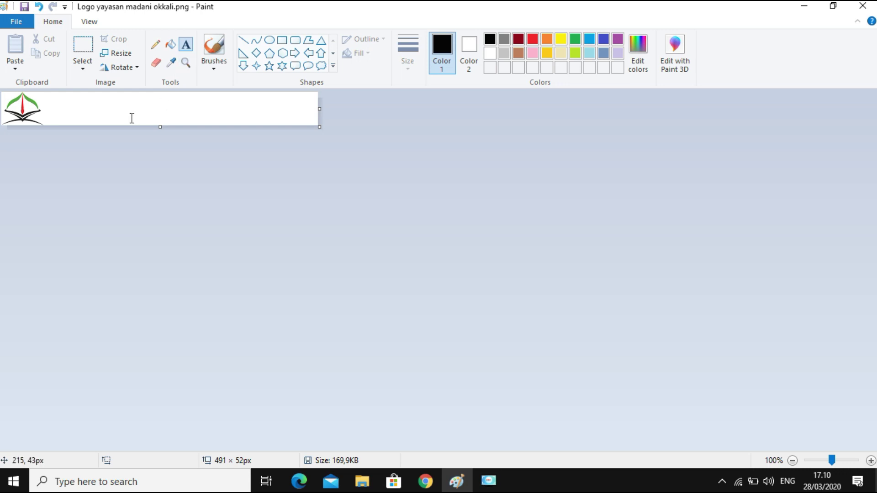
left_click(59, 103)
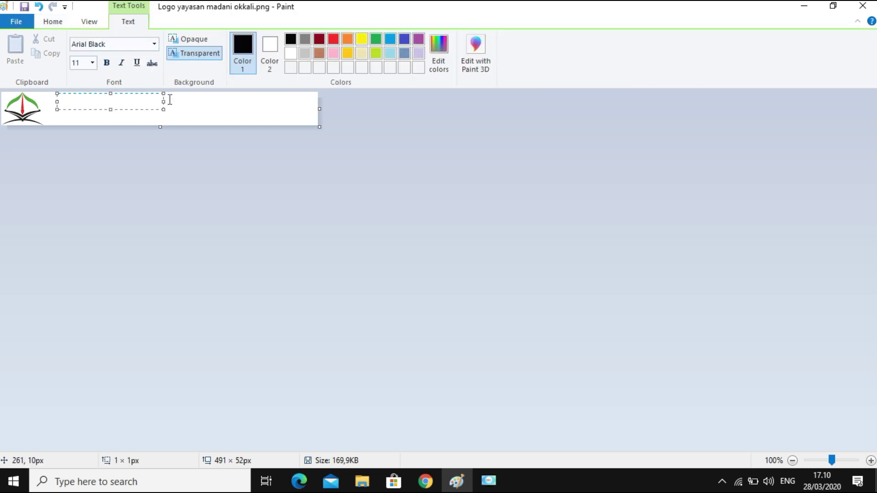
left_click_drag(163, 101, 317, 101)
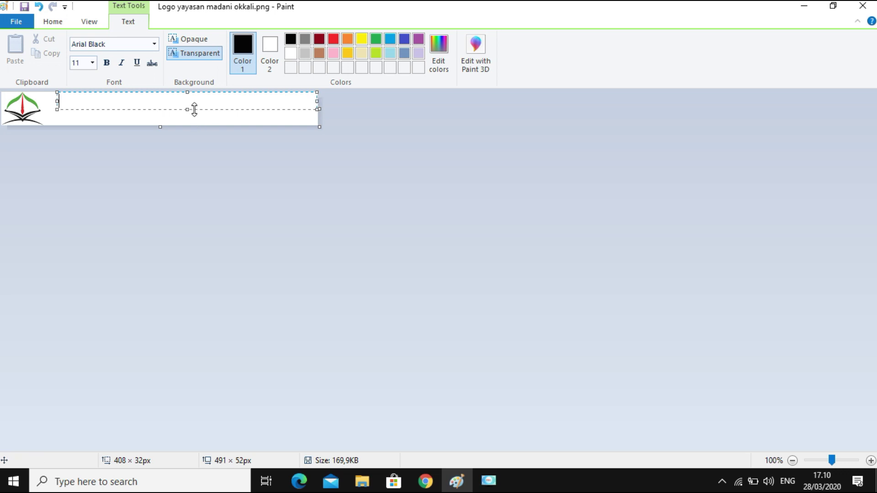
left_click_drag(190, 109, 188, 124)
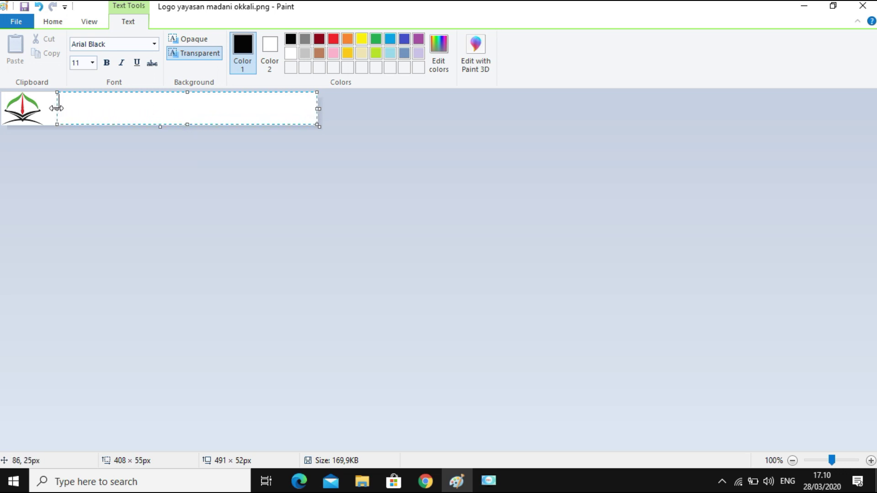
left_click_drag(57, 108, 46, 108)
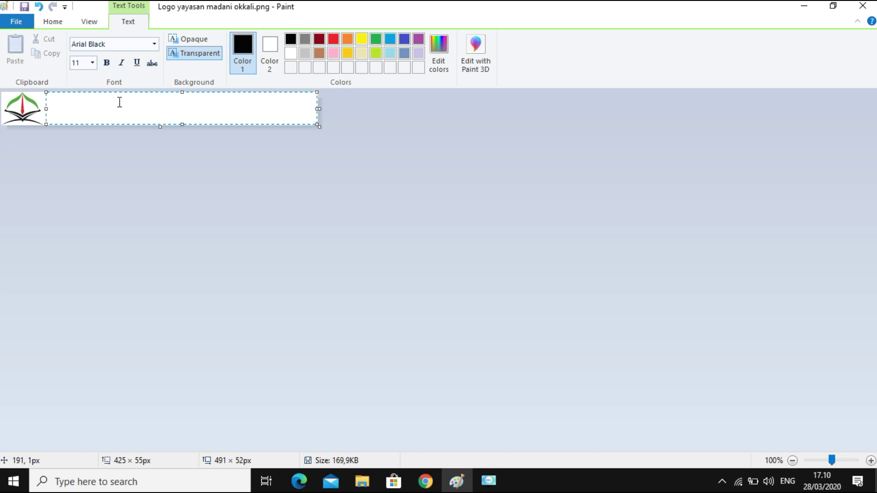
- Enter "YAYASAN MADANI ASAHAN" in the text box beside the logo and set its font size to 20
type("YAYASAN MADANI ASA")
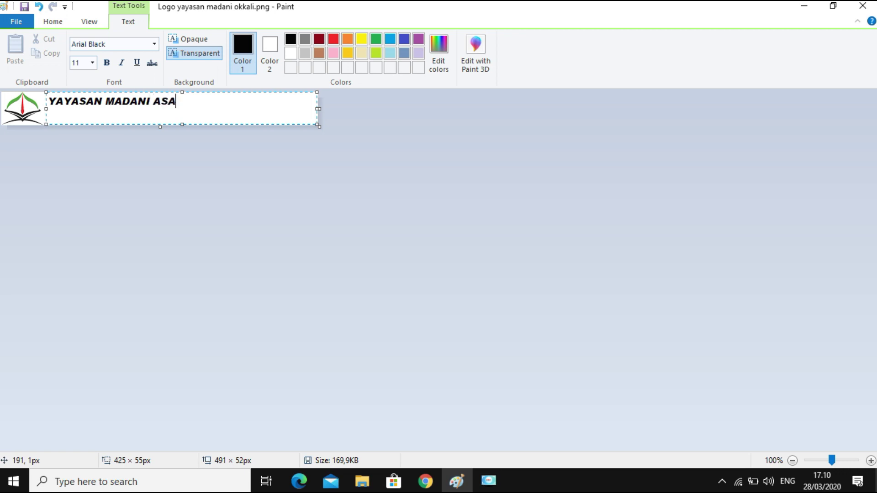
type("HAN")
key("ctrl+shift+Left")
key("ctrl+shift+Left")
key("ctrl+shift+Left")
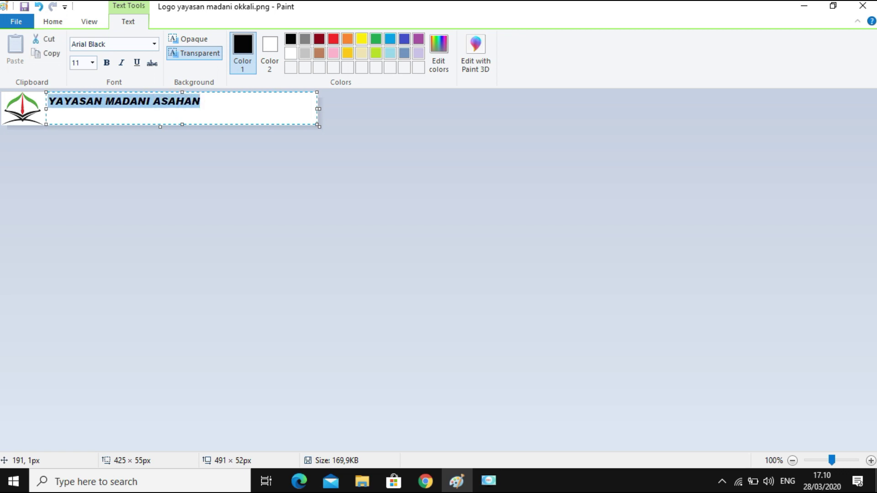
key("ctrl+shift+Right")
key("ctrl+shift+Left")
left_click(92, 63)
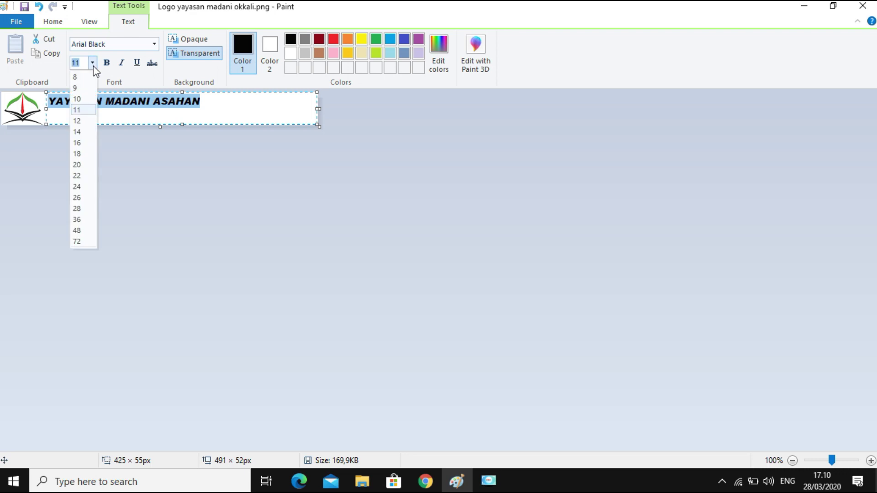
left_click(81, 161)
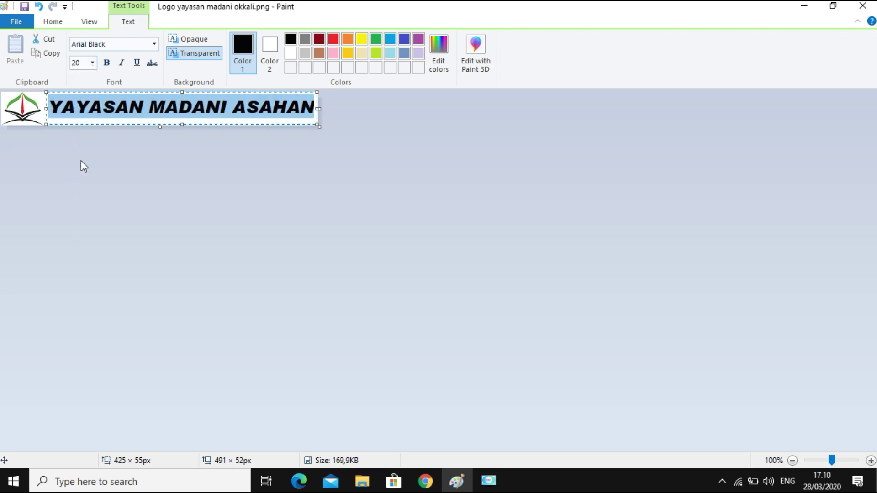
left_click(180, 110)
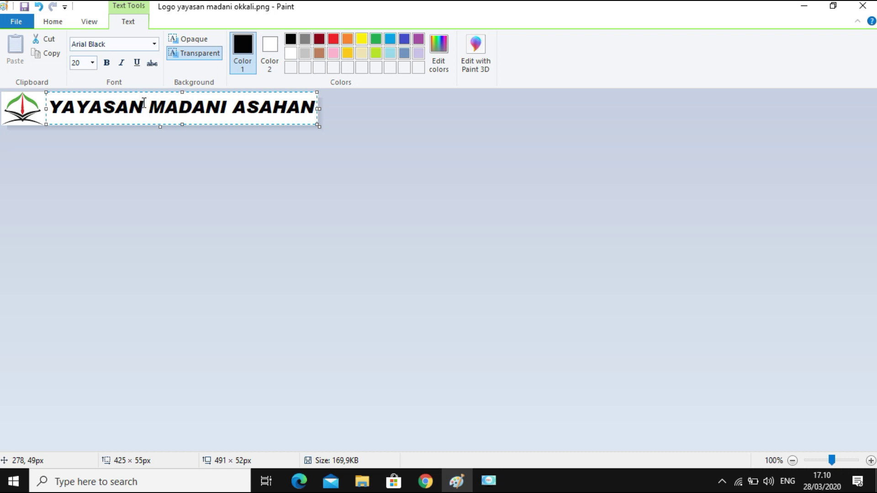
- Colour the words YAYASAN and ASAHAN red, and adjust the text box to about 425 × 45 px, vertically centred beside the logo
left_click_drag(141, 106, 48, 107)
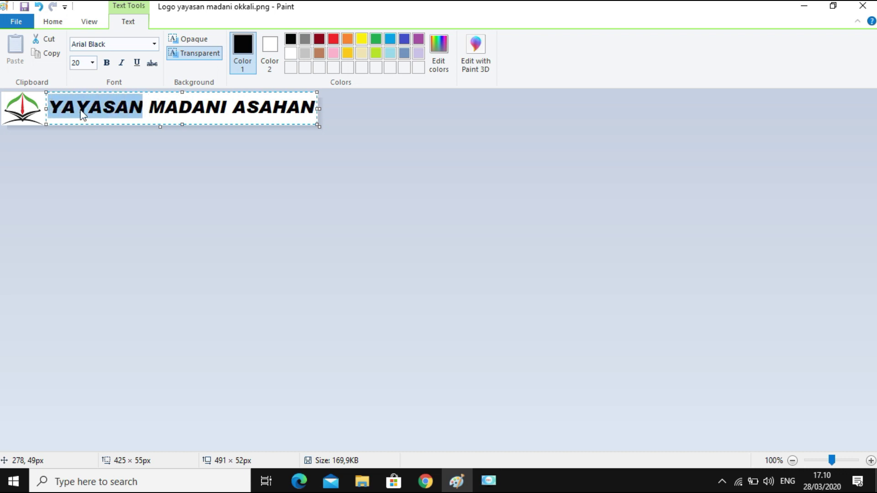
left_click(332, 40)
left_click(257, 109)
left_click_drag(233, 110, 317, 110)
left_click(333, 41)
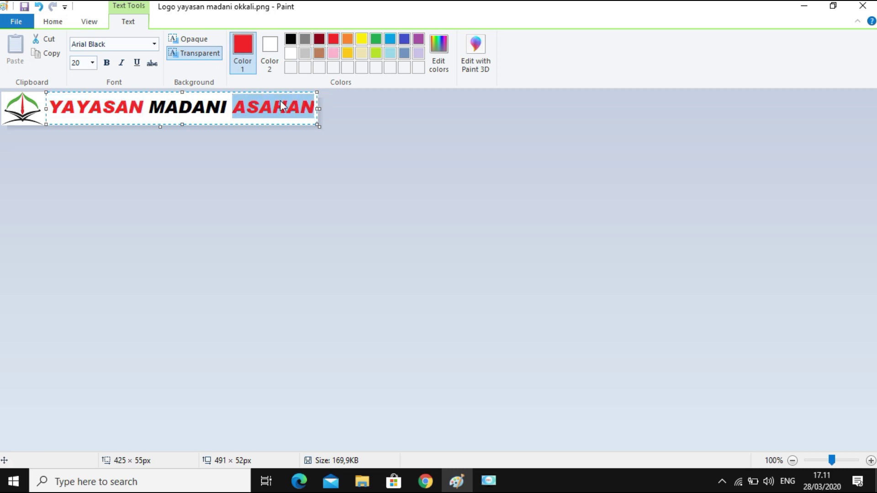
left_click(260, 110)
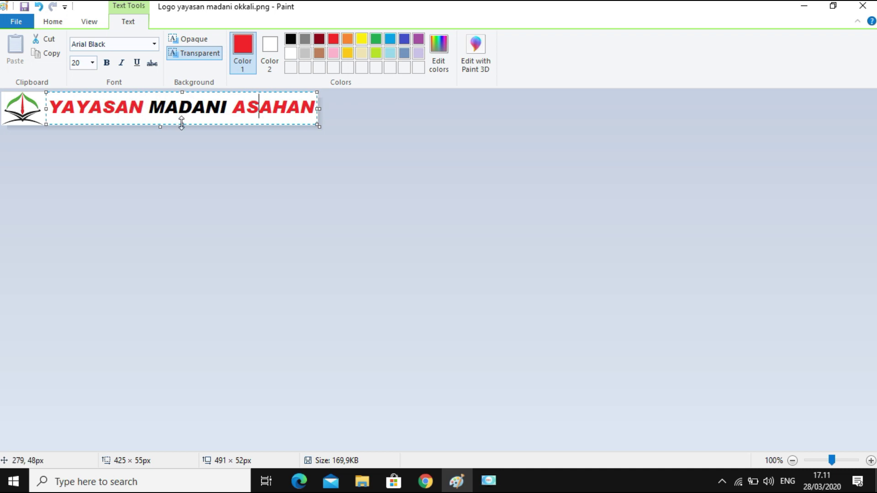
left_click_drag(183, 123, 183, 96)
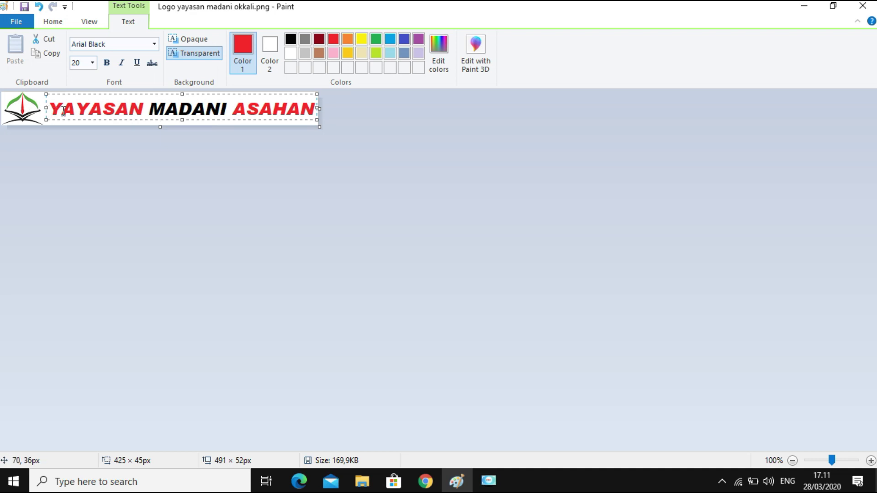
- Save the picture as a PNG over logo.png in the Blog folder, replacing the existing file, and close Paint
left_click(22, 28)
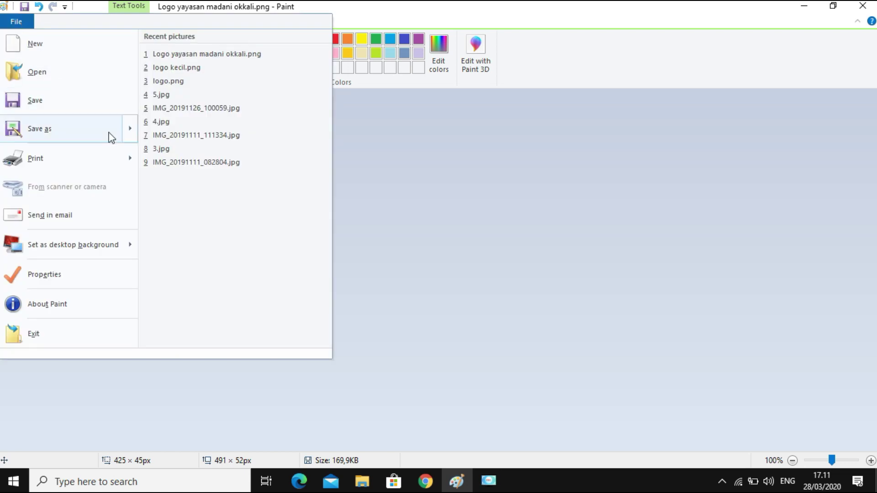
mouse_move(108, 137)
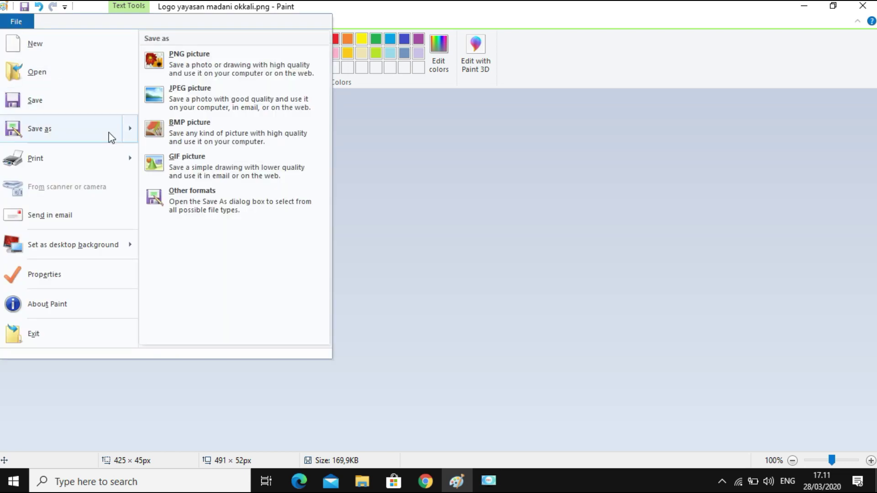
left_click(204, 72)
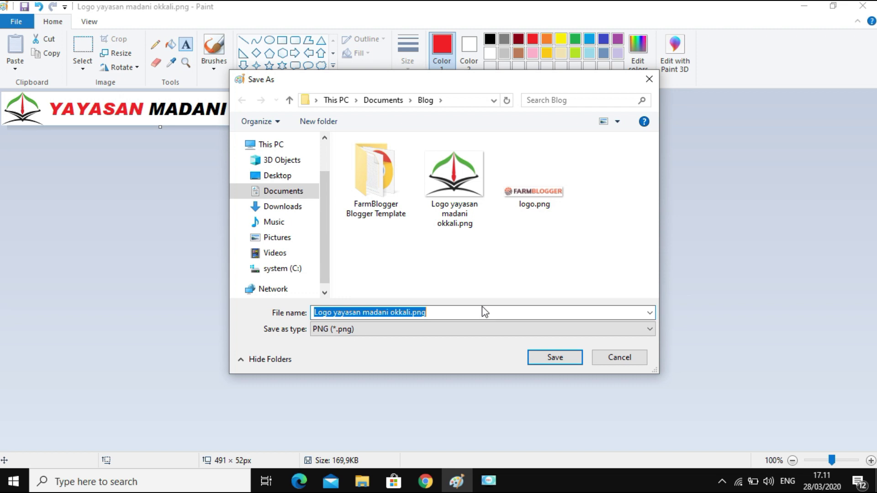
left_click(534, 195)
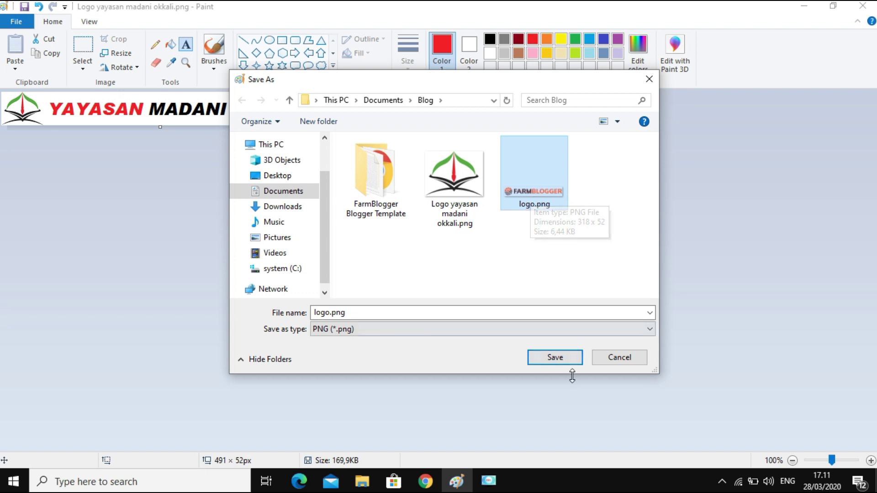
left_click(556, 358)
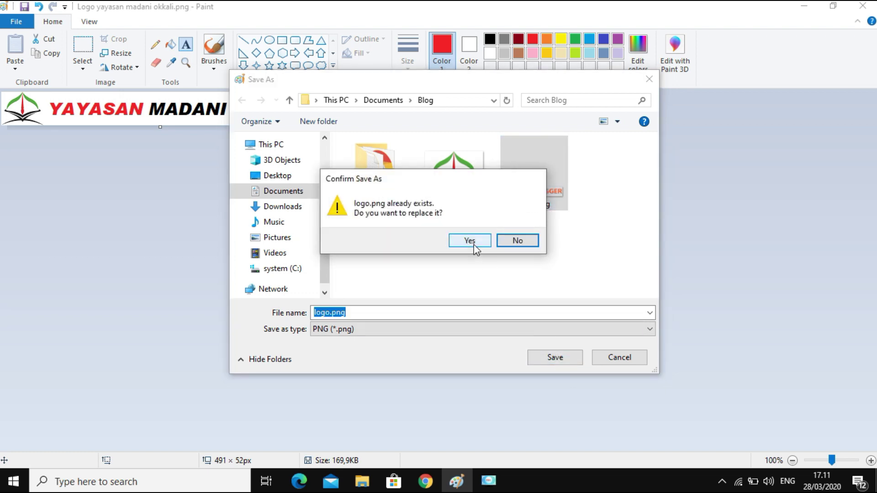
left_click(474, 246)
left_click(477, 266)
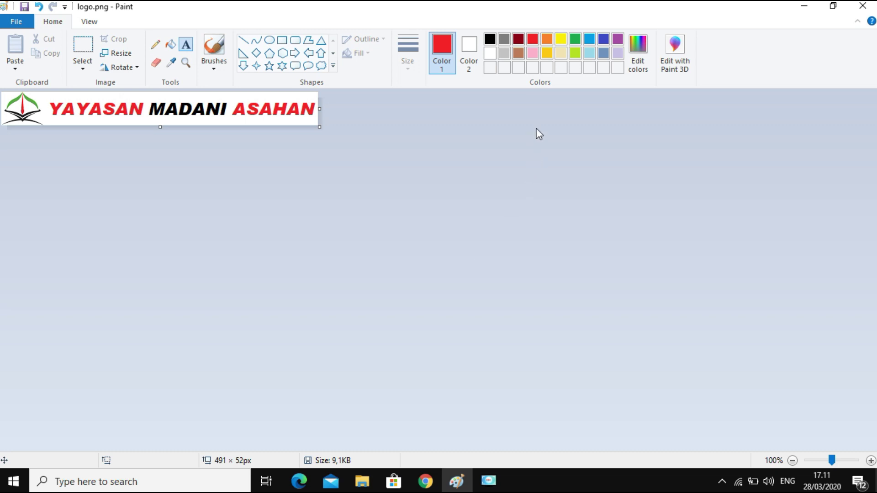
left_click(862, 6)
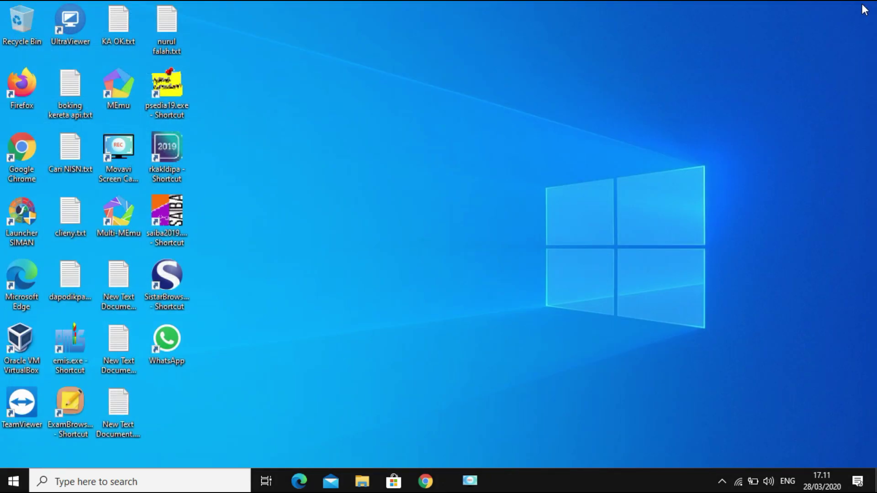
- Switch to Chrome and open the MADANI ASAHAN blog's theme HTML for editing in Blogger
left_click(425, 481)
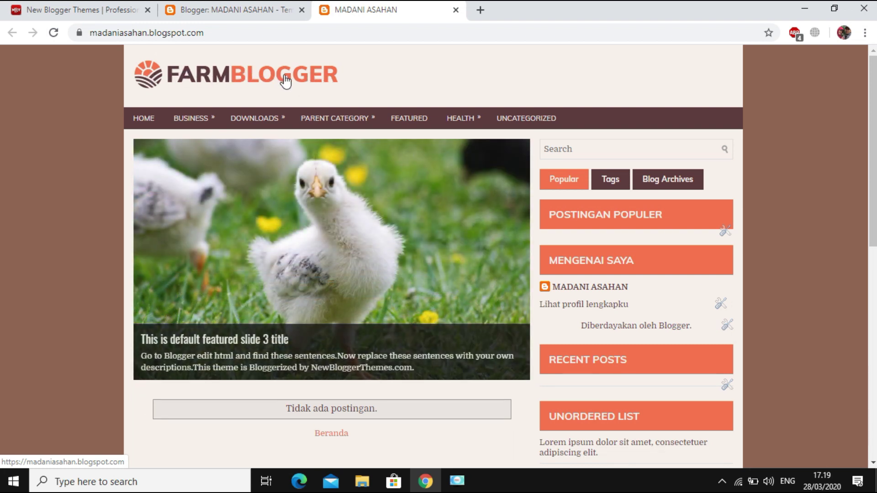
left_click(219, 16)
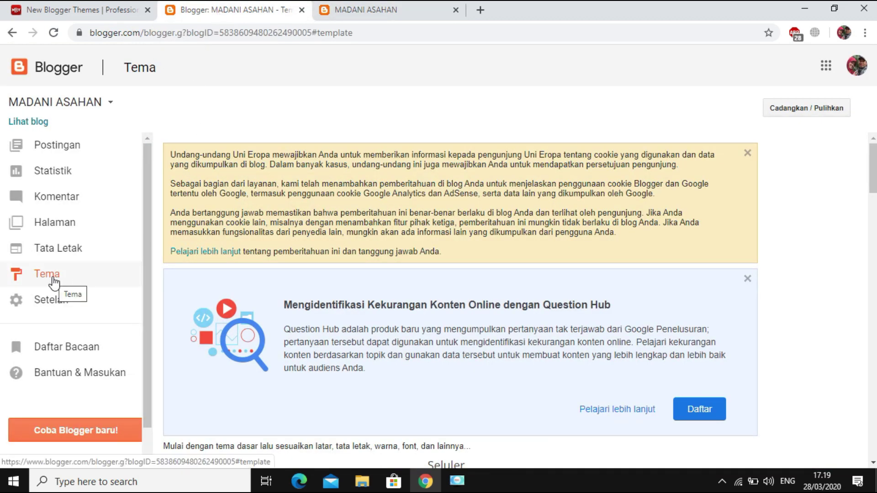
scroll(53, 281, "down", 1)
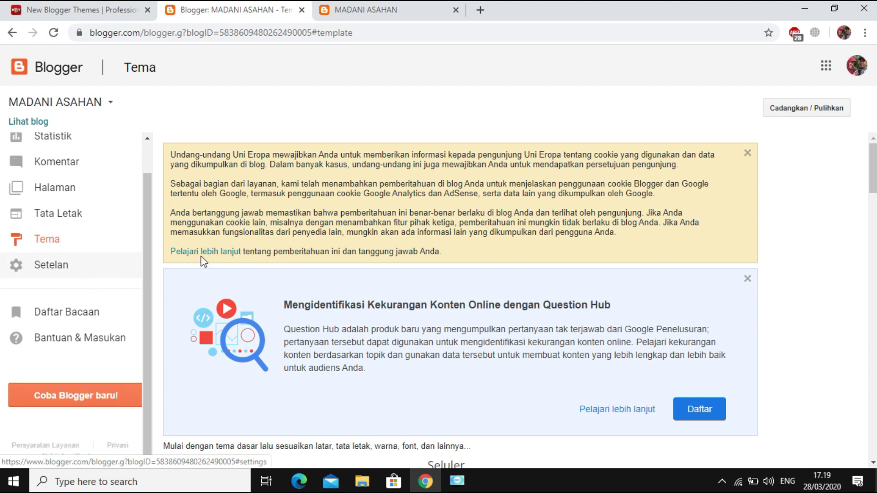
scroll(500, 286, "down", 10)
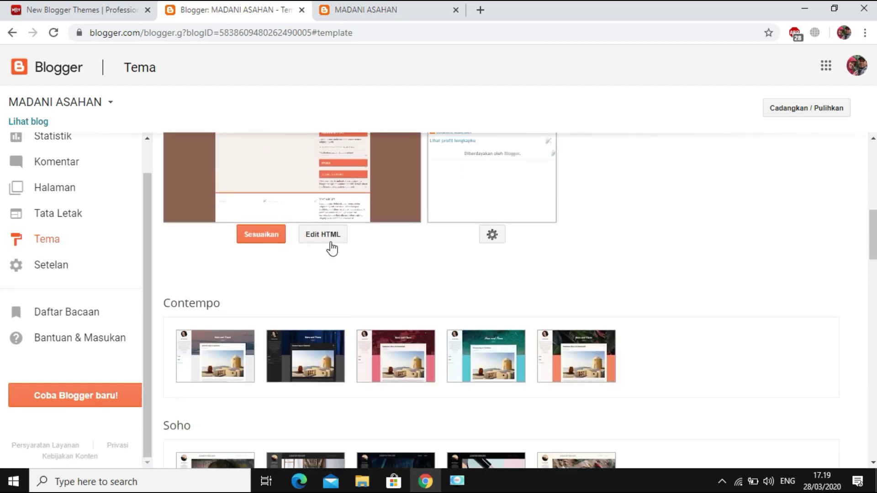
left_click(326, 238)
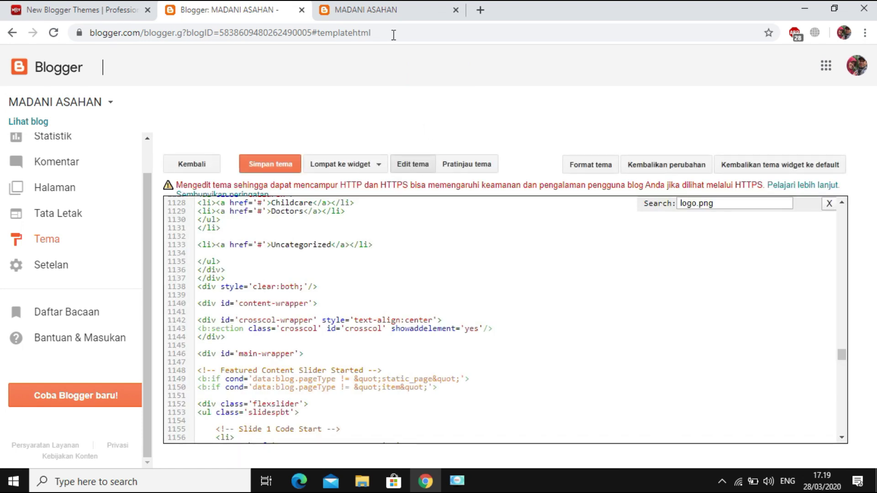
- Search the theme HTML for logo.png, locate the header logo's image URL and compare it with the logo on the live blog
left_click(376, 13)
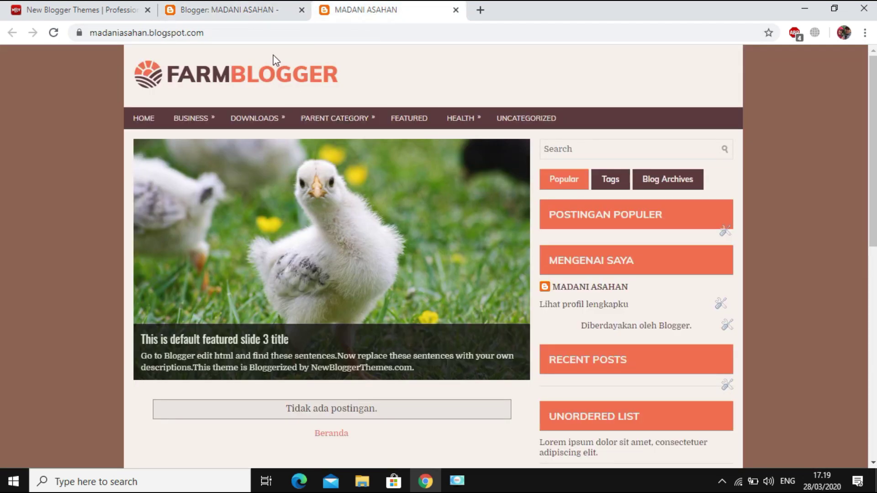
left_click(265, 20)
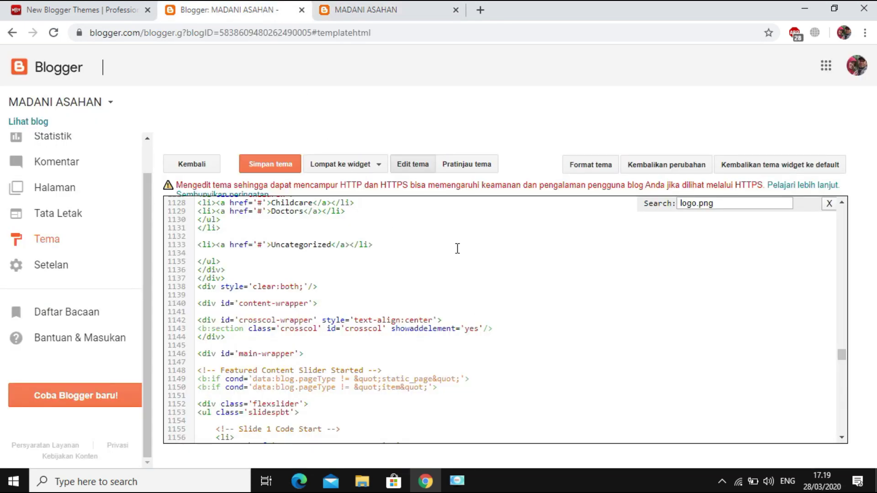
left_click(829, 203)
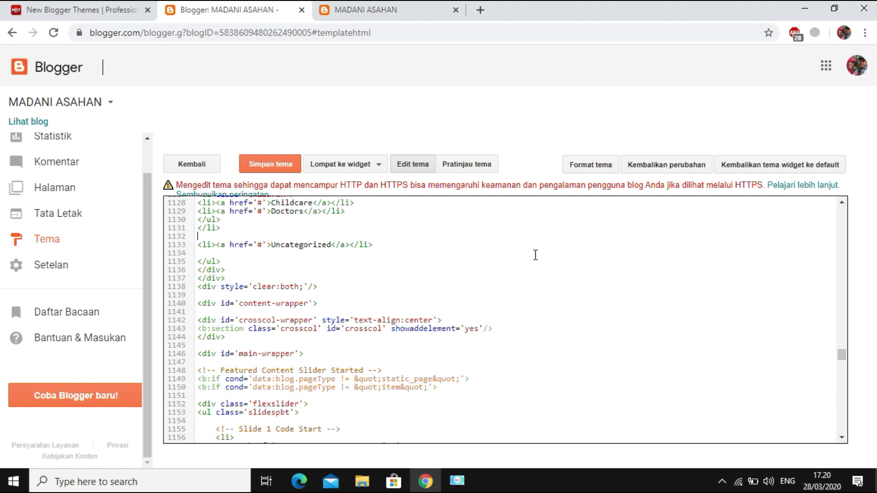
key("ctrl+f")
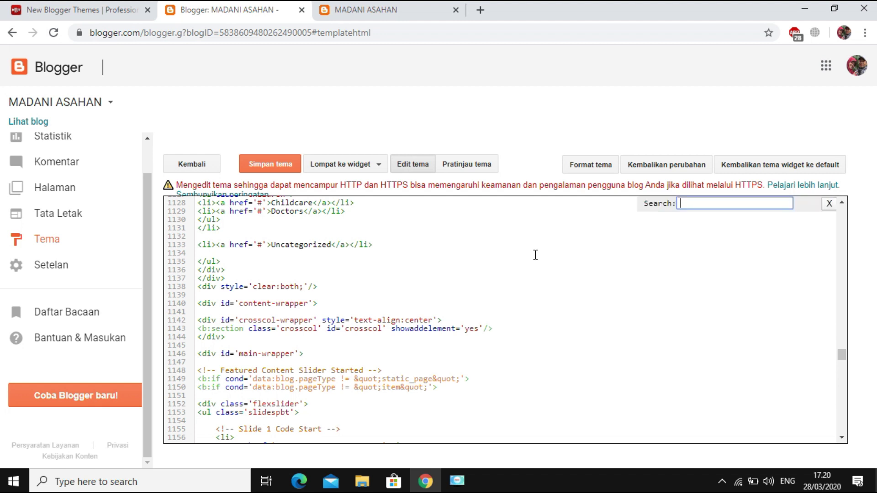
type("logo.png")
key("Return")
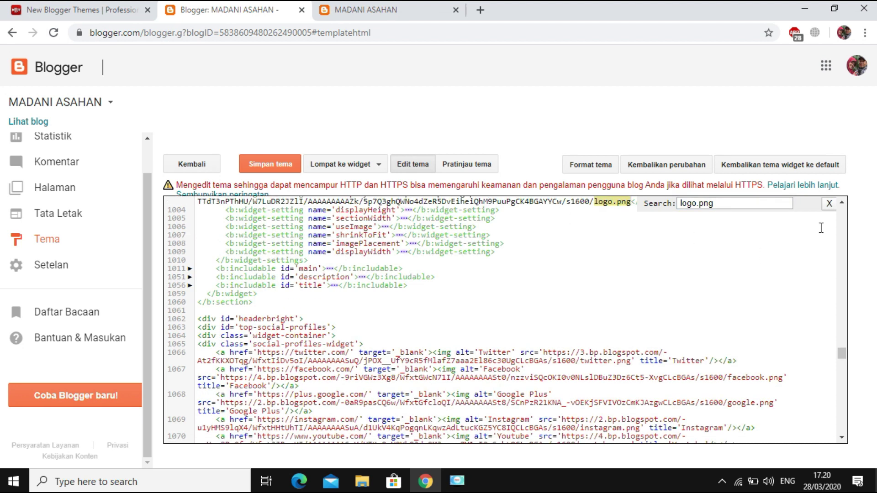
scroll(623, 279, "up", 2)
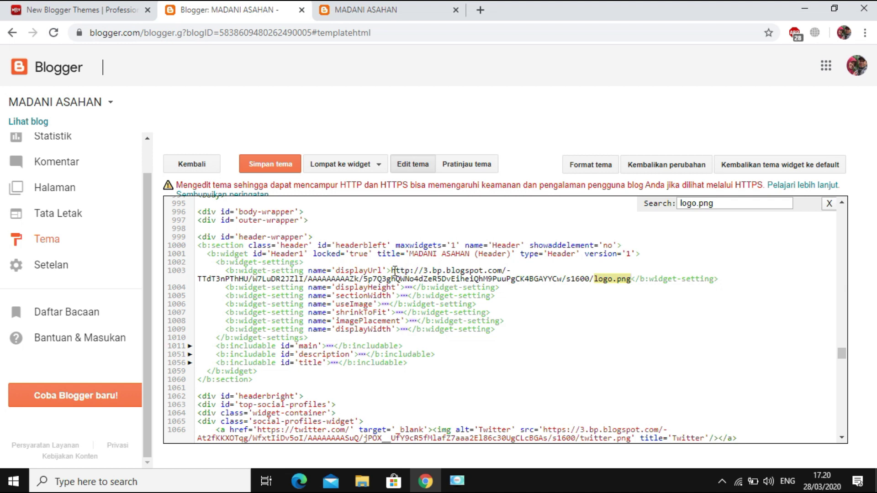
left_click_drag(392, 270, 634, 276)
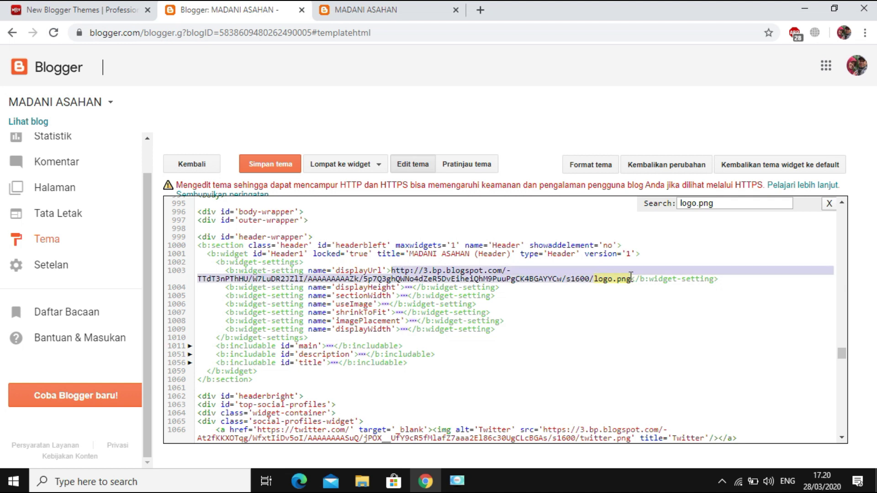
left_click(362, 9)
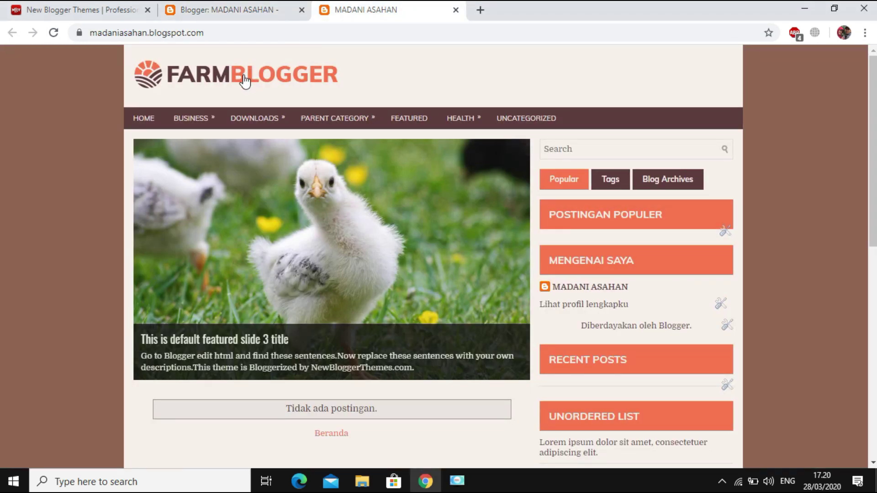
left_click(240, 11)
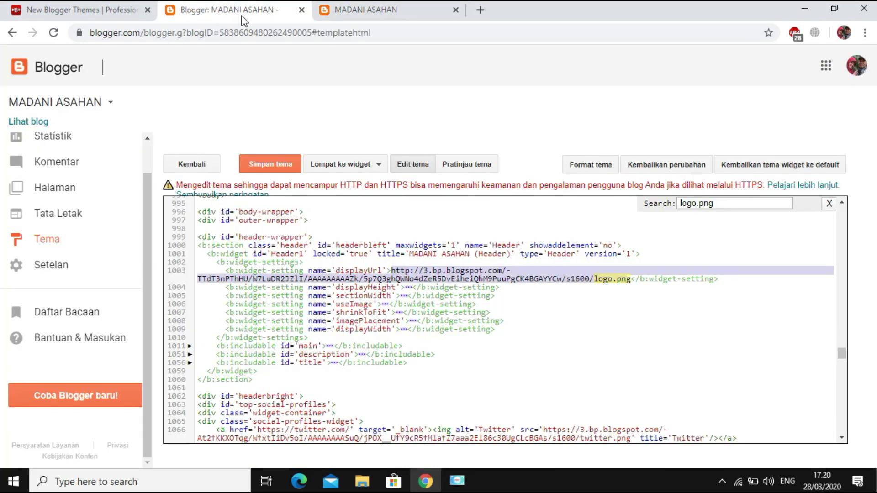
left_click(430, 276)
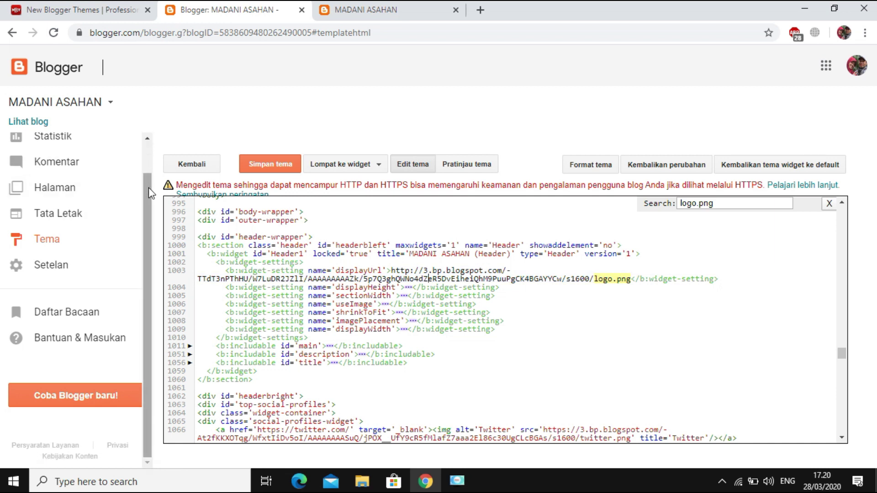
- Open the blog's Postingan page in a new browser tab, keeping the theme HTML open, and switch to it
left_click_drag(149, 188, 146, 154)
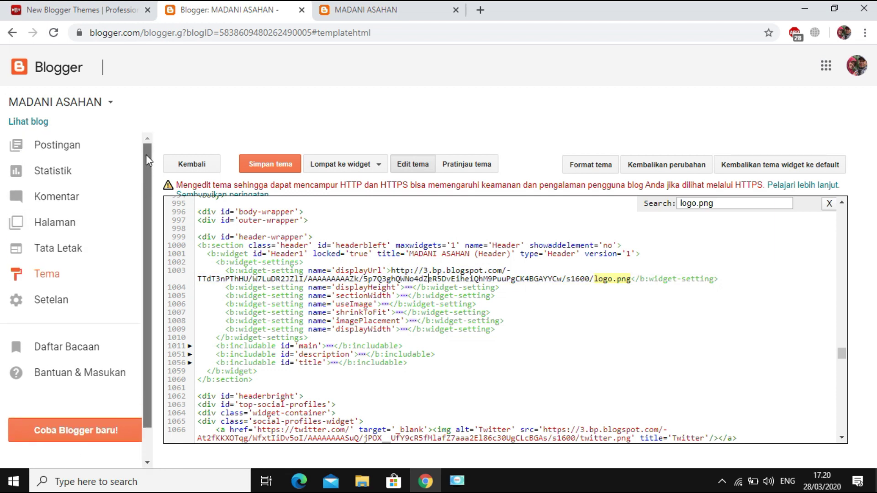
right_click(59, 150)
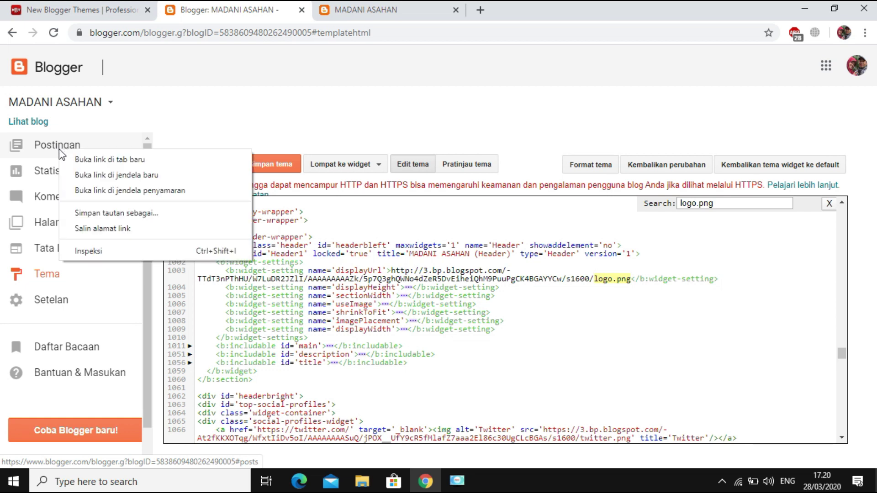
left_click(99, 160)
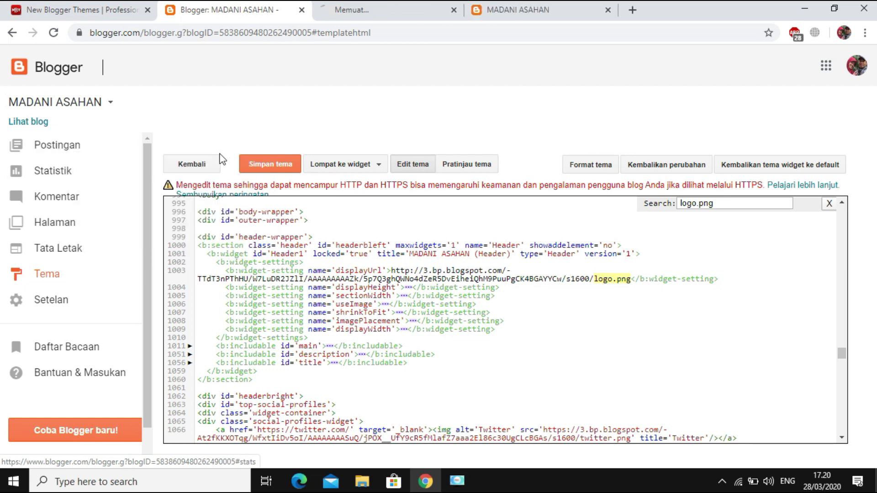
left_click(385, 13)
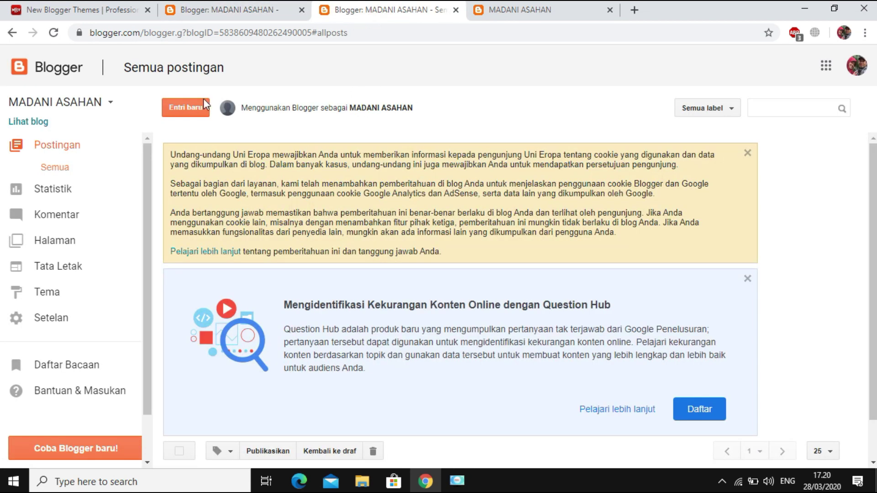
- Create a new post, show it in Compose view and open the dialog for adding images
left_click(187, 110)
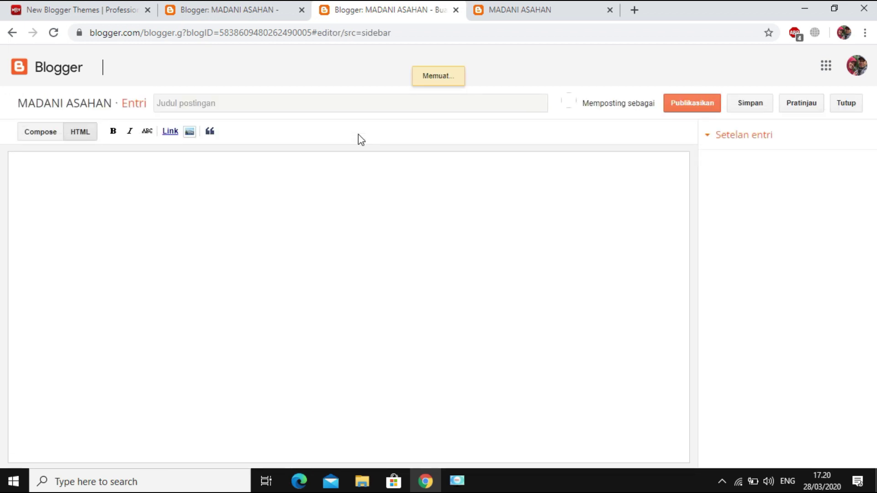
left_click(43, 136)
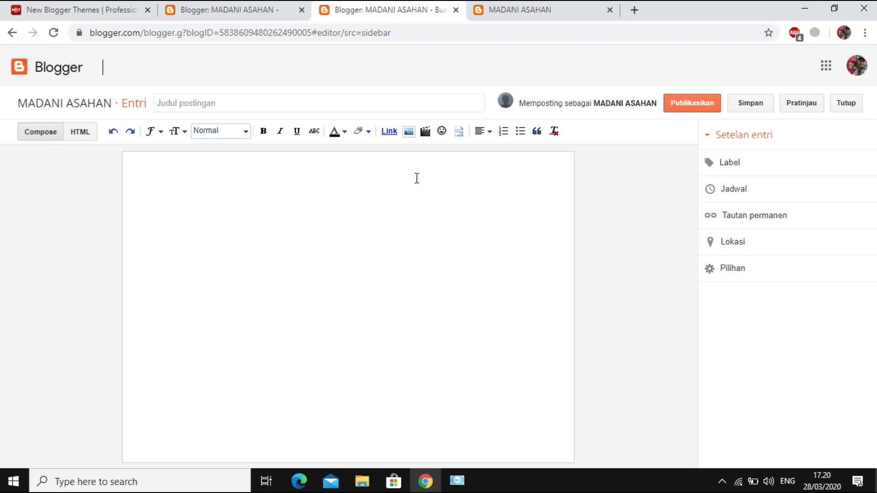
left_click(410, 133)
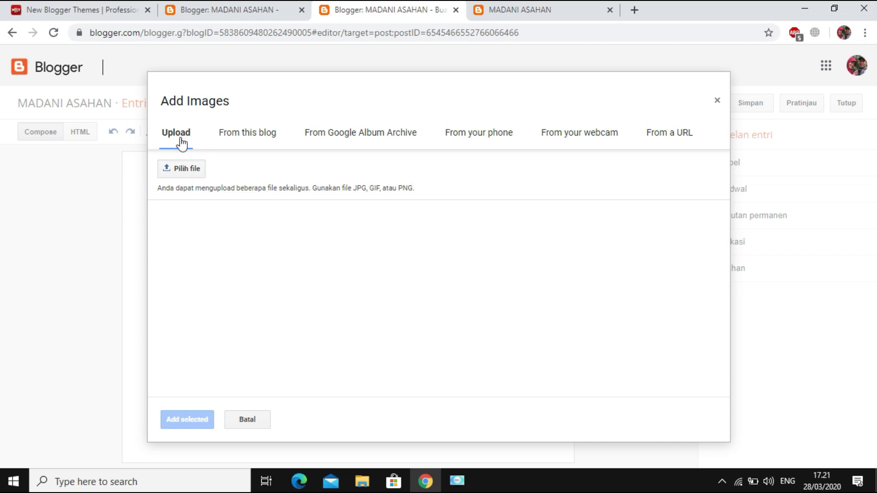
- Upload logo.png from the Documents > Blog folder, insert it into the post and show it at original size
left_click(187, 170)
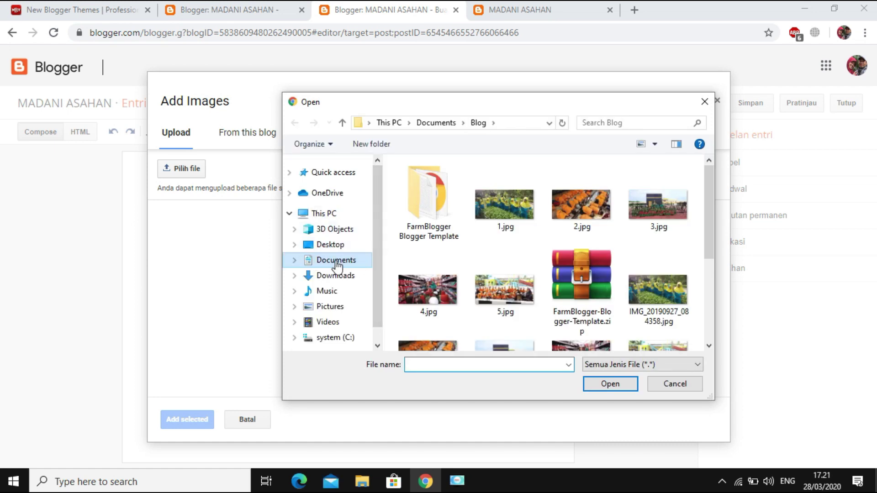
left_click(337, 261)
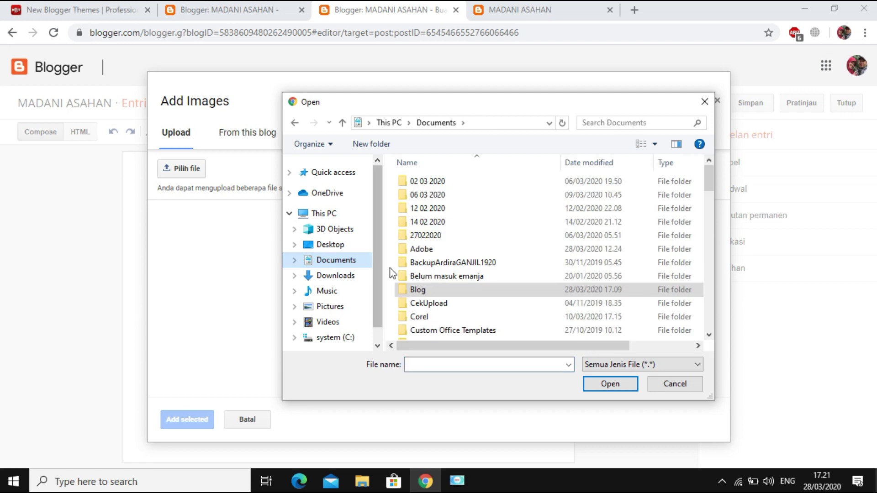
double_click(418, 289)
left_click_drag(709, 240, 718, 320)
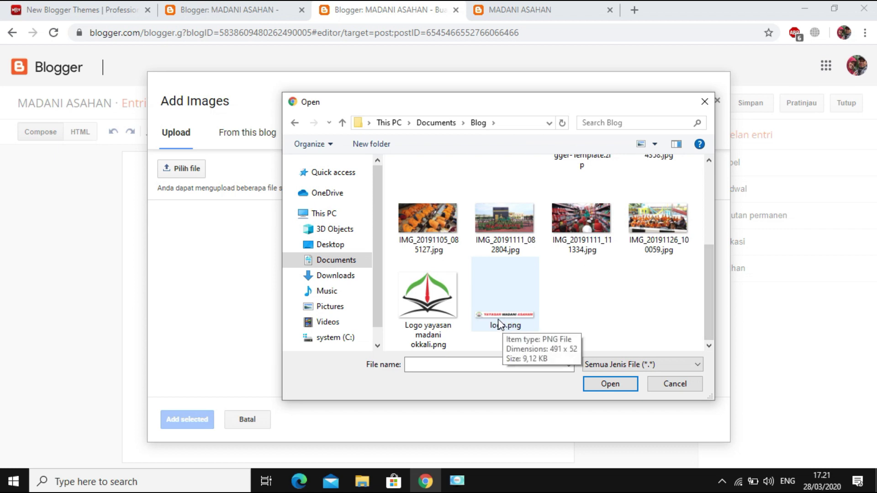
left_click(498, 317)
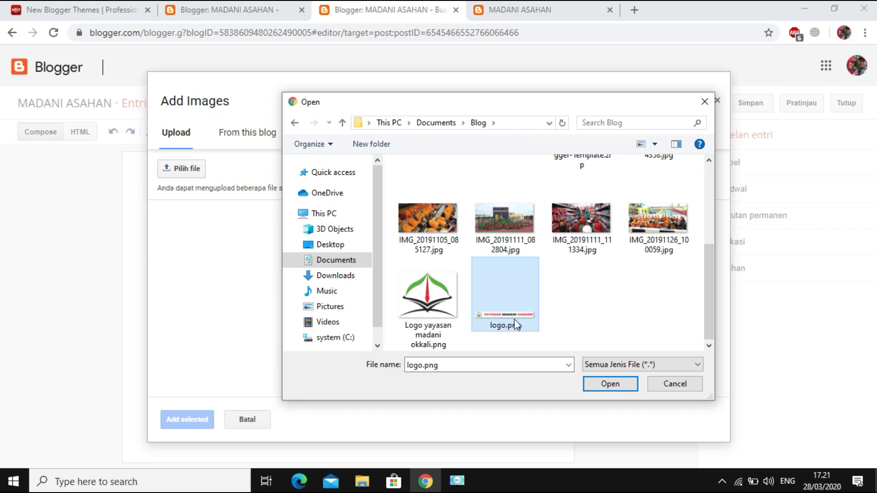
left_click(612, 386)
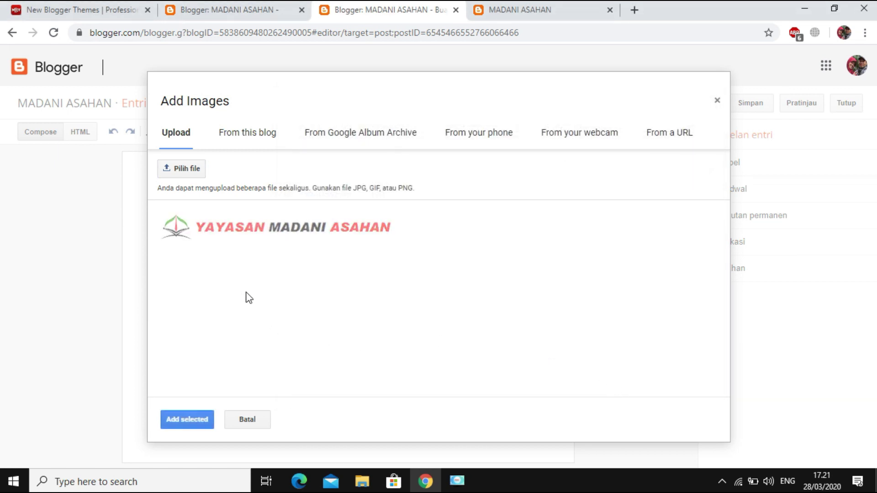
left_click(208, 231)
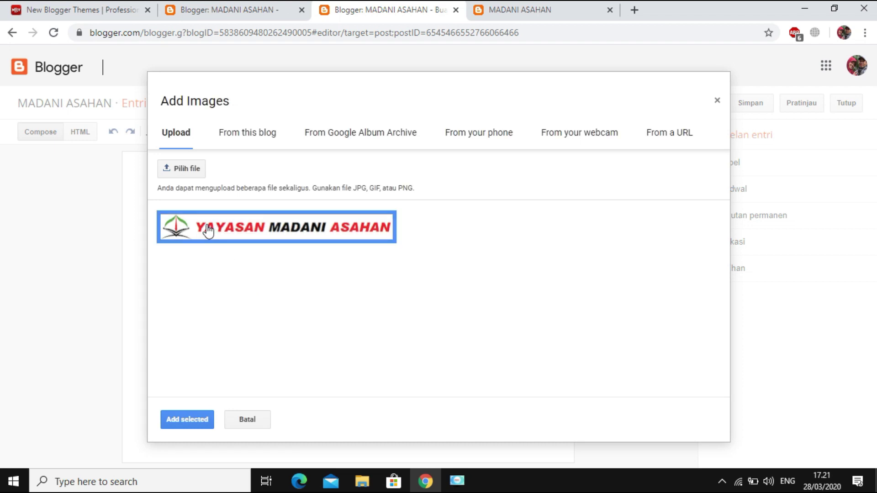
left_click(199, 420)
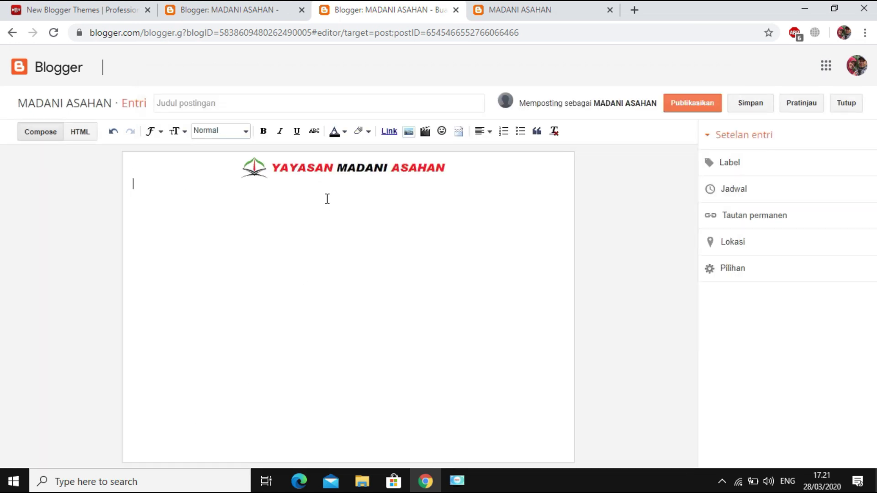
left_click(295, 167)
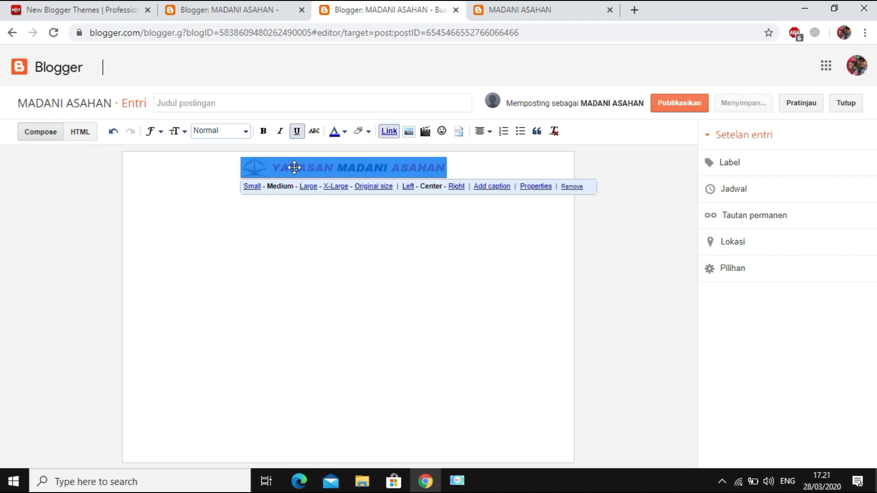
left_click(370, 187)
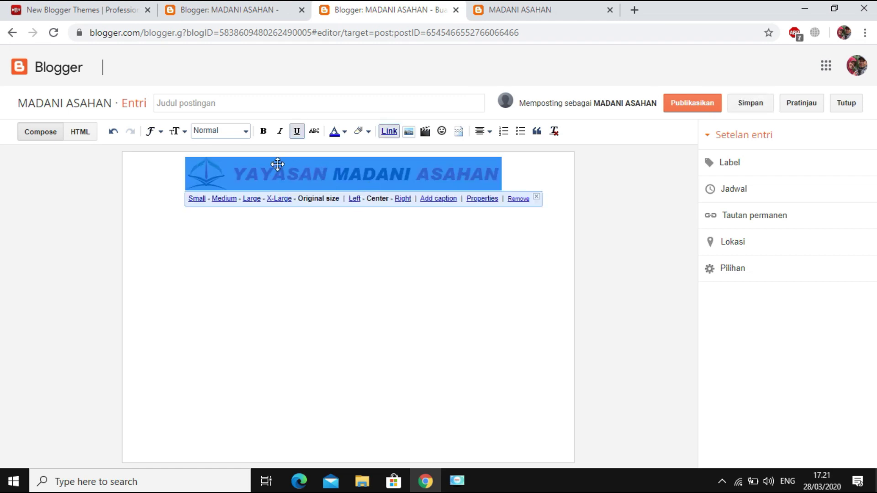
- Copy the uploaded logo.png's image URL from the link address in the post's HTML
left_click(81, 135)
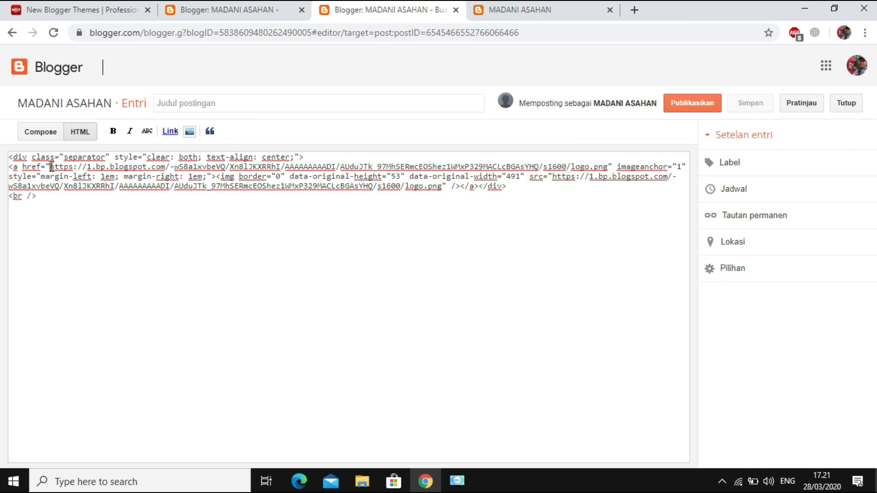
left_click_drag(50, 166, 153, 166)
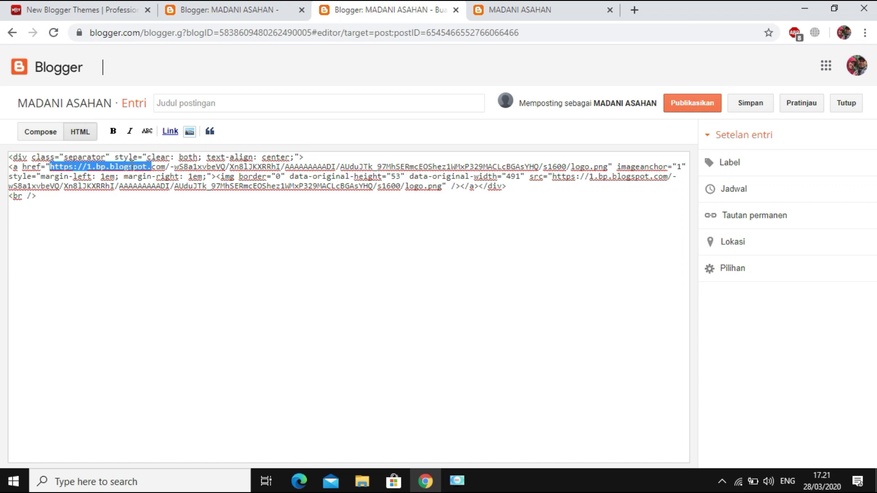
left_click(71, 168)
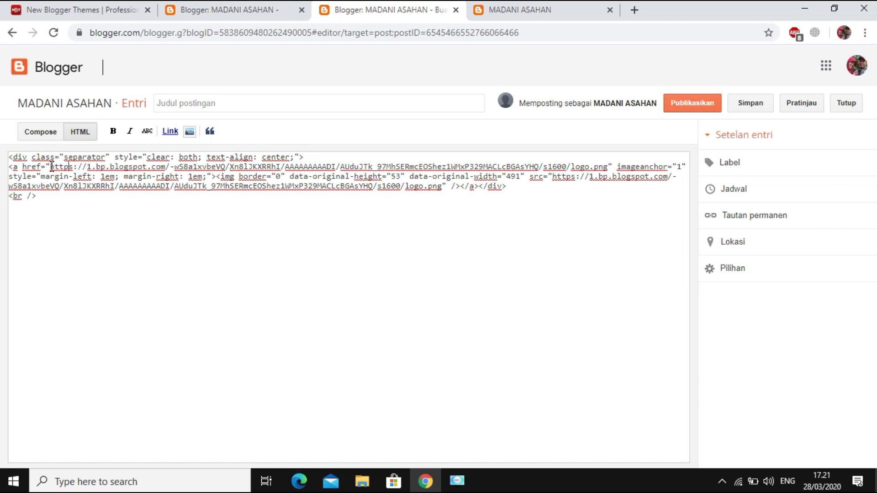
left_click_drag(51, 166, 609, 169)
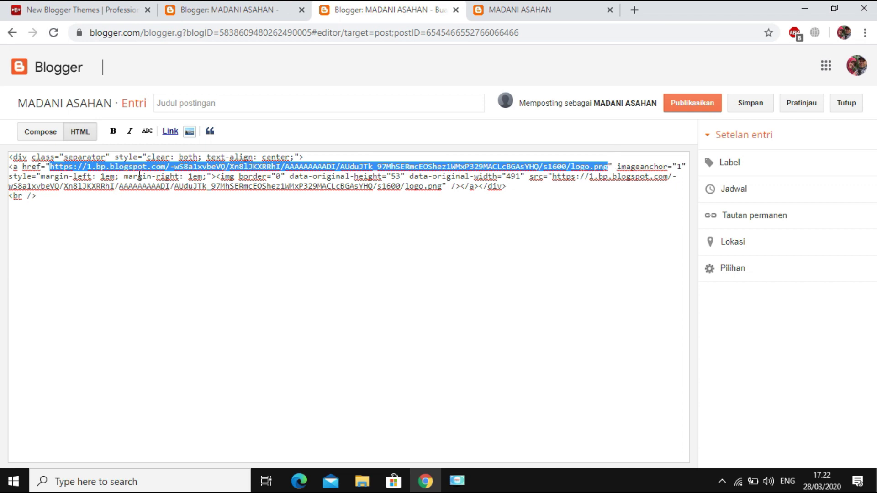
left_click_drag(51, 168, 608, 161)
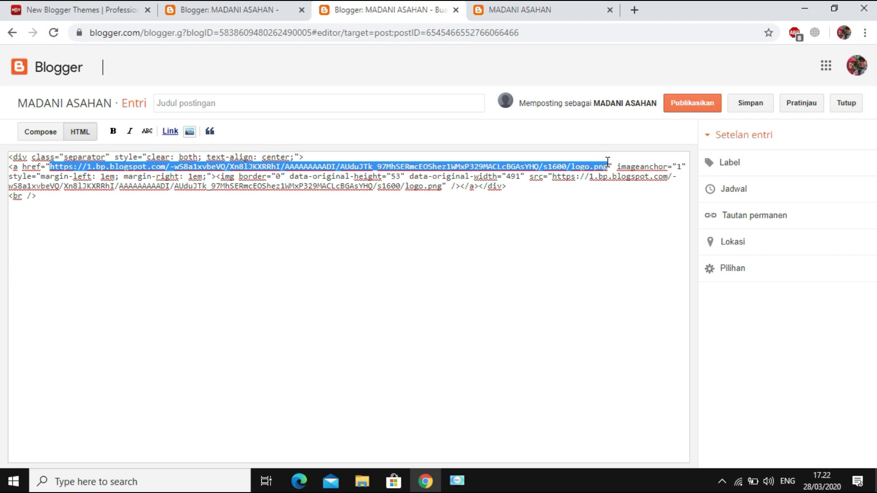
right_click(565, 168)
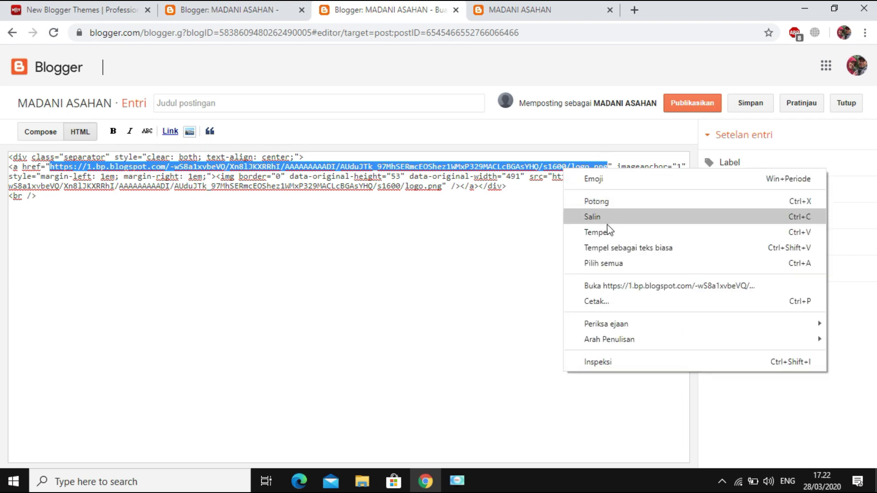
left_click(591, 217)
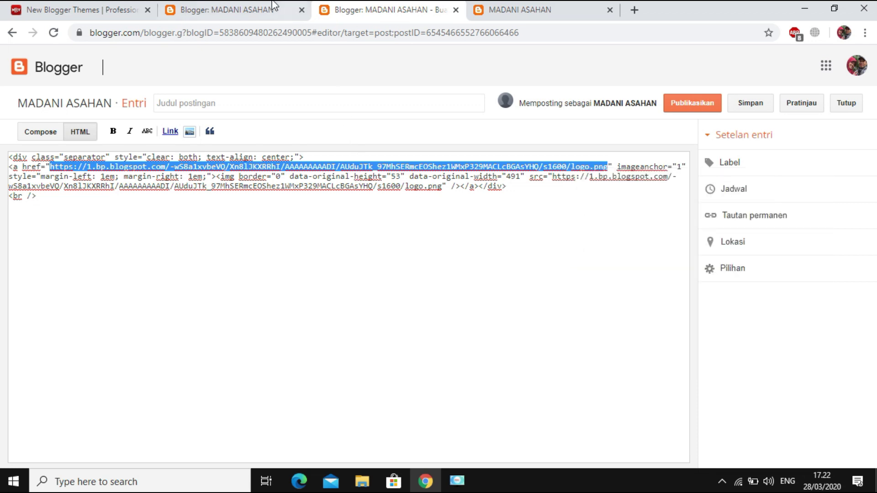
- In the theme HTML, replace the header widget's displayUrl address with the copied logo URL and save the theme
left_click(217, 17)
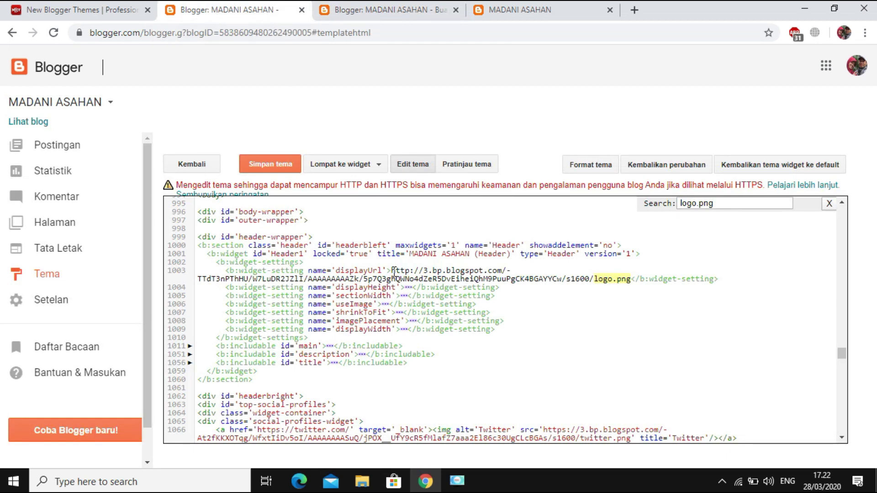
left_click_drag(392, 270, 631, 280)
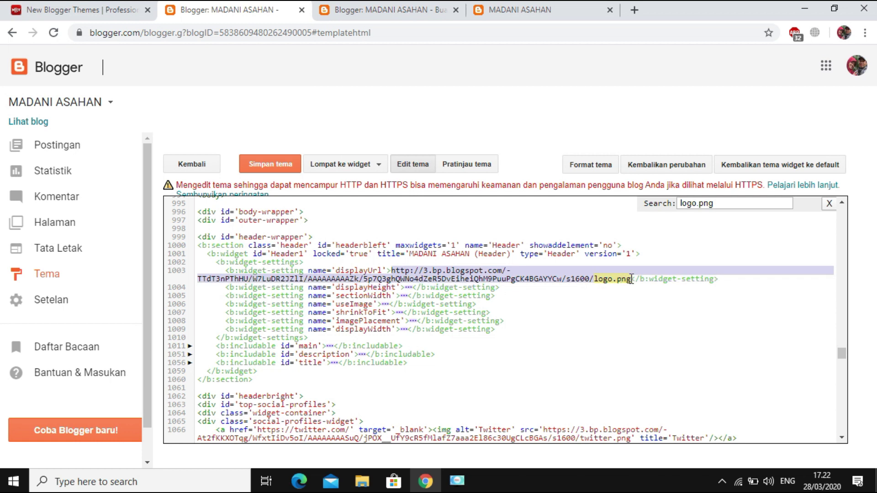
right_click(524, 279)
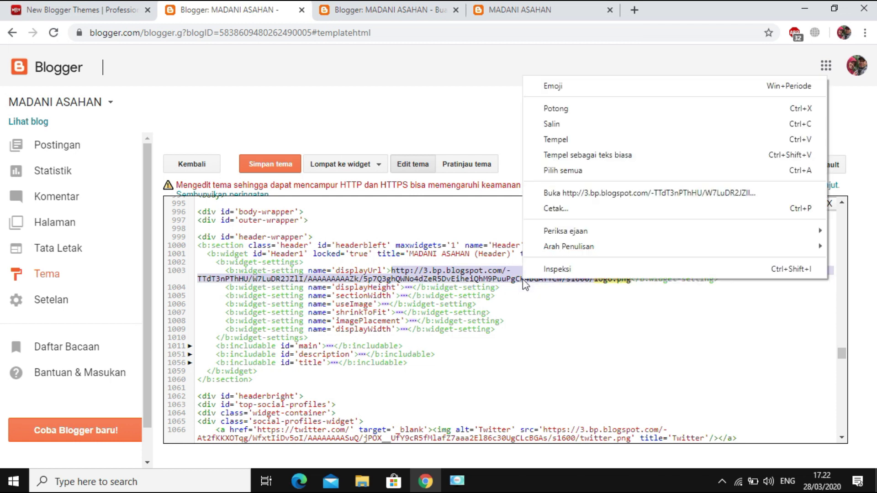
left_click(572, 139)
scroll(606, 294, "up", 2)
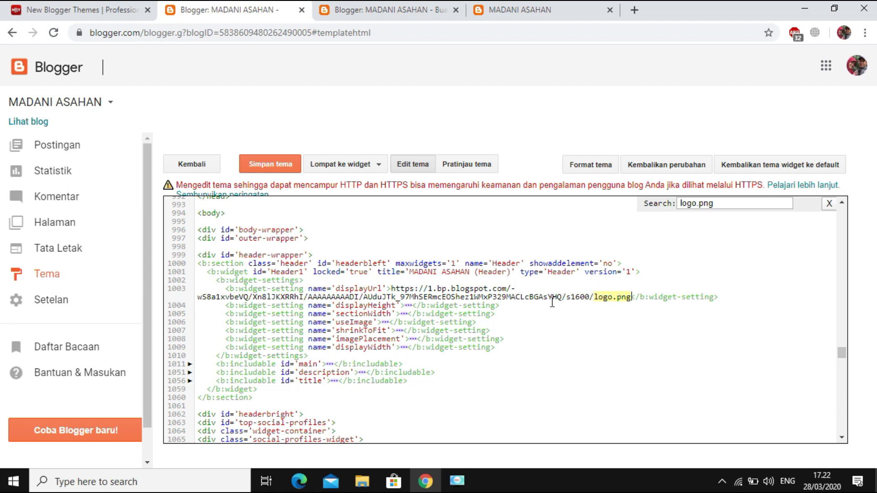
left_click(271, 167)
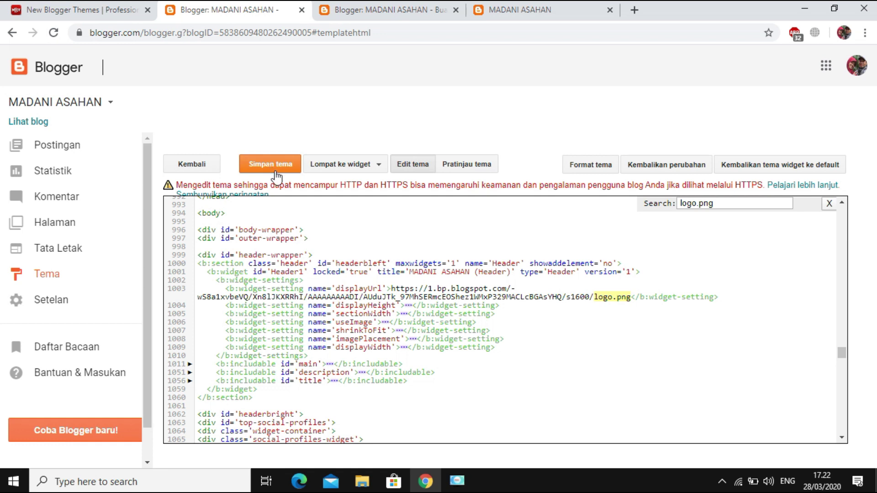
left_click(280, 168)
- Reload the live MADANI ASAHAN blog and check its header logo and slider
left_click(536, 16)
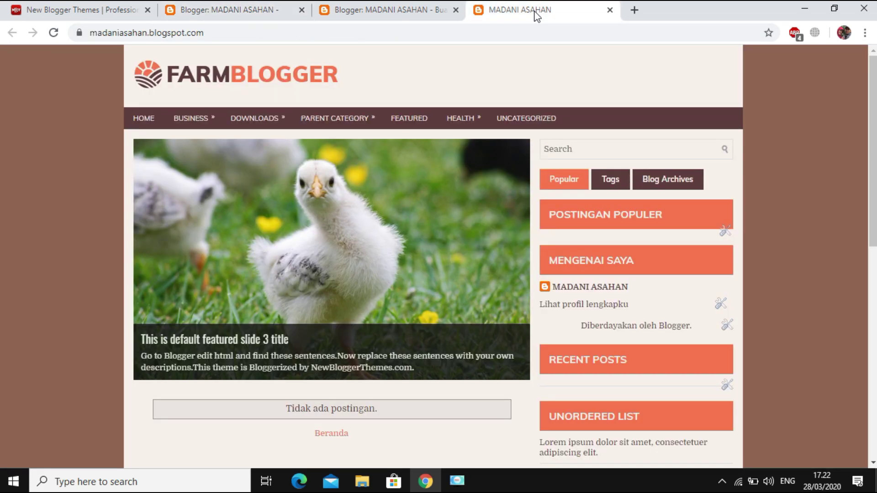
left_click(53, 37)
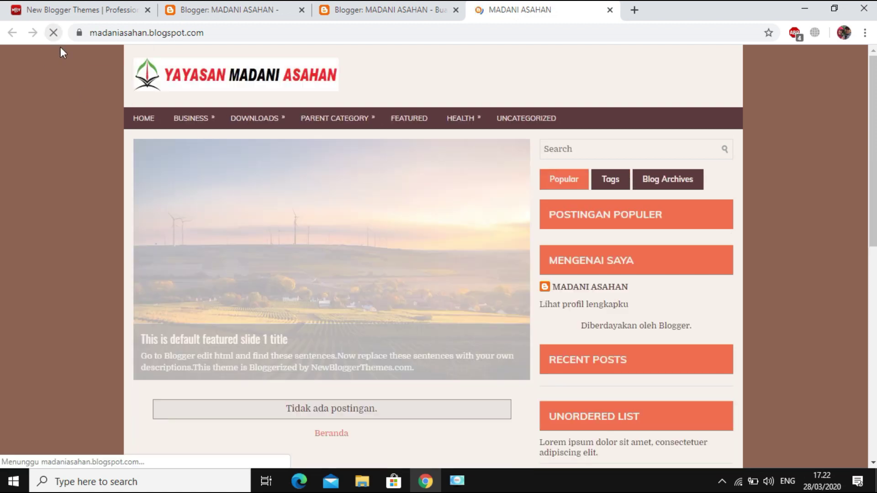
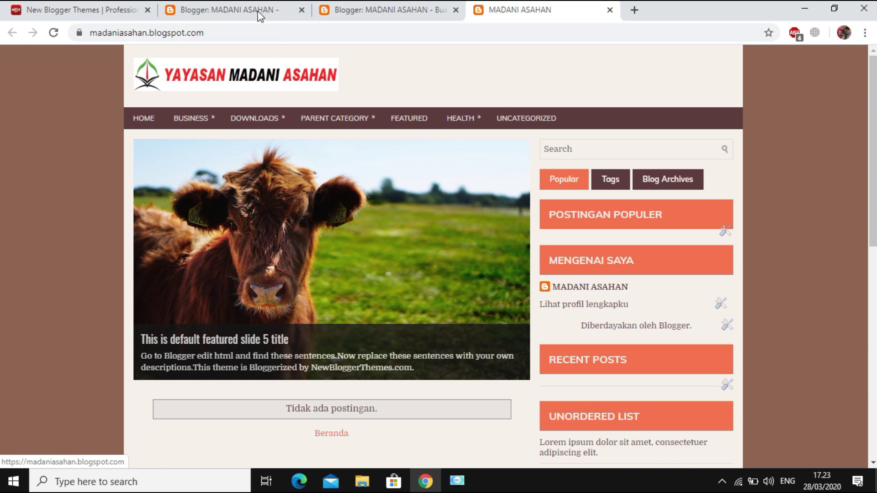
mouse_move(227, 212)
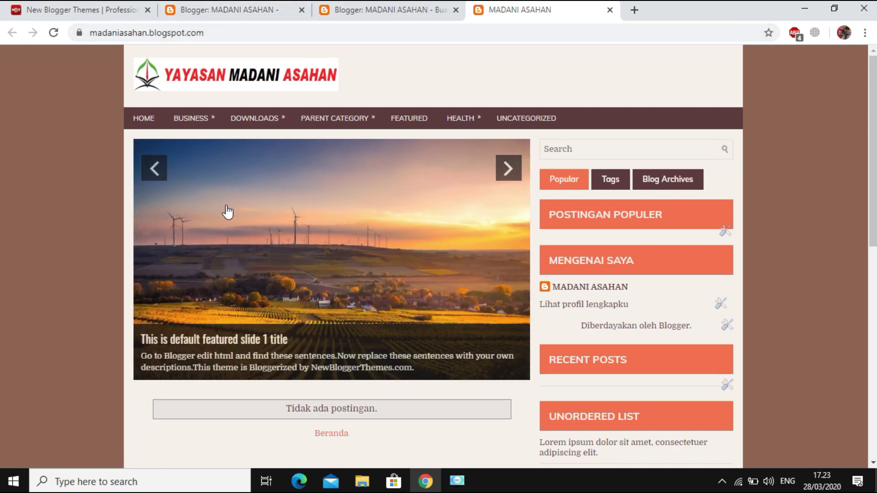
- Search the theme HTML for 1.jpg and compare the Slide 1 code with the first slide on the live blog
left_click(220, 13)
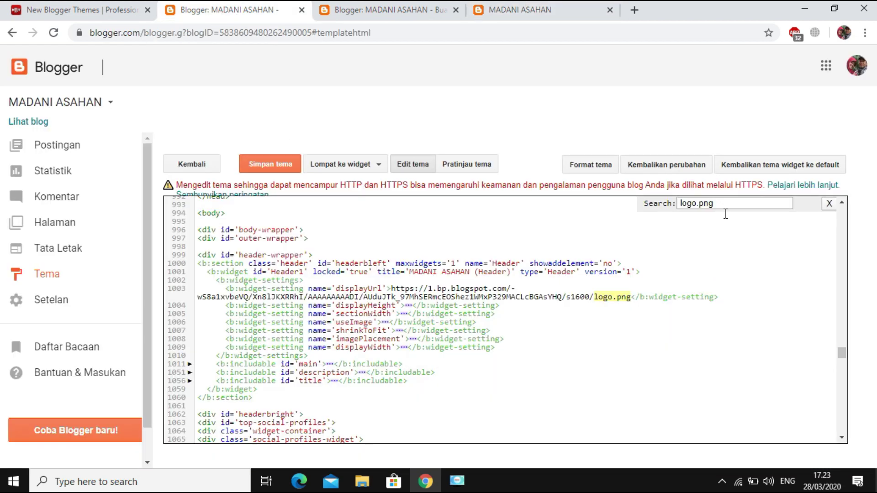
left_click_drag(729, 204, 656, 203)
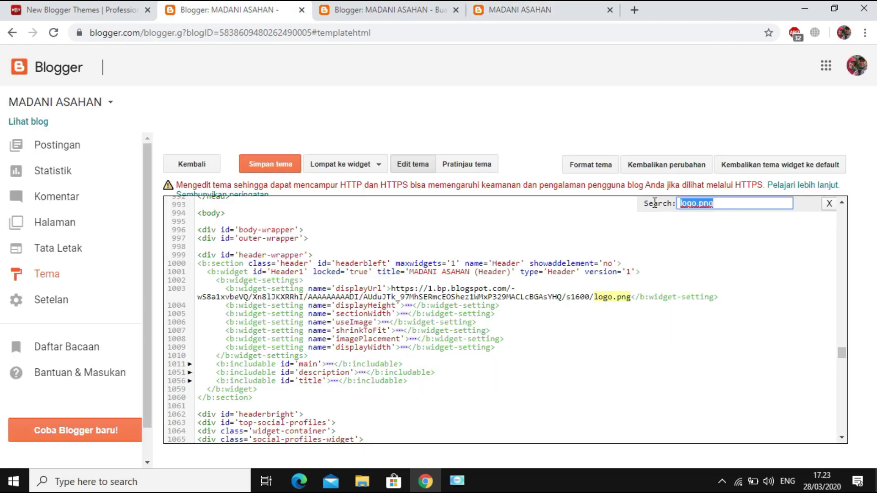
type("1.jpg")
key("Return")
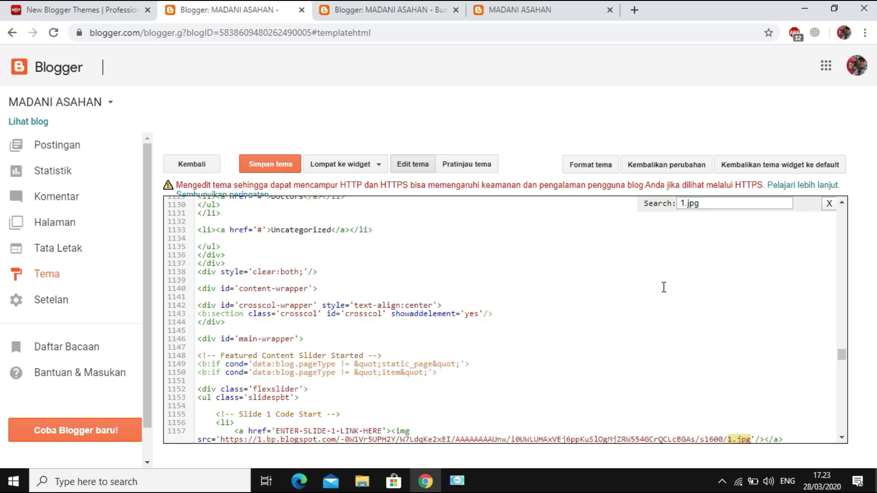
scroll(665, 292, "down", 3)
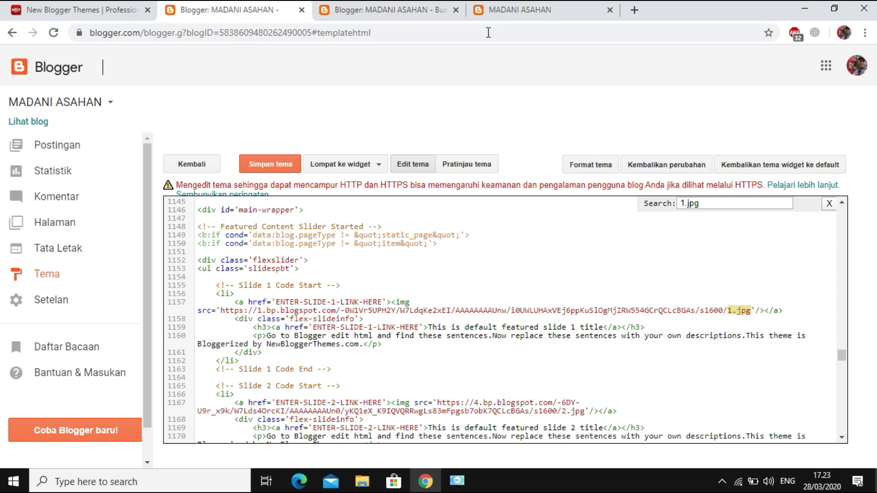
left_click(508, 10)
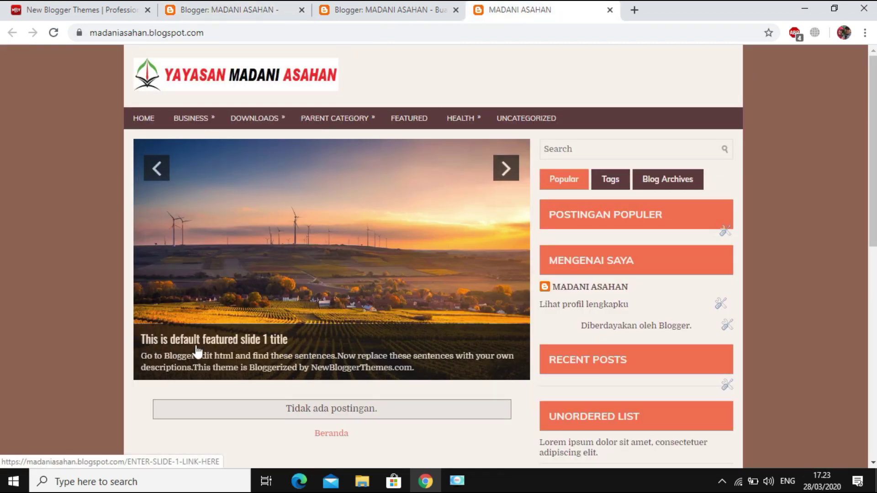
left_click(227, 9)
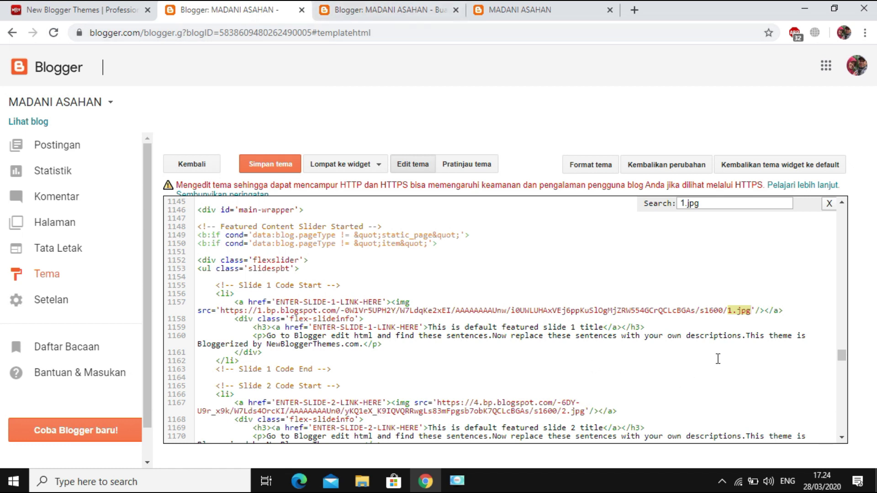
- Return to the draft post, show it in Compose view and remove the logo image from it
left_click(369, 11)
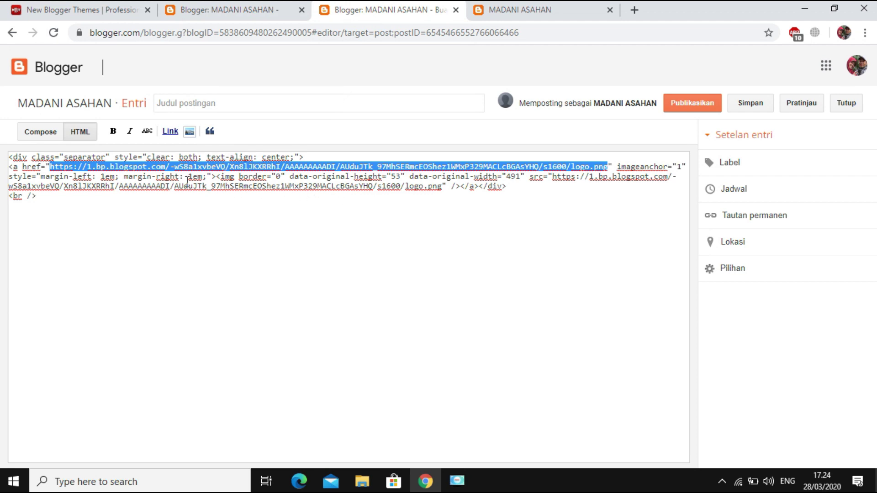
left_click(38, 133)
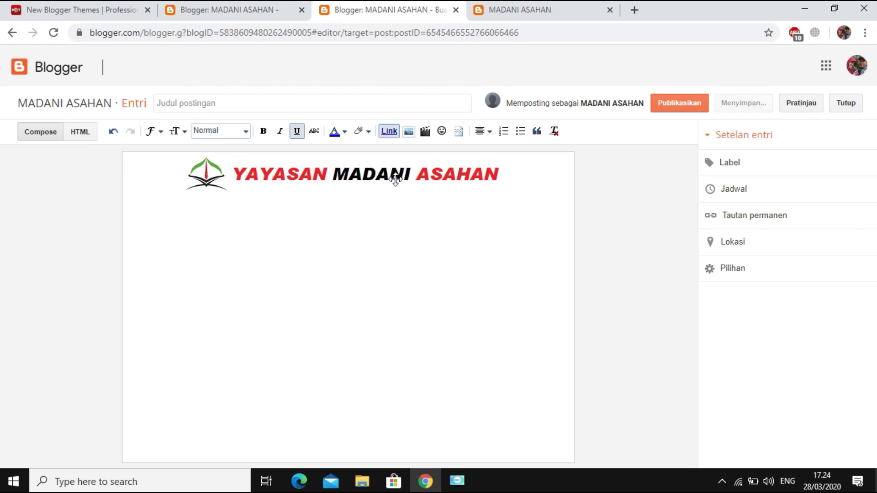
left_click(520, 11)
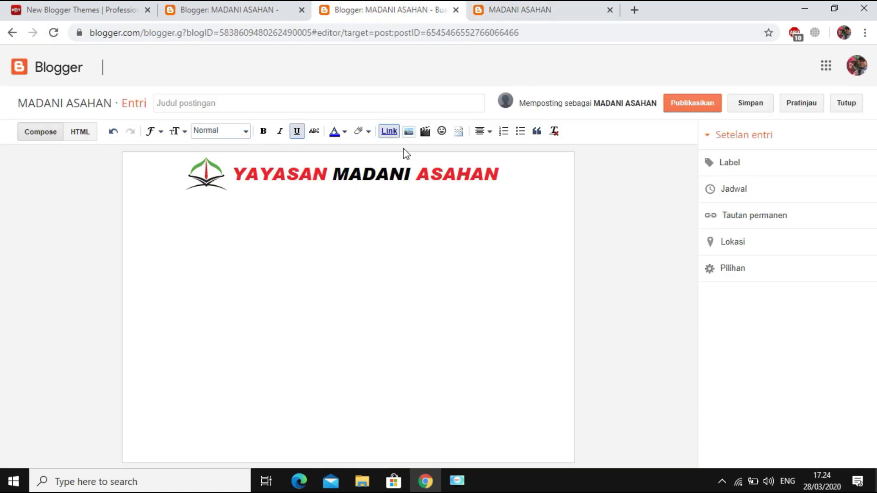
left_click(261, 176)
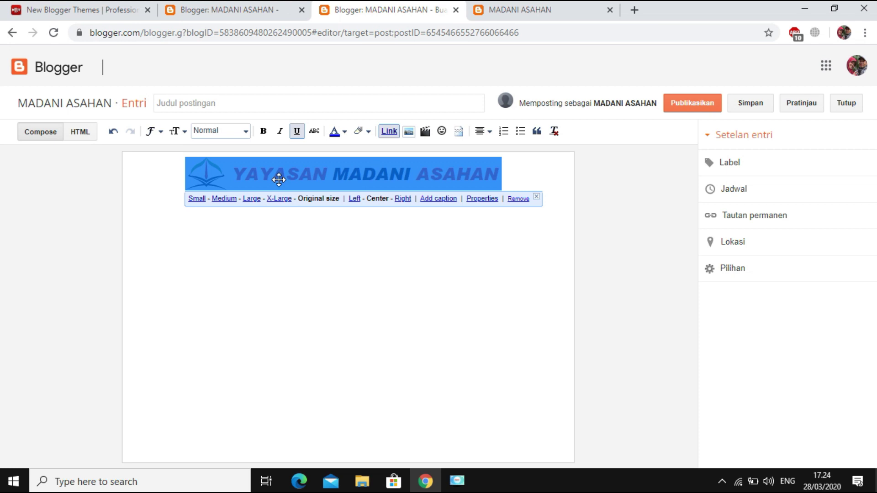
left_click(518, 199)
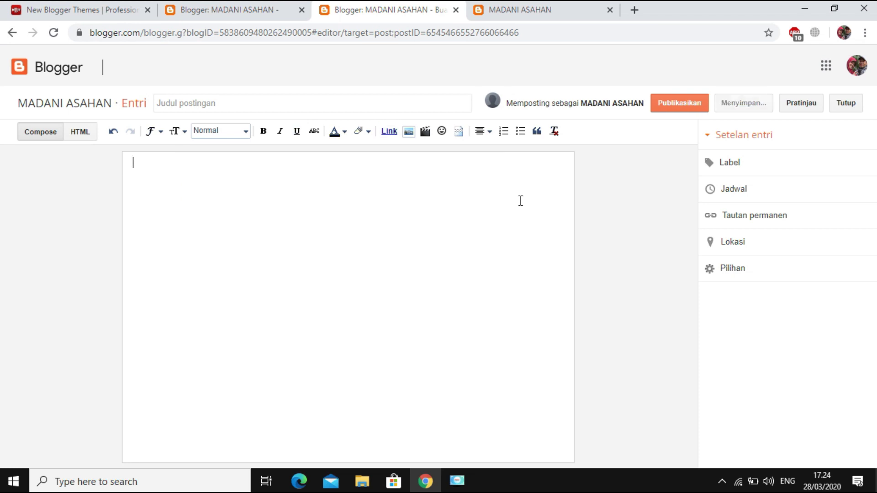
- Open the dialog for adding images to the emptied draft post
left_click(409, 132)
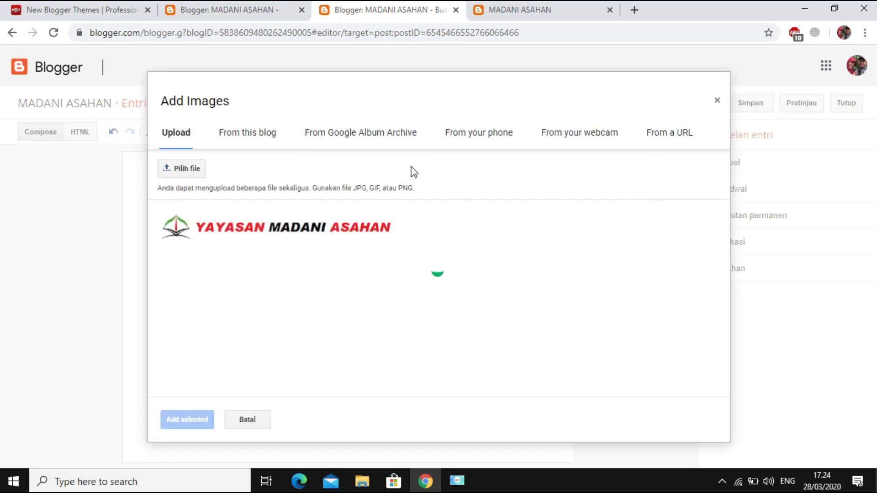
- Upload 1.jpg from the Blog folder, insert it into the post and set it to original size
left_click(185, 170)
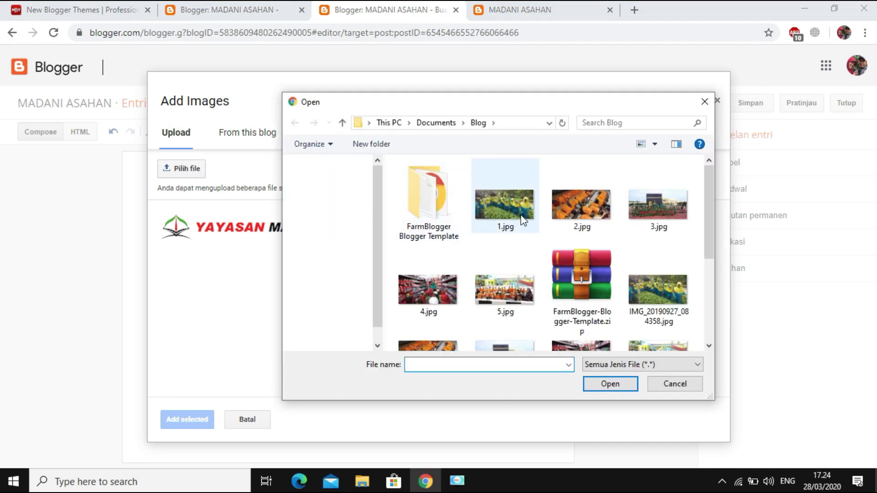
left_click(523, 221)
left_click(611, 385)
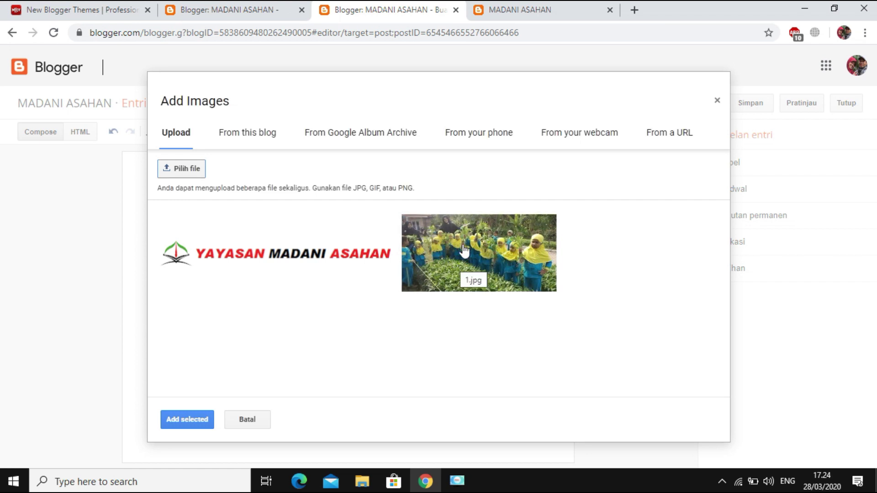
left_click(464, 251)
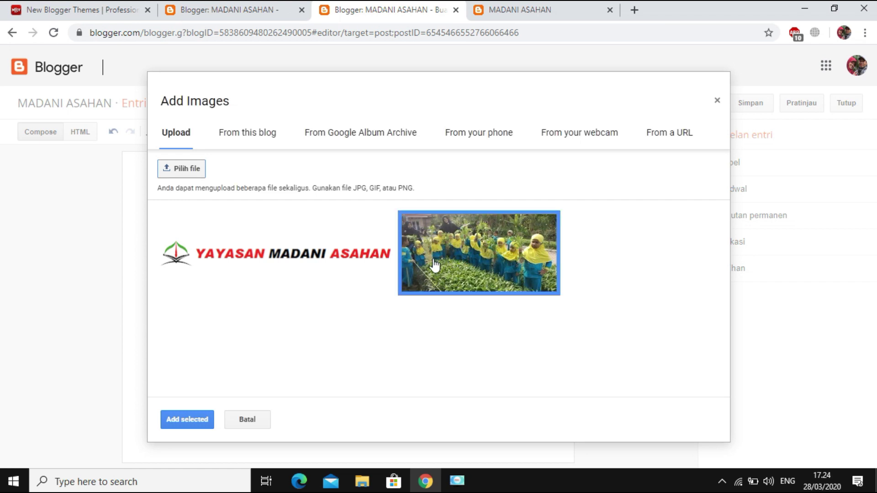
left_click(186, 425)
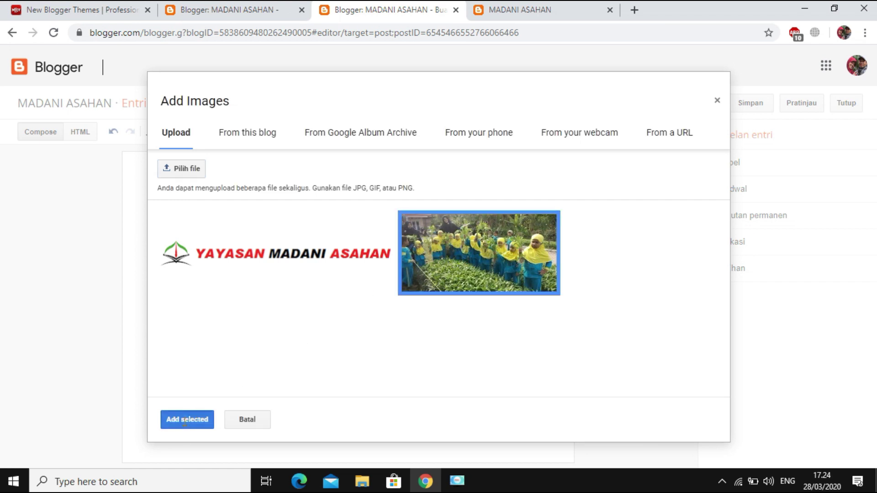
left_click(346, 193)
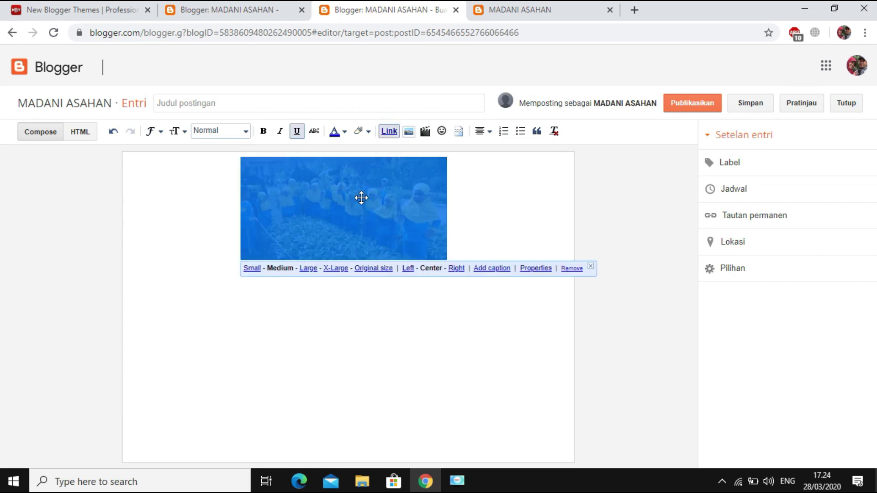
left_click(379, 269)
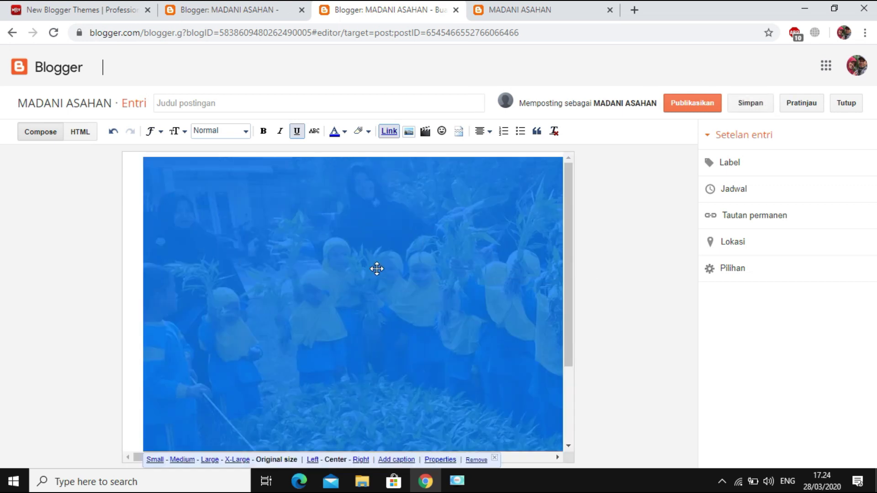
- Copy the URL of the inserted 1.jpg image from the link in the post's HTML code
left_click(80, 133)
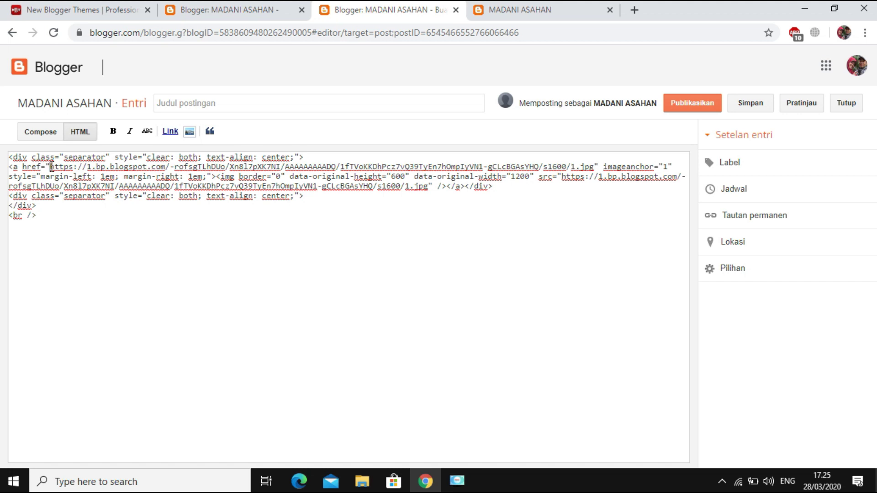
left_click_drag(51, 167, 593, 167)
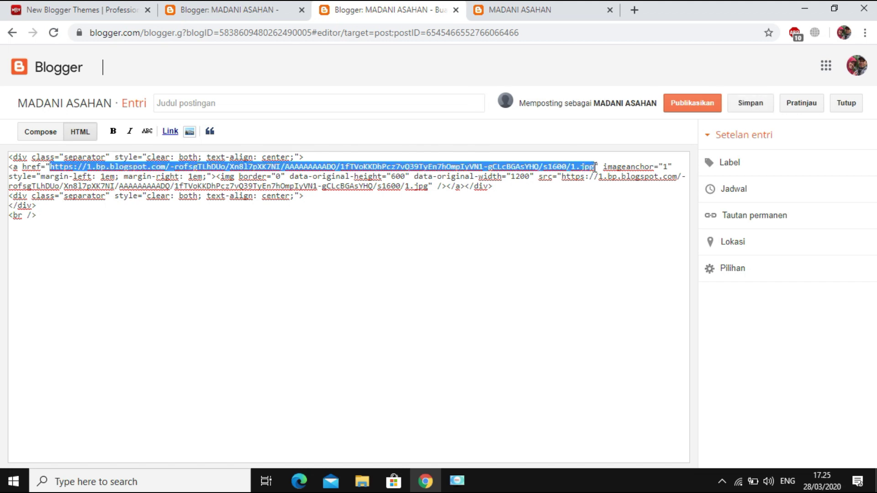
right_click(583, 172)
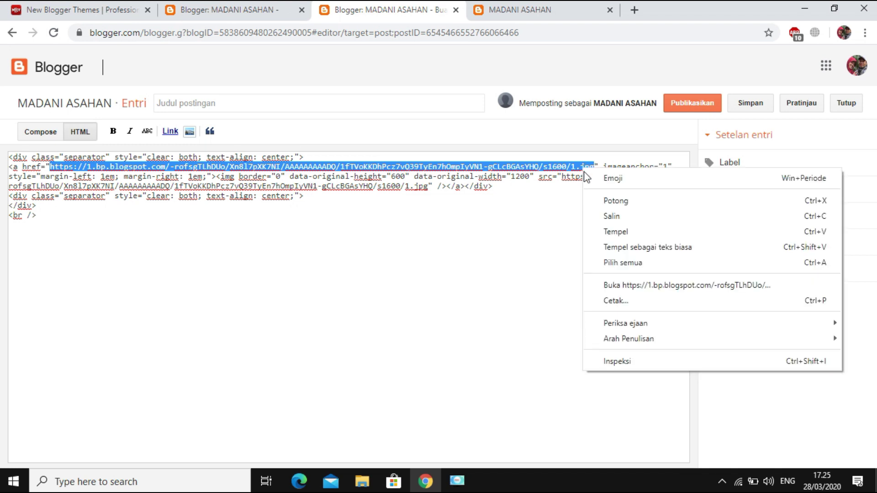
left_click(630, 219)
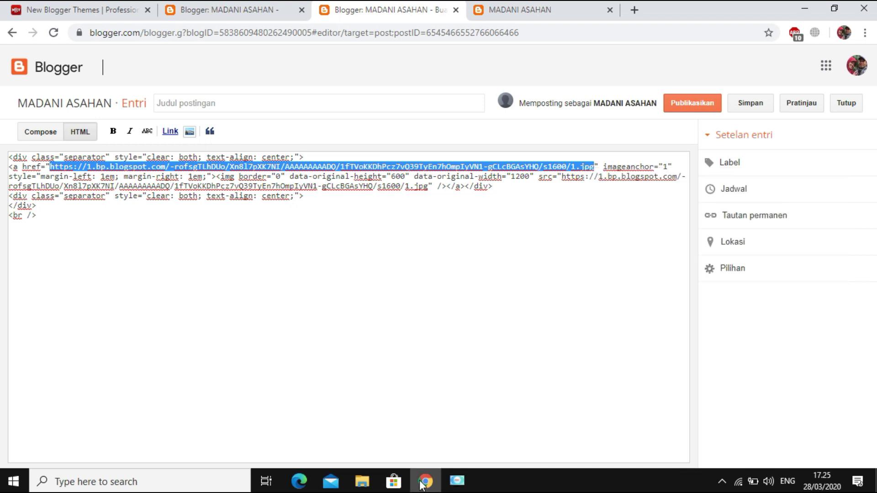
- Replace slide 1's image source URL in the theme code with the copied 1.jpg URL
left_click(229, 10)
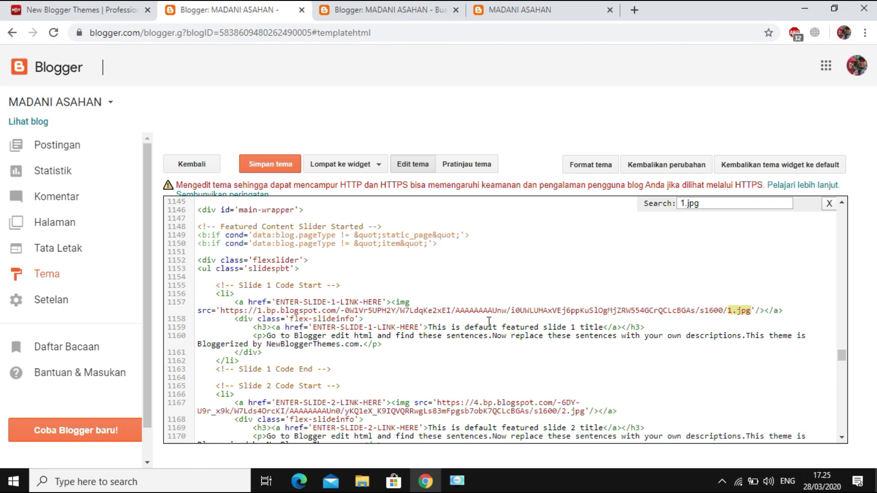
left_click_drag(222, 311, 730, 310)
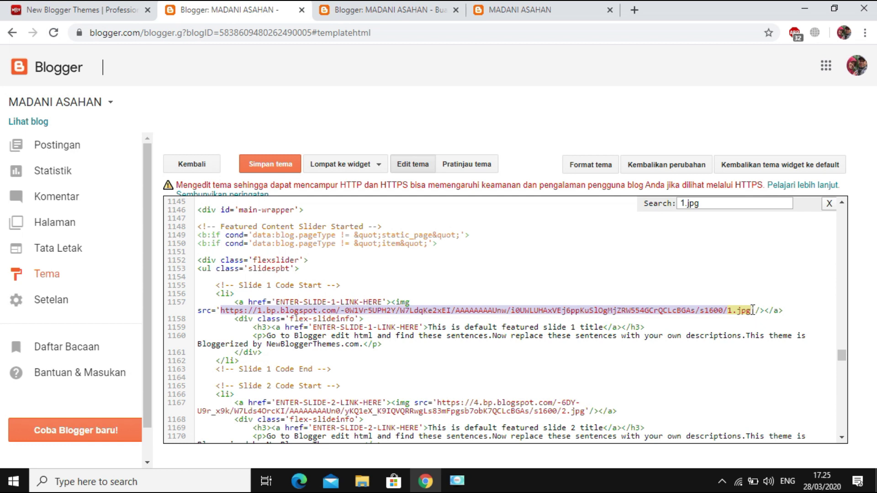
right_click(688, 314)
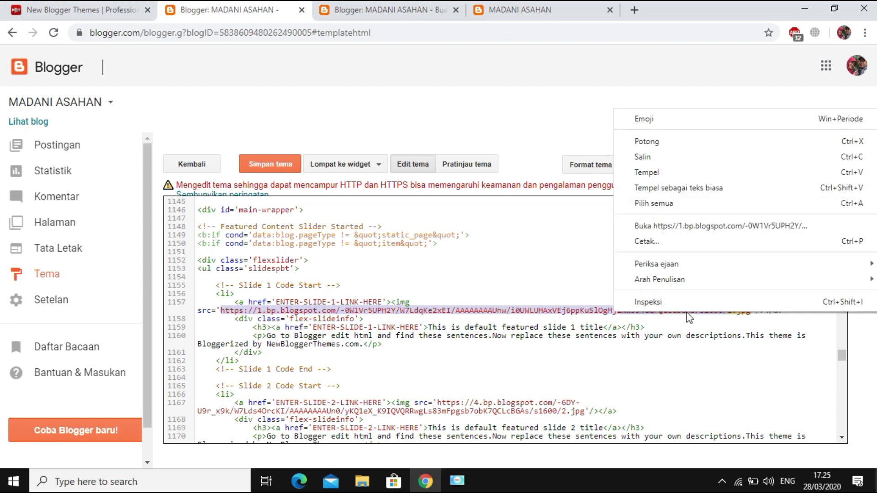
left_click(661, 176)
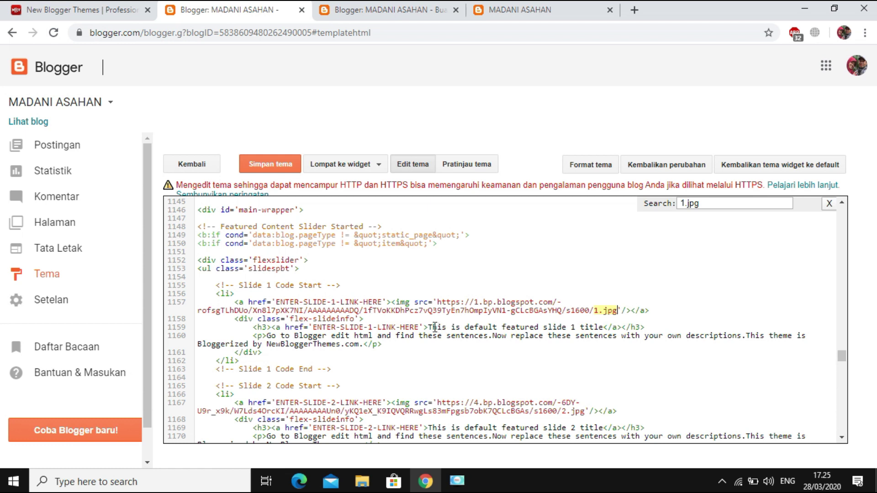
- Replace slide 1's default title in the theme code with "KEGIATAN SISWA MENANAM SAYURAN"
left_click_drag(429, 327, 601, 326)
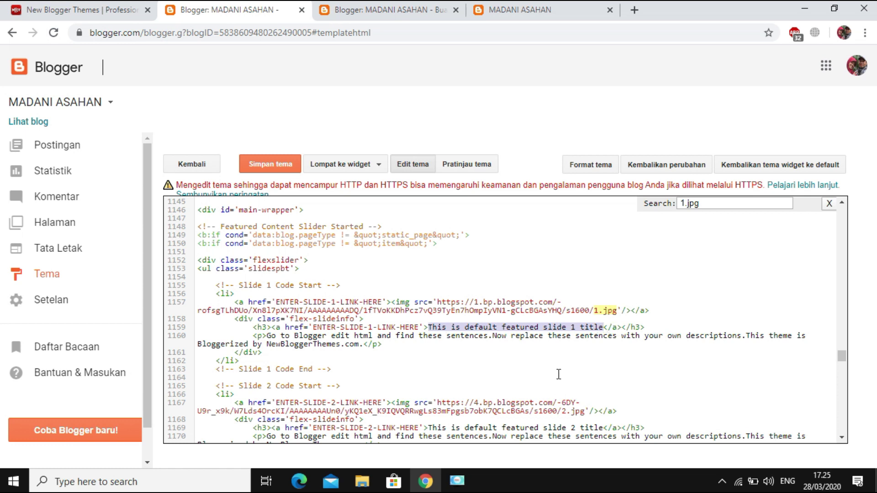
type("KEGI")
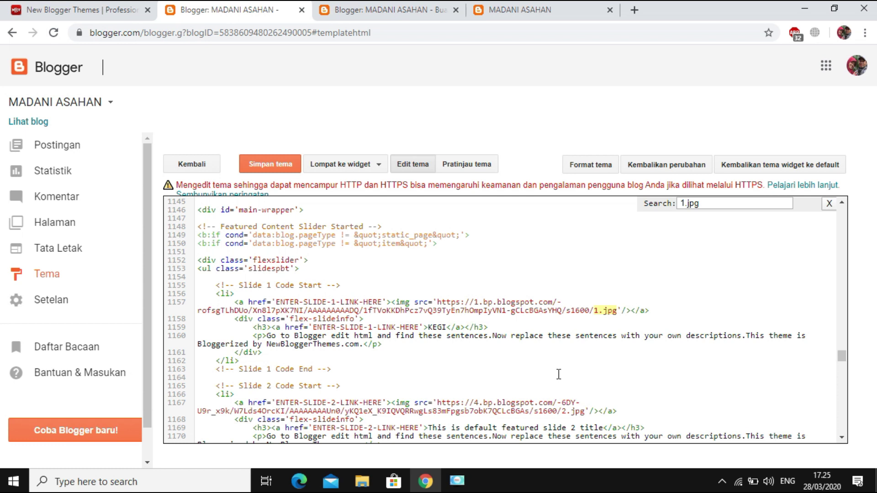
type("ATAN SISWA ")
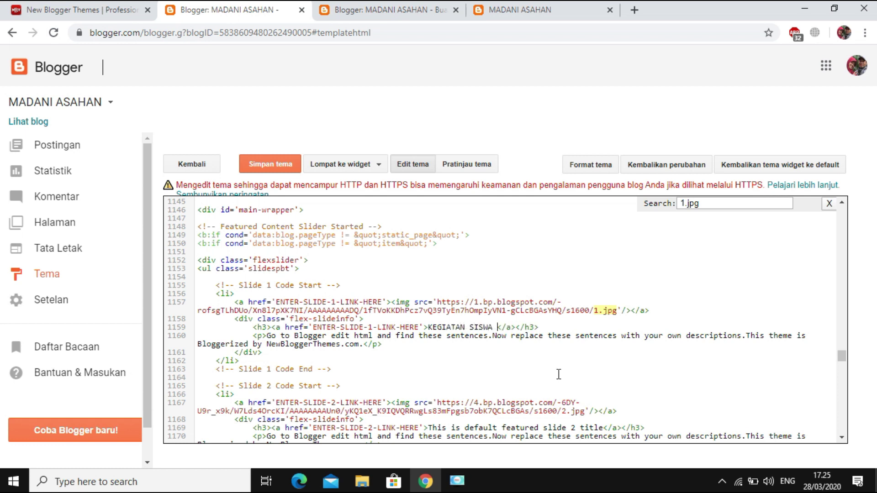
type("MENAMA")
key("BackSpace")
key("BackSpace")
type("NAM SAYURAN")
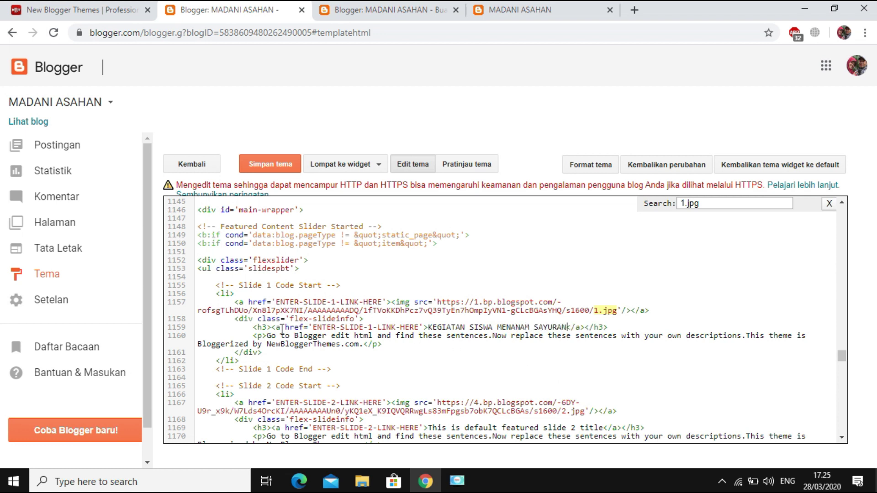
- Replace slide 1's description with "Agar Siswa gemar makan sayur, maka perlu dipraktekkan bagaimana cara untuk menanam sayur tersebut."
left_click_drag(267, 337, 360, 347)
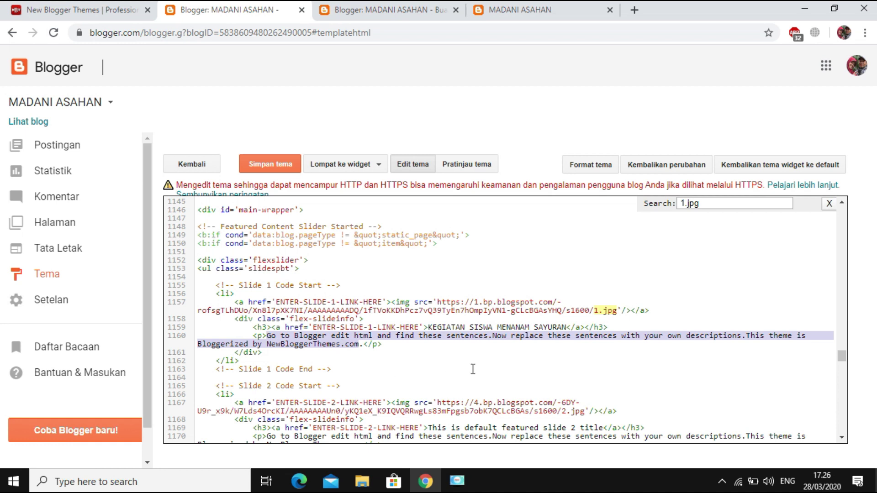
type("Agar Siswa")
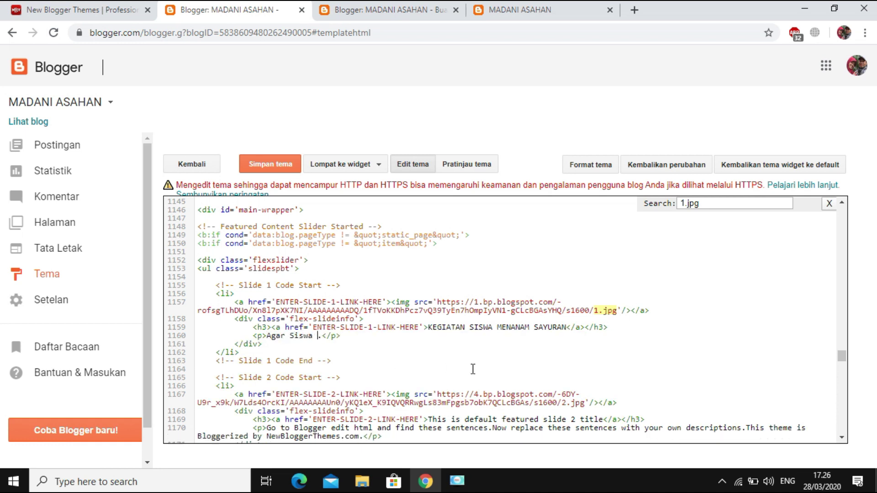
type(" gemar makan sa")
type("yur")
type(", maka perlu")
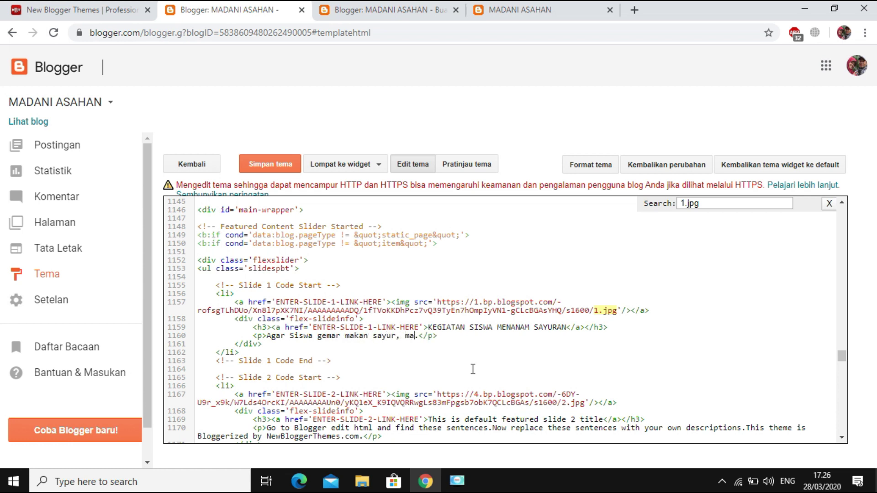
type(" dipraktekkan ")
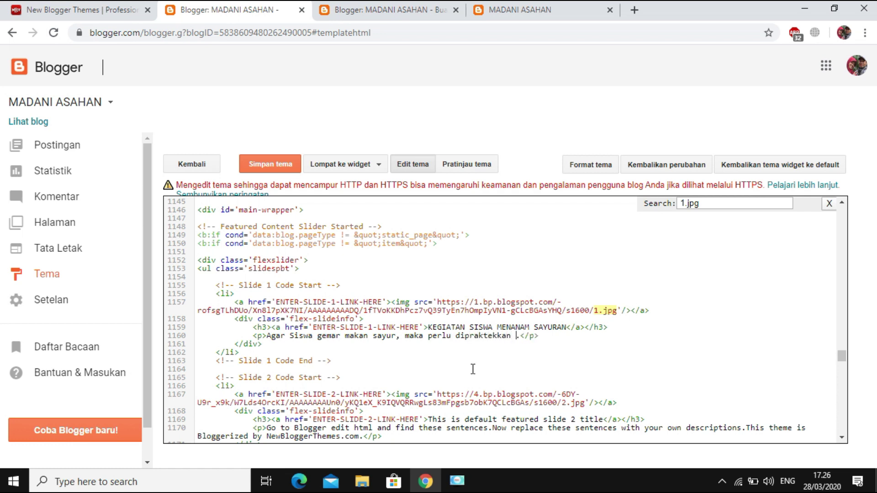
type("bagaimana cara ")
type("untuk menana")
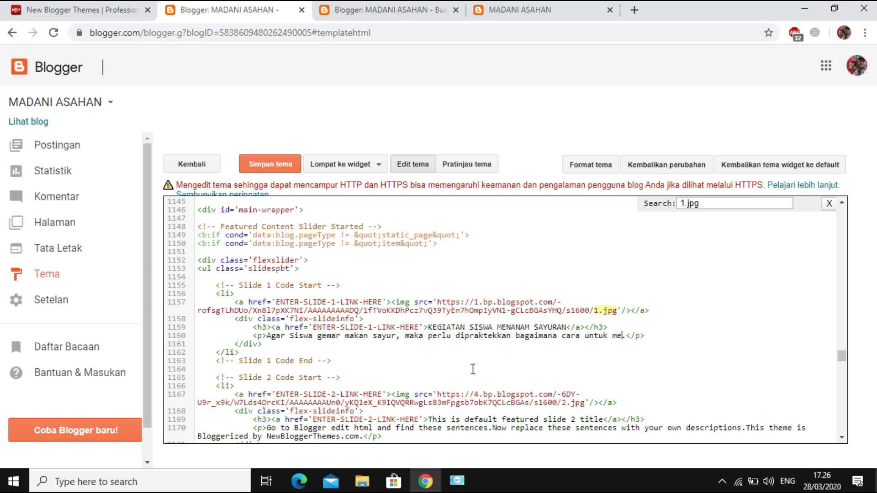
type("m sayur tersebut")
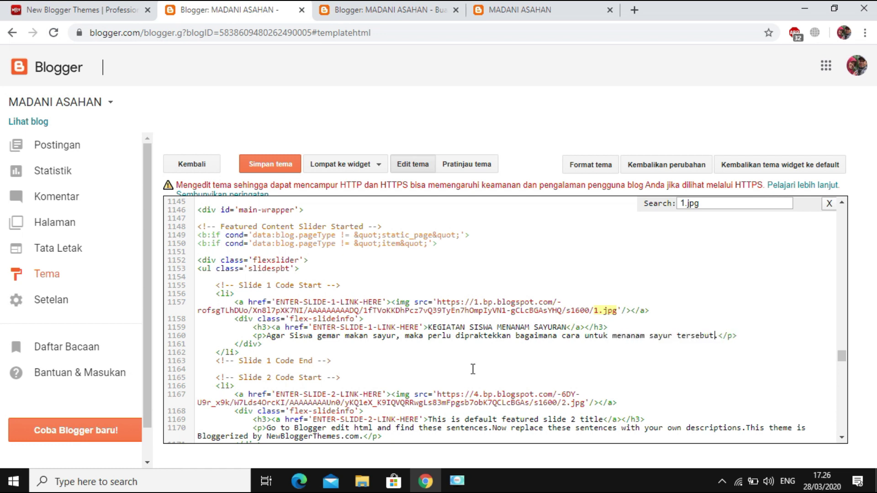
- Add a second sentence to slide 1's description: "Dan hasil panennya bisa dibawa pulang keruma masing masing."
key("Right")
type("Dan guru")
key("BackSpace")
key("BackSpace")
key("BackSpace")
key("BackSpace")
type("hasil panen")
type("nya bisa ")
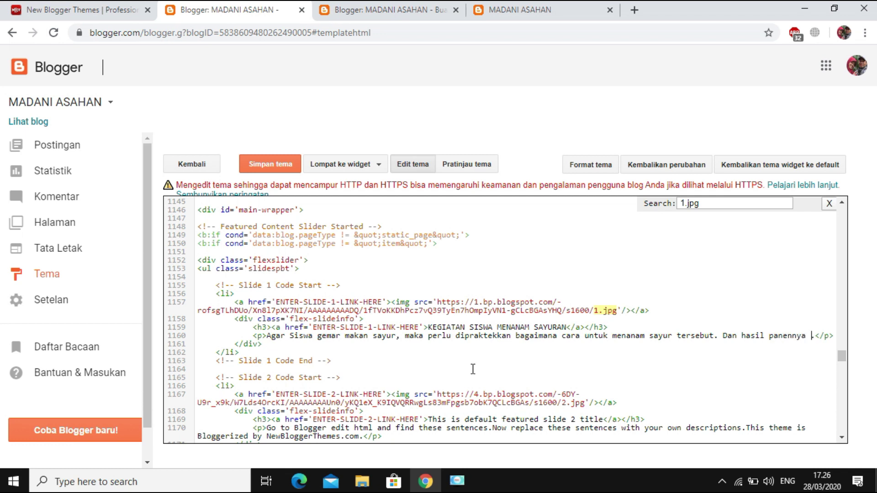
type("di")
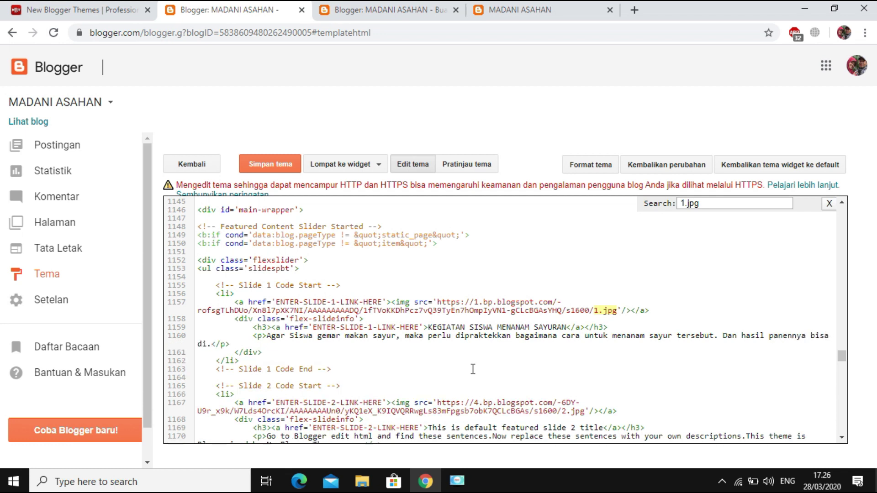
type("bawa")
type(" pulang keru")
type("ma masing masin")
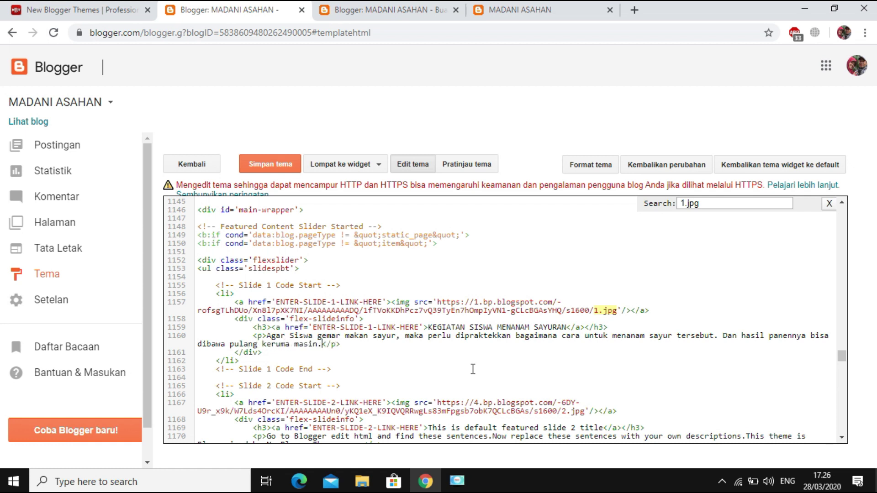
type("g")
- Save the theme and reload the blog page to check its first two slides
left_click(274, 168)
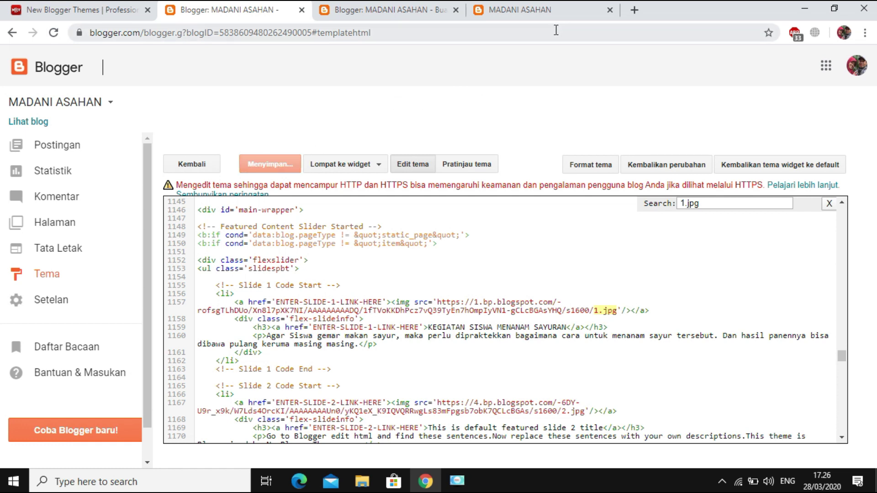
left_click(536, 11)
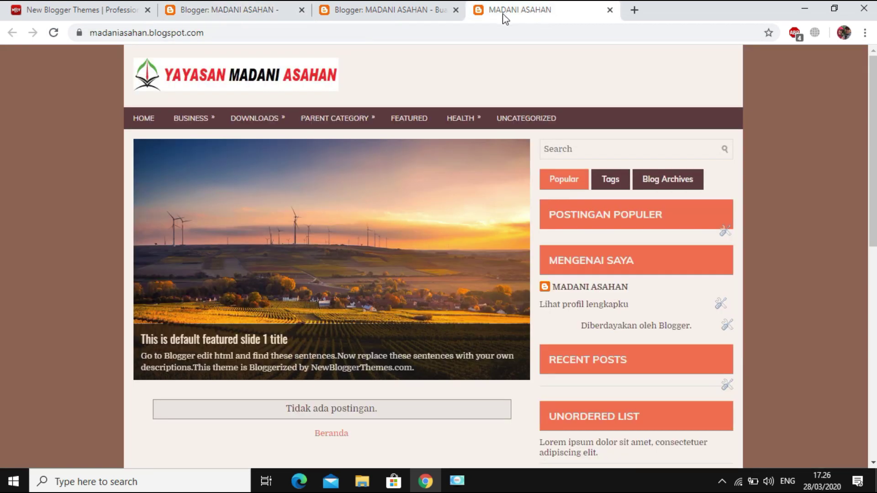
left_click(57, 35)
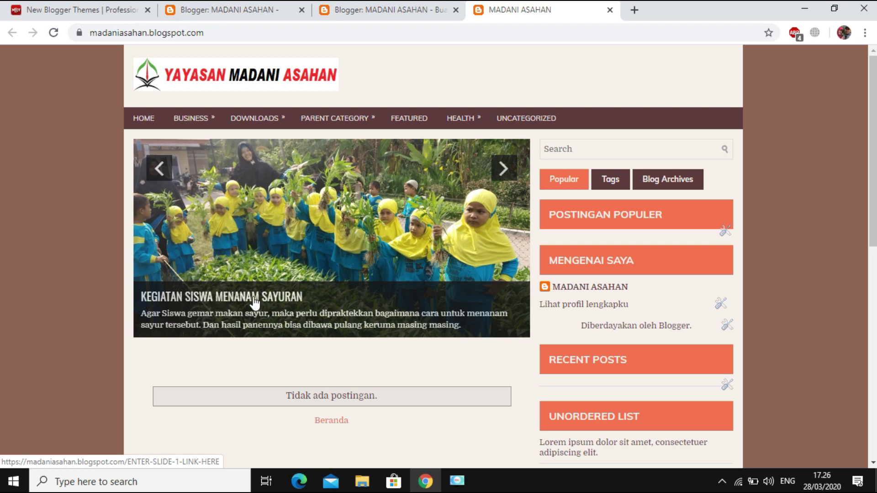
left_click(504, 169)
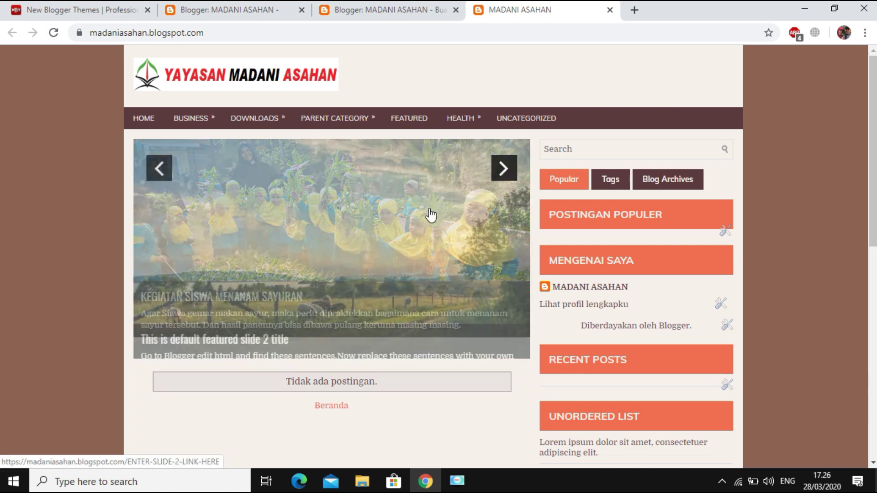
- Return to the draft post after locating slide 2's theme code, and remove the slide 1 photo from the post
left_click(209, 11)
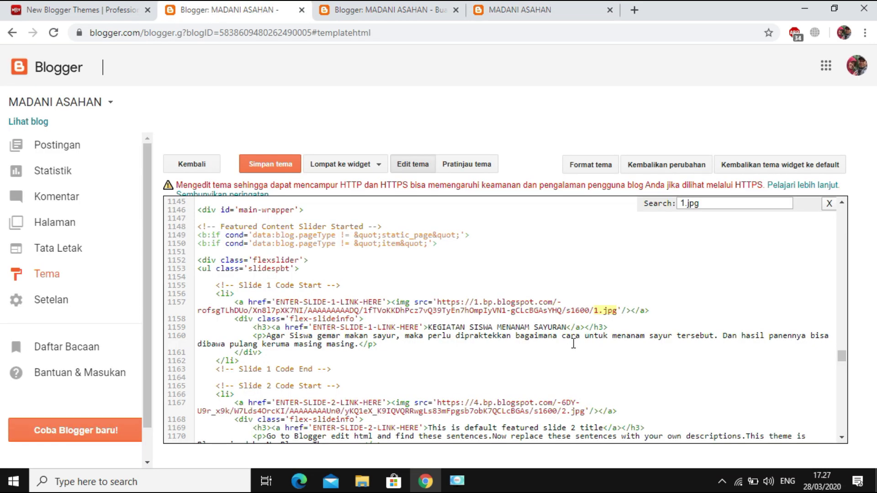
scroll(573, 343, "down", 3)
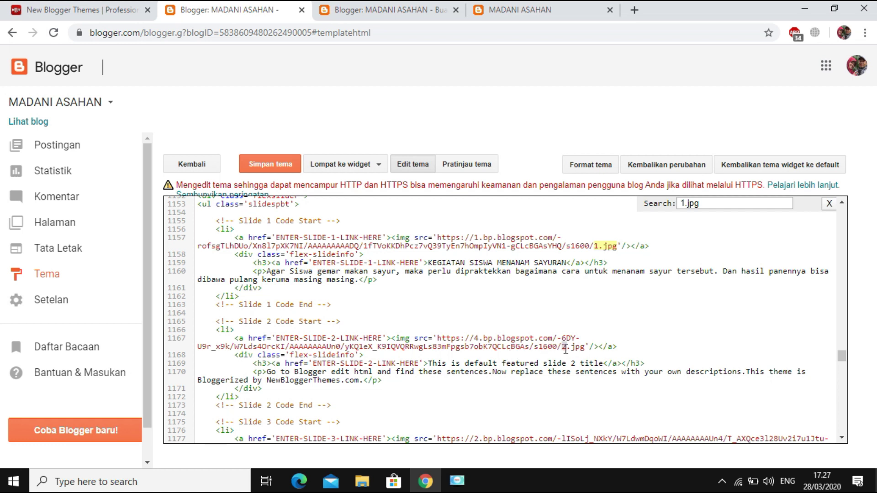
left_click(367, 13)
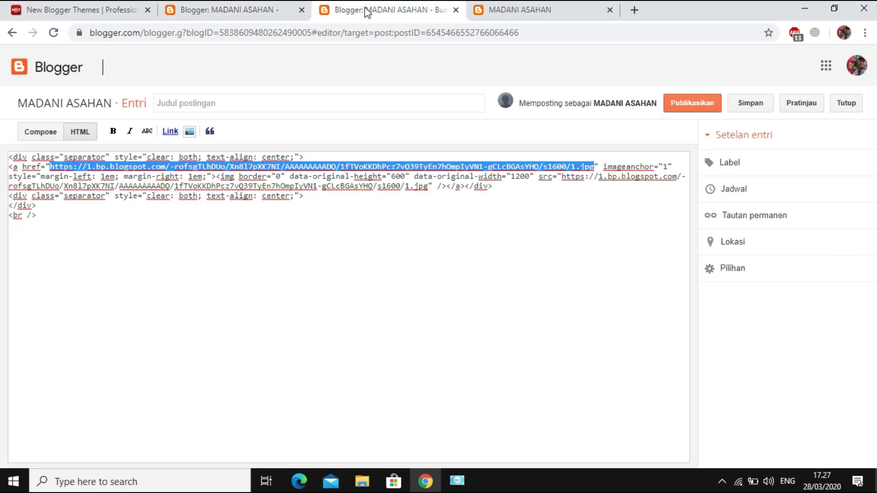
left_click(34, 133)
left_click(333, 254)
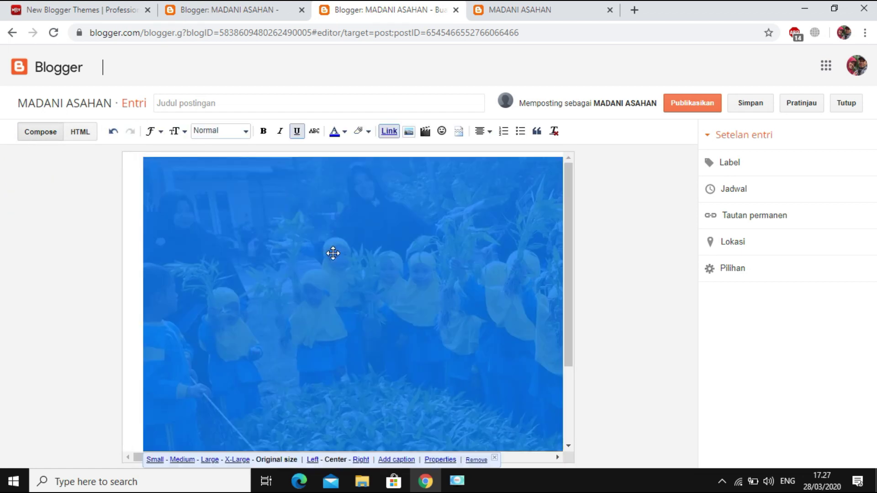
scroll(338, 255, "down", 2)
left_click(477, 459)
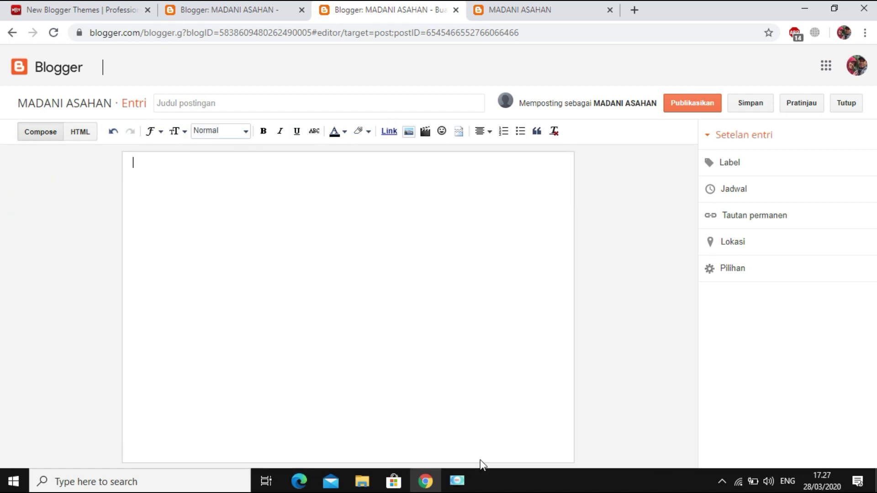
- Upload 2.jpg from the Documents Blog folder and insert it into the draft post
left_click(410, 139)
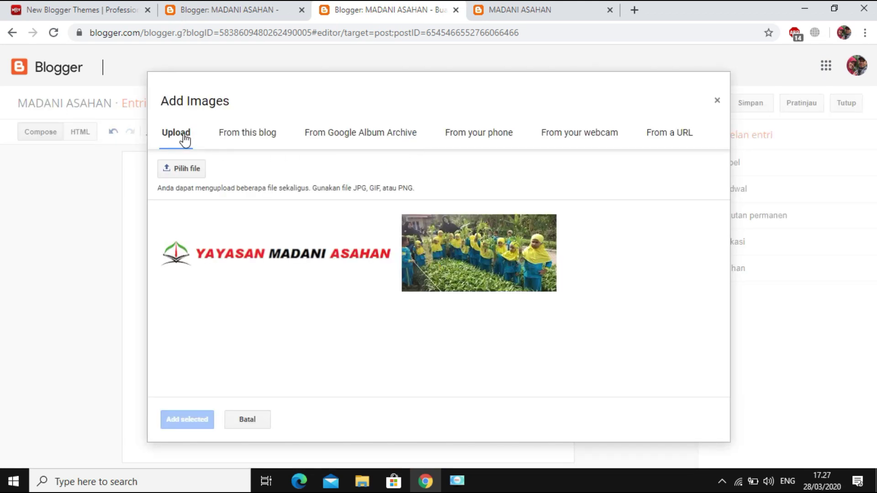
left_click(193, 174)
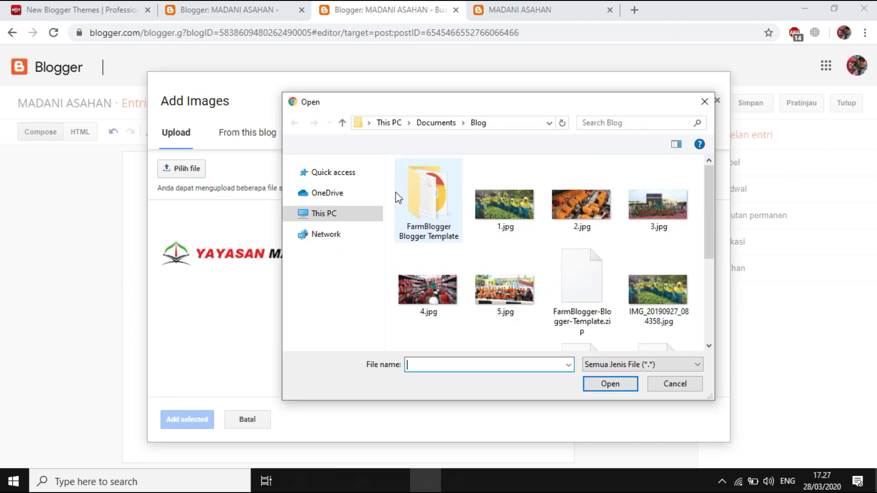
left_click(587, 203)
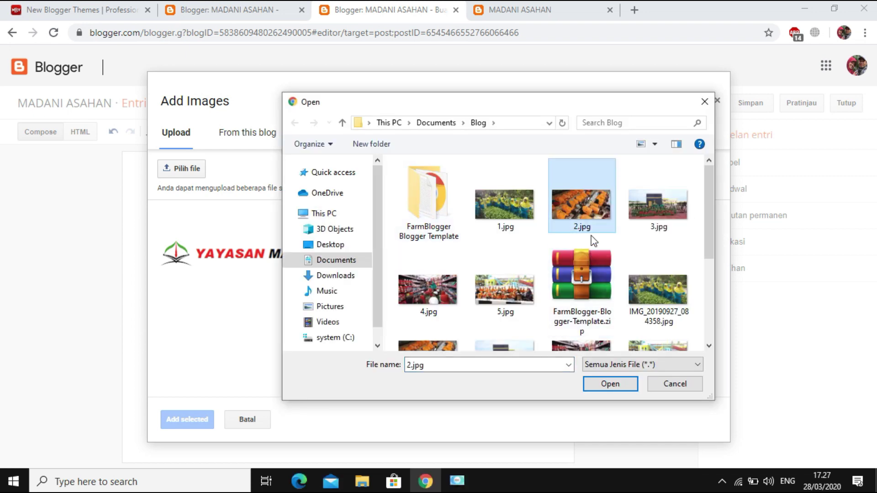
left_click(626, 384)
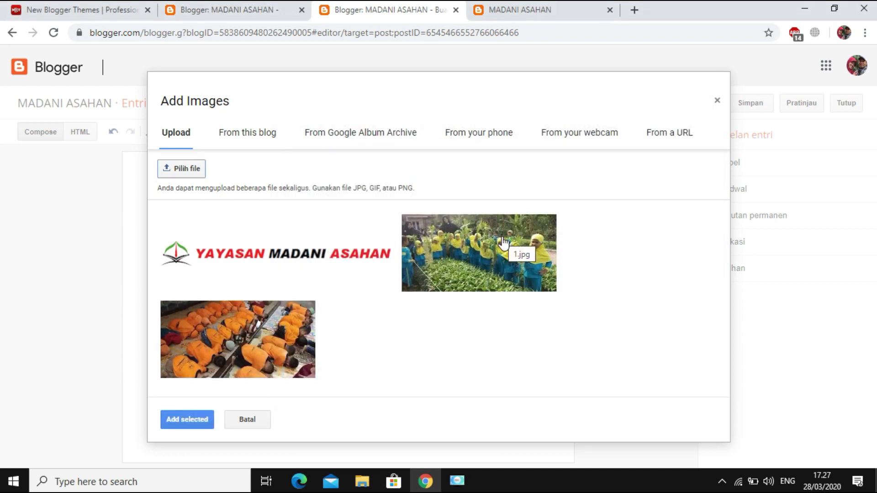
left_click(232, 332)
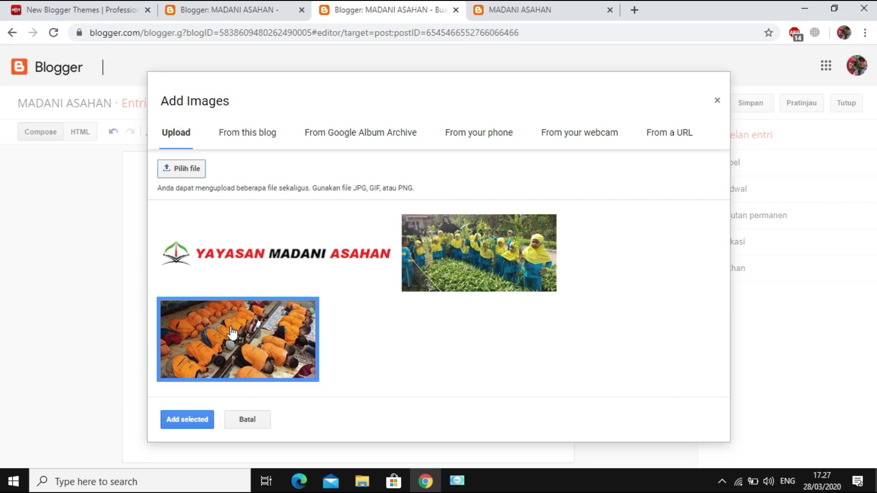
left_click(193, 418)
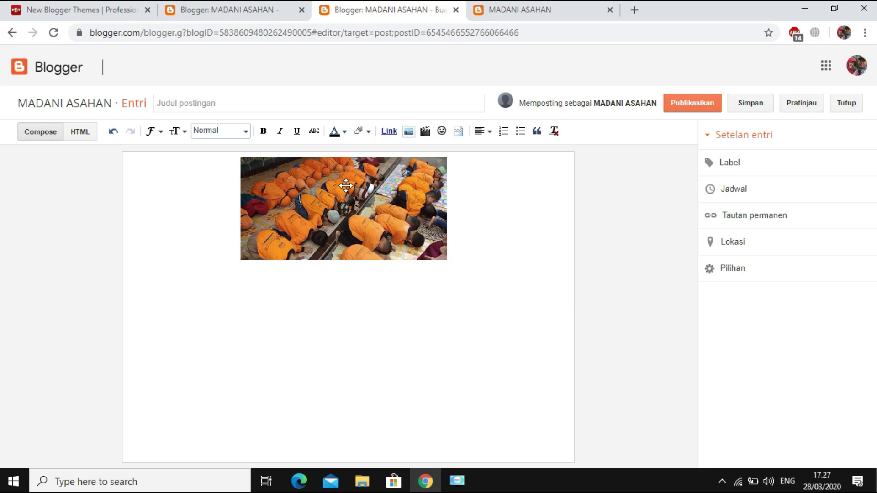
- Set the inserted photo to original size and copy its 2.jpg image URL from the post's HTML
left_click(347, 187)
left_click(373, 268)
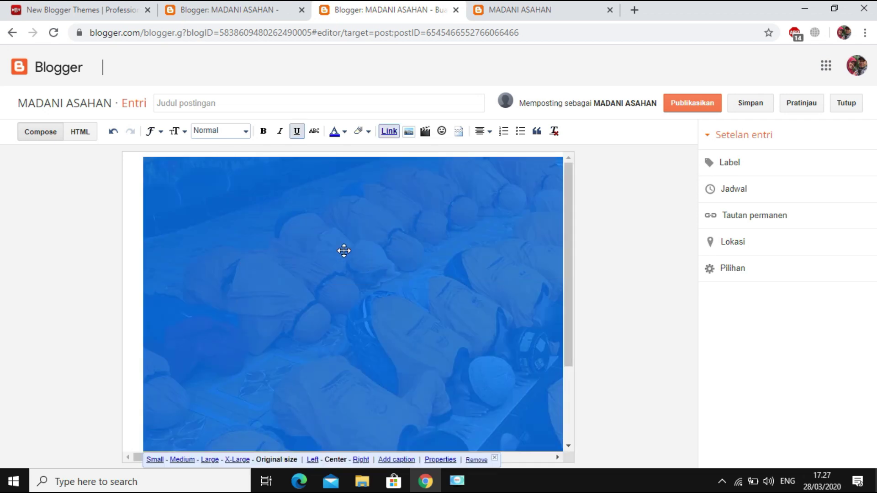
left_click(80, 136)
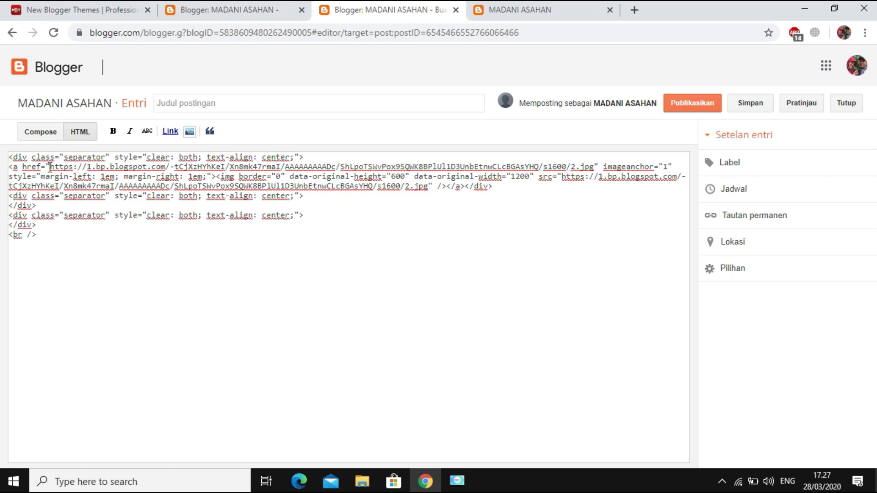
left_click_drag(53, 167, 593, 165)
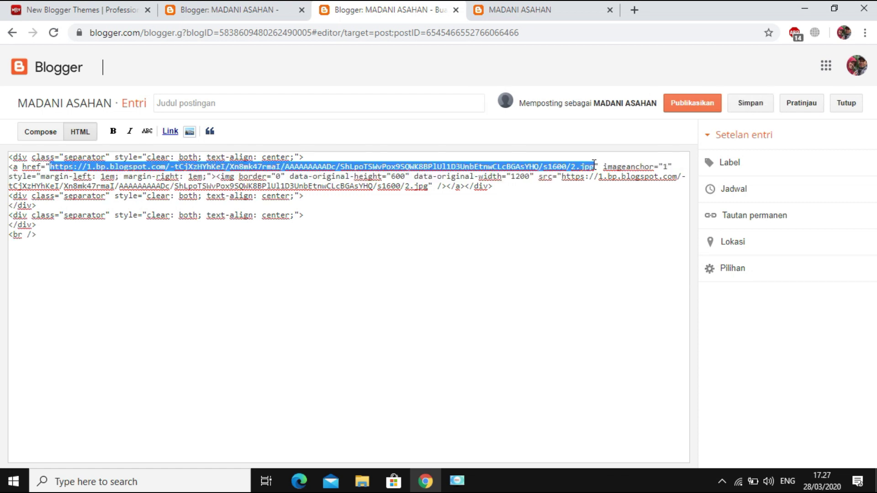
right_click(504, 164)
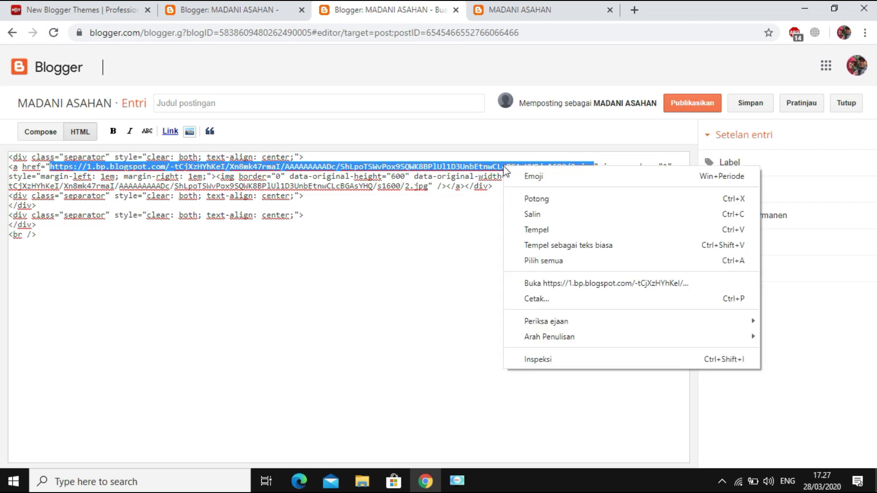
left_click(537, 213)
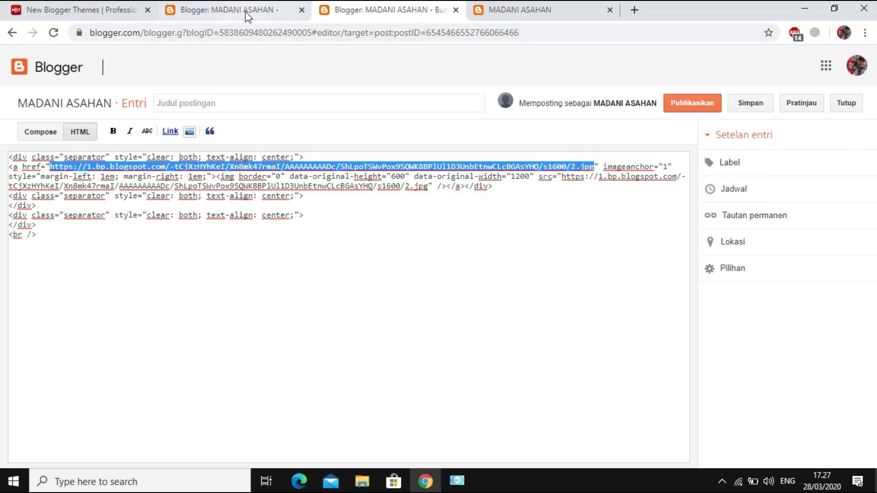
- Replace slide 2's default image URL in the theme code with the copied 2.jpg URL
left_click(210, 11)
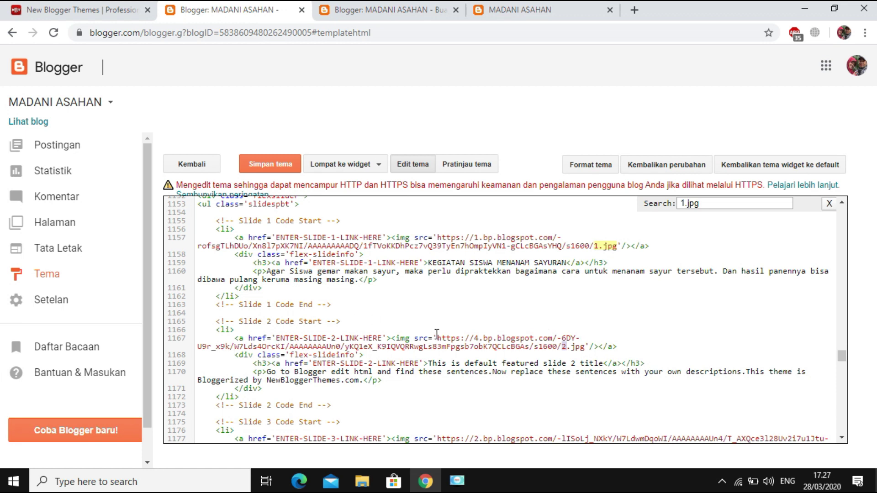
left_click_drag(439, 338, 583, 349)
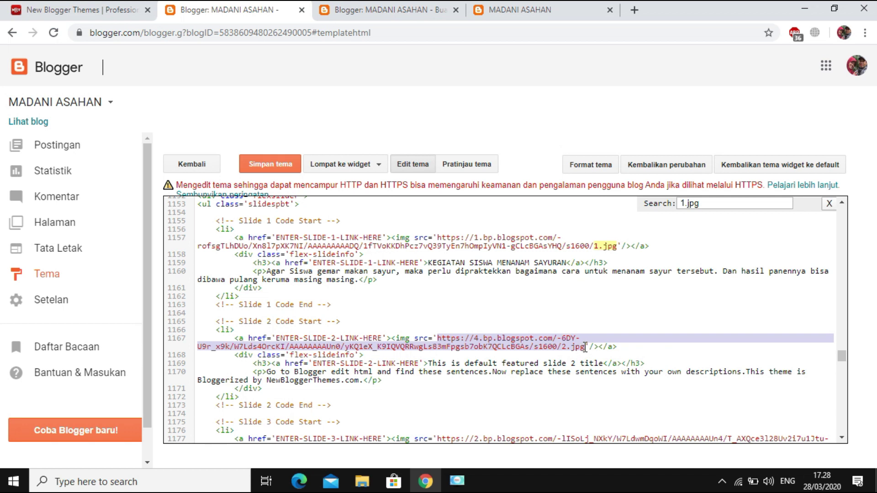
right_click(502, 342)
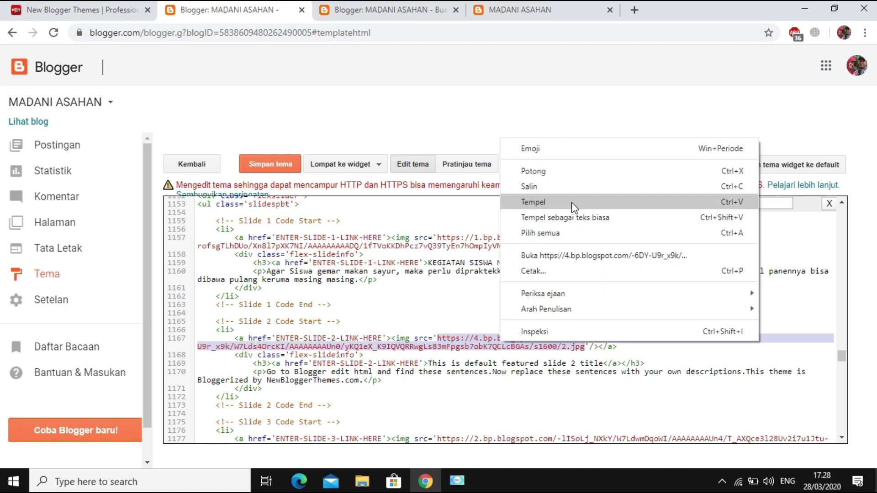
left_click(533, 202)
- Replace slide 2's default title in the theme code with "PRAKTEK IBADAH"
scroll(487, 401, "up", 2)
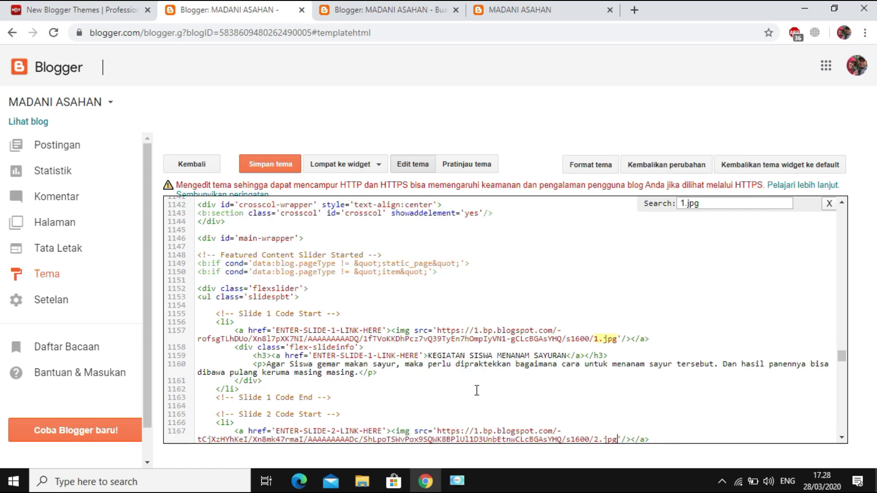
scroll(481, 381, "down", 3)
scroll(480, 372, "up", 4)
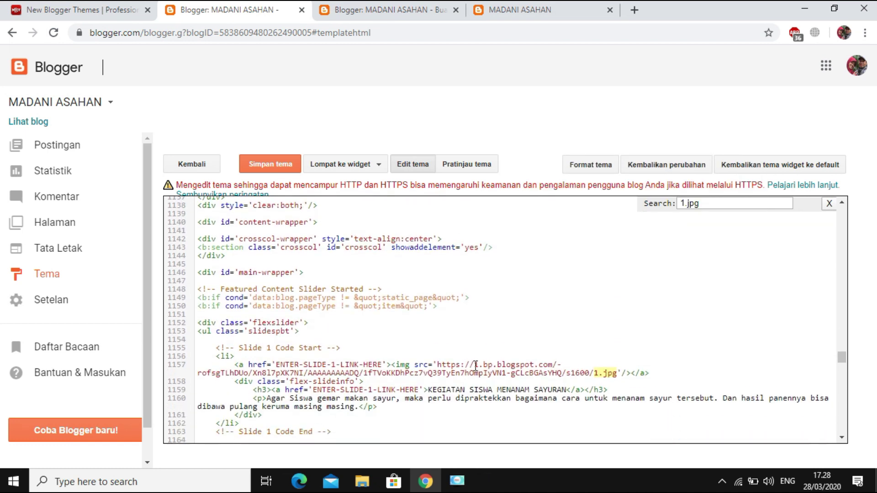
scroll(470, 346, "up", 3)
scroll(470, 347, "down", 5)
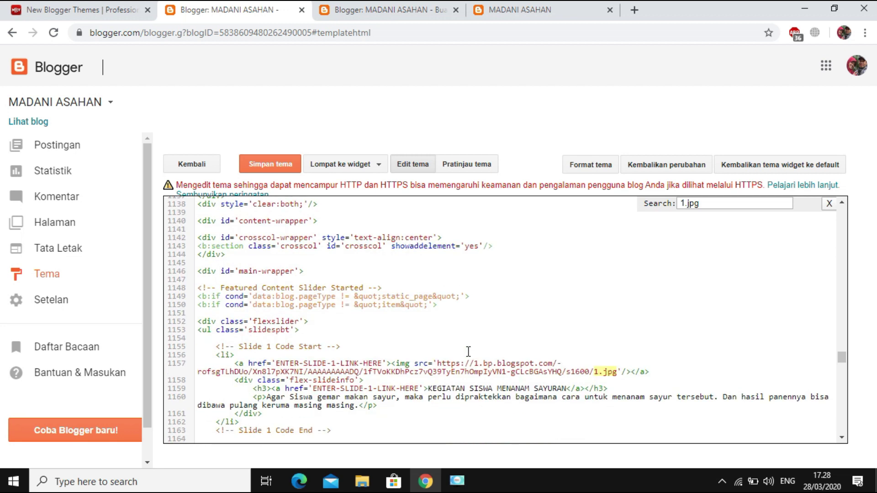
scroll(842, 438, "down", 3)
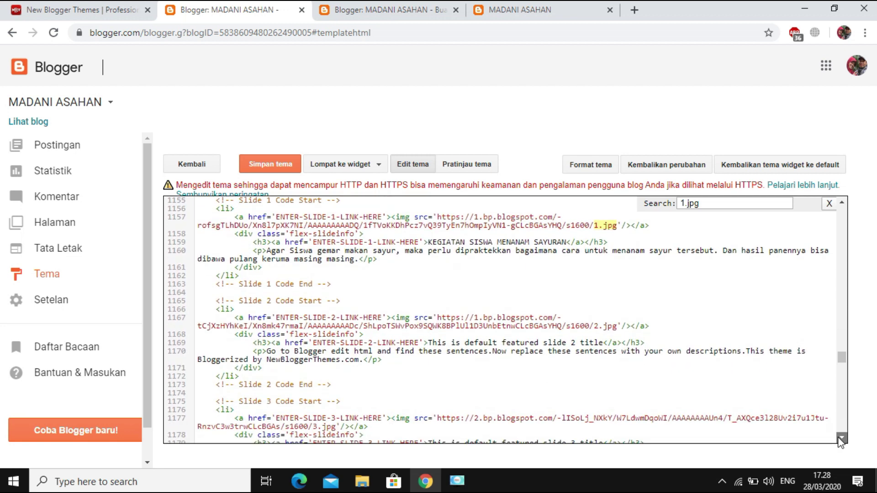
left_click_drag(430, 322, 602, 322)
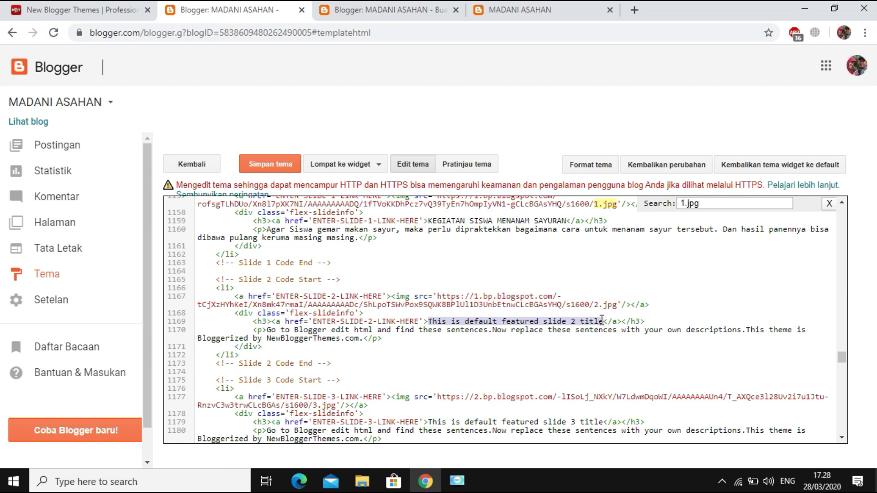
type("PRAKTEK")
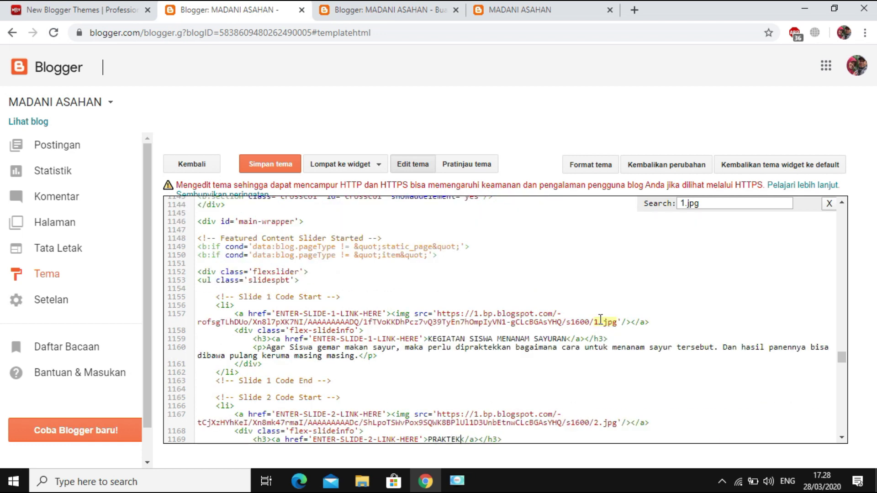
type(" IBADAH")
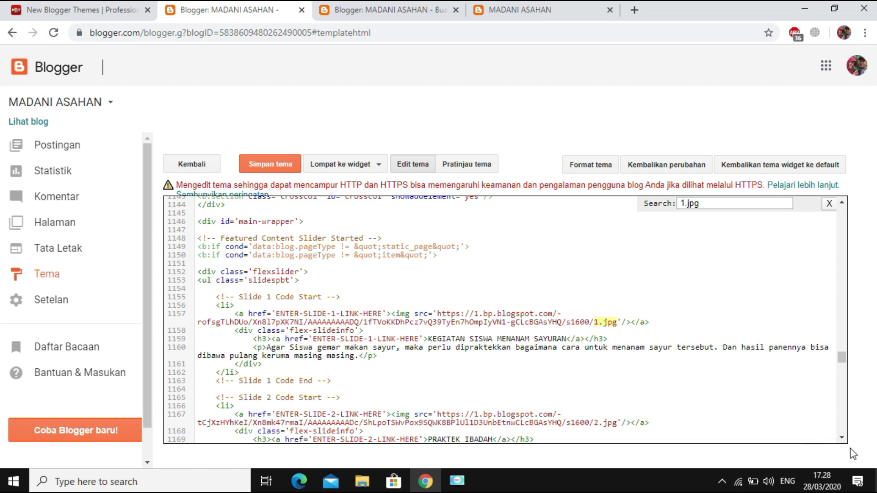
- Replace slide 2's description with "Agar siswa paham mengerjakan sholat 5 waktu, maka sejak dini perlu diajarkan cara mengerjakan sholat" and save the theme
scroll(315, 357, "down", 3)
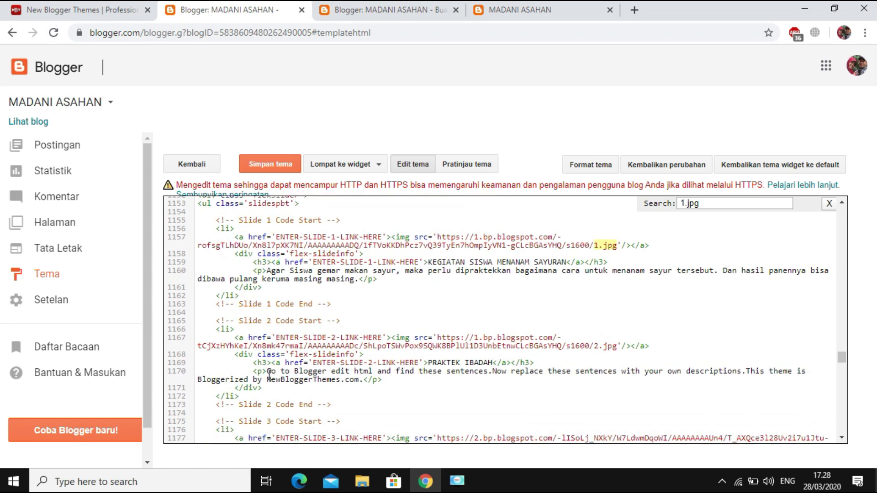
left_click_drag(267, 372, 360, 381)
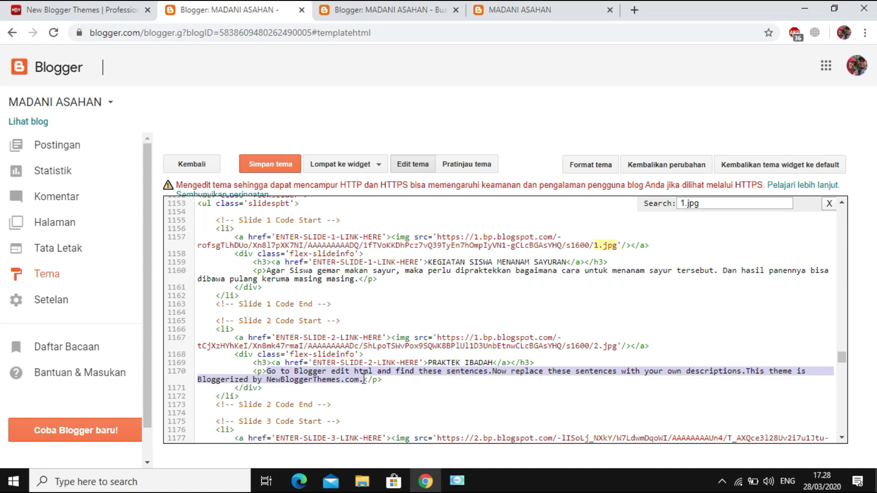
type("Agar siswa ")
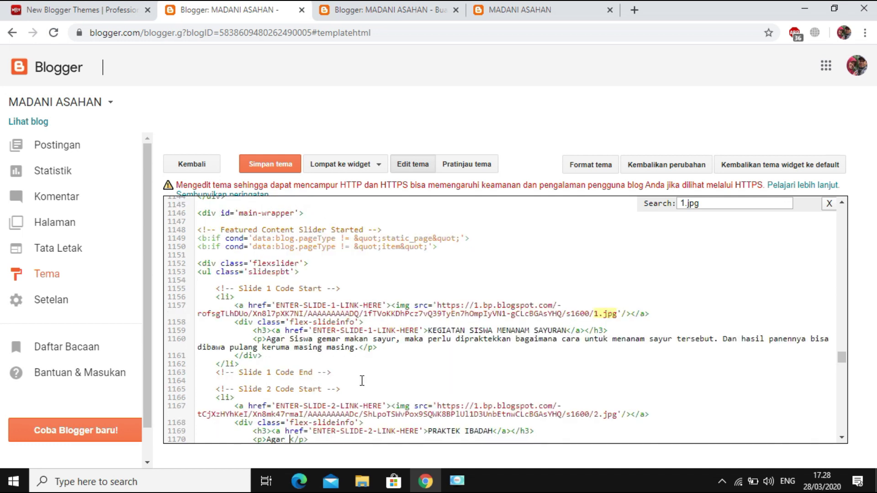
type("paham mengerjakan sholat ")
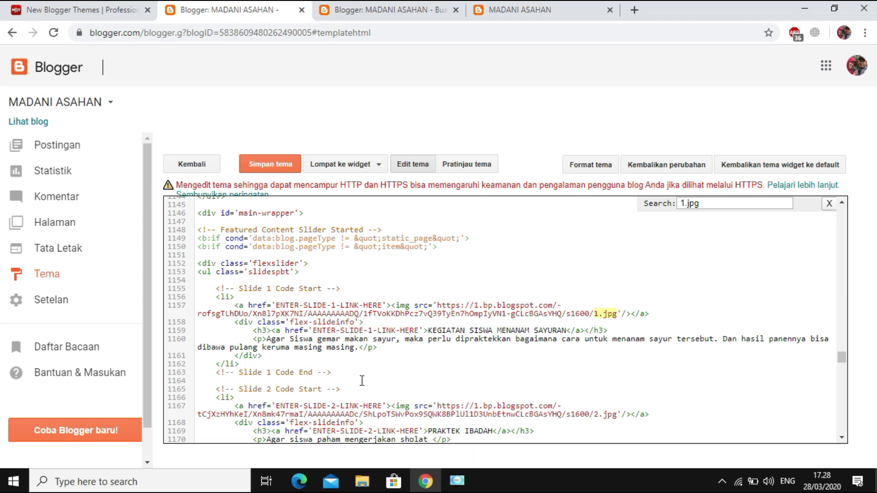
type("5 waktu, maka sejak di")
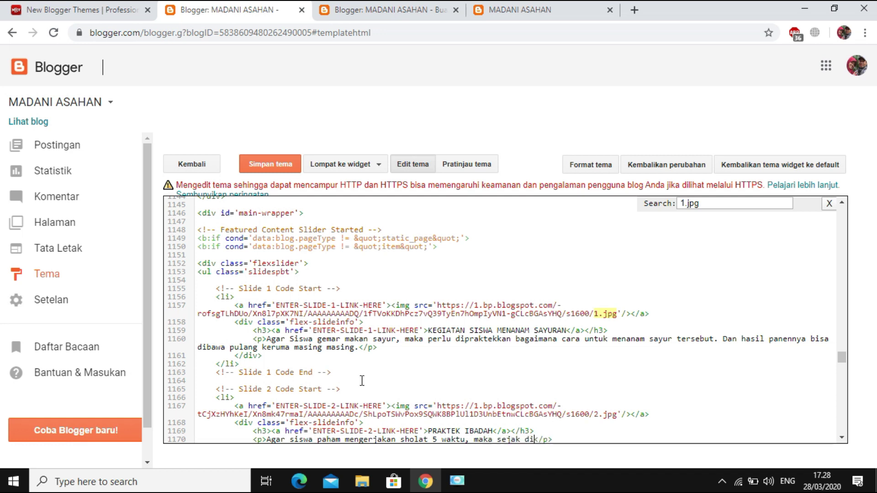
type("ni perlu dila")
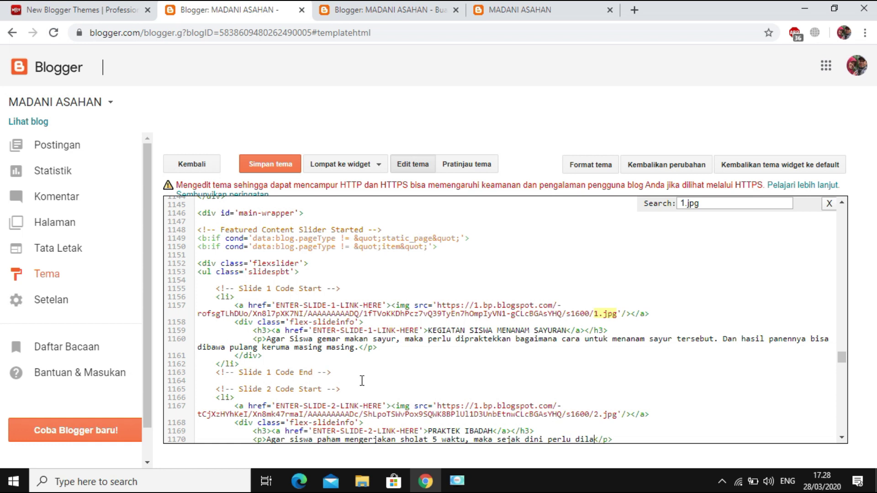
key("BackSpace")
key("BackSpace")
key("BackSpace")
type("iajakr")
key("BackSpace")
key("BackSpace")
type("rkan cara mengerjakan ")
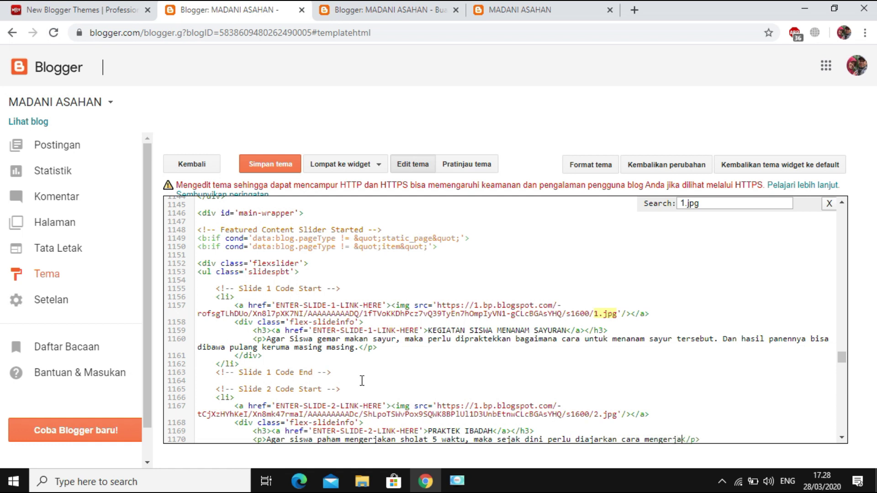
type("sholat")
scroll(404, 384, "down", 3)
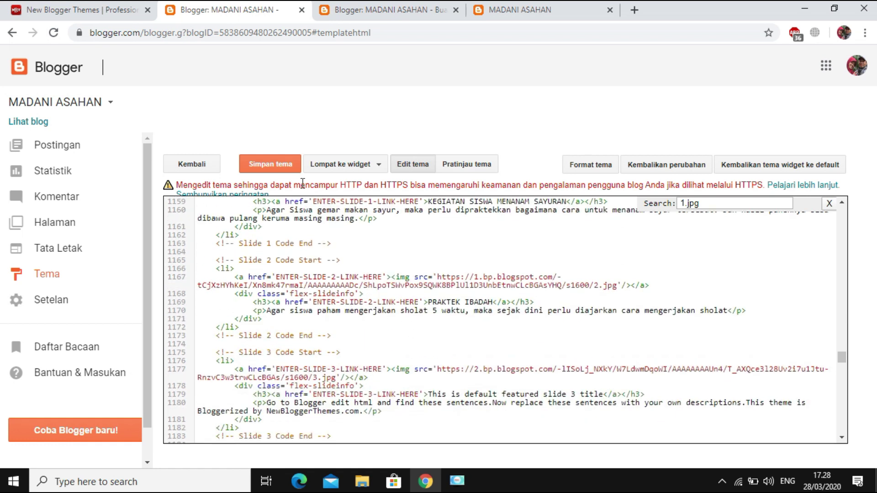
left_click(277, 167)
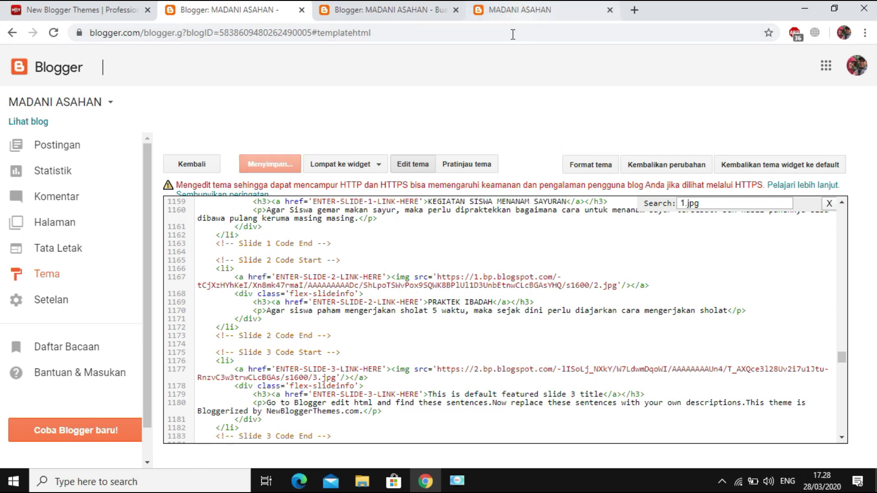
- Reload the live blog and advance the featured slider to check slide 2's photo, title and description
left_click(524, 10)
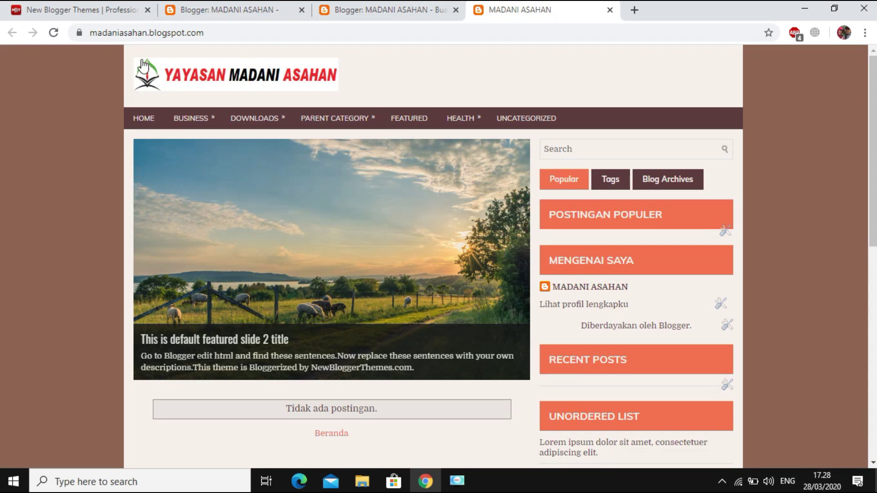
left_click(55, 35)
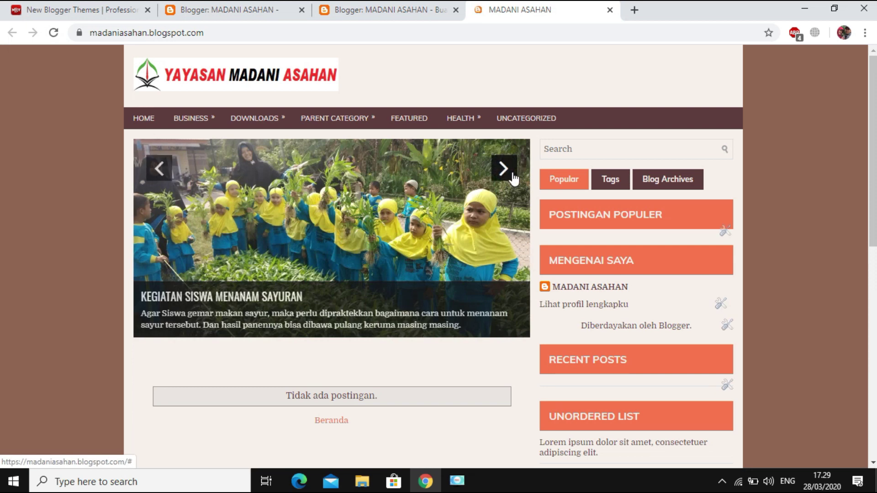
left_click(512, 176)
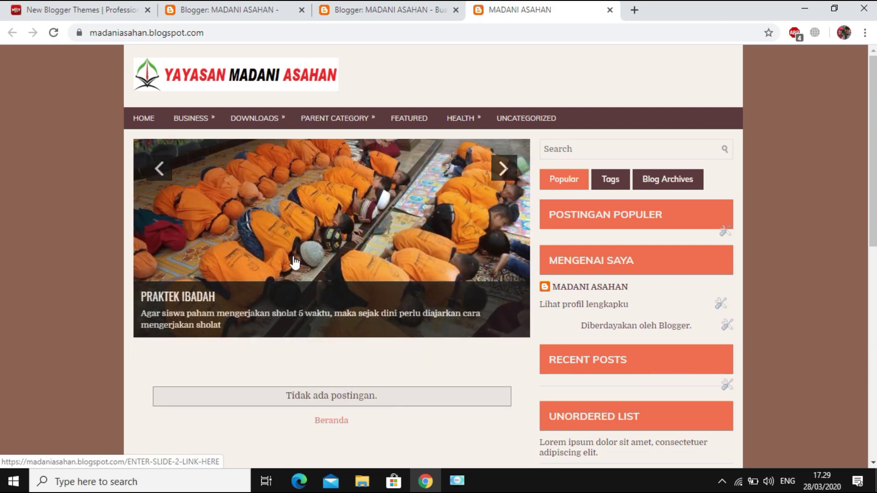
- Return to the theme code and examine the slide 3 and slide 4 blocks with their default image URLs, titles and descriptions
left_click(234, 13)
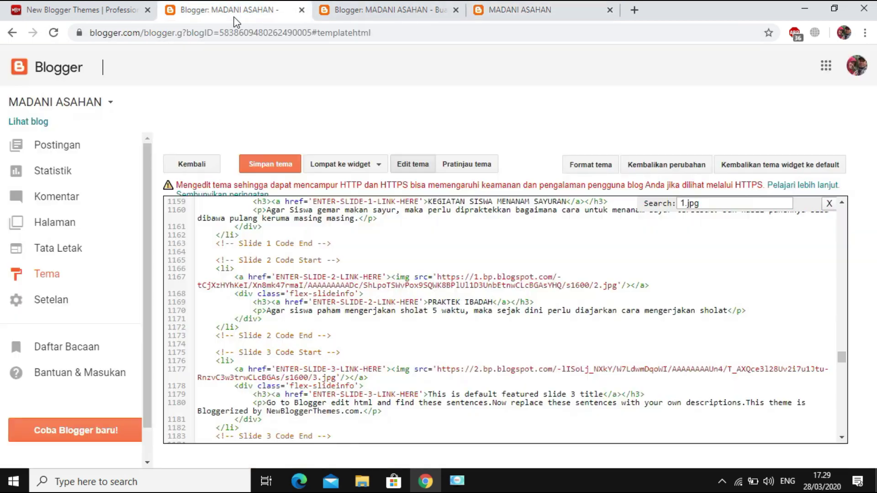
scroll(462, 331, "up", 3)
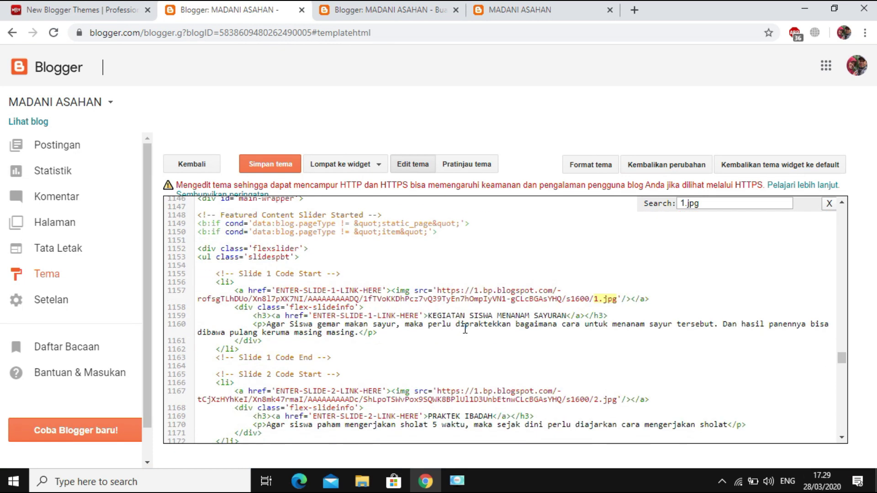
scroll(843, 439, "down", 4)
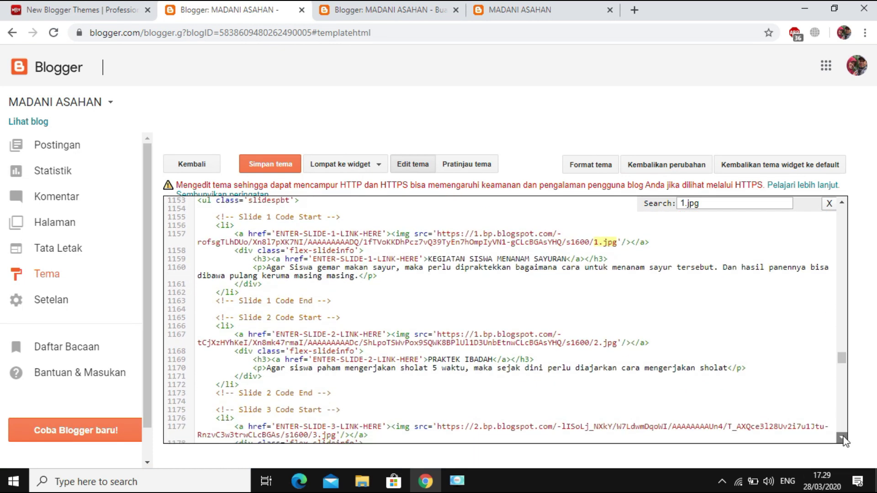
scroll(843, 438, "down", 2)
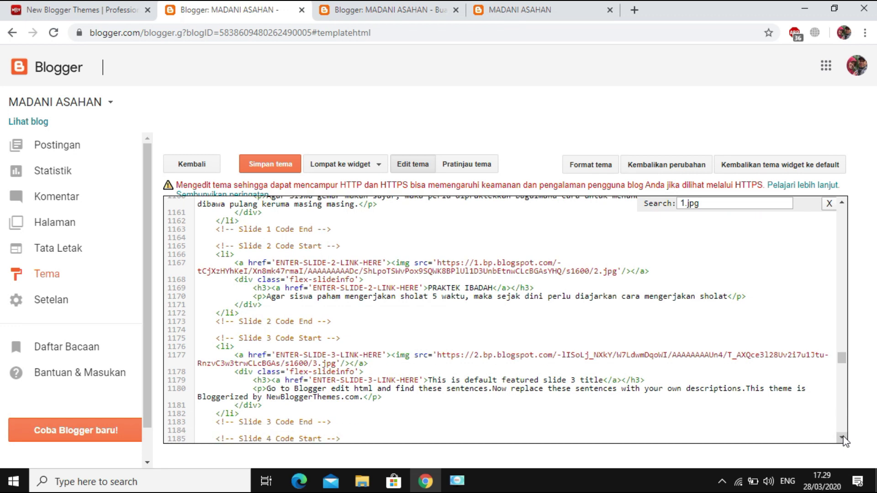
scroll(844, 441, "down", 1)
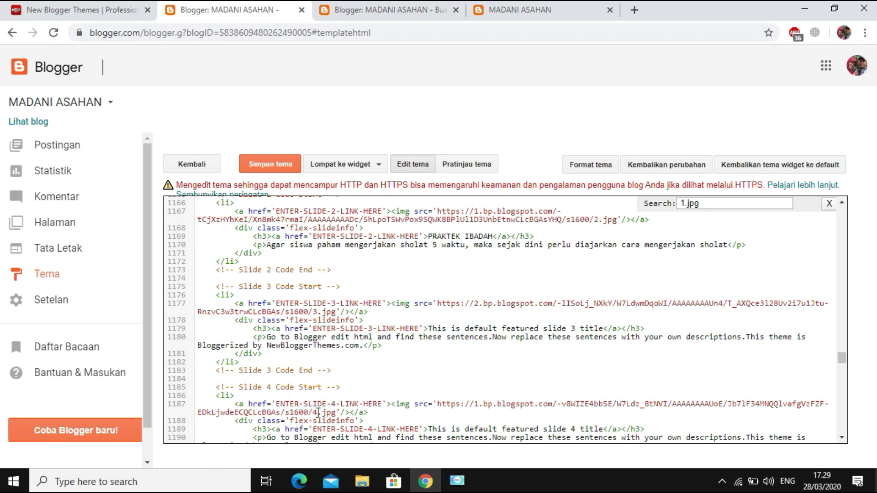
scroll(843, 438, "down", 5)
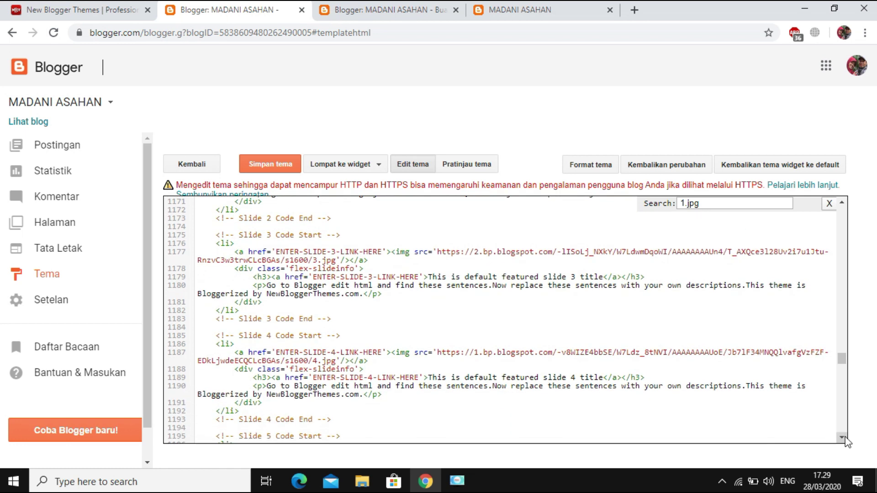
scroll(843, 438, "down", 3)
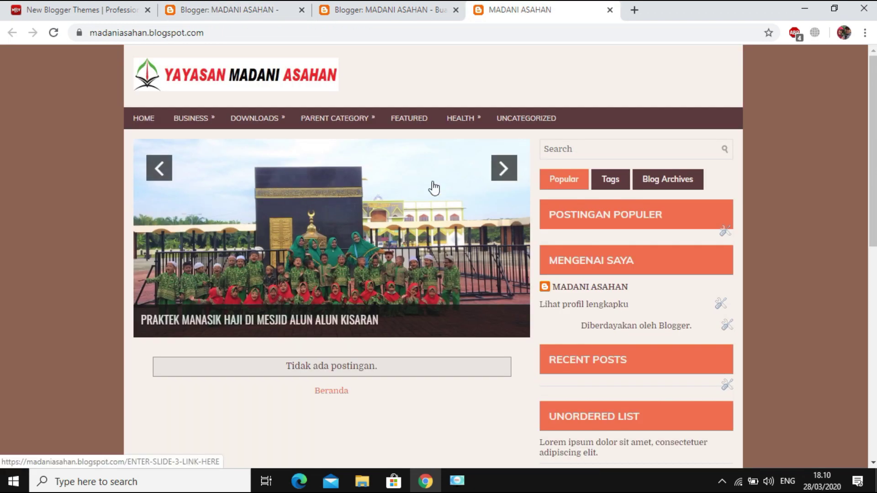
- Page through the featured slider on the live blog to review the customized slides
left_click(497, 180)
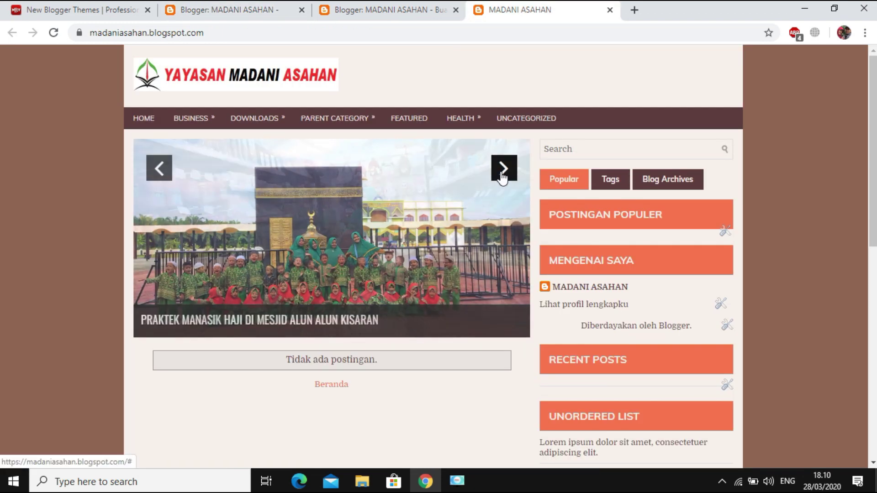
left_click(502, 177)
left_click(502, 177)
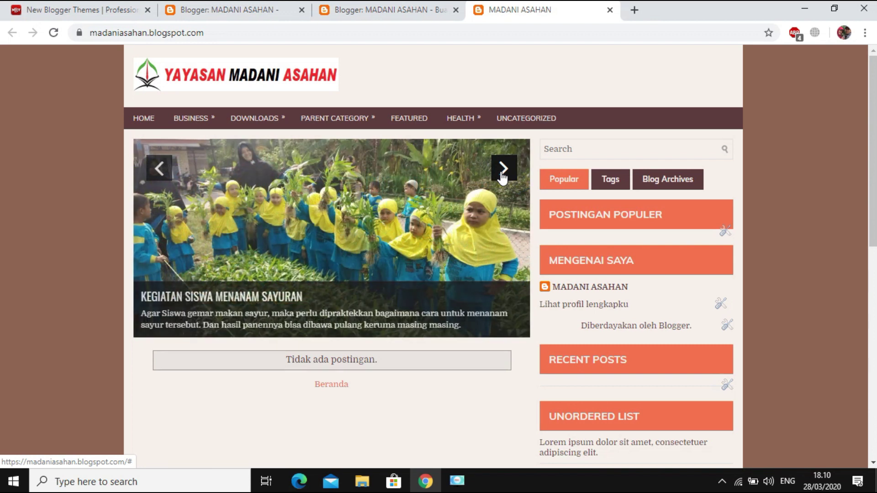
left_click(503, 177)
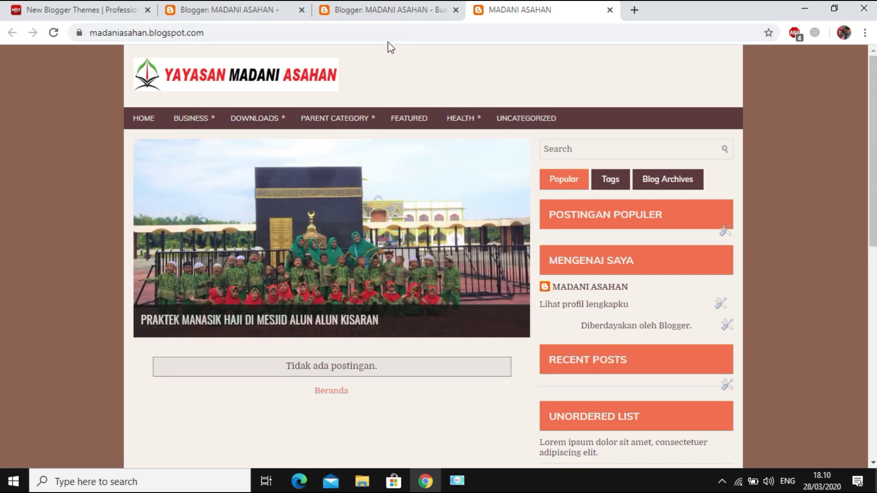
- Return to the blog's theme page and reopen the theme's HTML code for editing
left_click(222, 14)
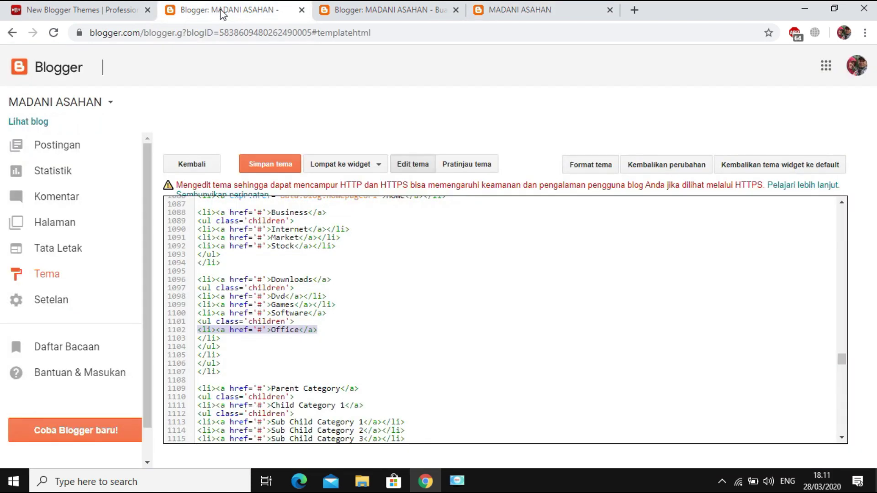
left_click(52, 284)
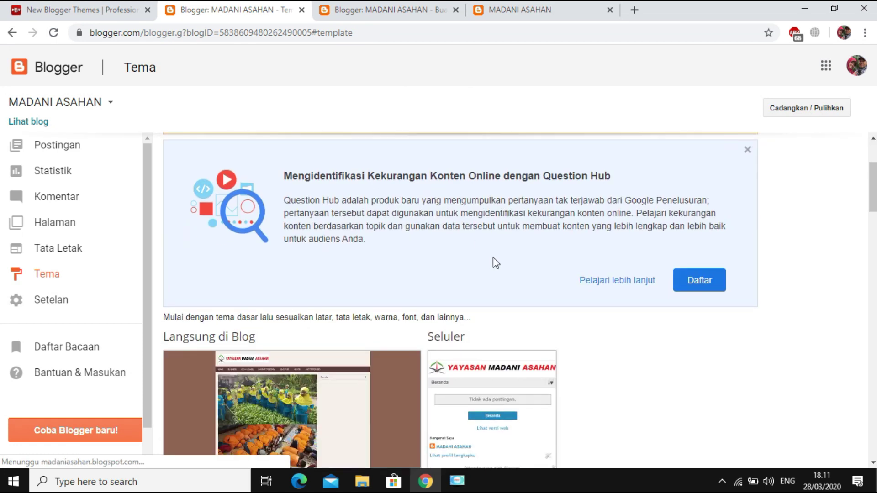
scroll(493, 261, "down", 5)
left_click(338, 302)
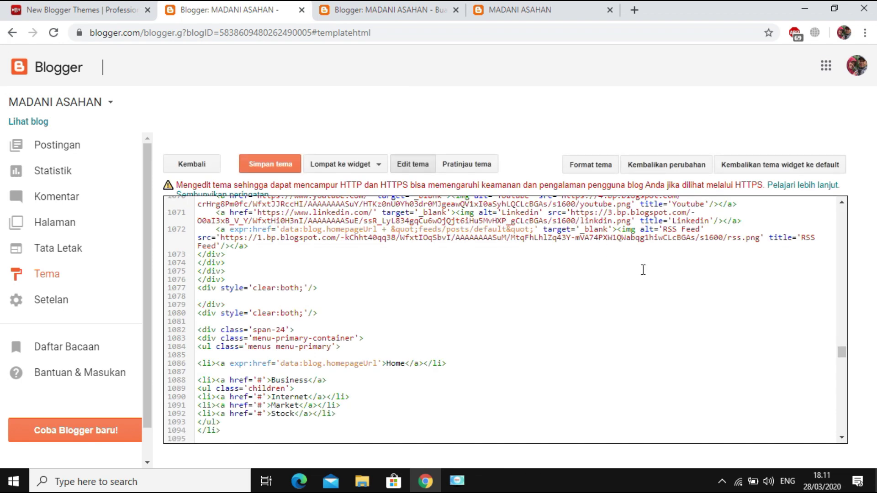
- Check the sub-items of the Business menu on the live blog and return to the theme code
left_click(514, 11)
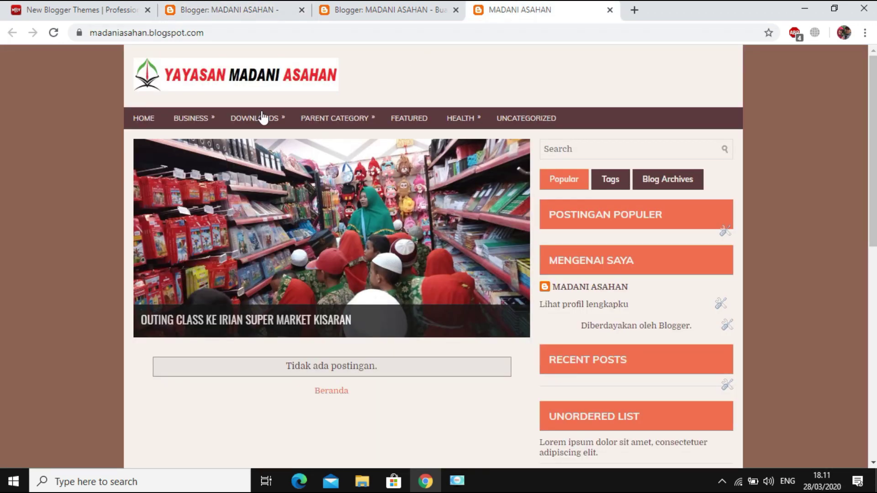
mouse_move(176, 124)
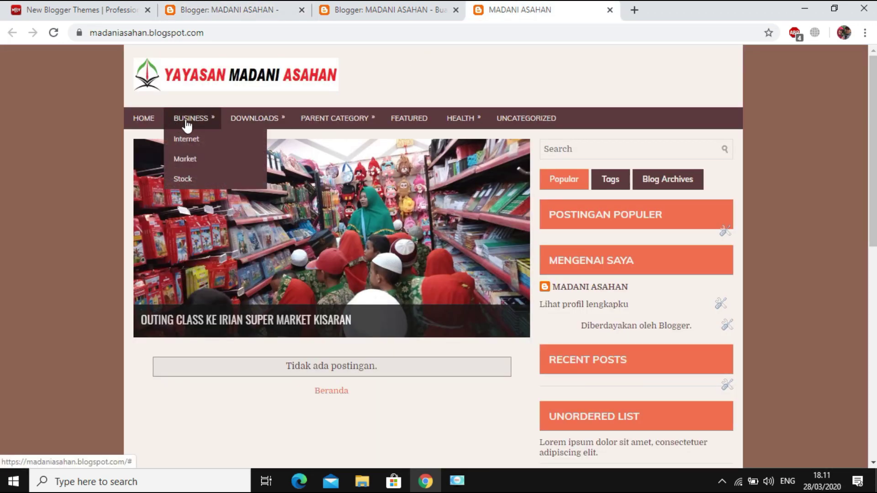
left_click(244, 18)
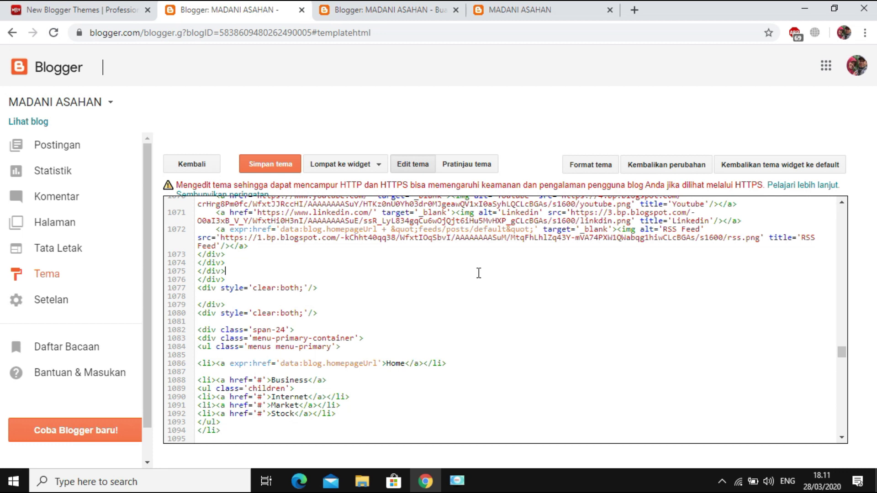
- Search the theme code for "BUSINESS" and examine the link and label of that navigation menu entry
key("ctrl+f")
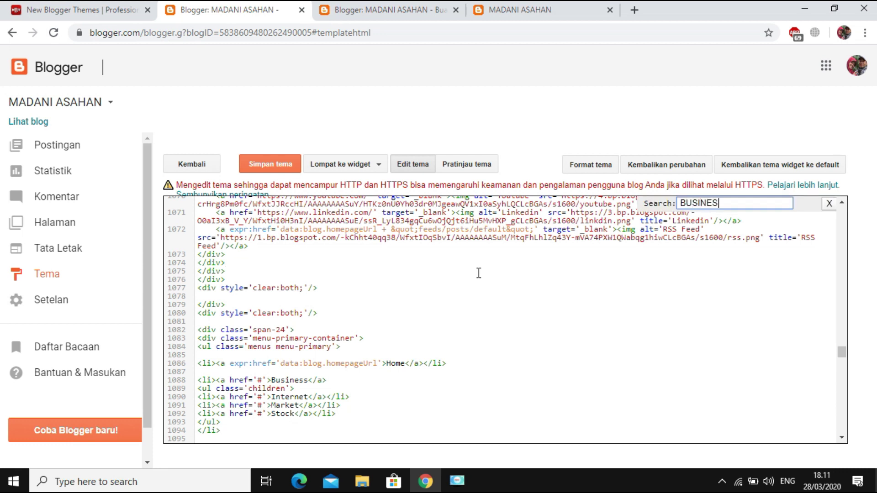
key("Return")
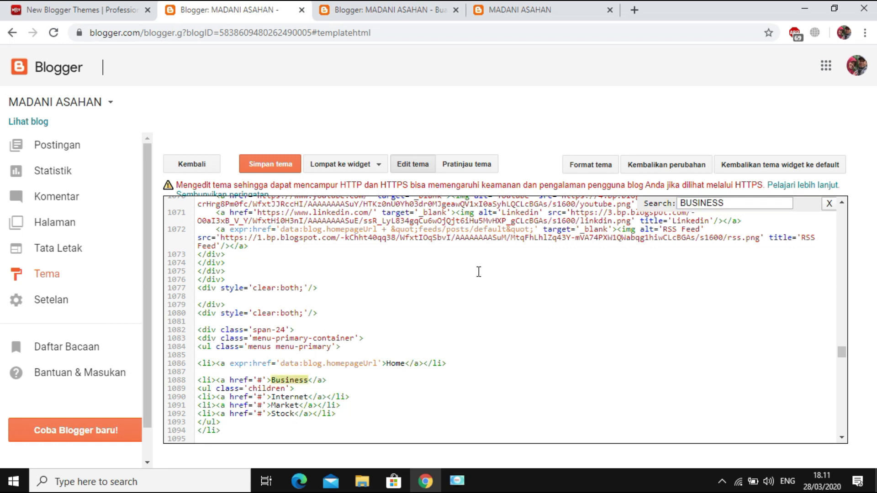
scroll(483, 273, "down", 4)
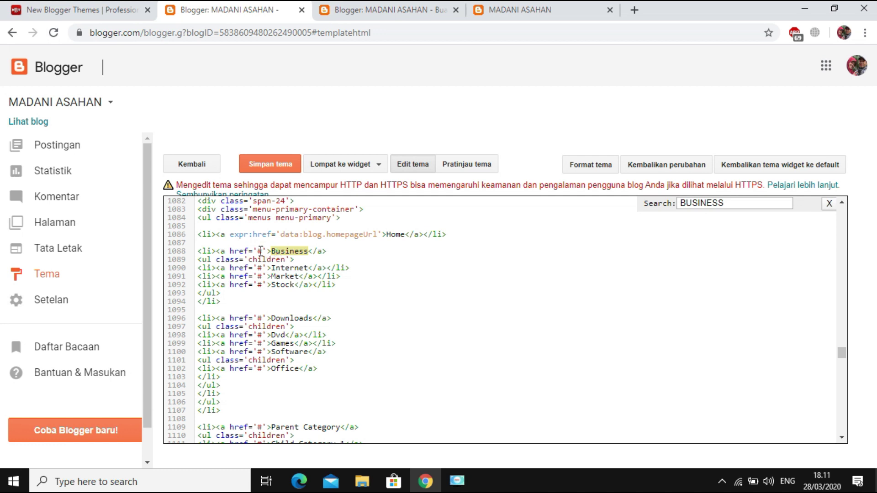
left_click_drag(259, 251, 263, 251)
left_click_drag(293, 251, 305, 252)
- Compare the located code entry with the Business menu on the live blog
left_click(515, 14)
mouse_move(198, 128)
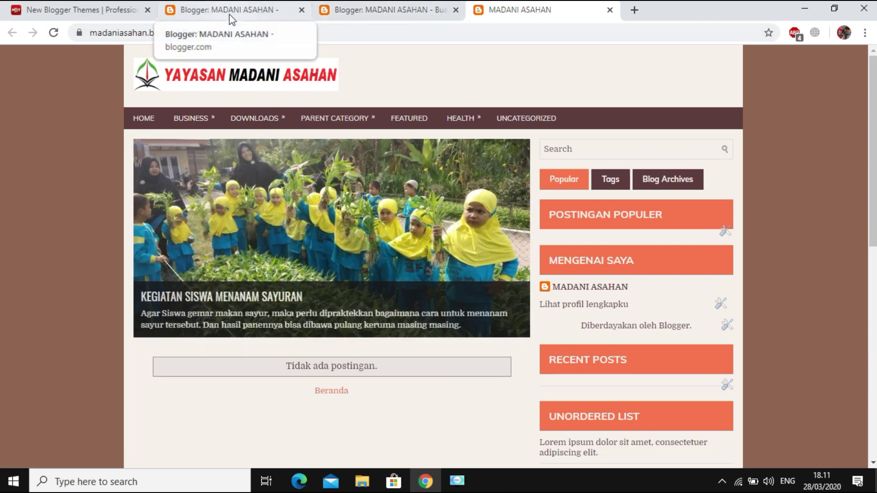
left_click(228, 14)
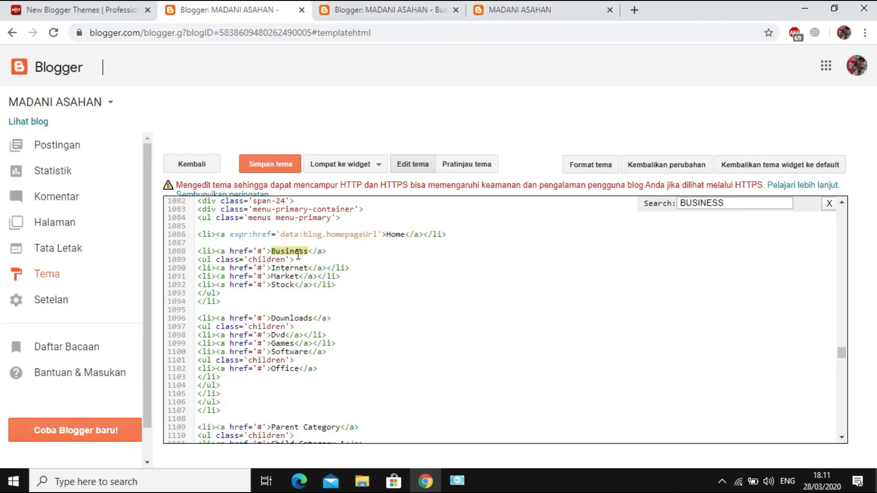
- Replace the Business menu label in the theme code with "MADRASAH"
type("sales")
key("BackSpace")
key("BackSpace")
key("BackSpace")
key("BackSpace")
key("BackSpace")
type("MADRASAH")
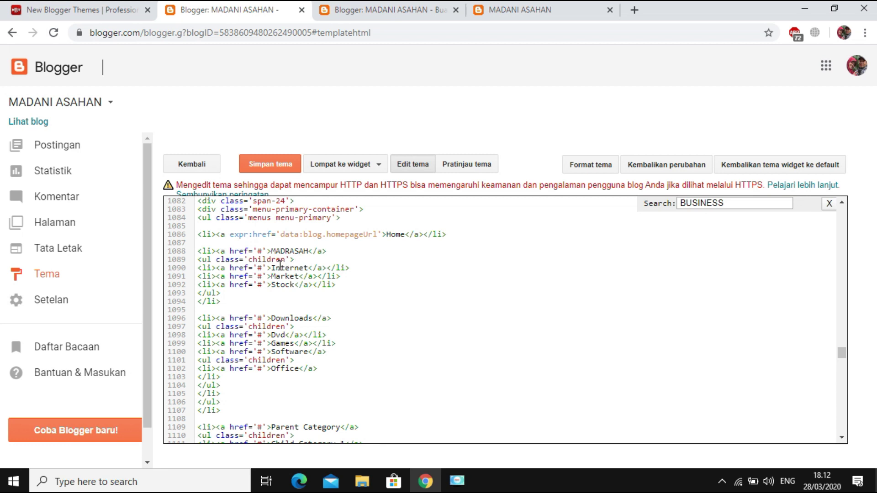
- Replace the Internet sub-item's label under the MADRASAH menu with "SEJARAH BERDIRI"
left_click_drag(273, 268, 310, 267)
key("BackSpace")
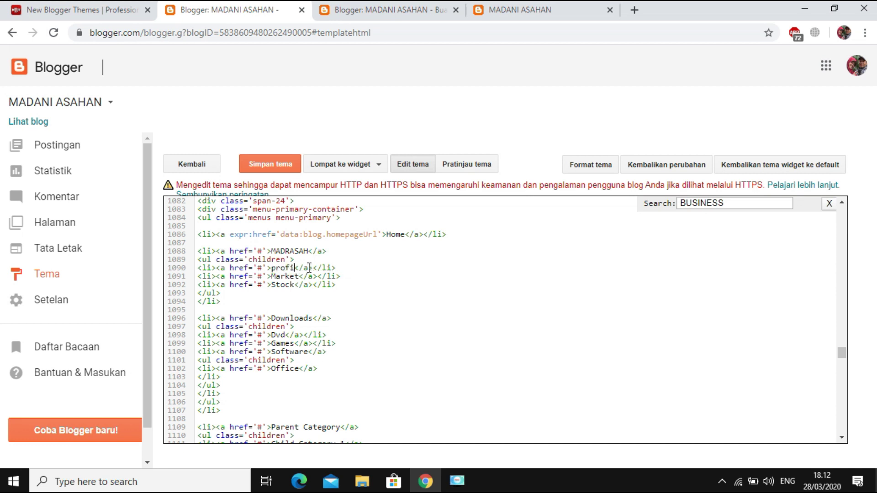
type("PROFIL")
left_click_drag(273, 269, 290, 271)
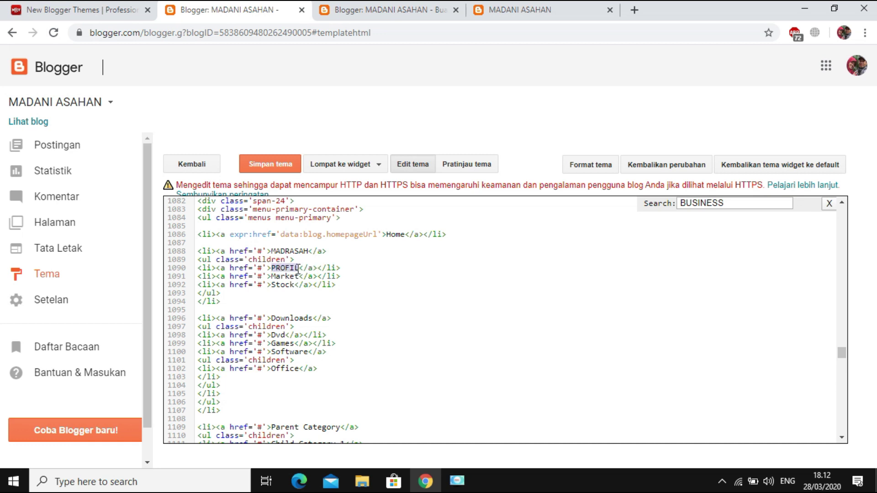
type("SEJARAH BER")
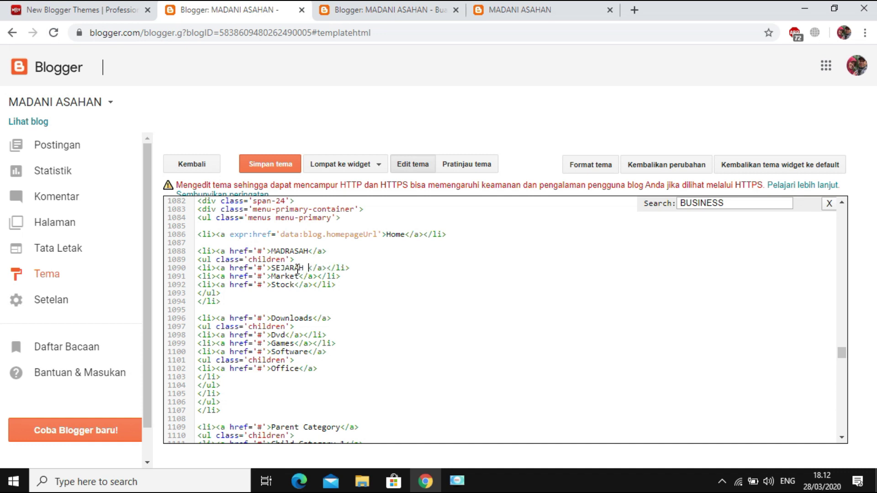
type("DIRI")
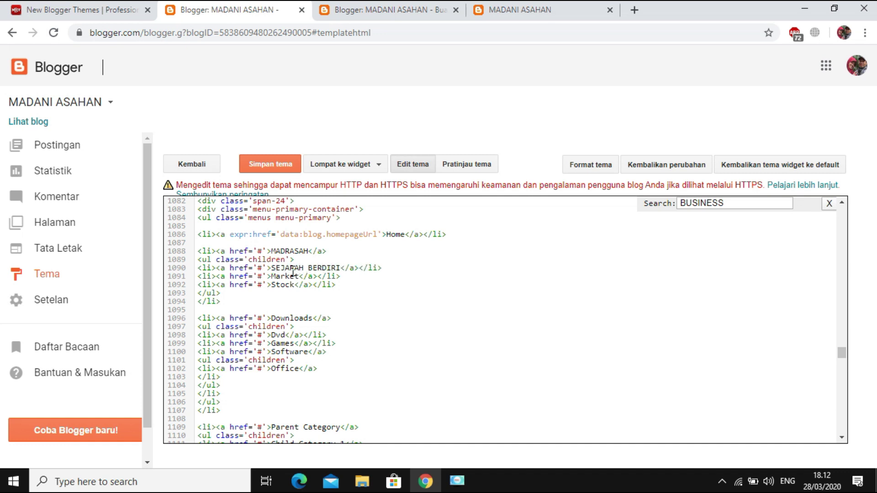
- Rename the Market sub-item to "PROFIL" and the Stock sub-item to "VISI DAN MISI", and save the theme
left_click_drag(272, 276, 303, 278)
type("PROFIL")
left_click_drag(272, 284, 286, 285)
type("VISI DAN MISI")
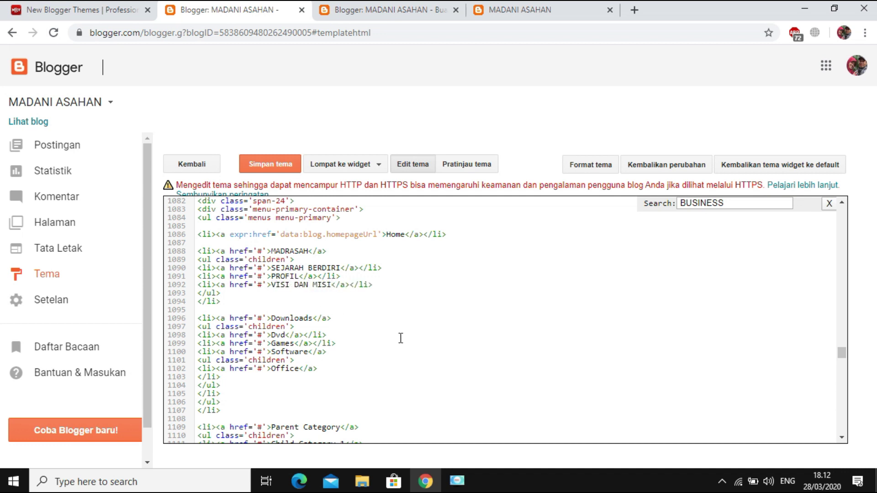
left_click(261, 166)
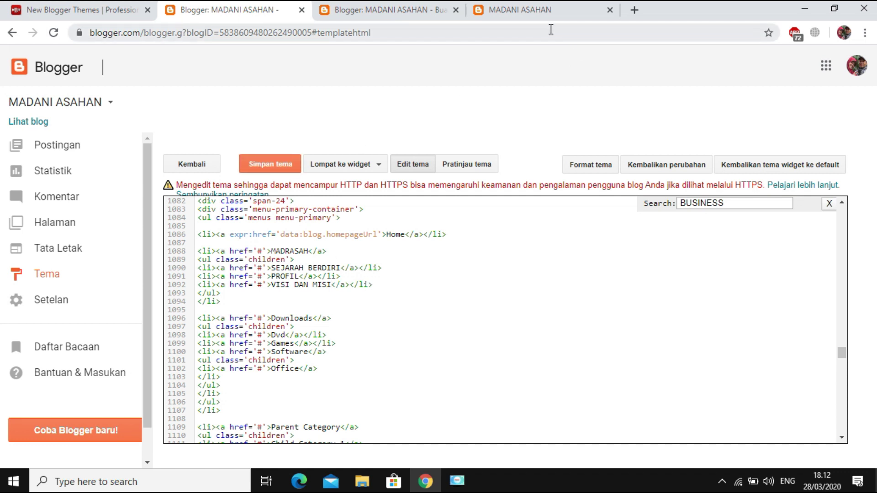
- Reload the live blog, check the MADRASAH and Downloads menus in the navigation bar, and return to the theme code
left_click(534, 14)
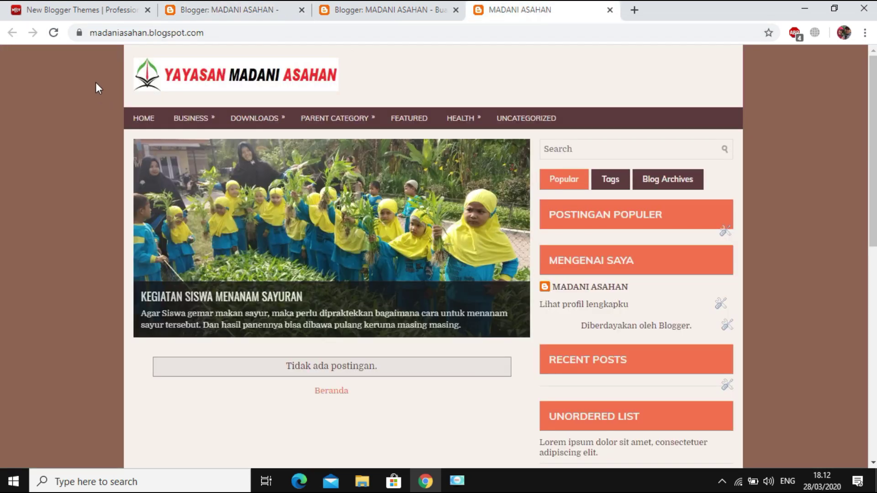
left_click(54, 33)
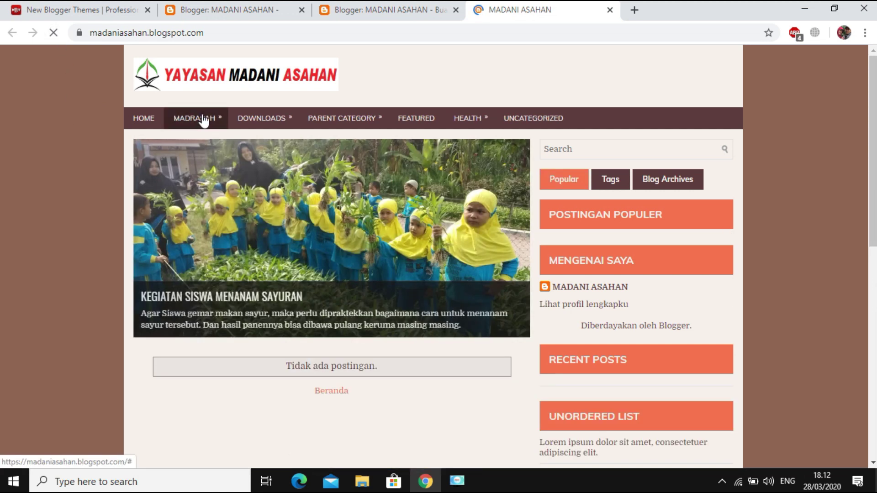
mouse_move(204, 121)
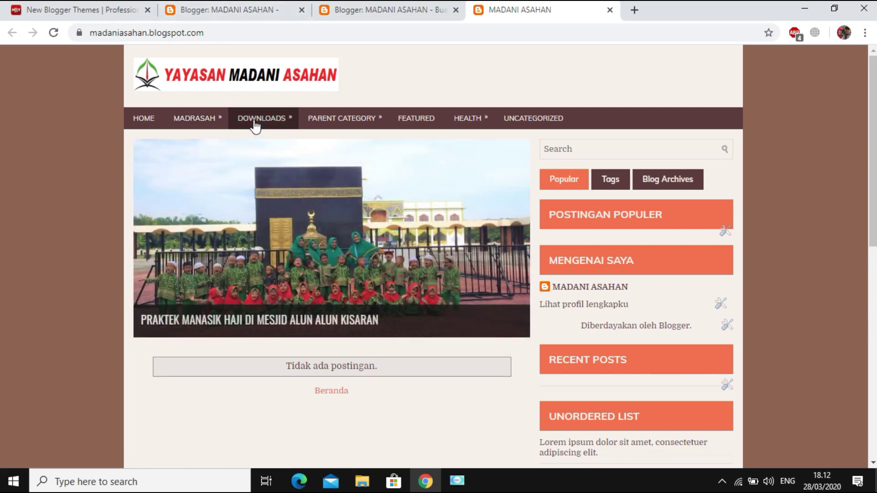
mouse_move(269, 129)
left_click(238, 13)
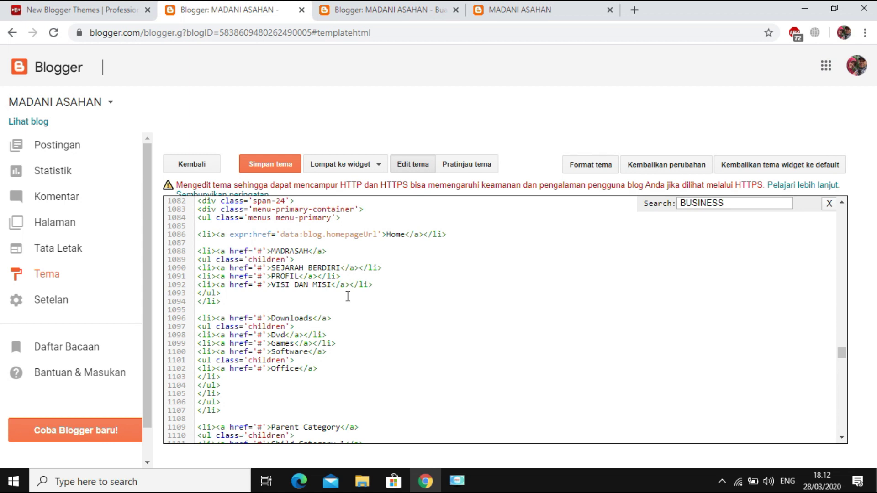
- Replace the Downloads menu label in the theme code with "GURU DAN STAF"
scroll(286, 270, "down", 2)
left_click_drag(273, 254, 313, 255)
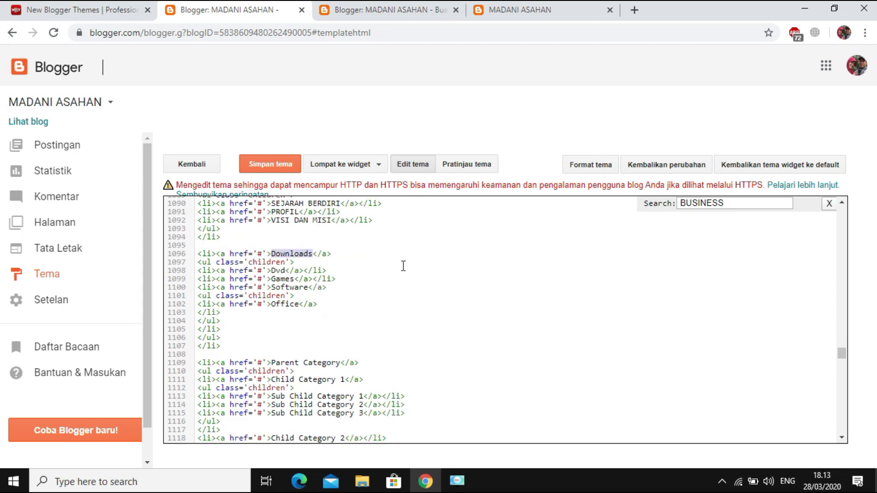
type("Data")
key("BackSpace")
key("BackSpace")
key("BackSpace")
key("BackSpace")
type("GURU DAN STAF")
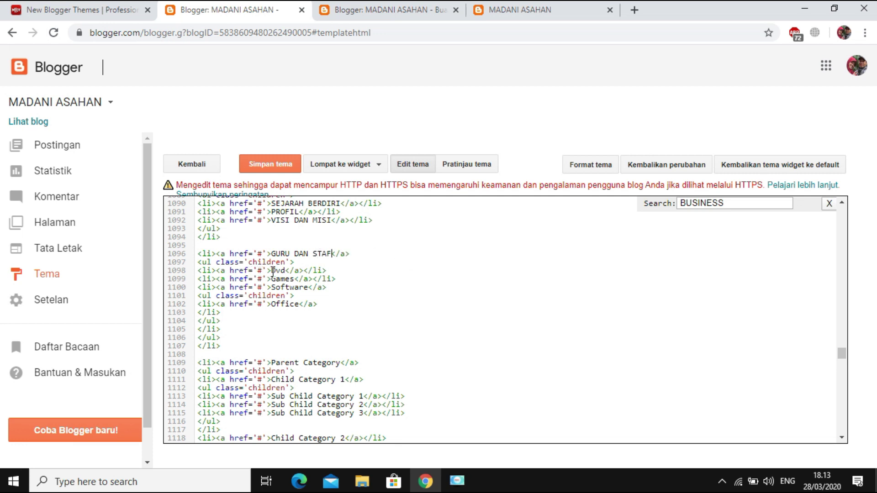
- Rename the Dvd, Games and Software sub-items under GURU DAN STAF to "KEPALA MADRASAH", "GURU" and "STAF TATA USAHA"
left_click_drag(272, 271, 286, 274)
type("KEPALA MADRASAH")
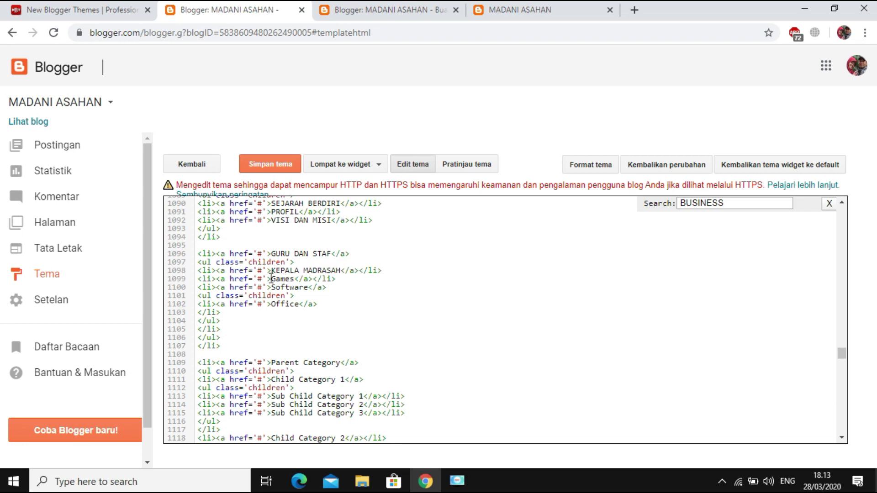
left_click_drag(272, 279, 294, 279)
type("GURU")
left_click_drag(274, 287, 309, 285)
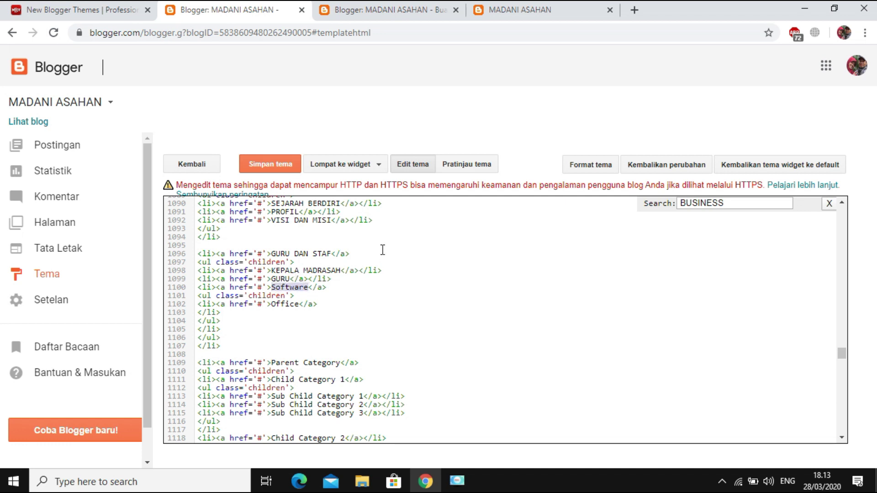
type("STAF TATA USAHA")
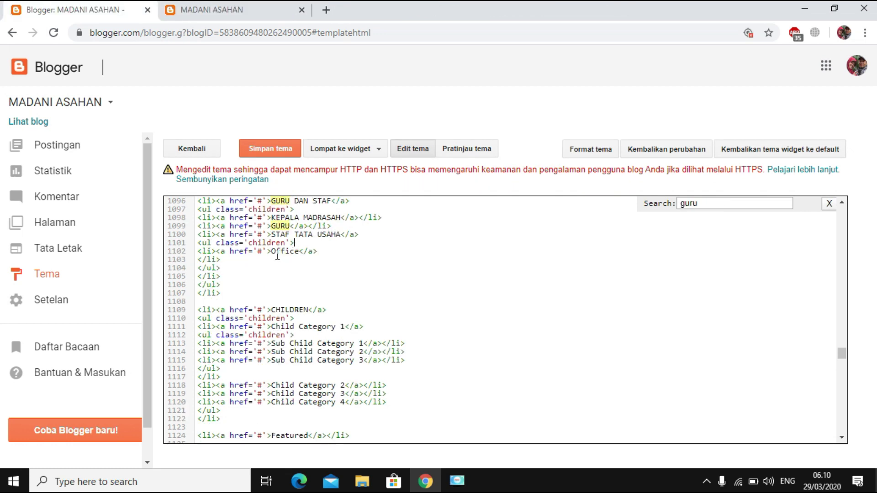
- Check the GURU DAN STAF menu and its STAF TATA USAHA submenu on the live blog, and return to the theme code
left_click(197, 11)
mouse_move(260, 68)
mouse_move(288, 113)
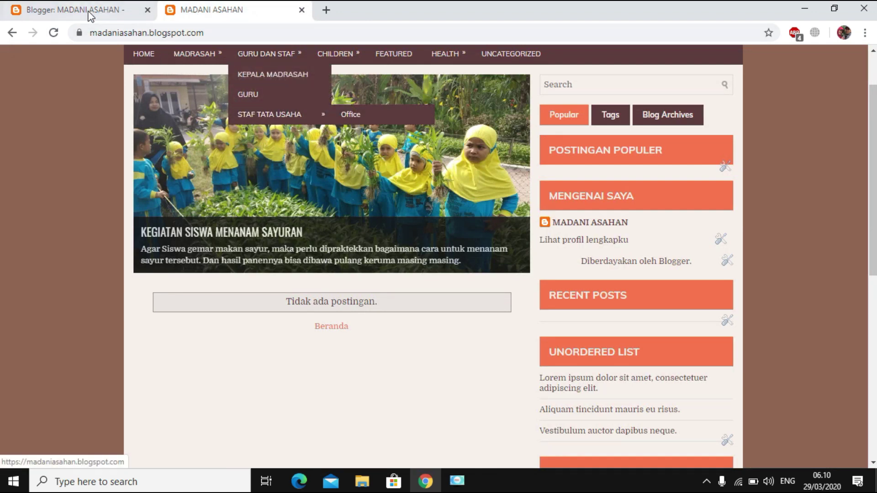
left_click(106, 12)
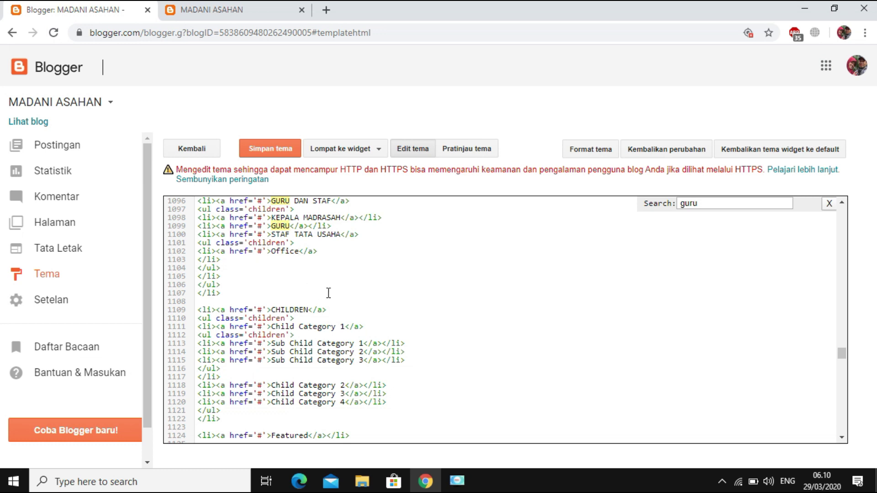
- Delete the Office label under STAF TATA USAHA, leaving its link empty, and save the theme
key("BackSpace")
key("BackSpace")
key("BackSpace")
key("BackSpace")
key("BackSpace")
key("BackSpace")
scroll(365, 246, "down", 3)
scroll(365, 245, "up", 3)
left_click_drag(273, 310, 307, 309)
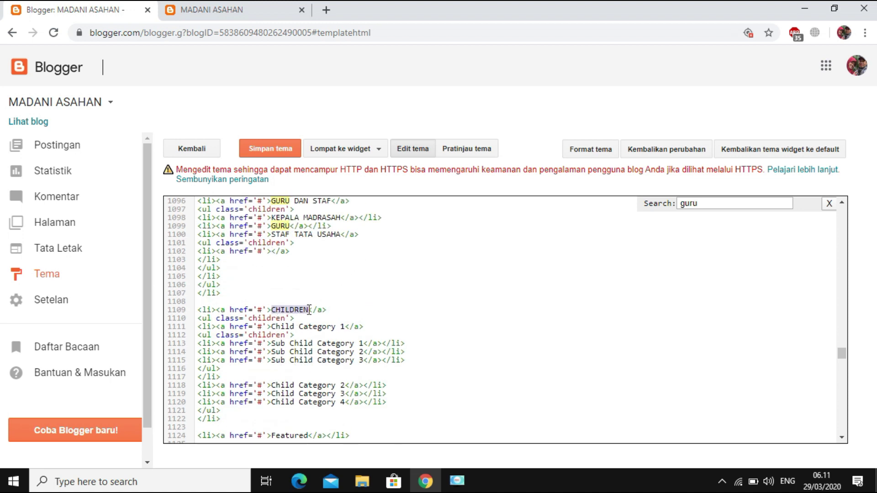
left_click(271, 151)
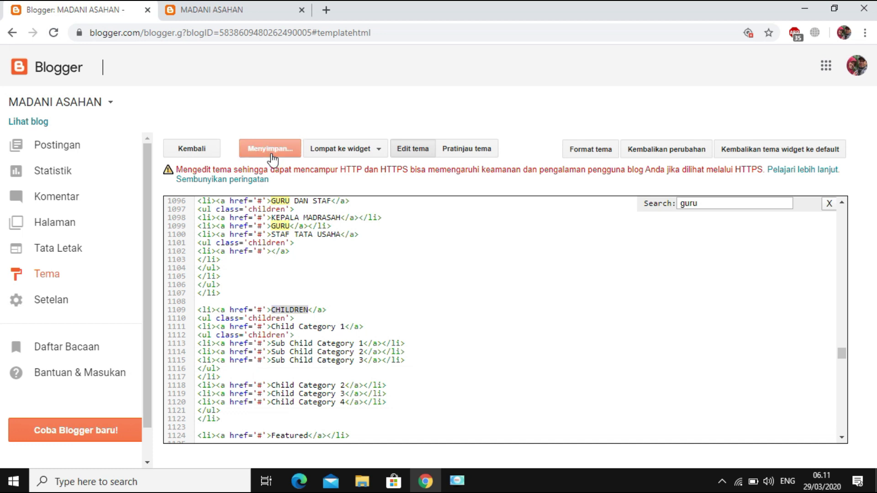
- Reload the live blog, check the GURU DAN STAF and CHILDREN menus, and return to the theme code
left_click(228, 13)
left_click(61, 34)
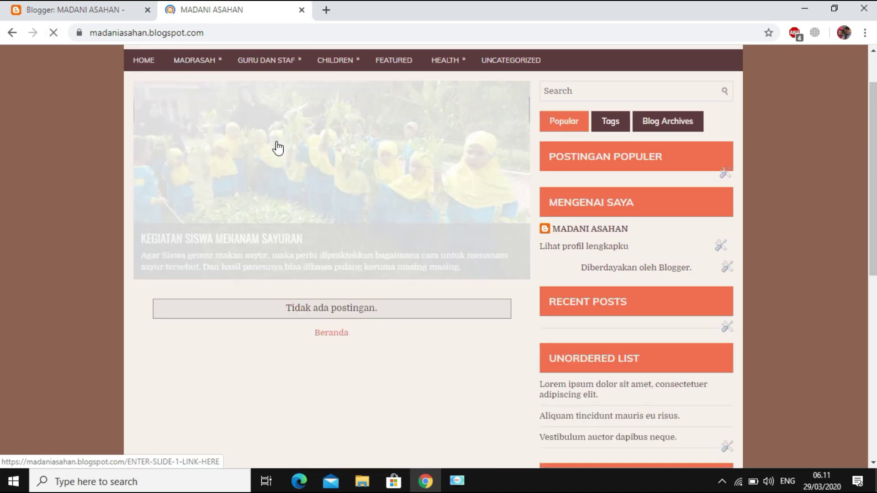
mouse_move(263, 64)
mouse_move(296, 128)
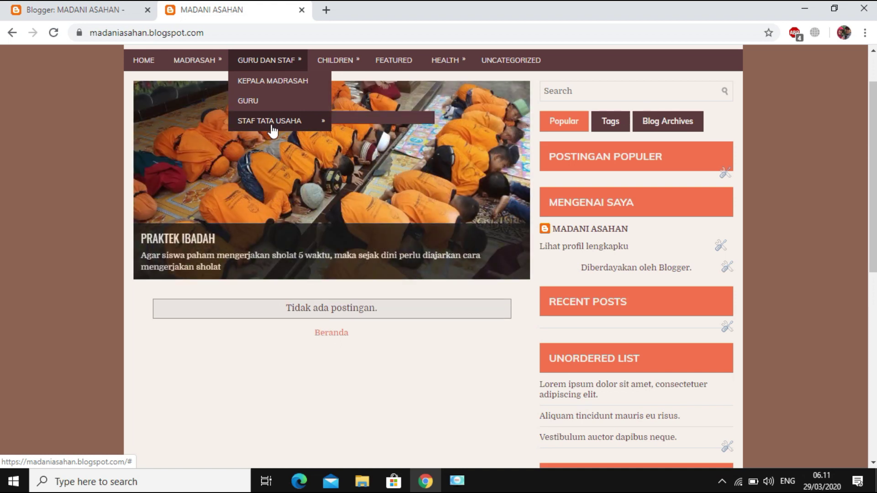
mouse_move(341, 66)
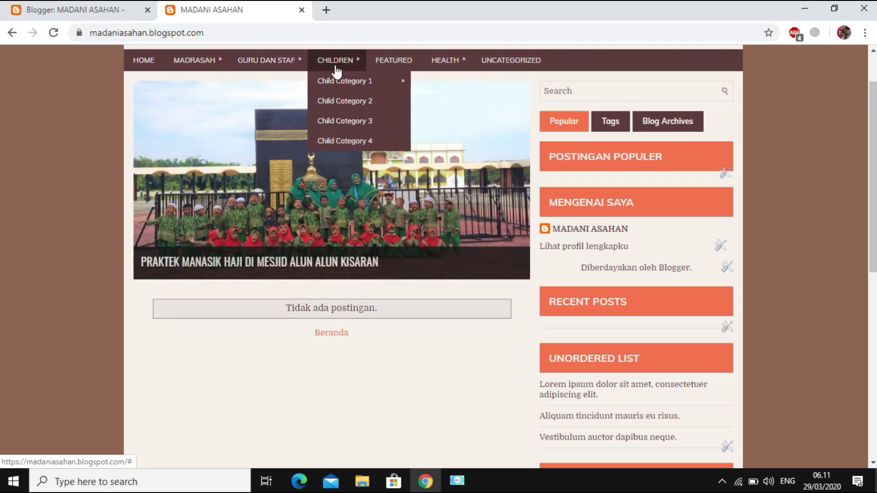
left_click(85, 9)
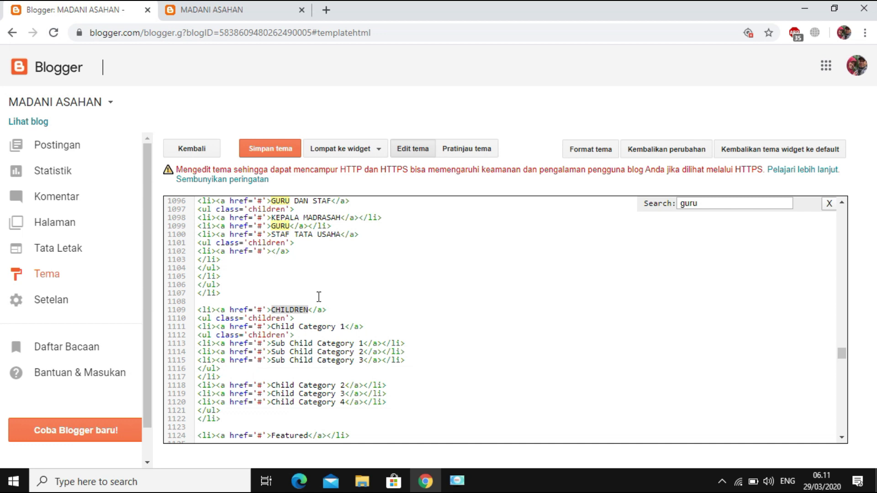
- Replace the CHILDREN menu label in the theme code with "EKTRA KURIKULER"
left_click(295, 311)
left_click_drag(272, 310, 309, 310)
key("BackSpace")
type("ESTR")
key("BackSpace")
key("BackSpace")
key("BackSpace")
type("KTRA KURIKULER")
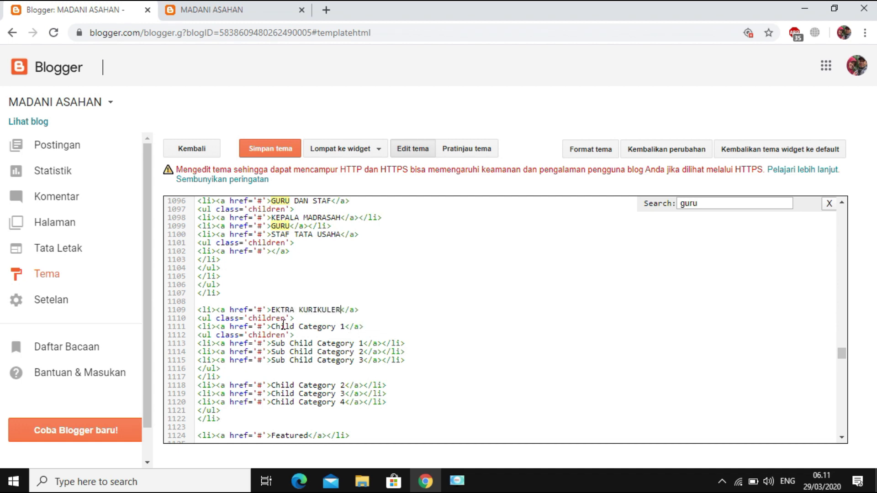
- Rename the Child Category 1 sub-item to "ATLETIK" and compare its nested items with the menu on the live blog
left_click_drag(273, 327, 345, 326)
type("ATLETIK")
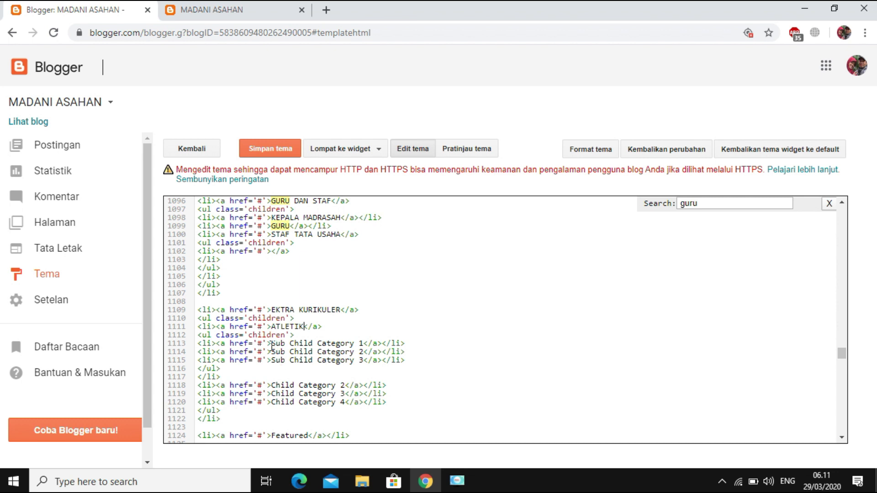
left_click_drag(271, 343, 353, 343)
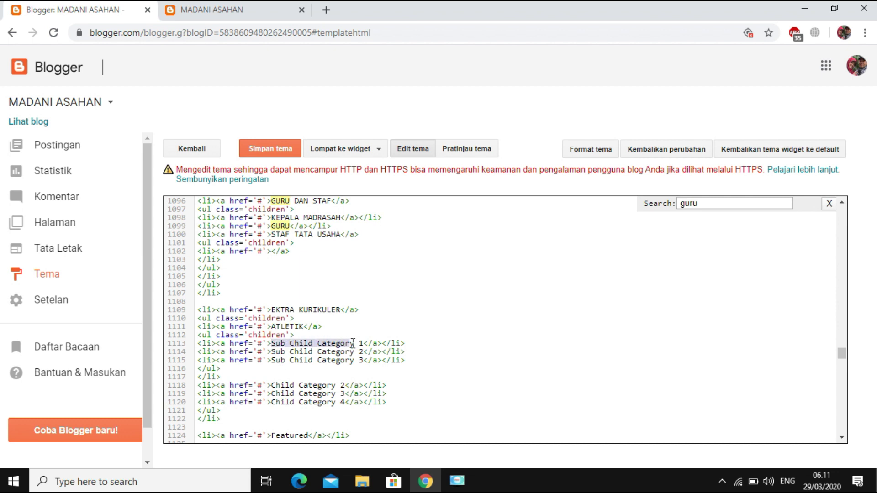
left_click(221, 11)
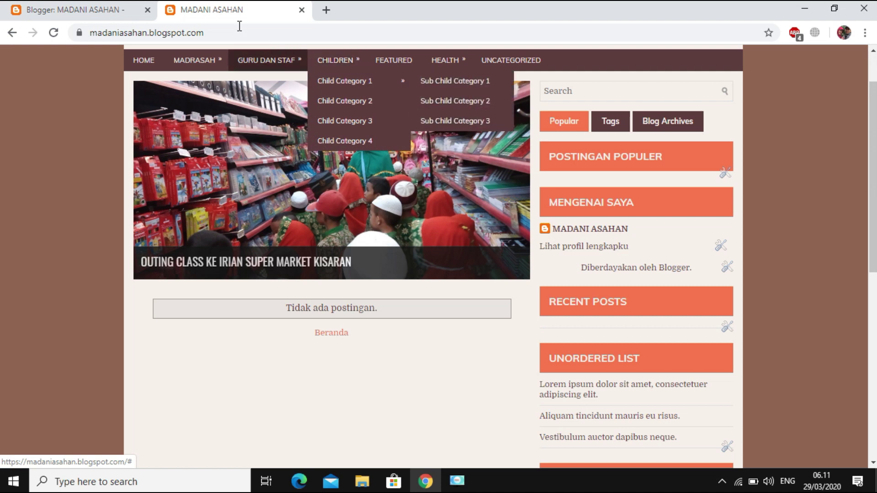
left_click(118, 11)
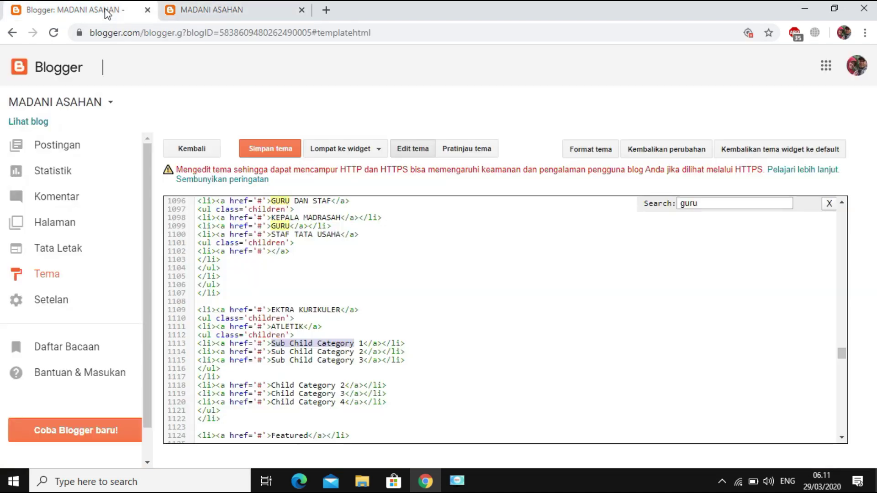
- Delete the label text of Sub Child Category 1, 2 and 3 under ATLETIK, keeping their link tags
left_click(363, 344)
key("BackSpace")
key("BackSpace")
key("BackSpace")
key("BackSpace")
key("BackSpace")
key("BackSpace")
key("BackSpace")
key("BackSpace")
key("BackSpace")
key("BackSpace")
key("BackSpace")
key("BackSpace")
key("BackSpace")
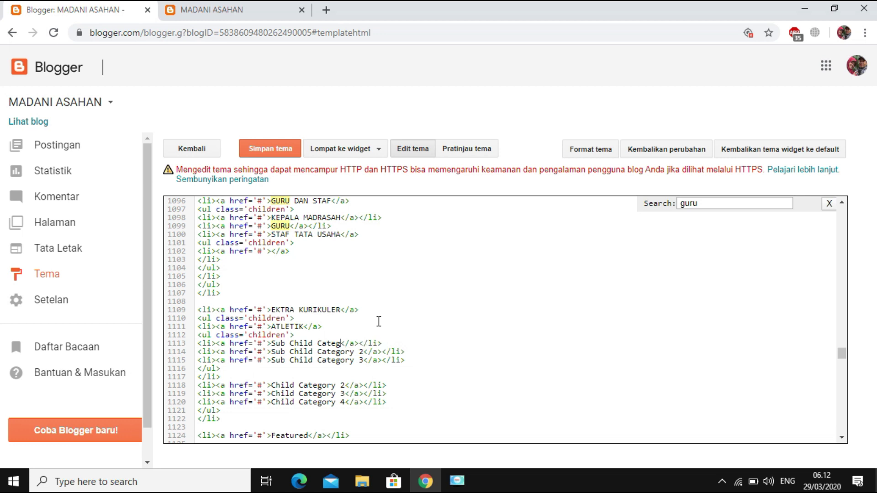
key("BackSpace")
key("BackSpace")
key("BackSpace")
key("BackSpace")
key("BackSpace")
key("BackSpace")
key("BackSpace")
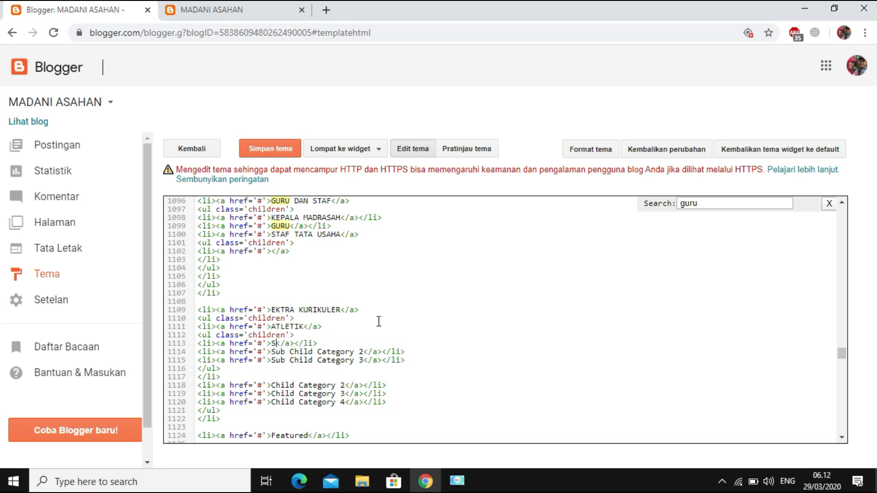
left_click(367, 352)
key("BackSpace")
key("BackSpace")
key("BackSpace")
key("BackSpace")
key("BackSpace")
key("BackSpace")
key("BackSpace")
key("BackSpace")
key("BackSpace")
key("BackSpace")
key("BackSpace")
key("BackSpace")
key("BackSpace")
key("BackSpace")
key("BackSpace")
key("BackSpace")
key("BackSpace")
key("BackSpace")
key("BackSpace")
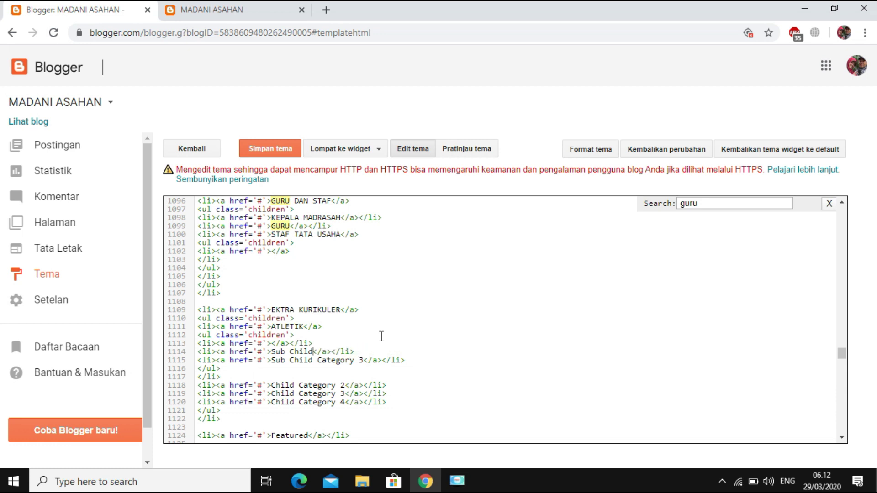
key("BackSpace")
left_click(363, 359)
key("BackSpace")
key("BackSpace")
key("BackSpace")
key("BackSpace")
key("BackSpace")
key("BackSpace")
key("BackSpace")
key("BackSpace")
key("BackSpace")
key("BackSpace")
key("BackSpace")
key("BackSpace")
key("BackSpace")
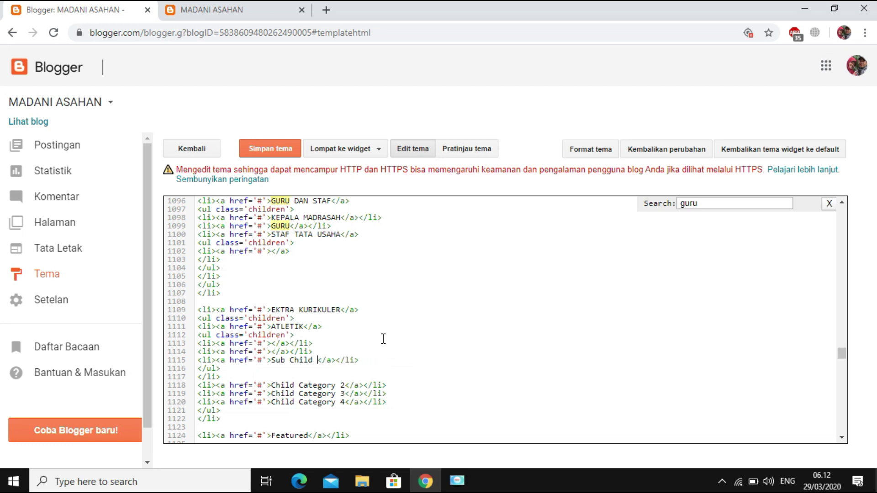
key("BackSpace")
key("BackSpace")
key("BackSpace")
key("BackSpace")
key("BackSpace")
key("BackSpace")
key("BackSpace")
- Rename the Child Category 2 sub-item to "MARCHING BAND" and Child Category 3 to "PENCAK SILAT"
scroll(383, 338, "down", 1)
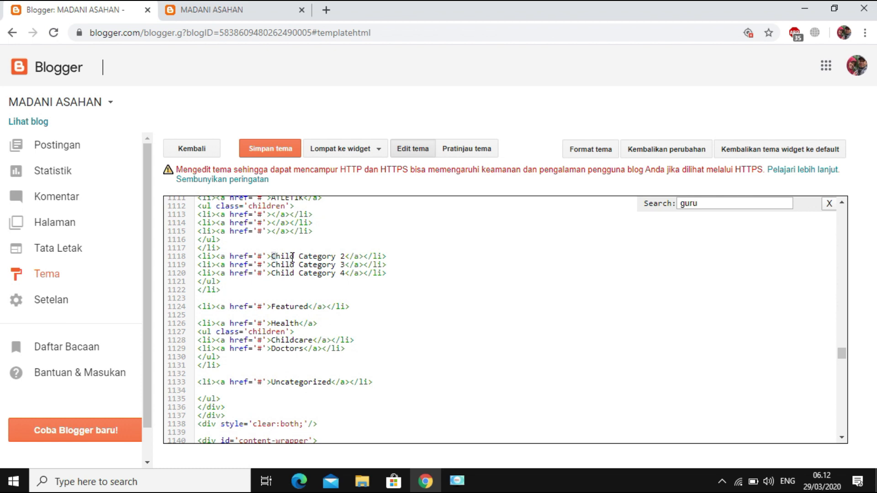
left_click_drag(293, 256, 334, 257)
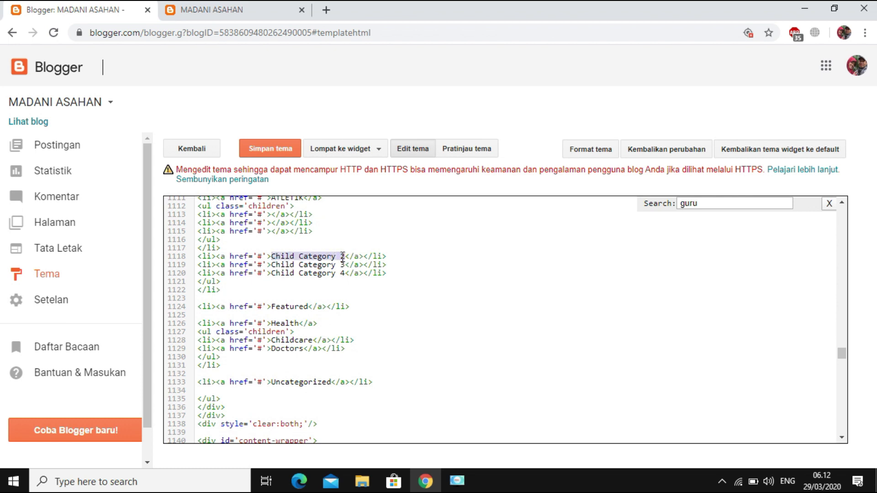
type("MARCHING")
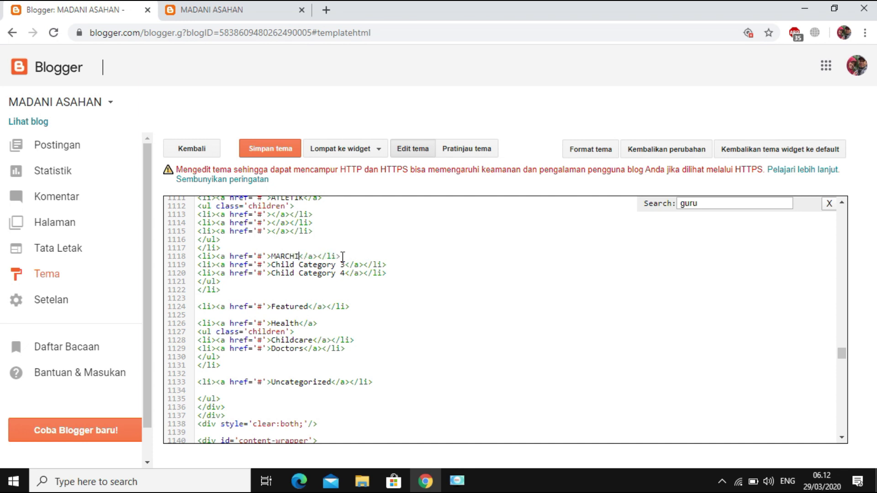
type(" BAND")
left_click_drag(271, 264, 343, 267)
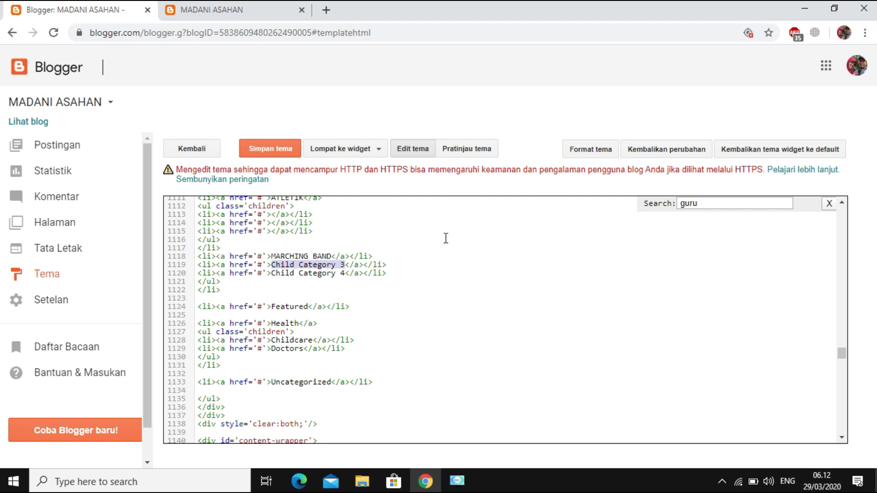
type("PENCAK SUL")
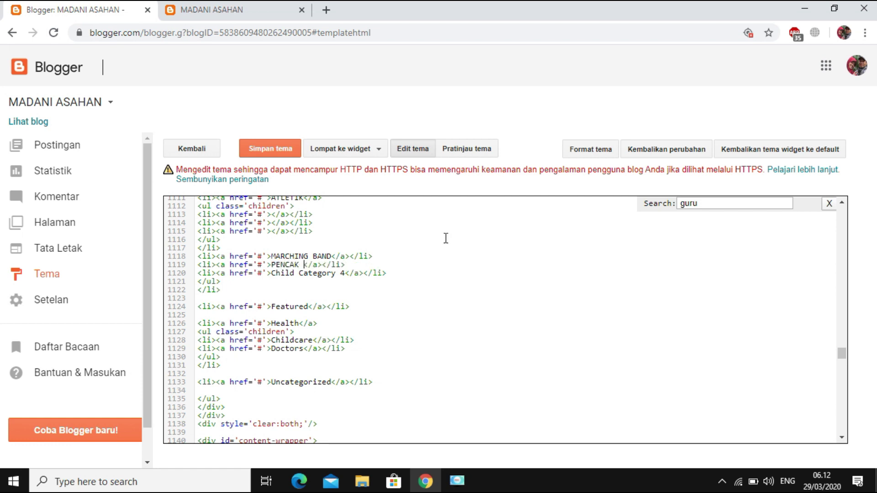
key("BackSpace")
key("BackSpace")
type("ILAT")
- Rename the Child Category 4 sub-item to "NASYID" and save the theme
left_click_drag(273, 273, 346, 273)
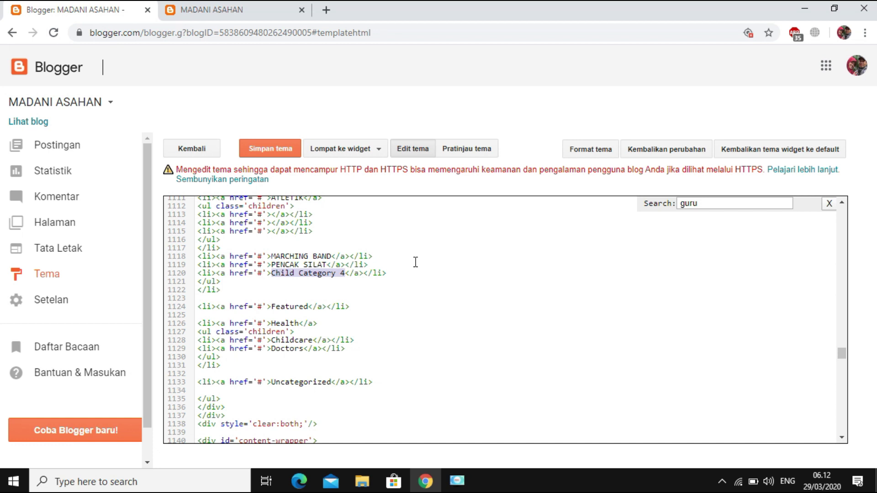
key("BackSpace")
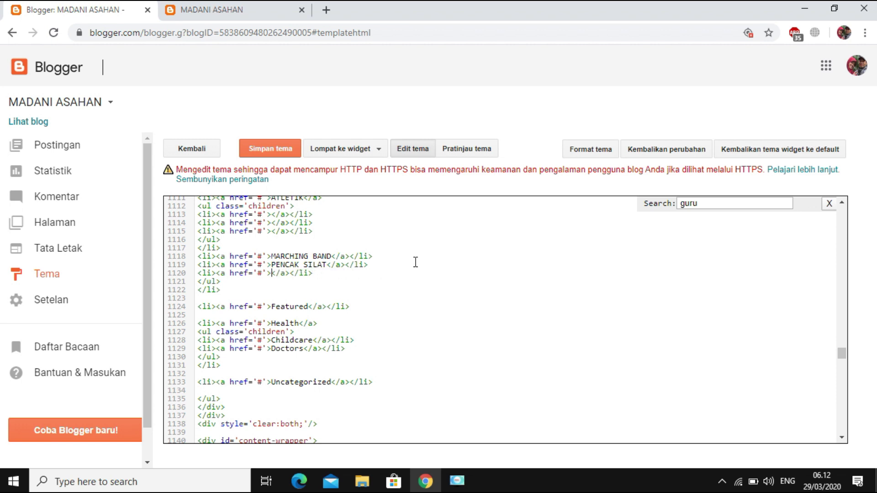
type("NASYID")
left_click(281, 153)
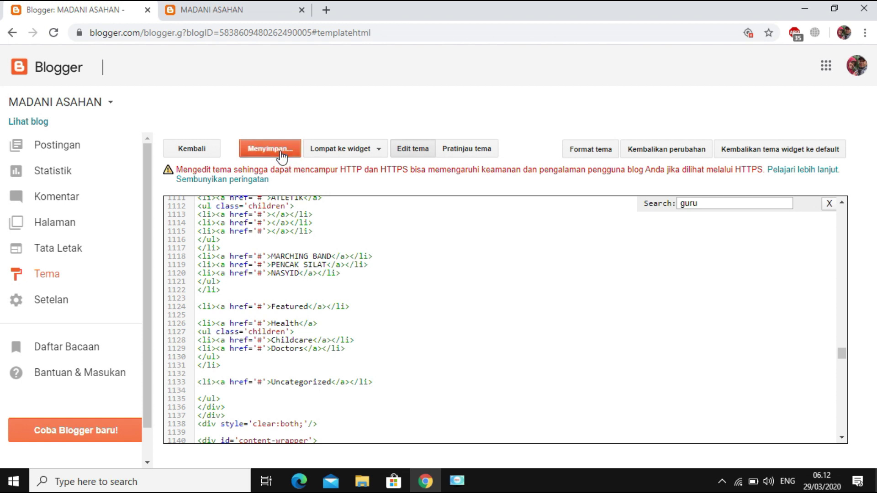
- Reload the live blog, check the EKTRA KURIKULER menu's sub-items, and return to the Featured menu entry in the theme code
left_click(255, 15)
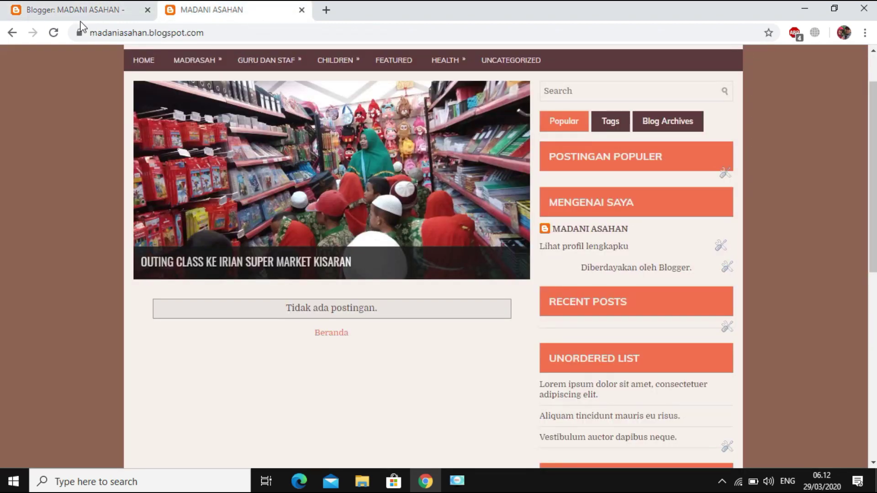
left_click(51, 32)
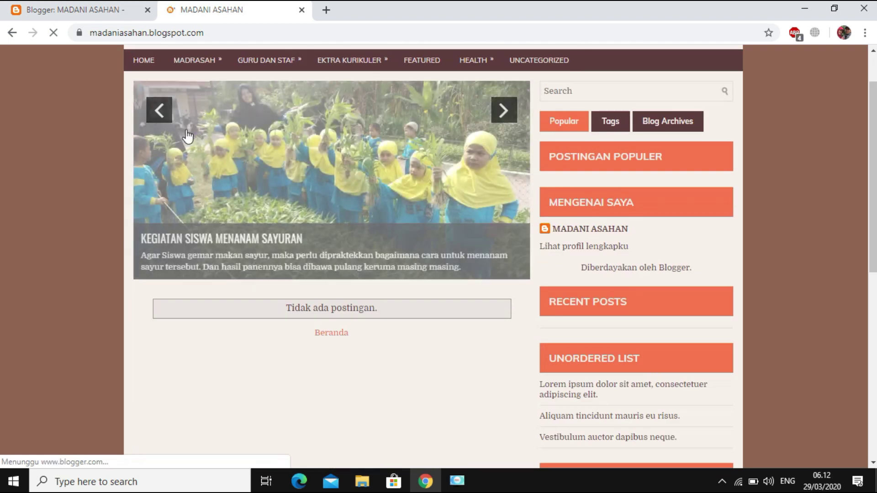
mouse_move(345, 69)
mouse_move(345, 87)
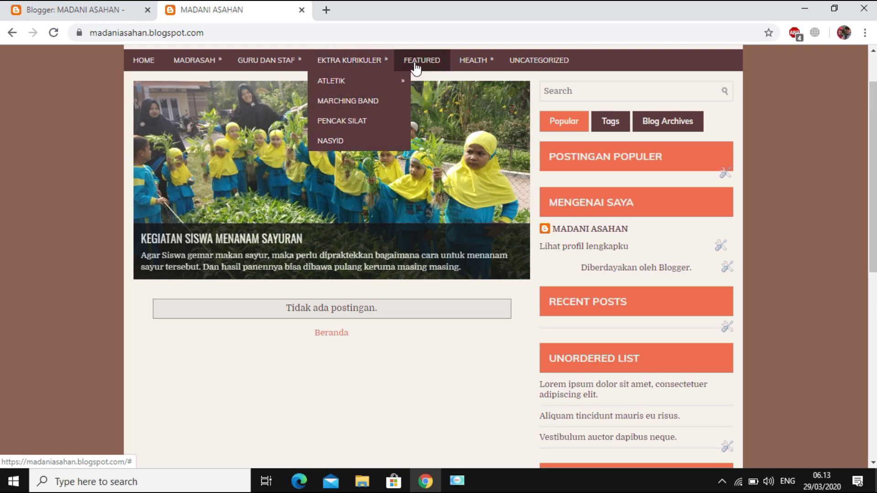
left_click(60, 8)
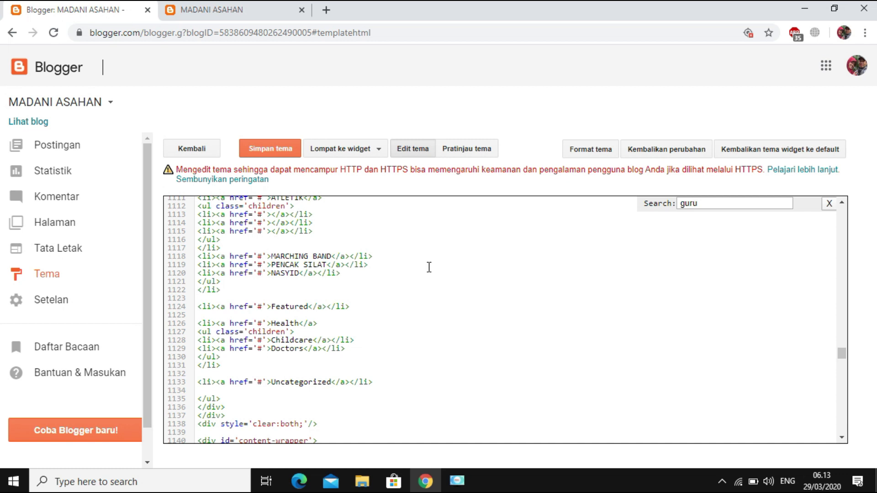
scroll(427, 266, "down", 2)
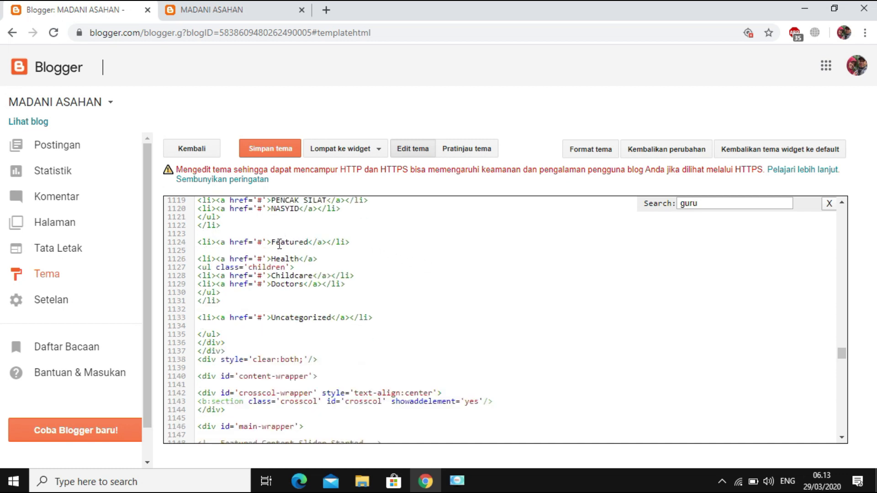
- Rename the Featured menu entry in the theme code to "PRESTASI" and save the theme
left_click_drag(275, 243, 308, 245)
type("PRE")
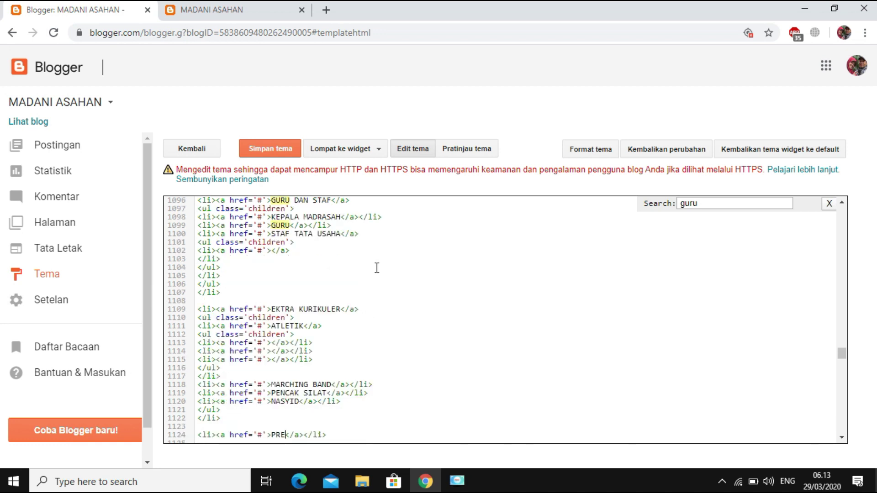
type("STASI")
scroll(376, 267, "down", 3)
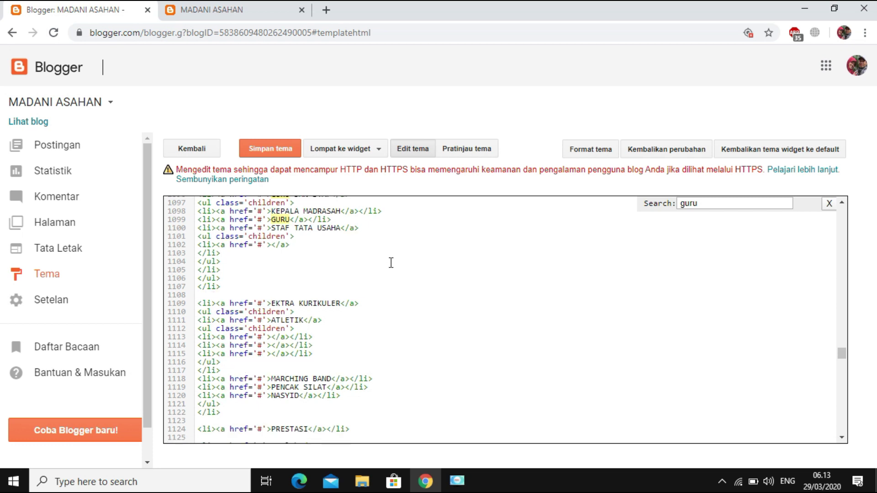
left_click(262, 149)
- Reload the live blog and check the renamed PRESTASI entry and the sub-items of the HEALTH menu
left_click(212, 12)
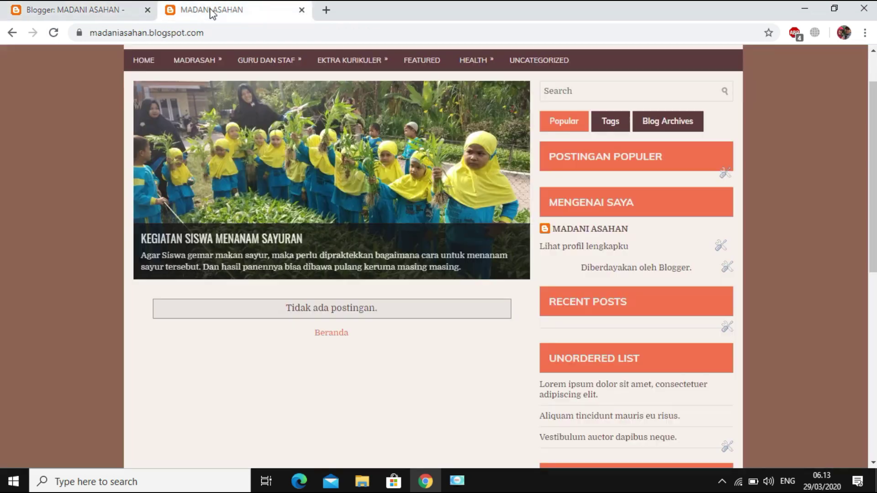
left_click(54, 34)
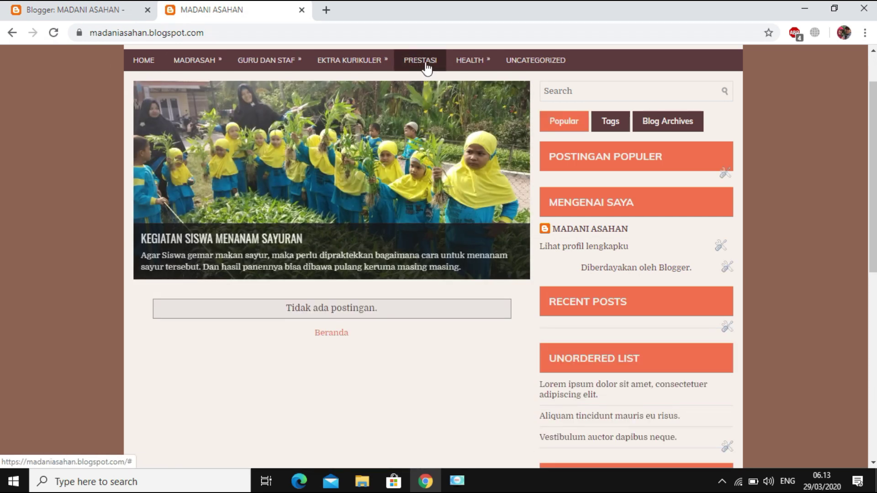
mouse_move(475, 64)
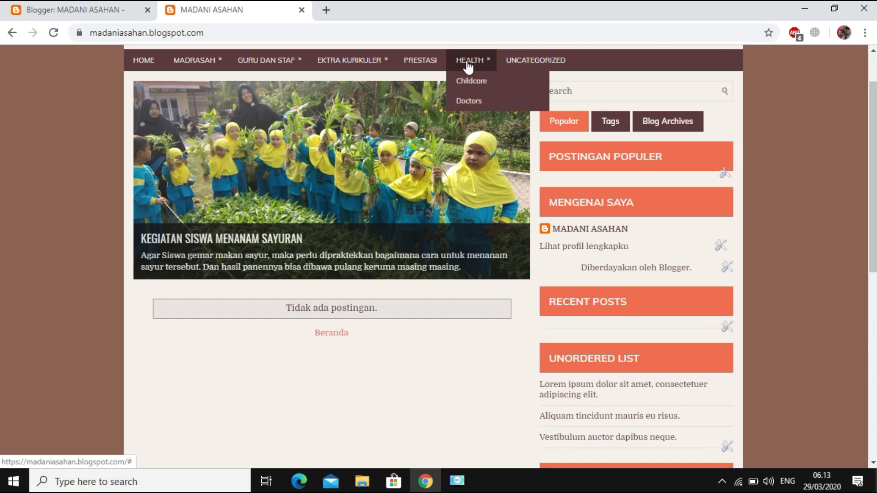
- Return to the theme code and rename the Health menu entry to "INFO MADRASAH"
left_click(79, 12)
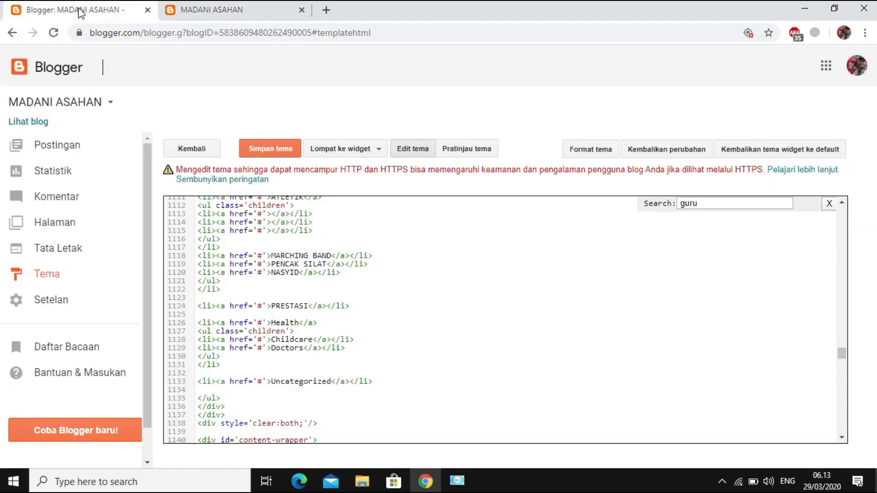
scroll(430, 264, "down", 3)
scroll(429, 264, "up", 1)
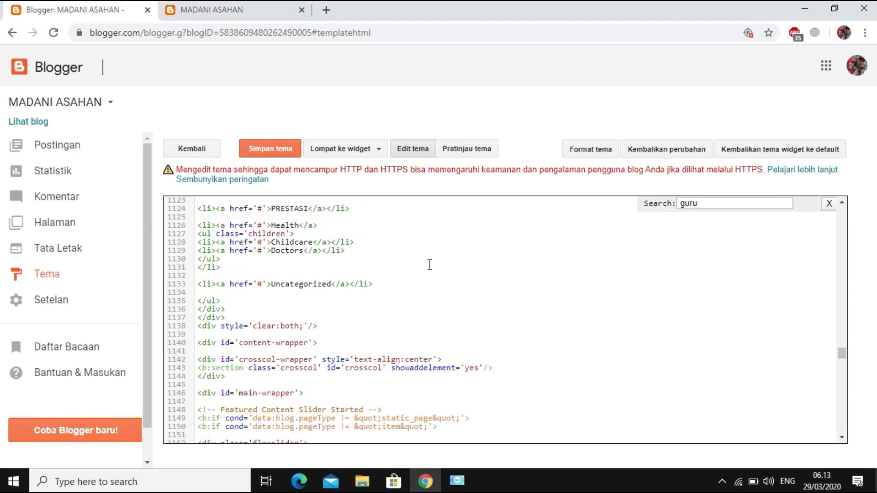
scroll(430, 264, "up", 1)
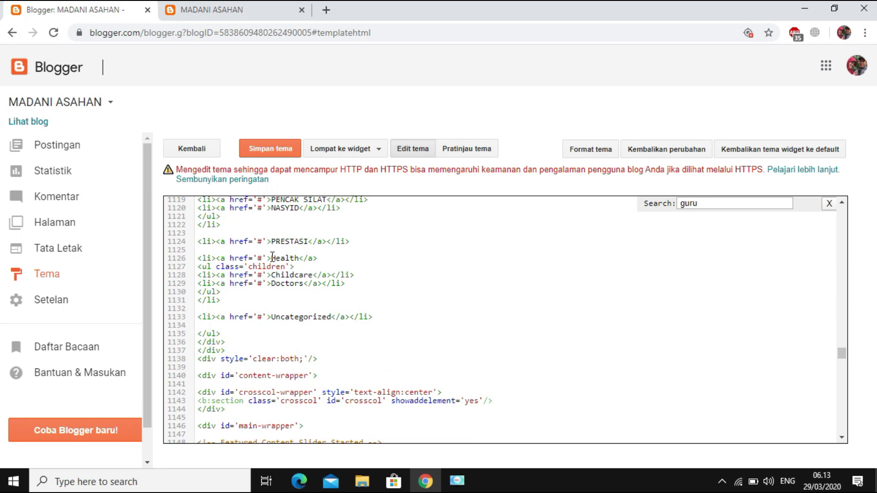
left_click_drag(272, 258, 297, 257)
type("INFO MADRASAH")
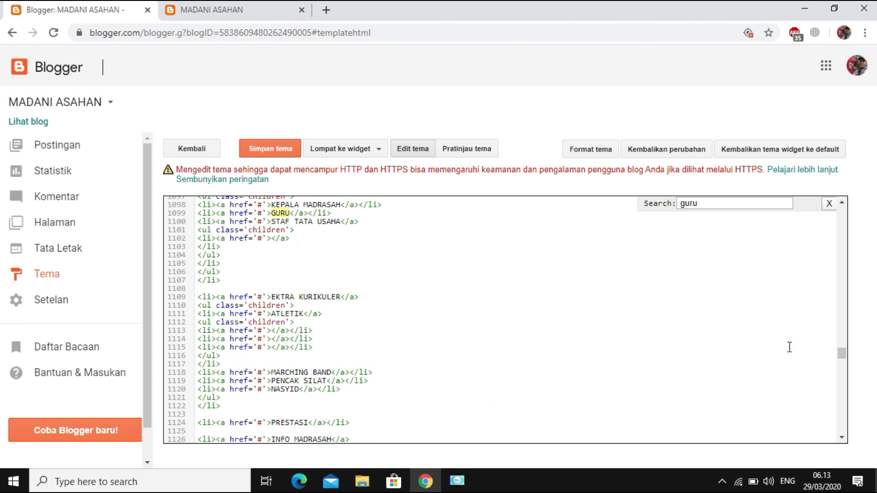
- Rename the Childcare sub-item under INFO MADRASAH to "KBM"
scroll(387, 280, "down", 4)
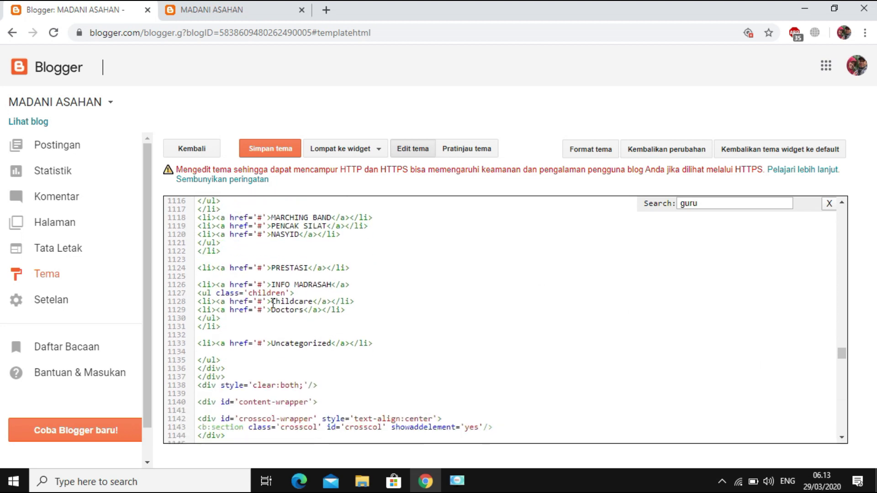
left_click_drag(273, 302, 315, 303)
type("KEGIA")
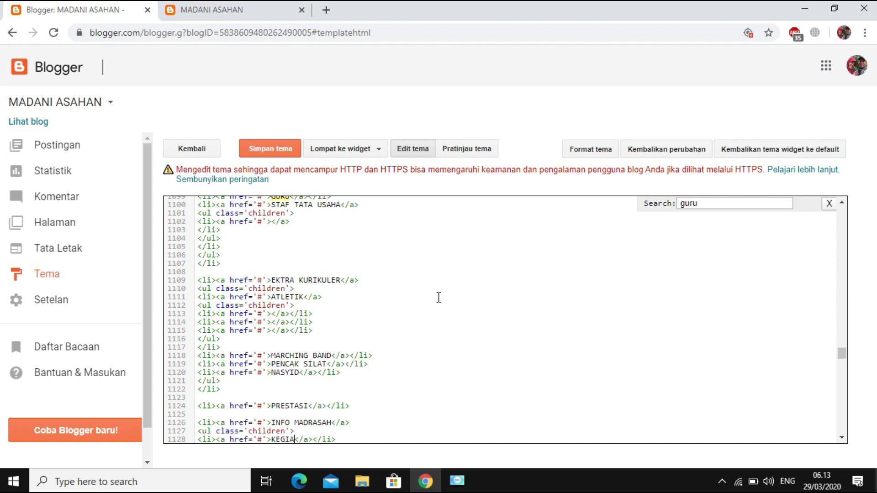
key("BackSpace")
type("KBM")
- Rename the Doctors sub-item under INFO MADRASAH to "UPDATE INFO" and save the theme
left_click(842, 438)
left_click(842, 438)
left_click(842, 438)
left_click(842, 438)
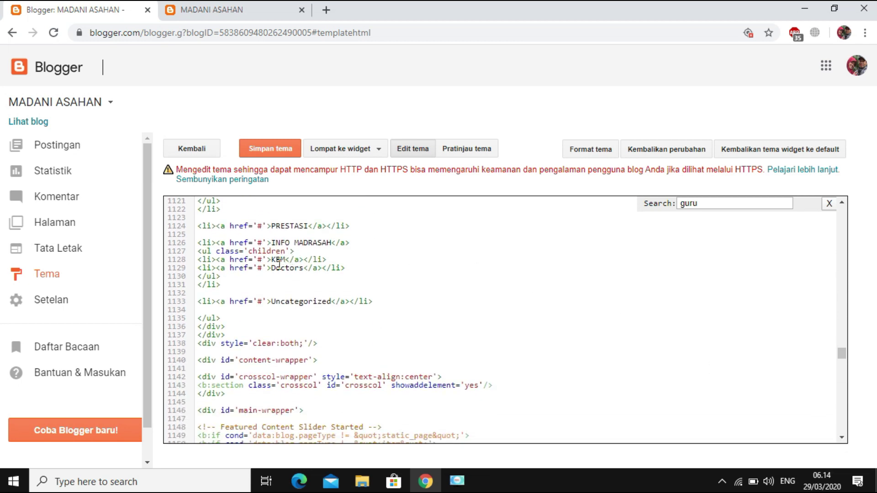
left_click_drag(272, 269, 298, 270)
key("BackSpace")
type("UODATE")
key("BackSpace")
key("BackSpace")
key("BackSpace")
key("BackSpace")
key("BackSpace")
type("PDATE INFO")
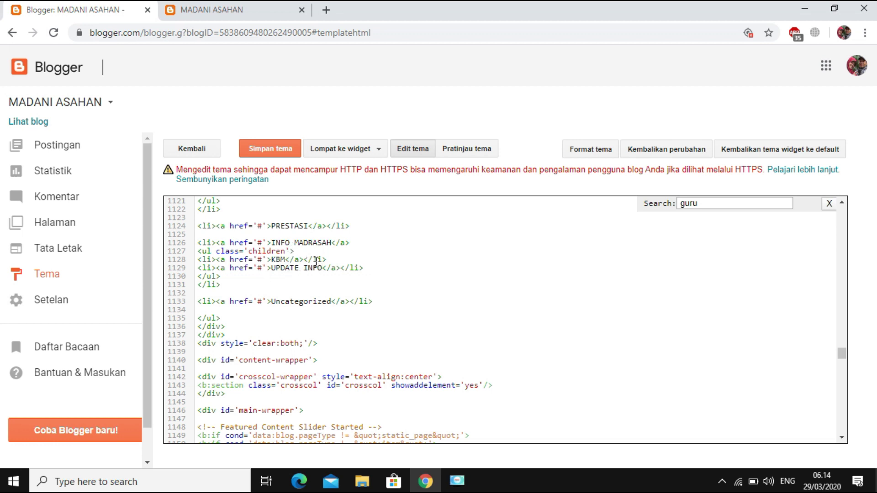
left_click(272, 150)
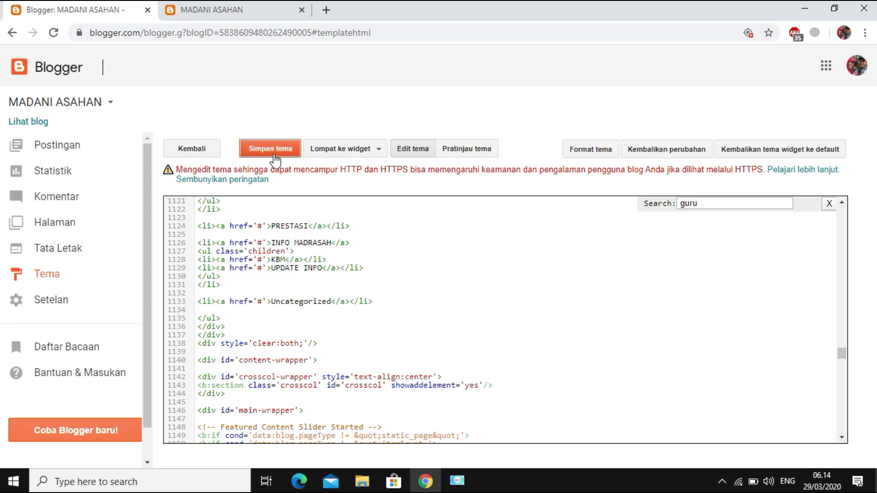
- Reload the live blog and check the INFO MADRASAH menu and its sub-items
left_click(249, 8)
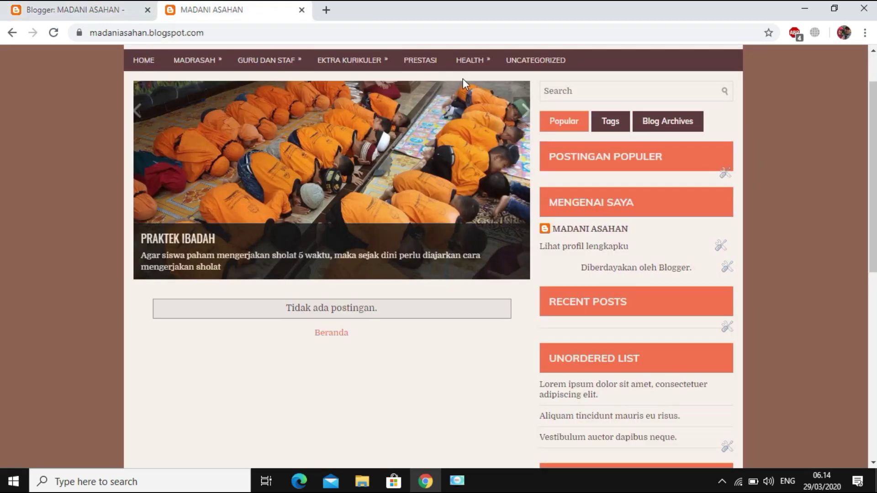
left_click(54, 33)
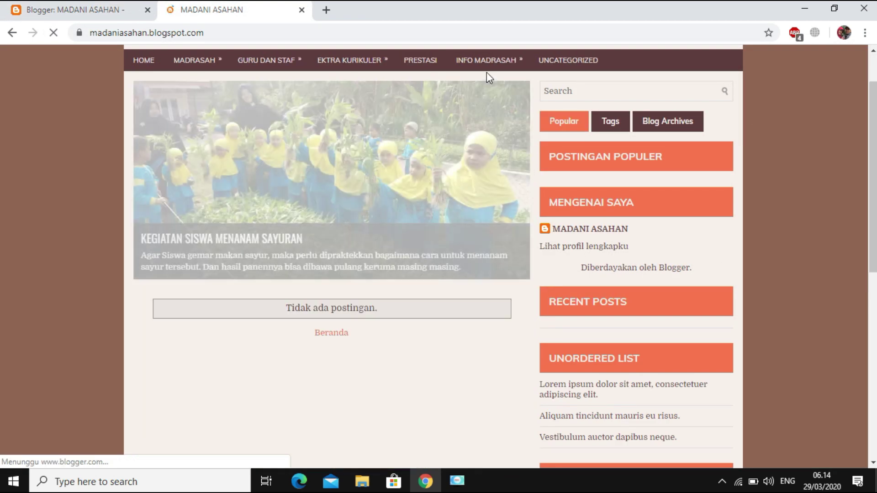
mouse_move(488, 62)
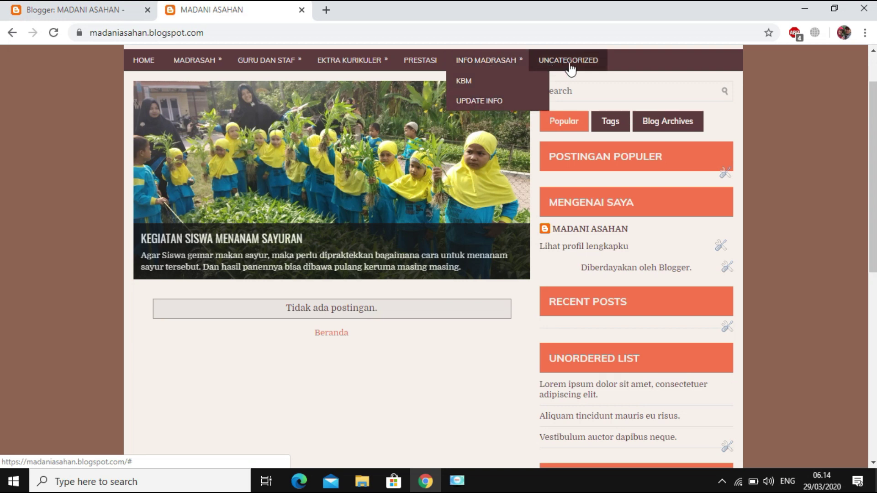
- Rename the Uncategorized menu entry in the theme code to "INFO PENERIMAAN SISWA BARU" and save the theme
left_click(88, 10)
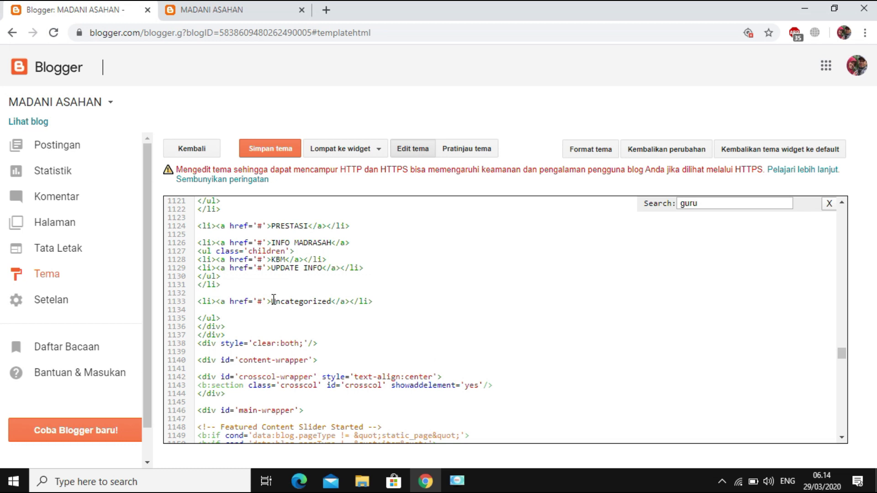
left_click_drag(273, 301, 329, 305)
type("INFO O")
key("BackSpace")
type("DEMO")
key("BackSpace")
key("BackSpace")
key("BackSpace")
key("BackSpace")
type("PENERIMAAN SIS")
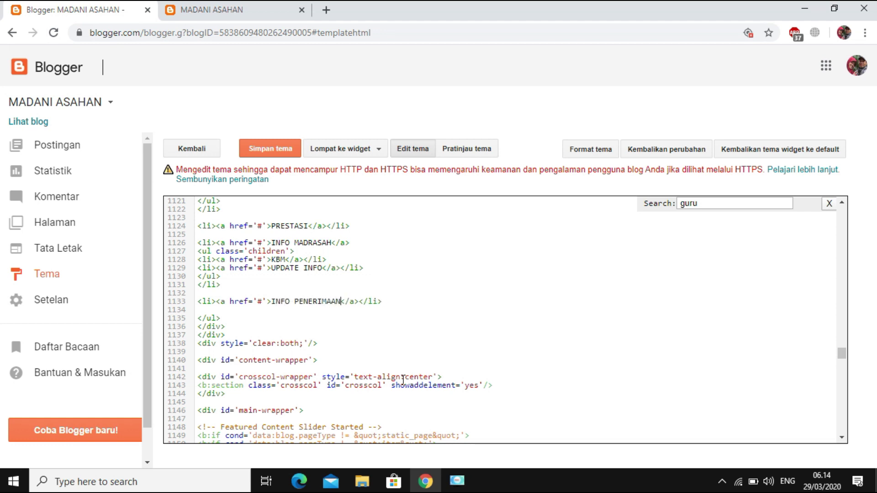
type("WA BARU")
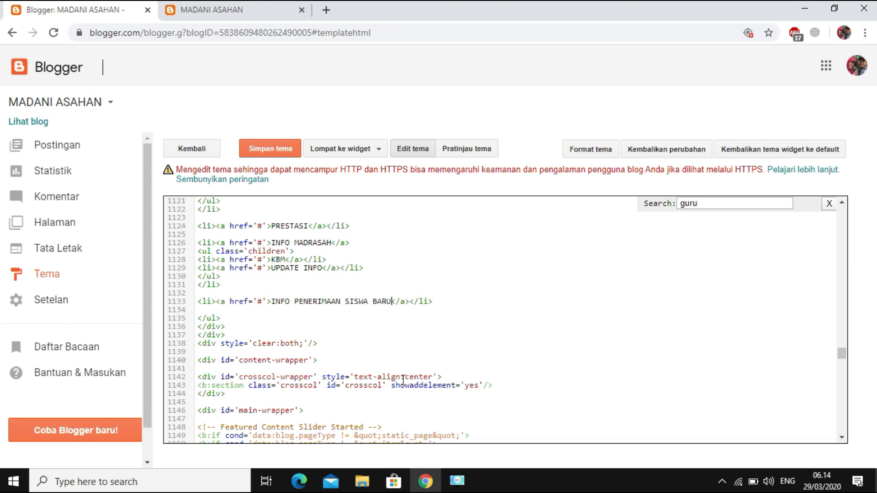
left_click(270, 148)
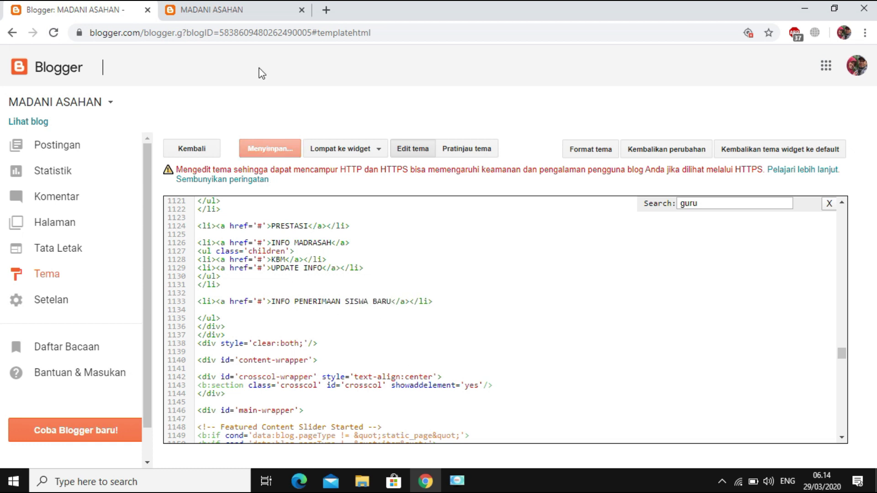
- Reload the live blog and review the full navigation menu, header and featured slides
left_click(242, 13)
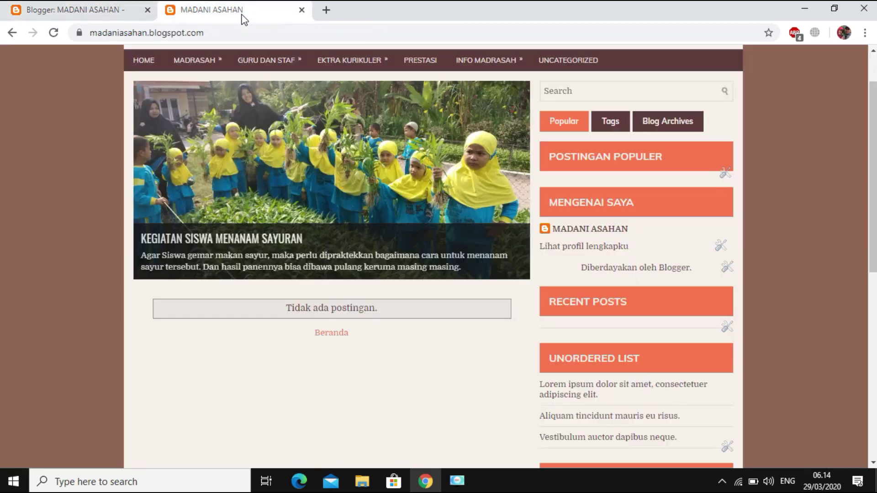
left_click(51, 35)
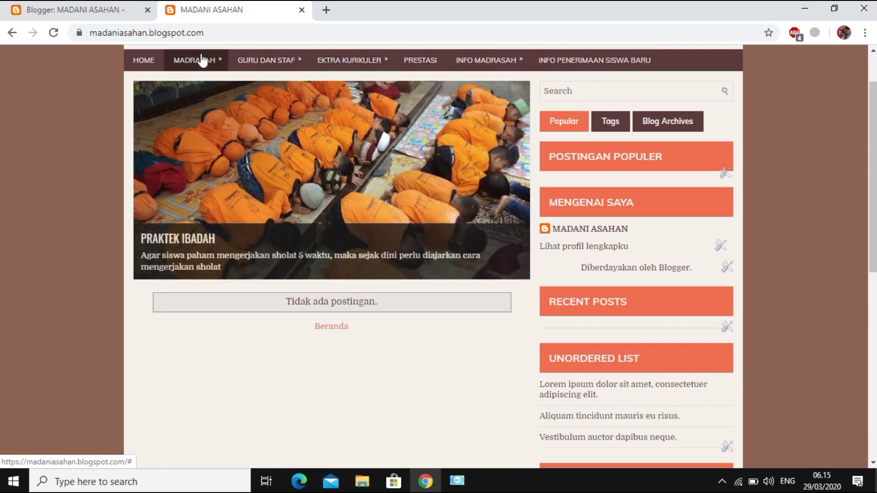
scroll(790, 138, "up", 2)
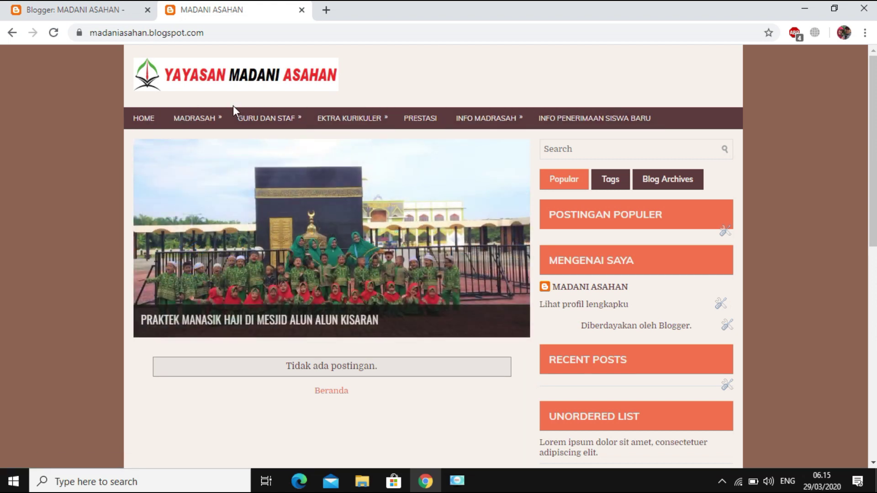
mouse_move(198, 117)
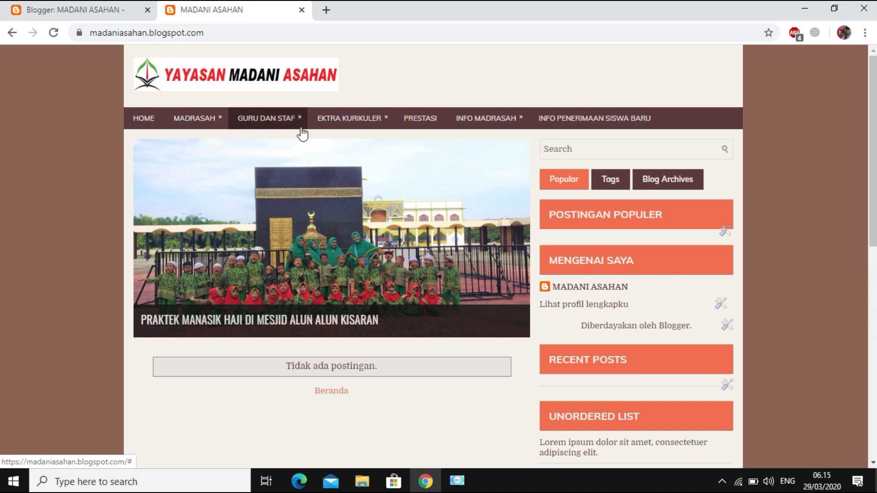
left_click(85, 11)
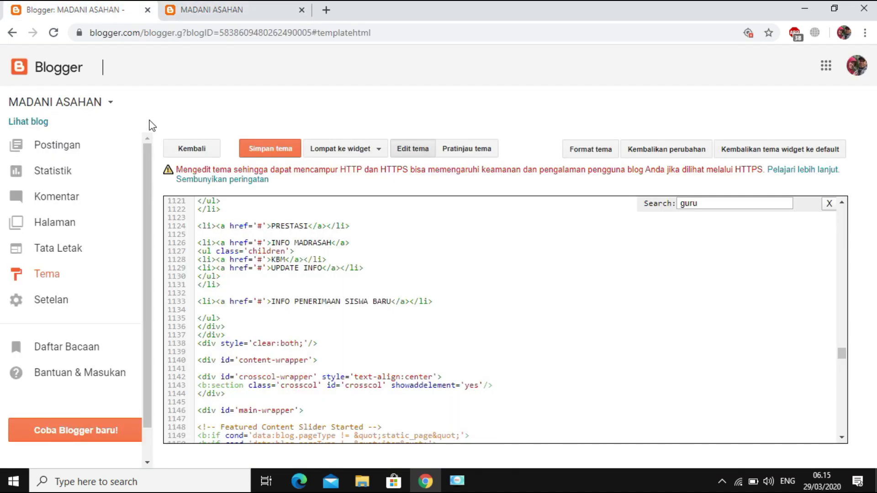
left_click(191, 11)
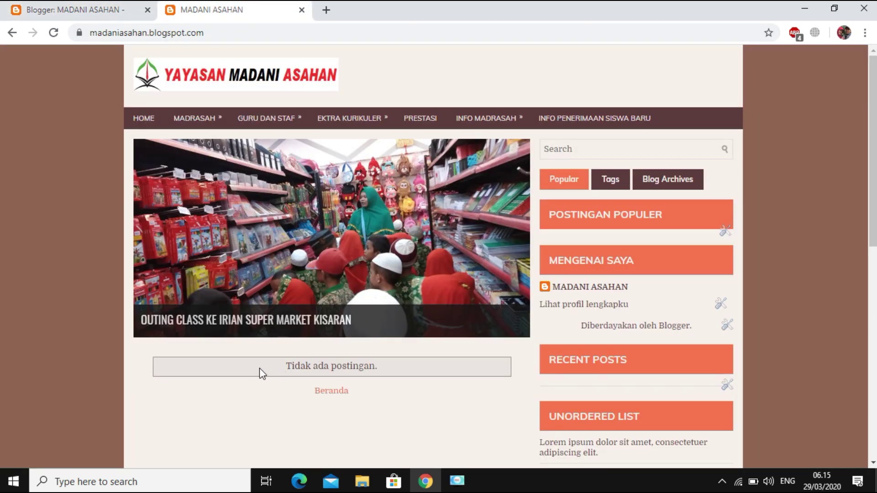
- Open the blog's layout settings and compare the header, blog posts and sidebar gadget sections with the live blog
left_click(80, 11)
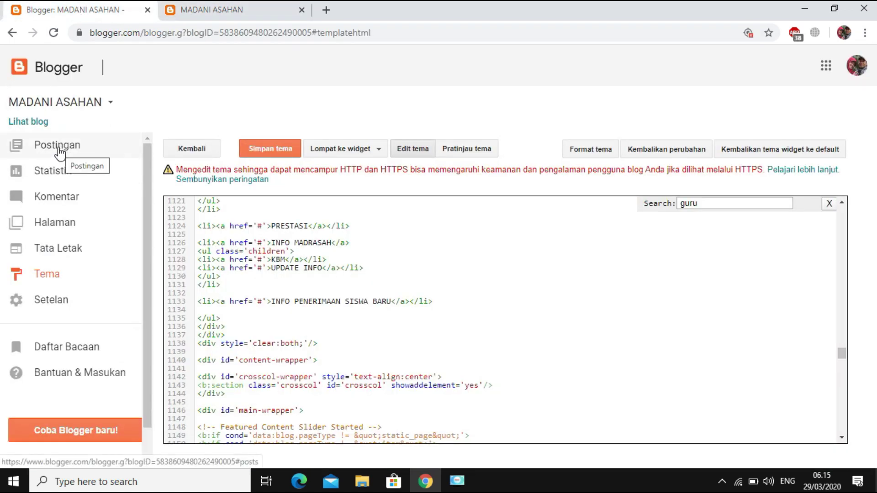
left_click(59, 152)
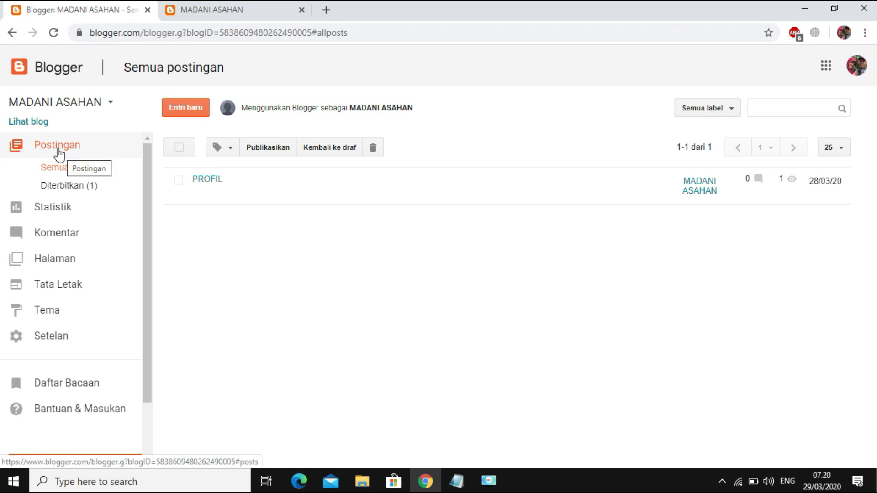
left_click(70, 291)
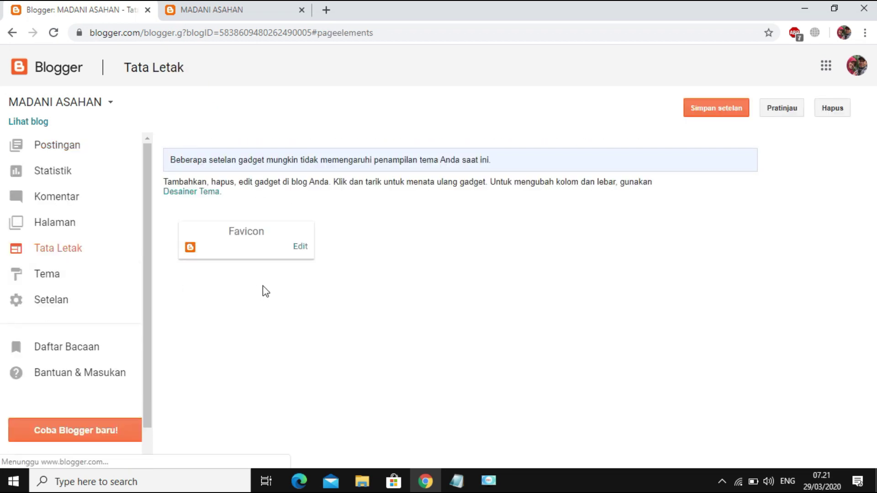
scroll(436, 252, "down", 3)
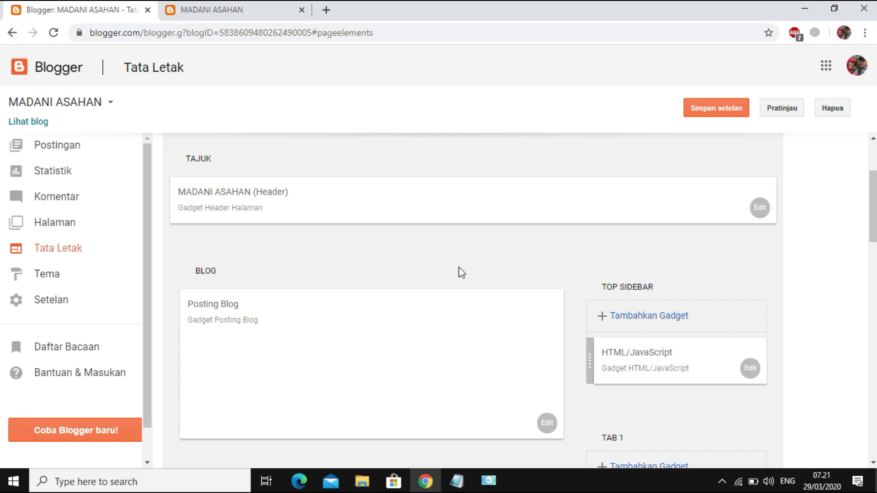
scroll(458, 269, "up", 2)
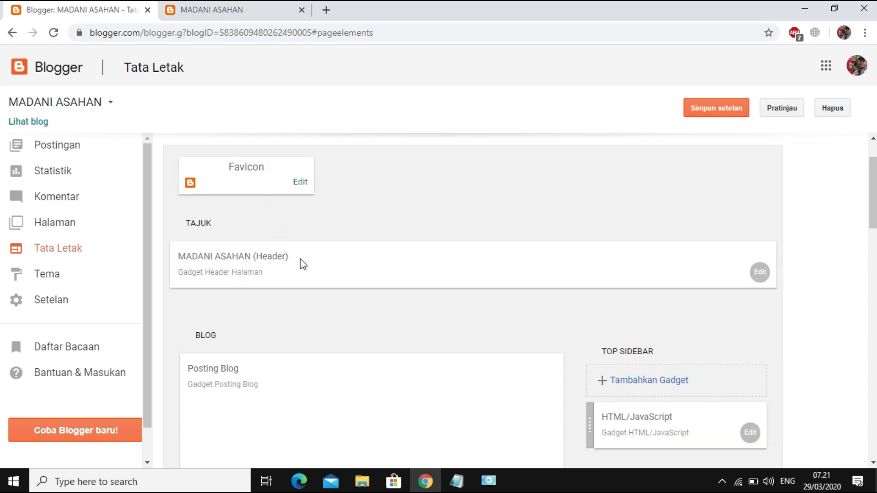
scroll(272, 373, "down", 2)
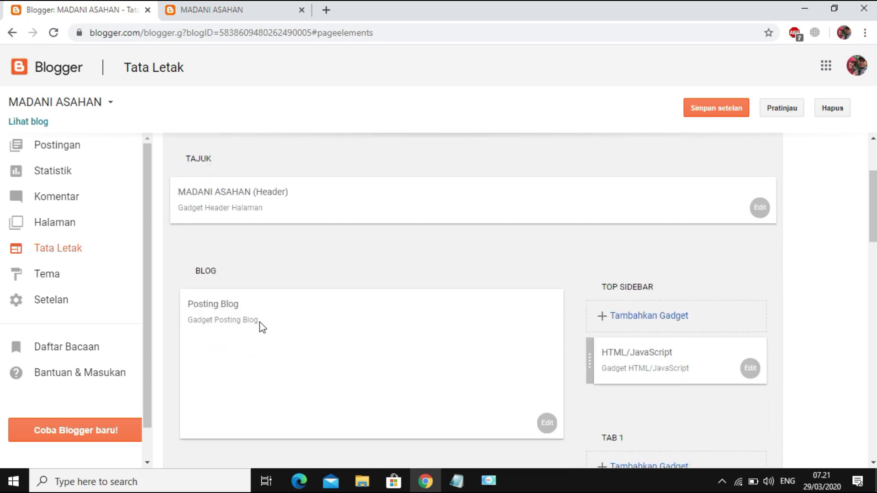
scroll(838, 254, "down", 4)
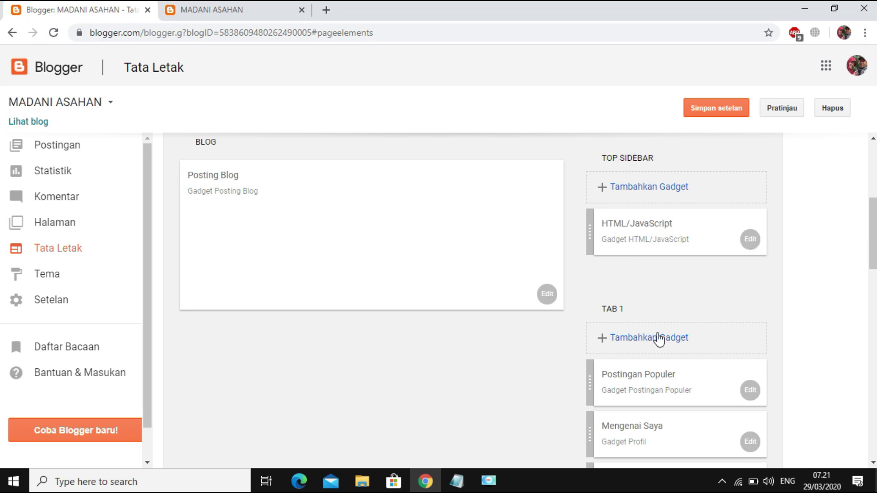
left_click(221, 14)
scroll(664, 190, "up", 20)
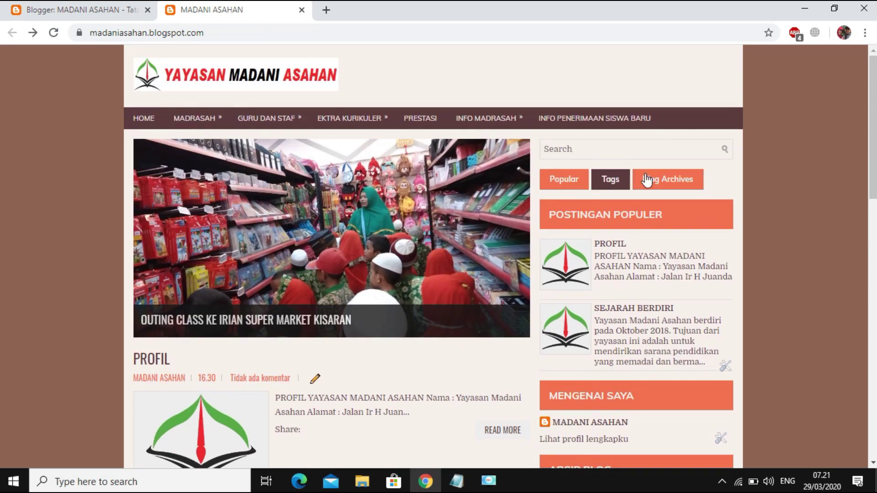
- Delete the Mengenai Saya profile gadget from the Tab 1 section of the blog layout
scroll(621, 329, "down", 3)
scroll(624, 322, "down", 4)
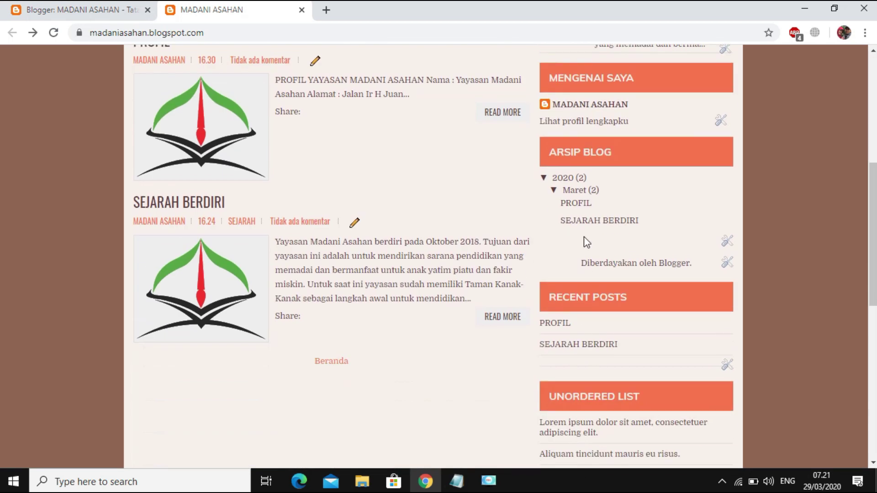
scroll(717, 164, "up", 3)
scroll(717, 164, "up", 5)
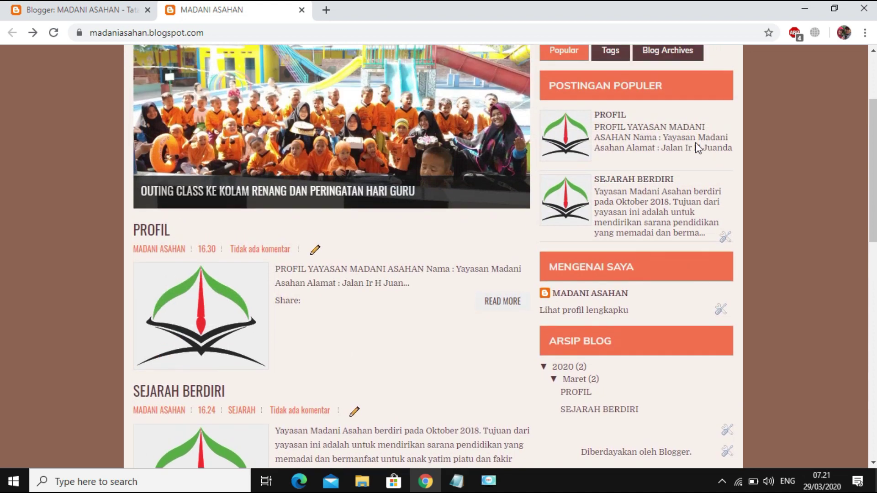
key("ctrl+Tab")
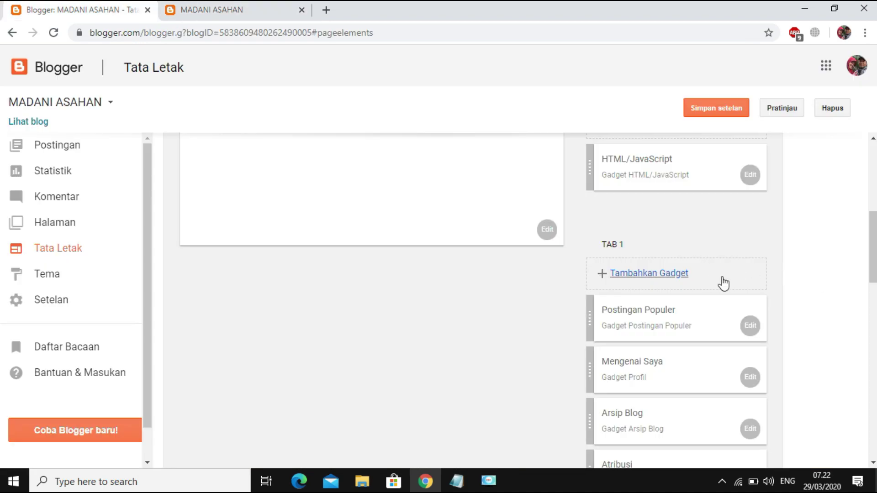
scroll(762, 304, "down", 3)
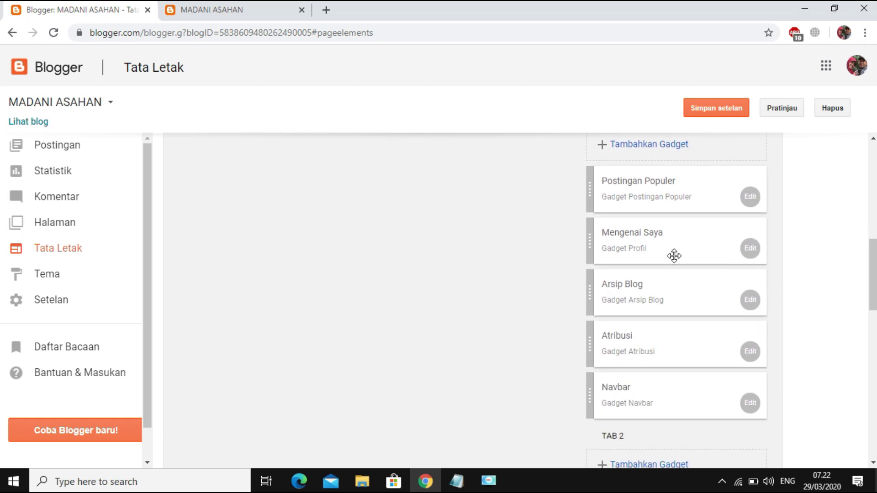
left_click(751, 249)
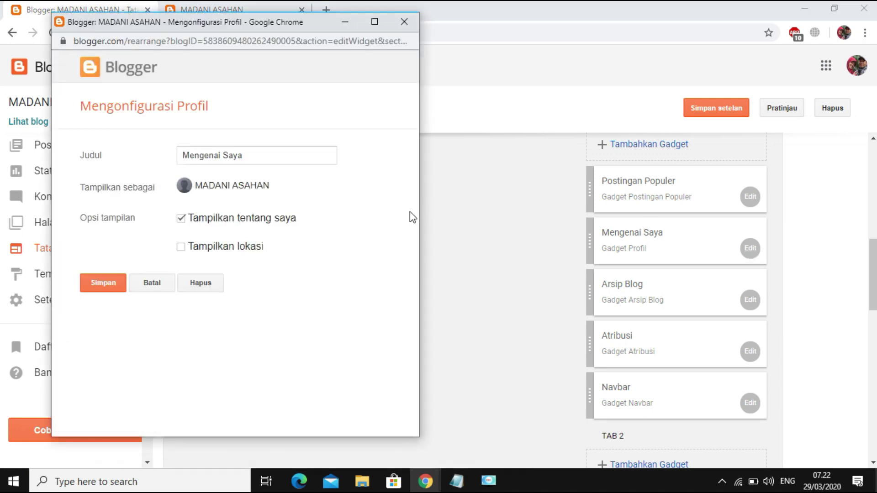
left_click(208, 283)
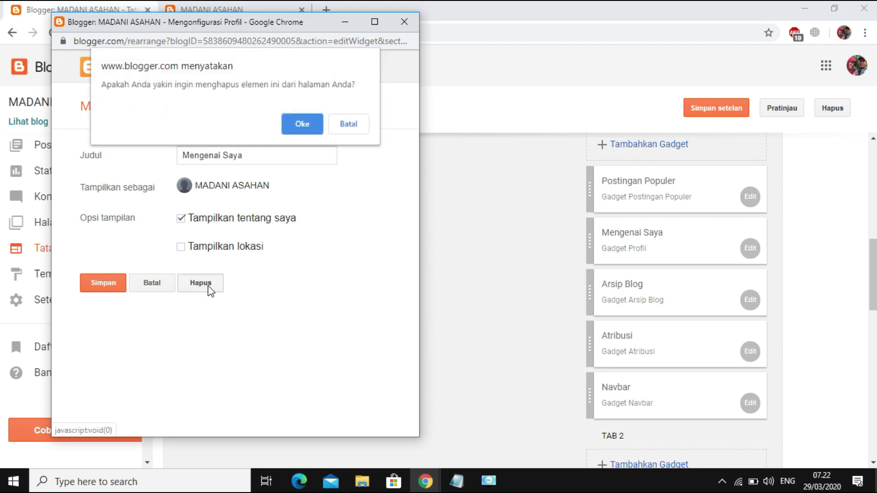
left_click(302, 126)
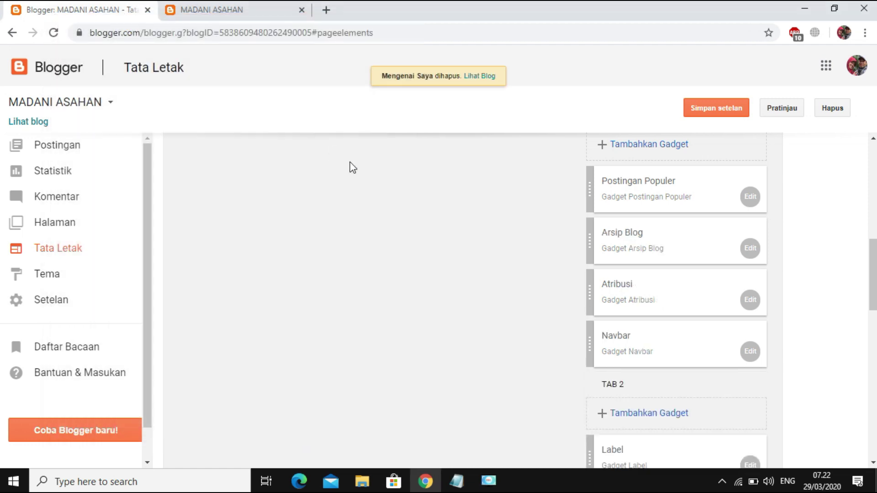
- Open the Navbar gadget's configuration in Tab 1 and save it
left_click(751, 353)
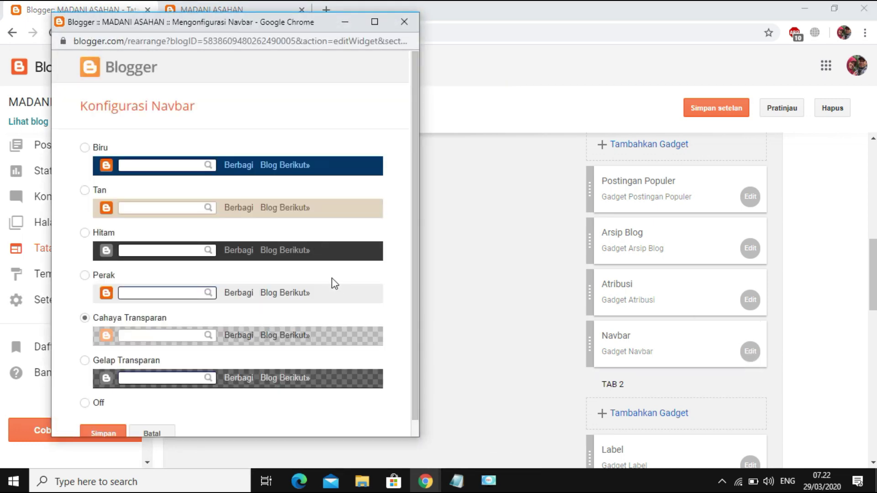
scroll(183, 327, "down", 1)
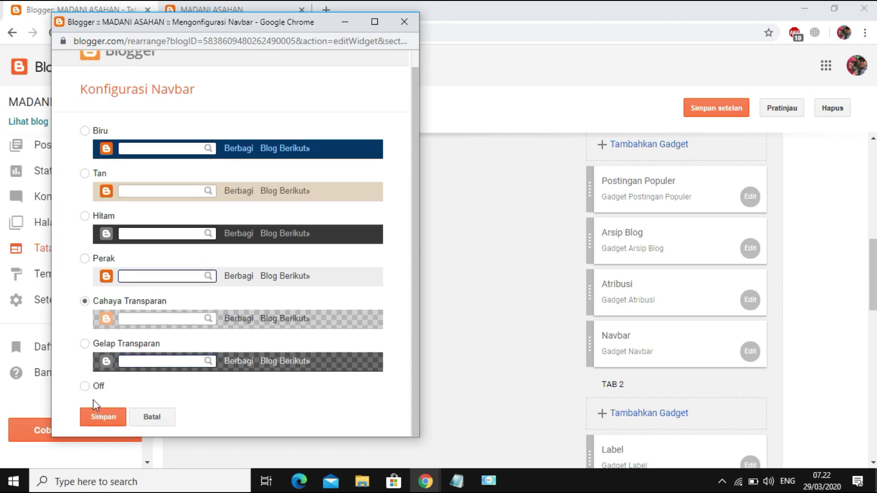
left_click(114, 419)
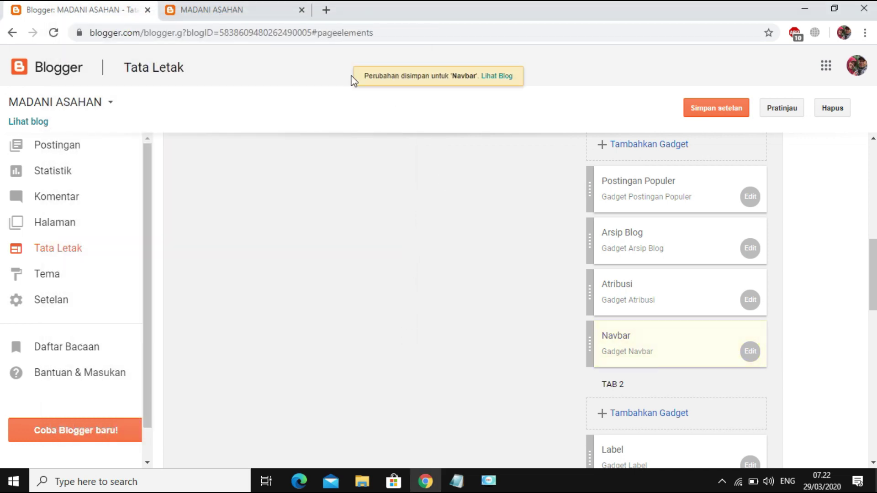
- Reload the live blog and review the sidebar gadgets down to Theme Support
left_click(239, 9)
left_click(53, 34)
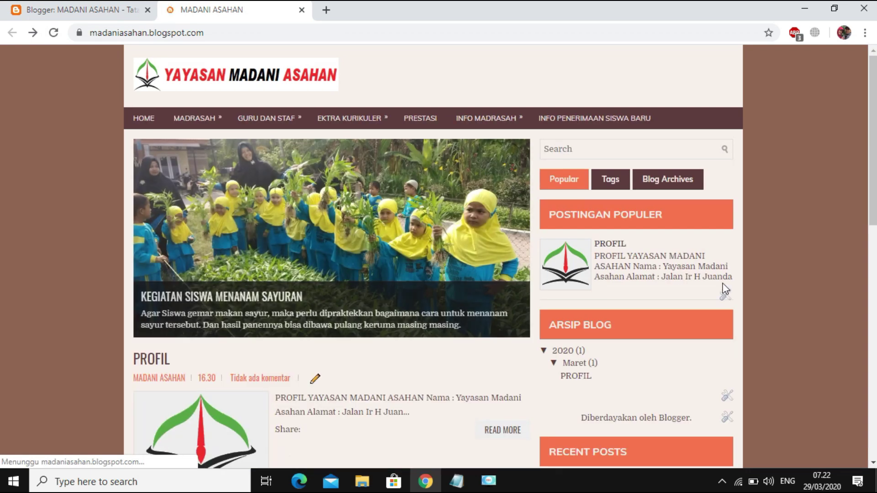
scroll(725, 289, "down", 5)
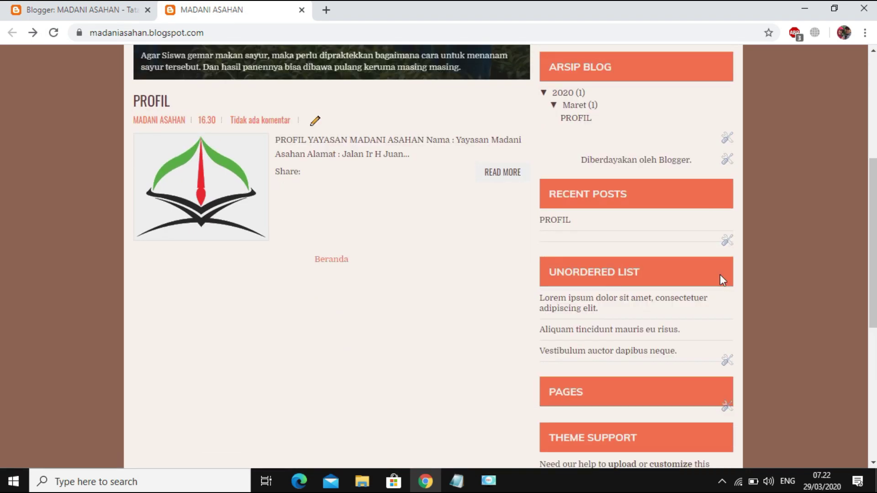
scroll(674, 263, "down", 3)
scroll(663, 292, "up", 3)
scroll(663, 315, "down", 3)
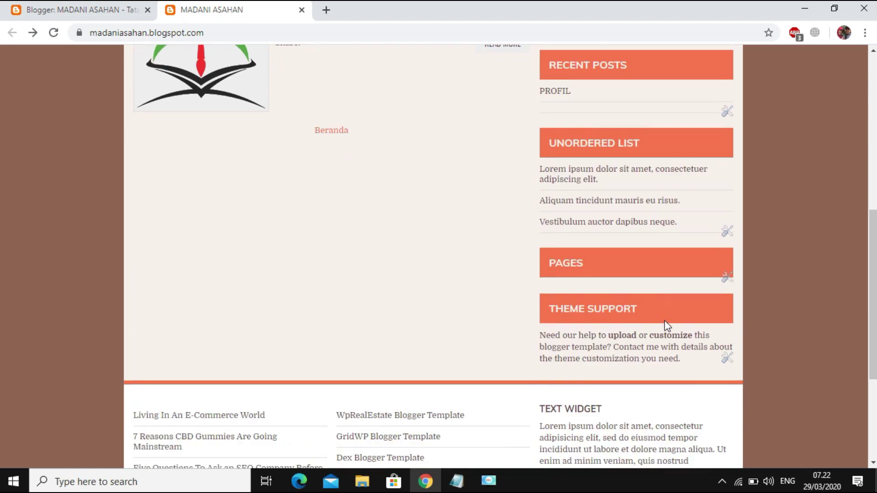
- Delete the Pages gadget from the live blog's sidebar
left_click(727, 279)
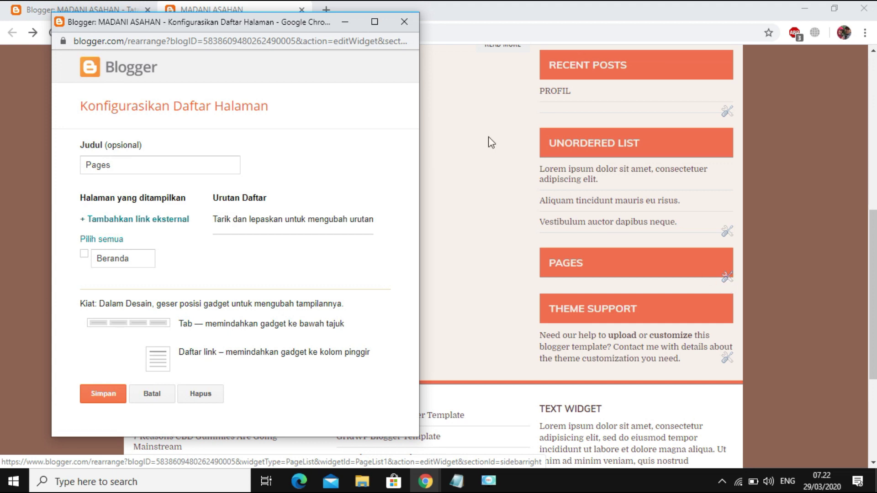
left_click(405, 21)
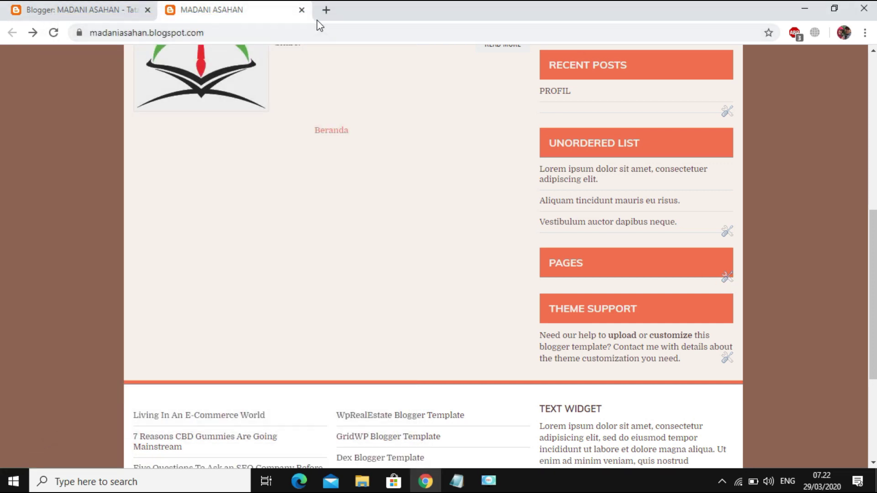
left_click(728, 278)
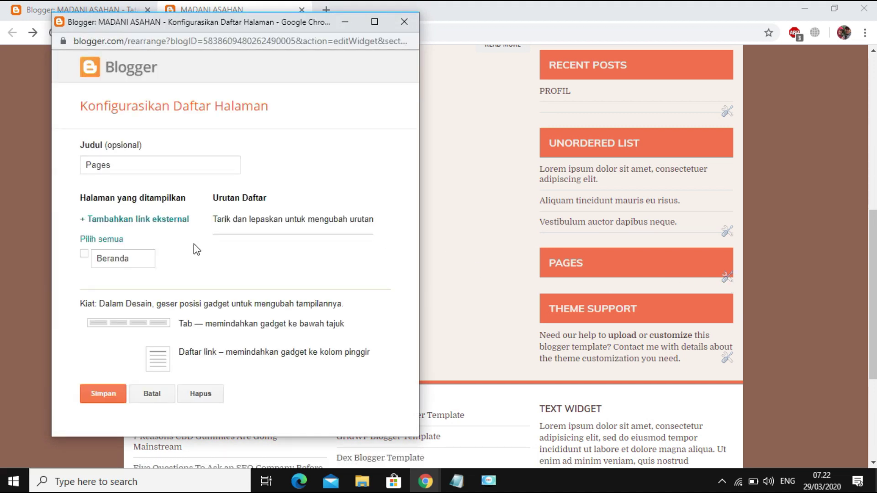
left_click(210, 395)
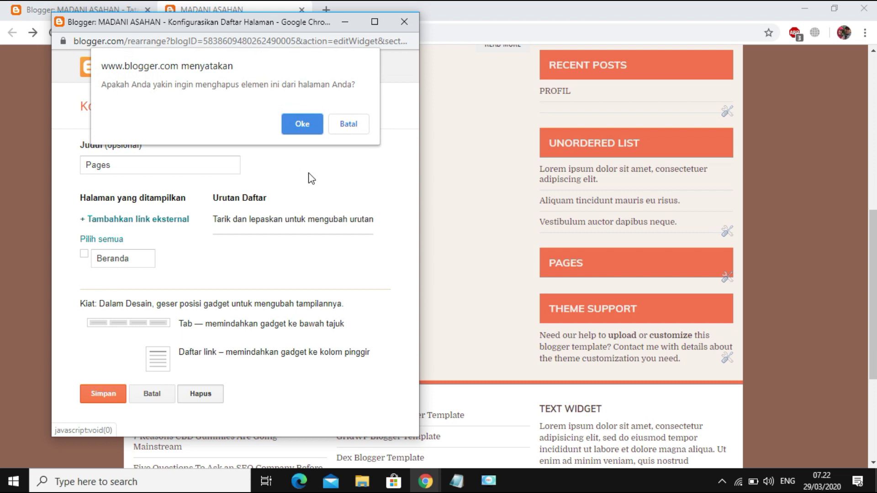
left_click(301, 126)
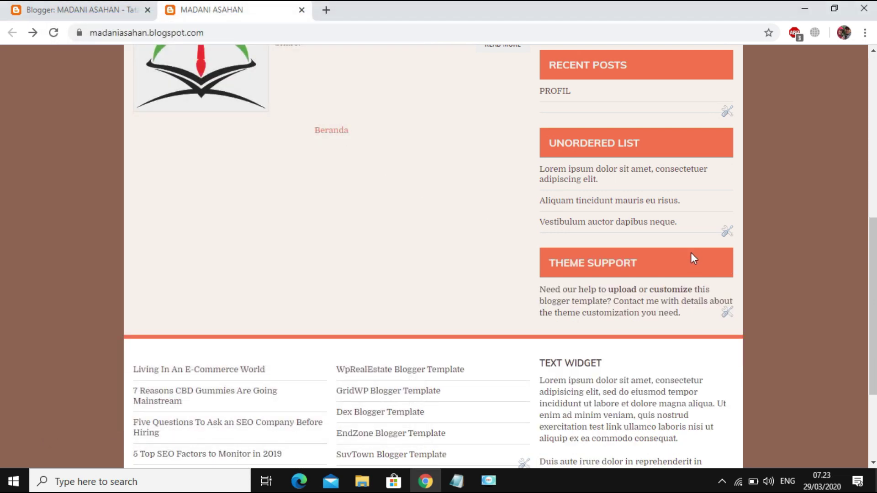
- Delete the "Diberdayakan oleh Blogger" attribution gadget from the live blog's sidebar
scroll(691, 253, "up", 5)
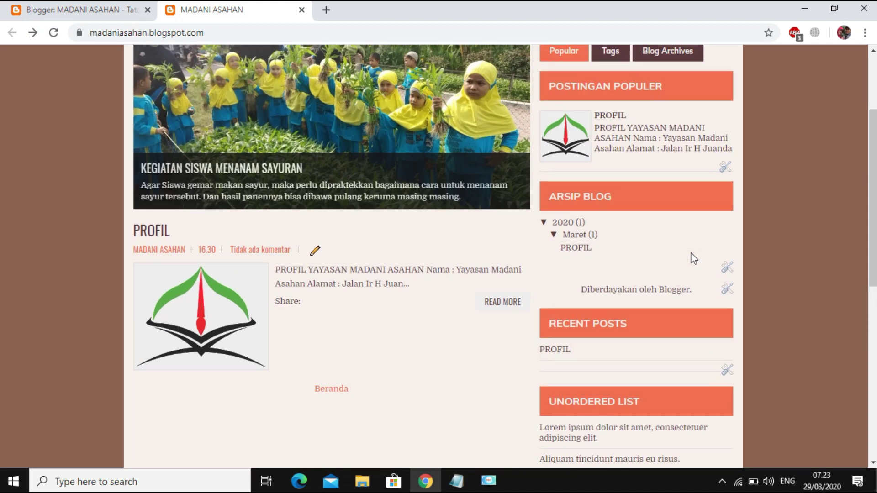
scroll(688, 253, "up", 1)
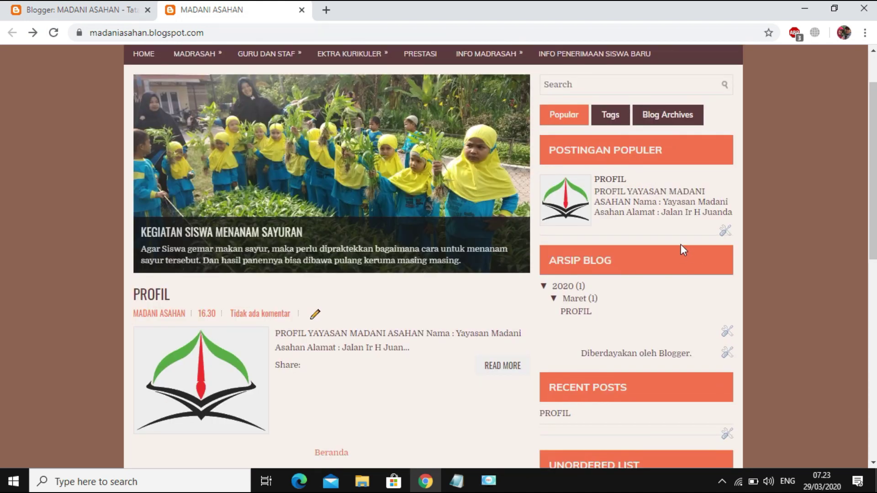
left_click(727, 354)
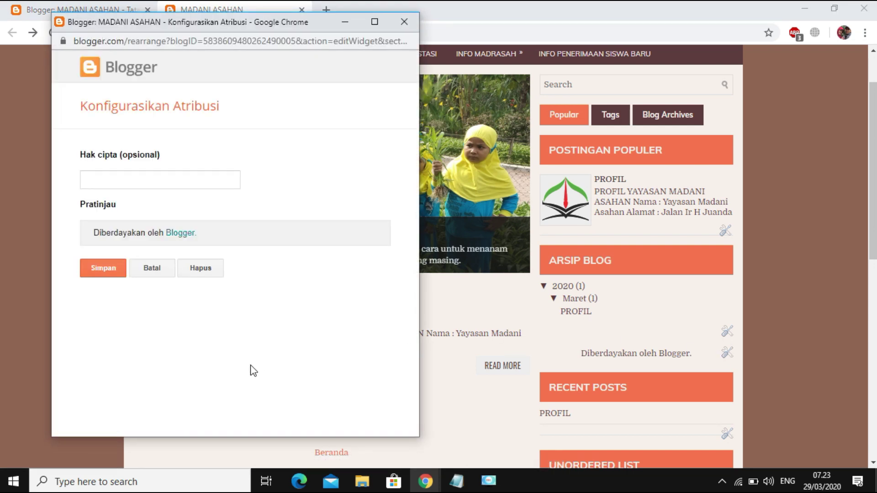
left_click(203, 272)
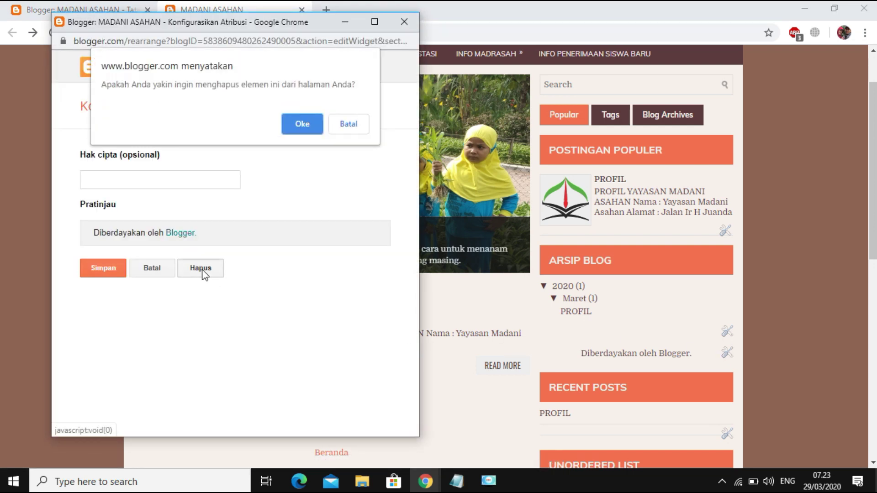
left_click(288, 129)
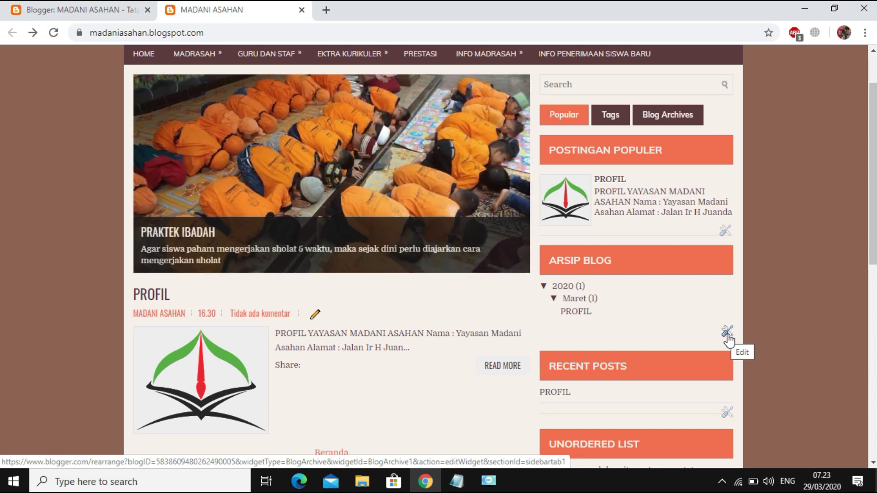
- Delete the Arsip Blog gadget below Postingan Populer in the live blog's sidebar
left_click(727, 335)
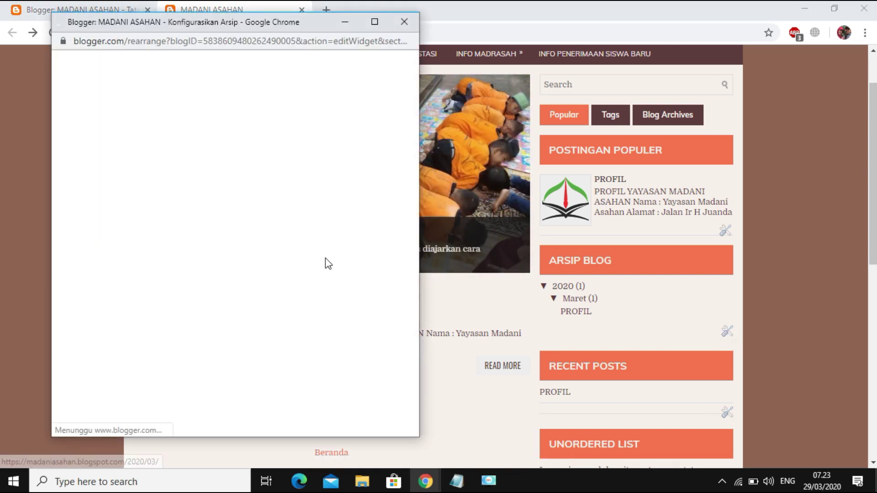
scroll(342, 311, "down", 1)
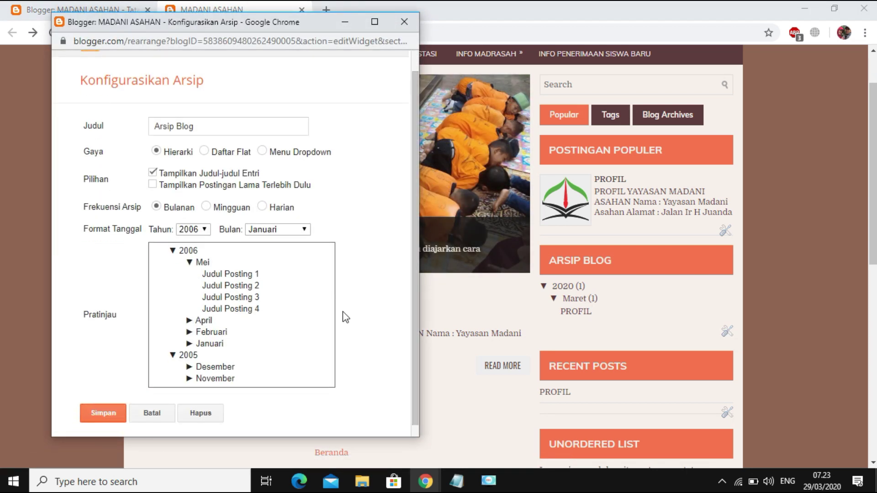
left_click(201, 405)
left_click(299, 121)
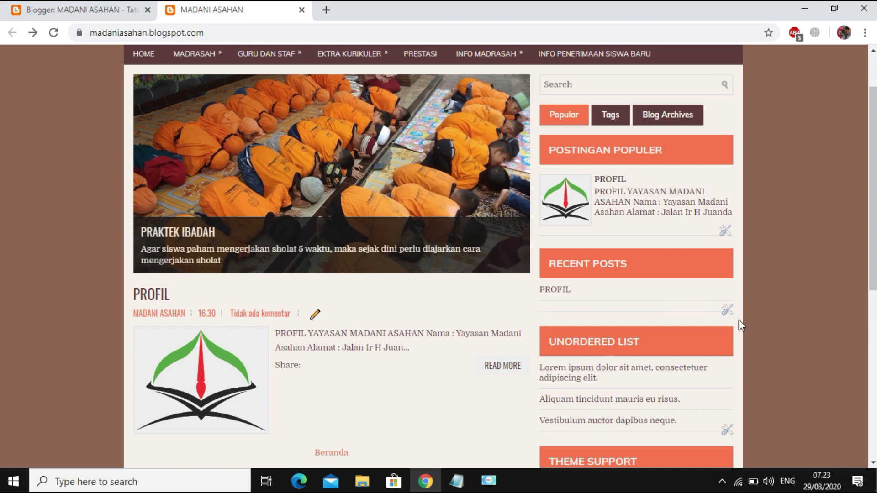
- Delete the Recent Posts HTML/JavaScript gadget from the live blog's sidebar
left_click(727, 310)
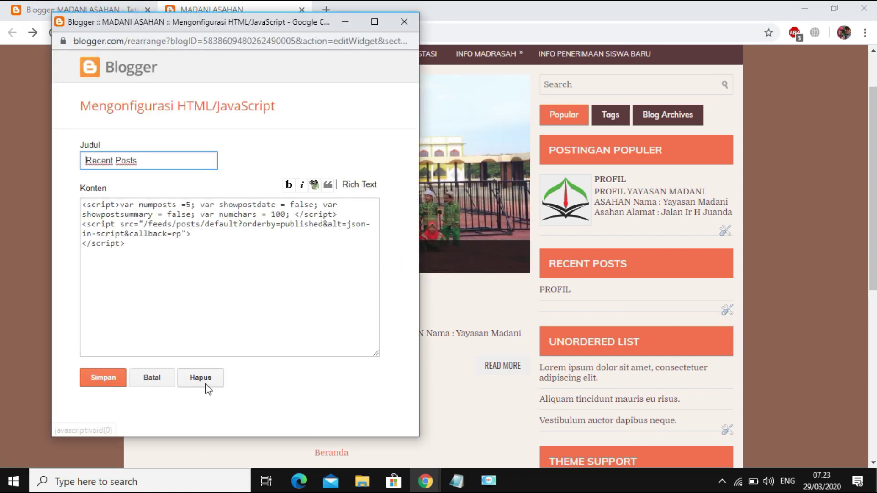
left_click(206, 385)
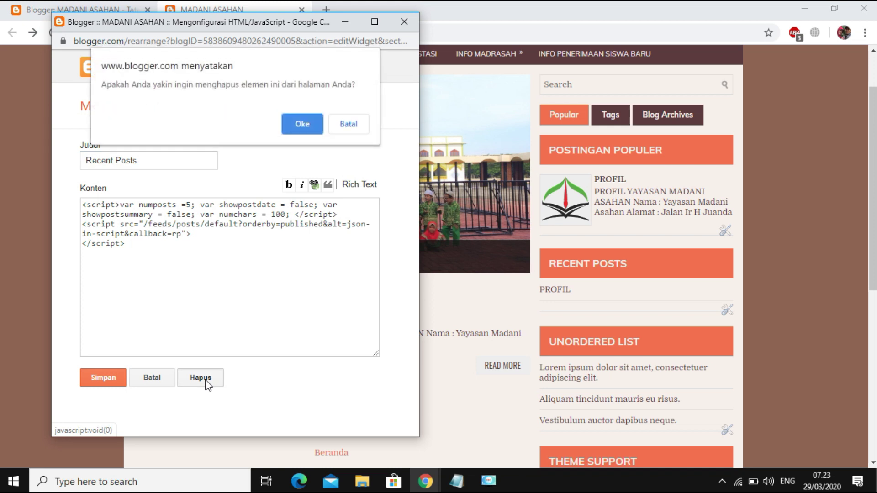
left_click(303, 124)
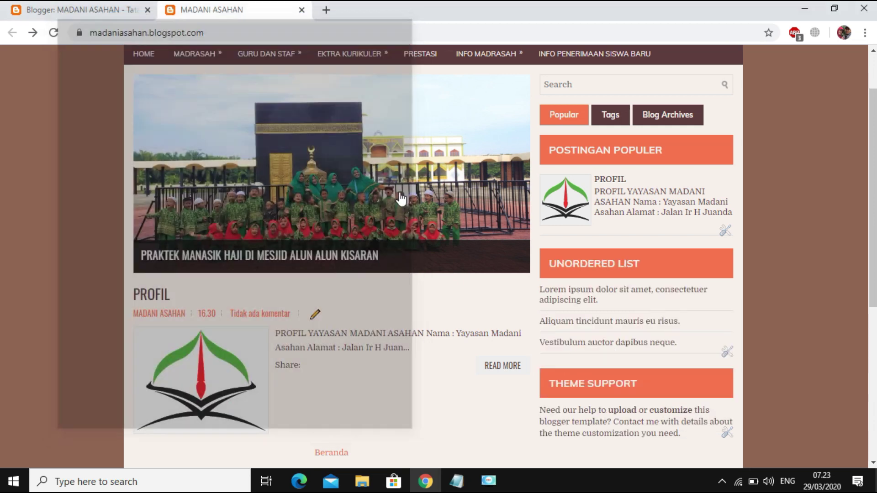
- Delete the Unordered List HTML/JavaScript gadget from the live blog's sidebar
scroll(708, 382, "down", 3)
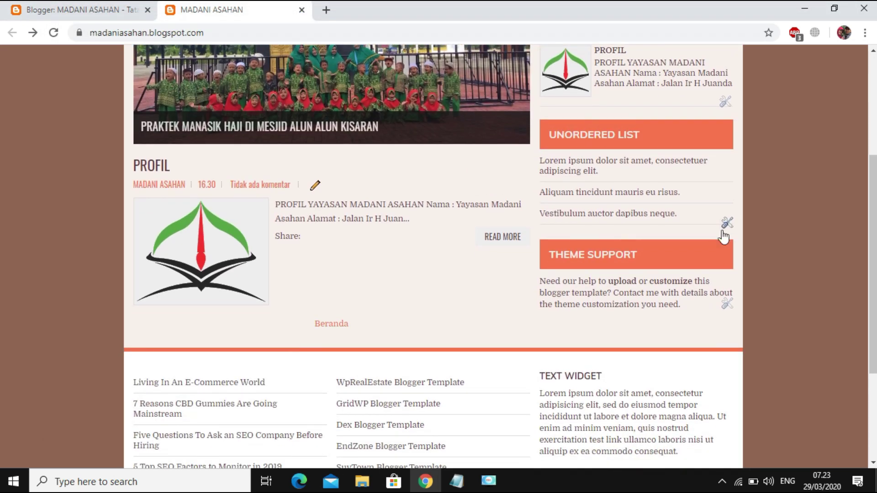
left_click(727, 224)
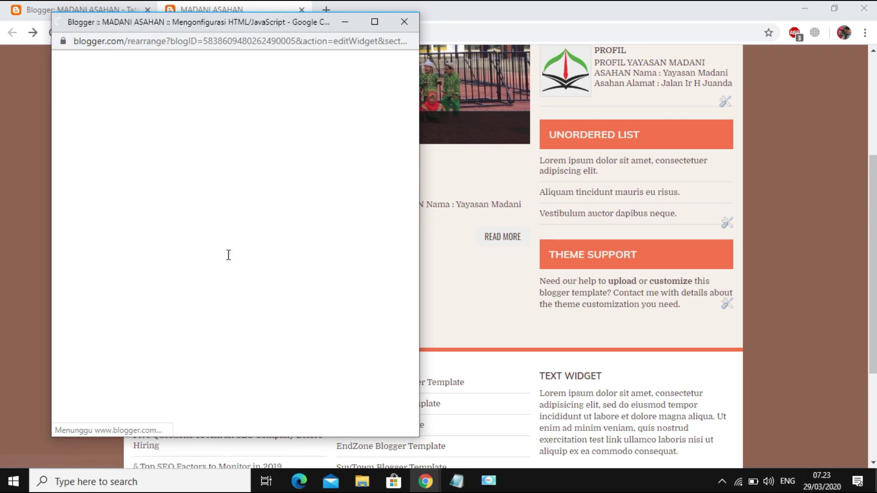
left_click(211, 381)
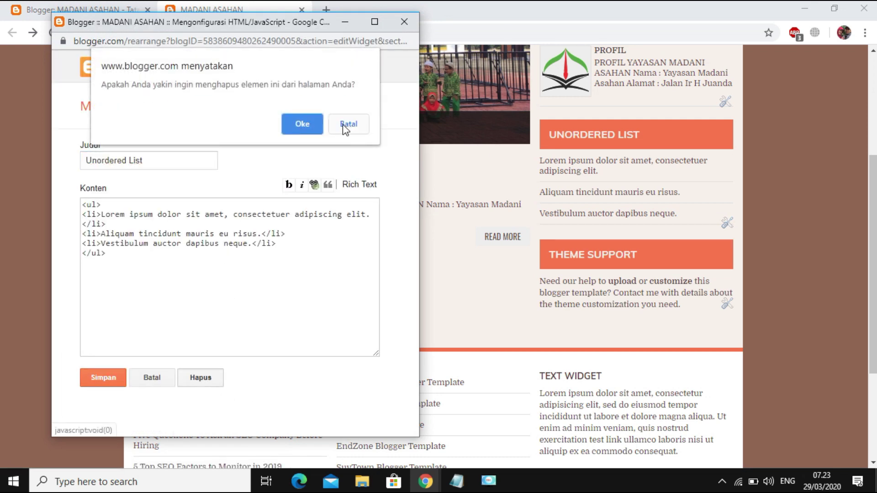
left_click(316, 125)
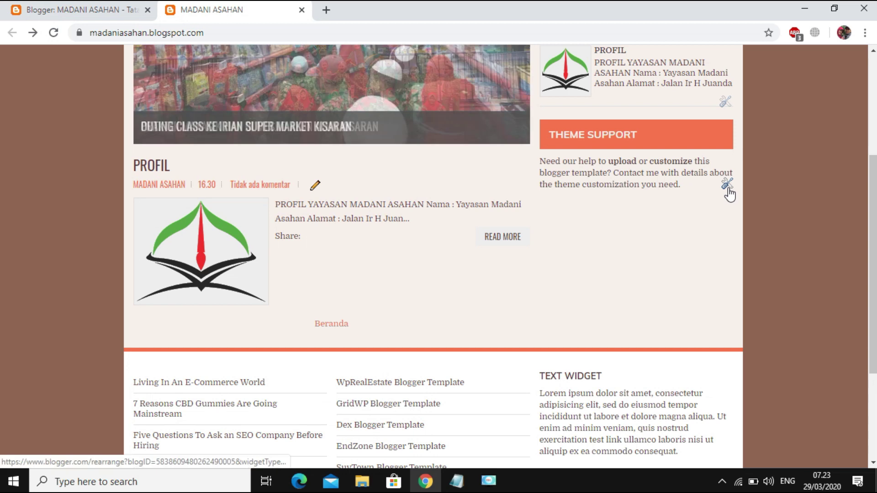
- Delete the Theme Support gadget from the live blog's sidebar
left_click(727, 185)
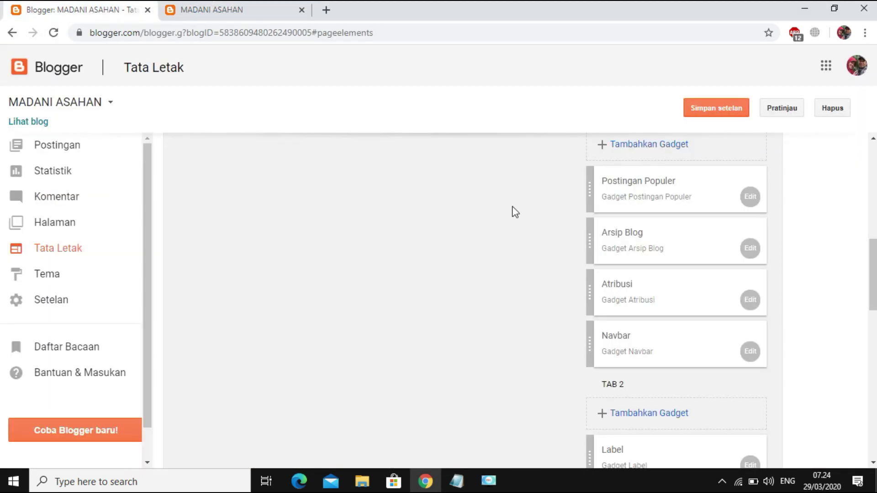
- Add a Label gadget to the TAB 1 section of the blog layout, showing all labels alphabetically as a list
scroll(681, 304, "down", 3)
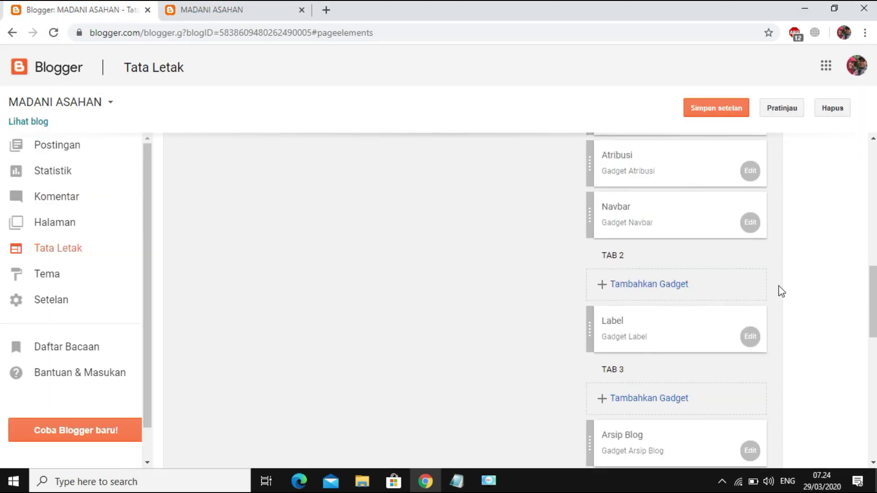
scroll(780, 287, "up", 6)
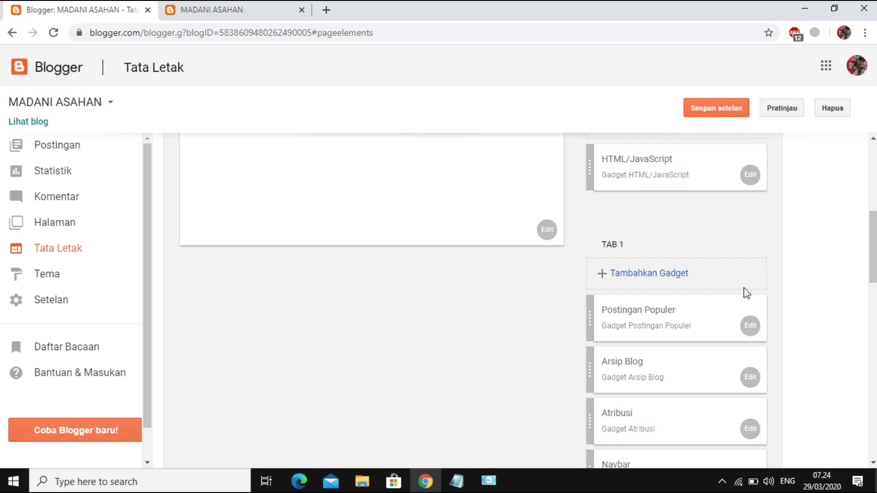
scroll(744, 290, "down", 2)
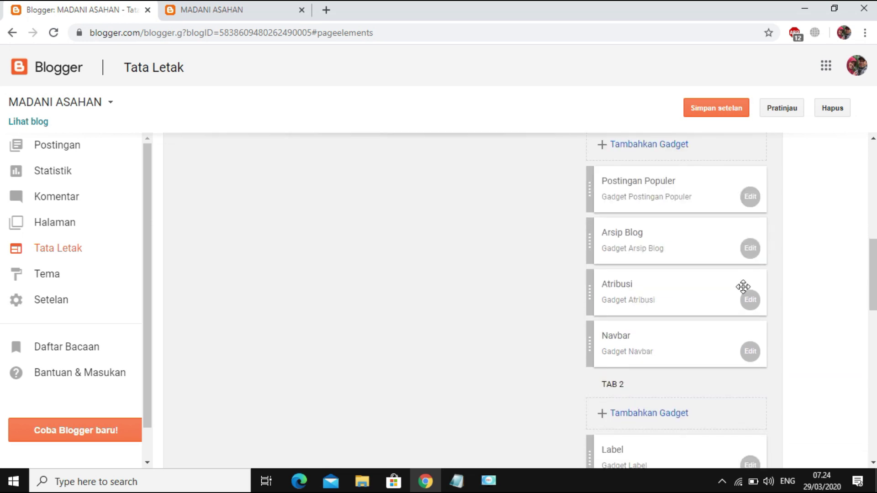
scroll(743, 287, "up", 1)
scroll(743, 286, "up", 1)
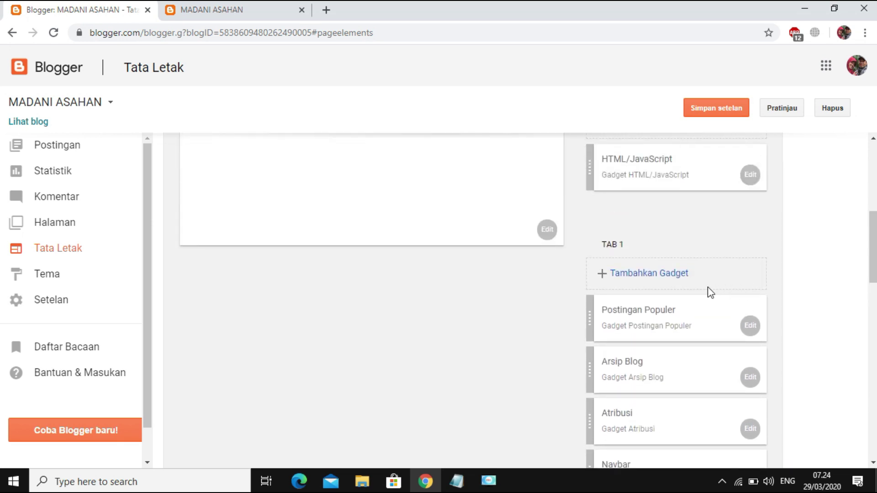
left_click(655, 274)
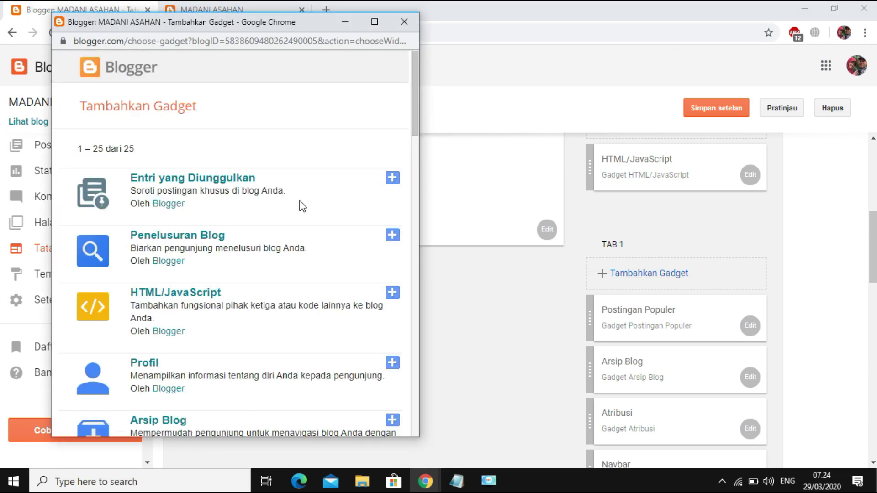
scroll(300, 204, "down", 1)
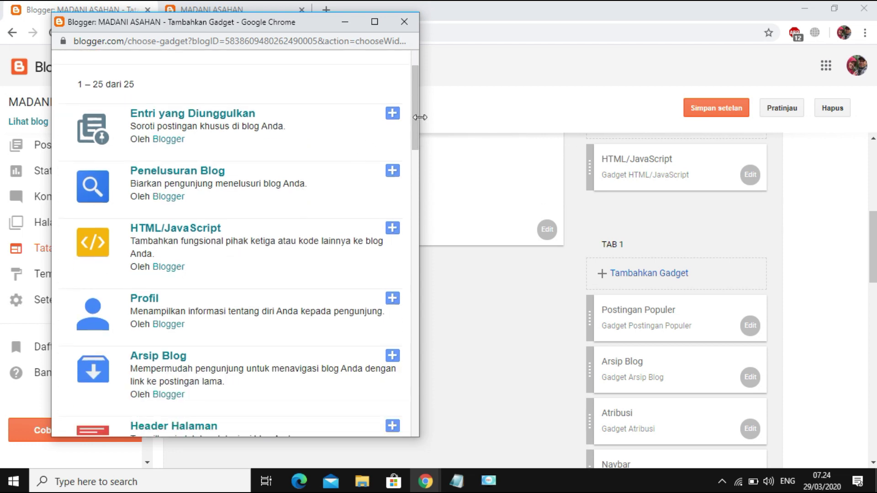
left_click_drag(414, 118, 423, 182)
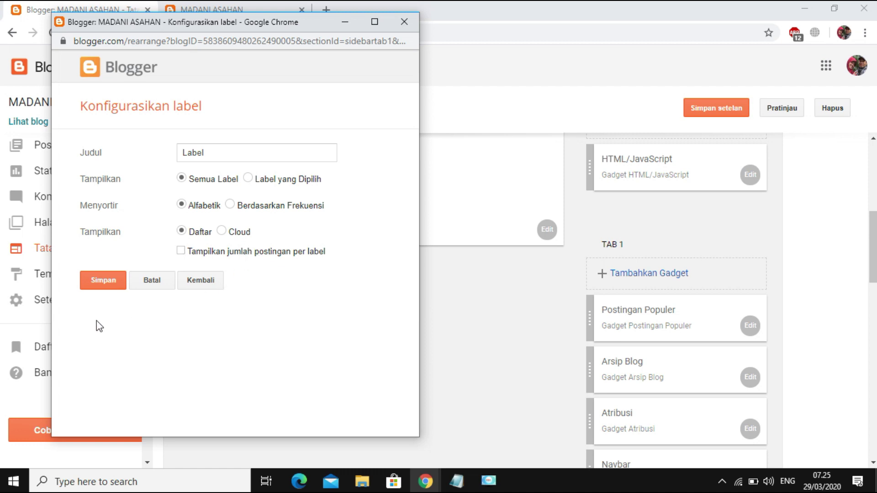
left_click(104, 283)
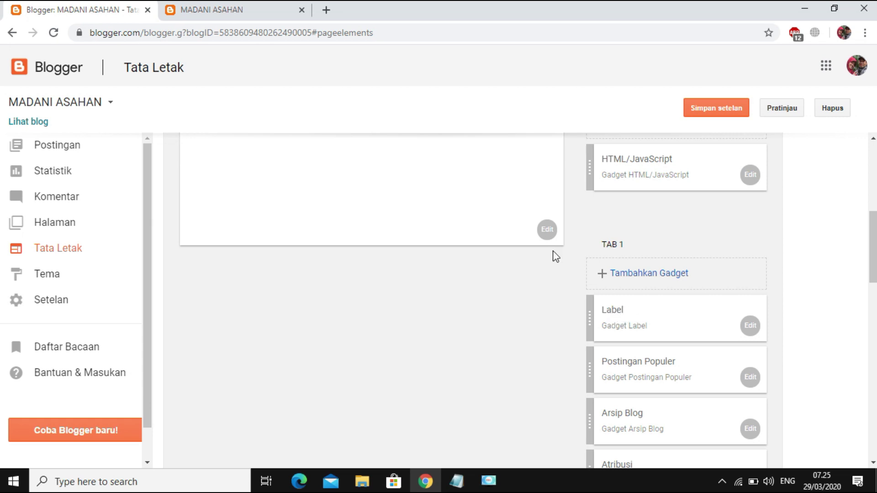
- Check the menu entries on the live blog and save the layout arrangement
left_click(232, 16)
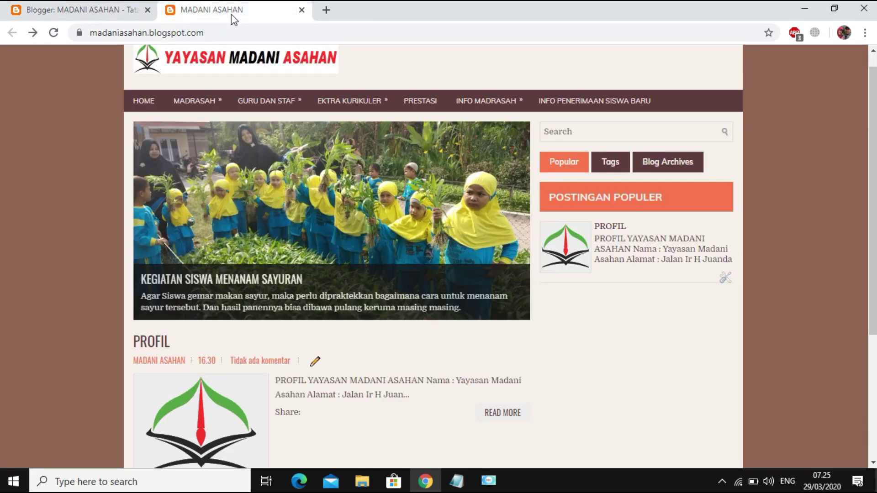
mouse_move(511, 98)
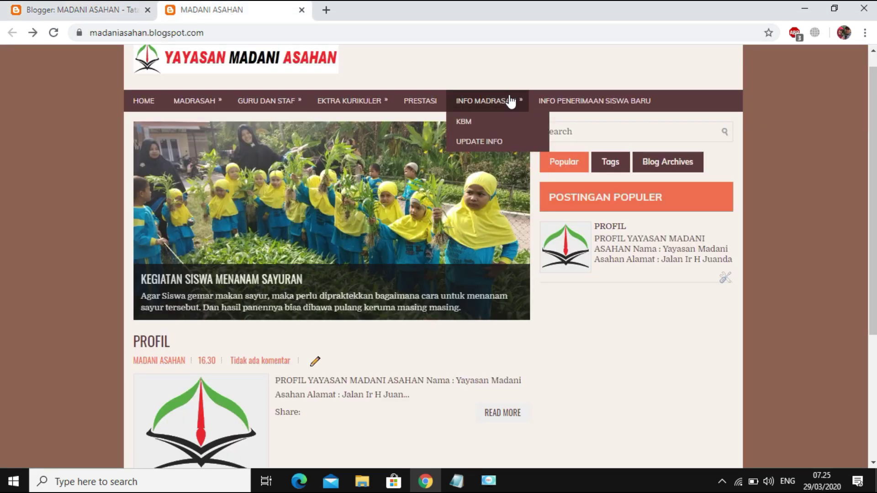
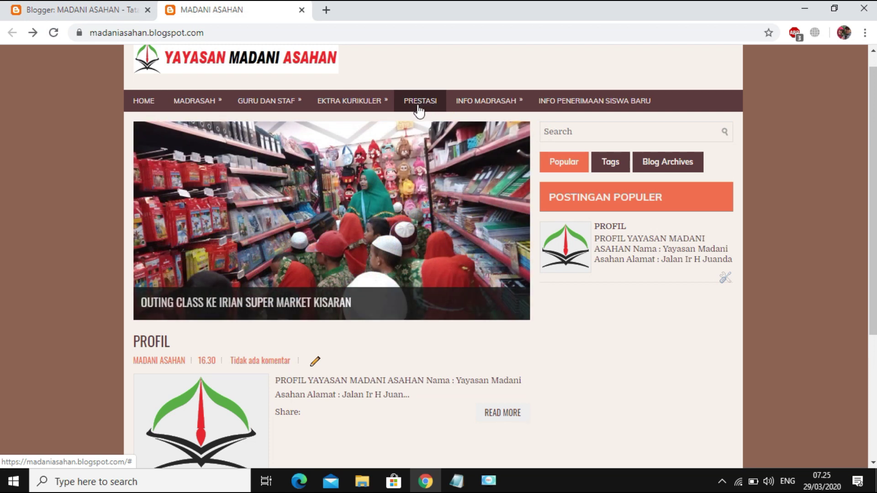
left_click(92, 15)
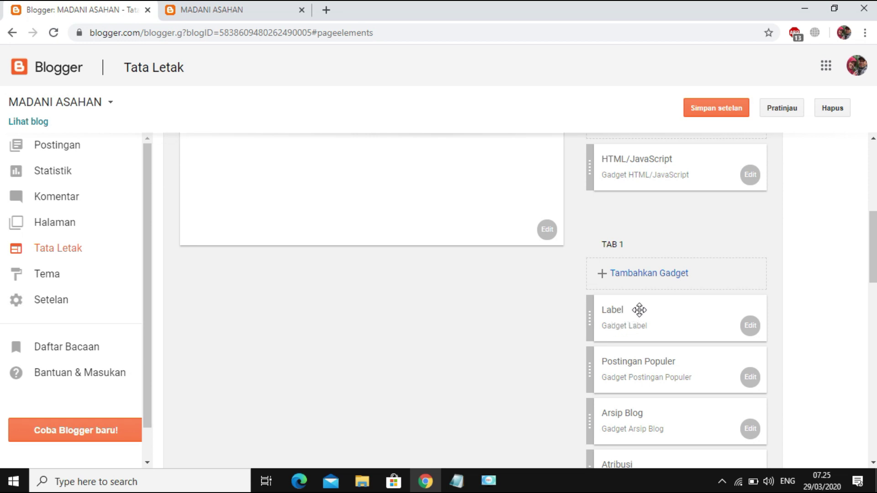
left_click(706, 114)
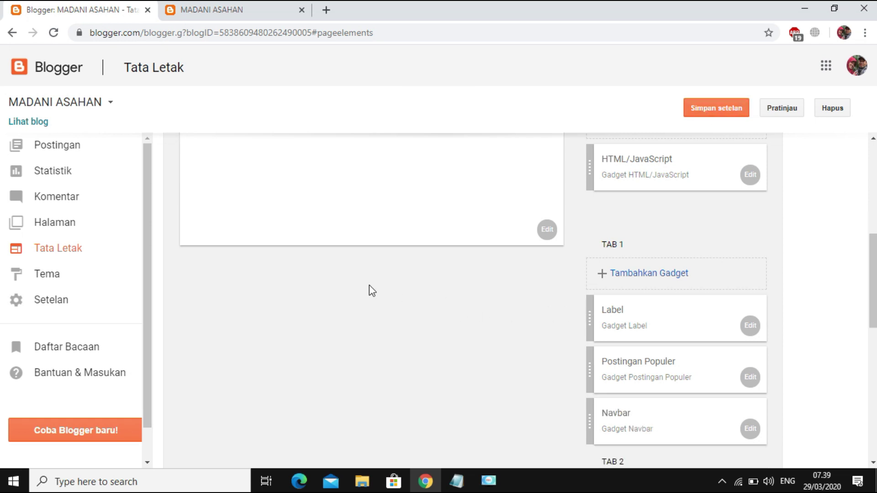
- Open the blog's posts list in a new browser tab and create a new post
right_click(69, 150)
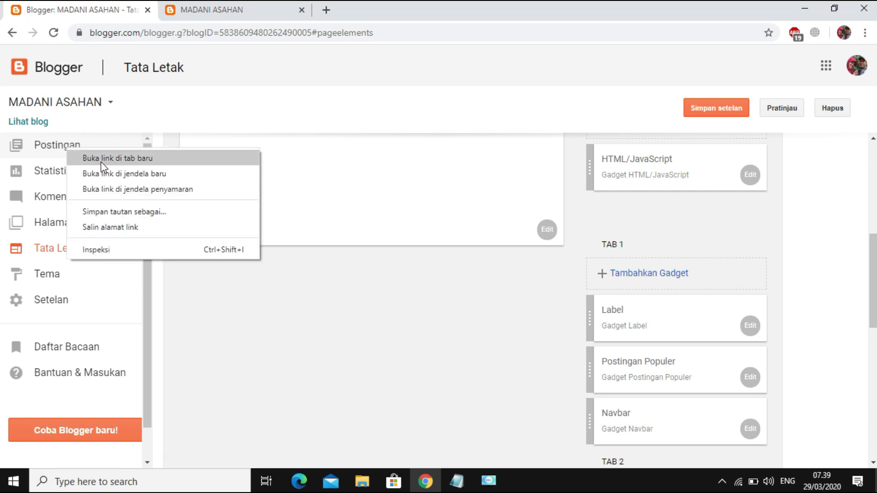
left_click(101, 160)
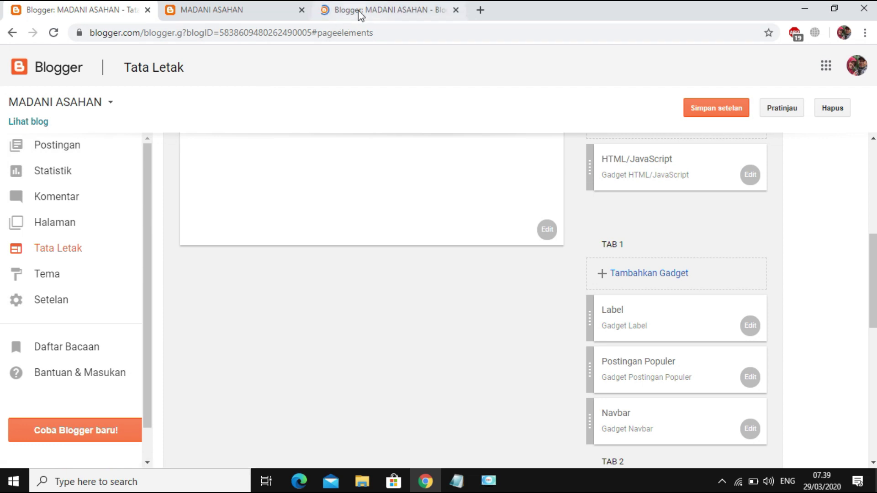
left_click(358, 11)
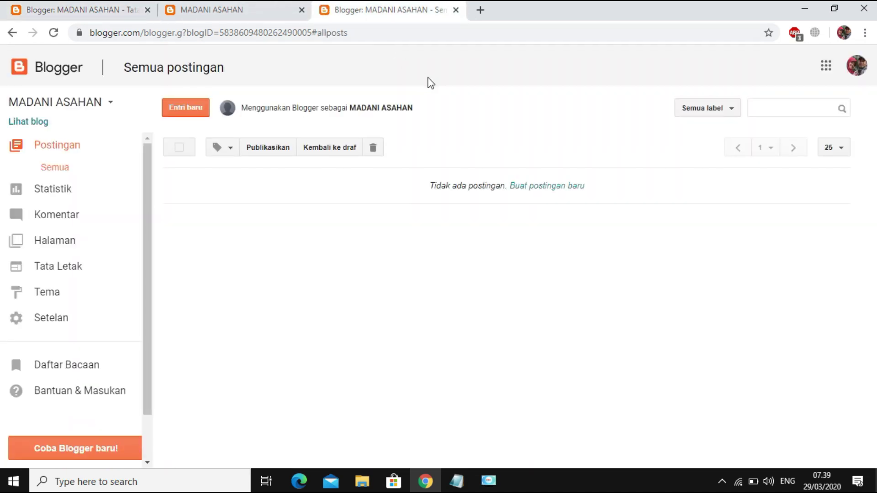
left_click(180, 112)
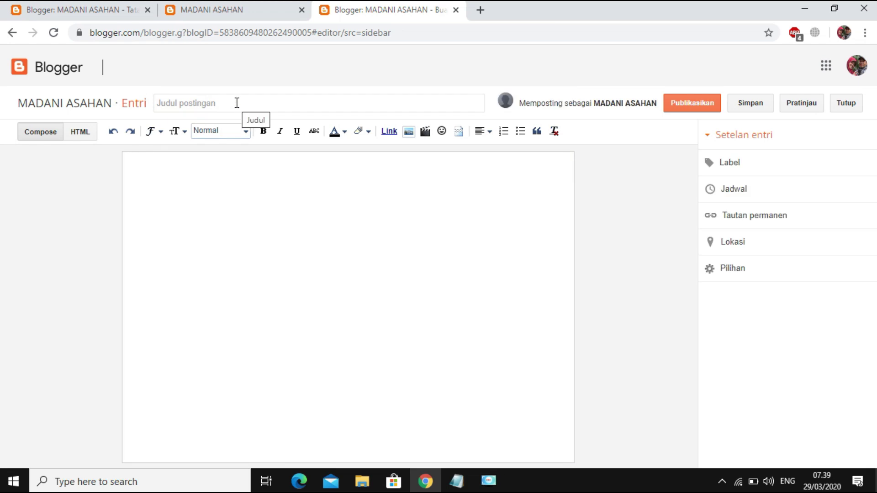
- Check the Info Madrasah menu entries on the live blog and title the new post "KEGIATAN MENANAM SAYUR"
left_click(236, 103)
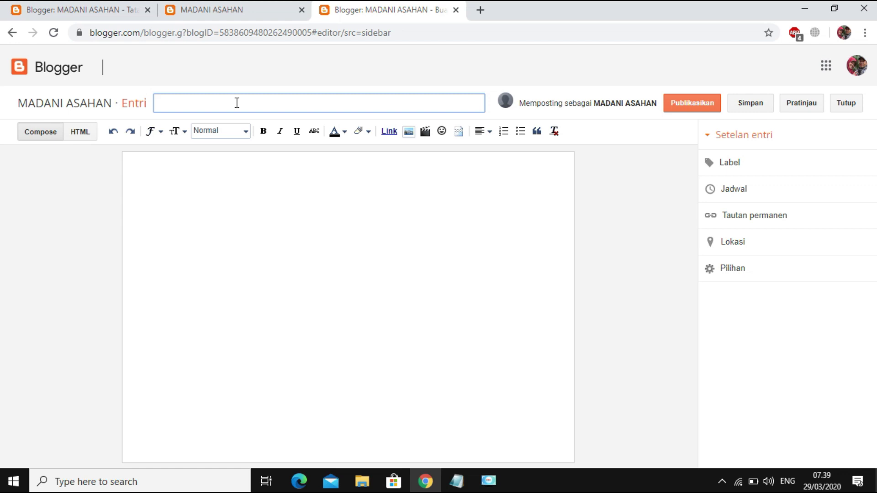
left_click(236, 14)
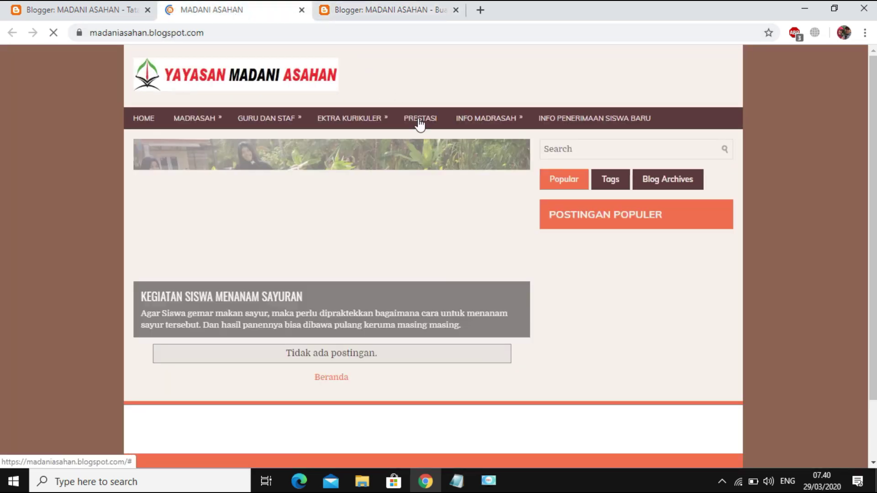
scroll(475, 133, "down", 2)
scroll(476, 94, "up", 2)
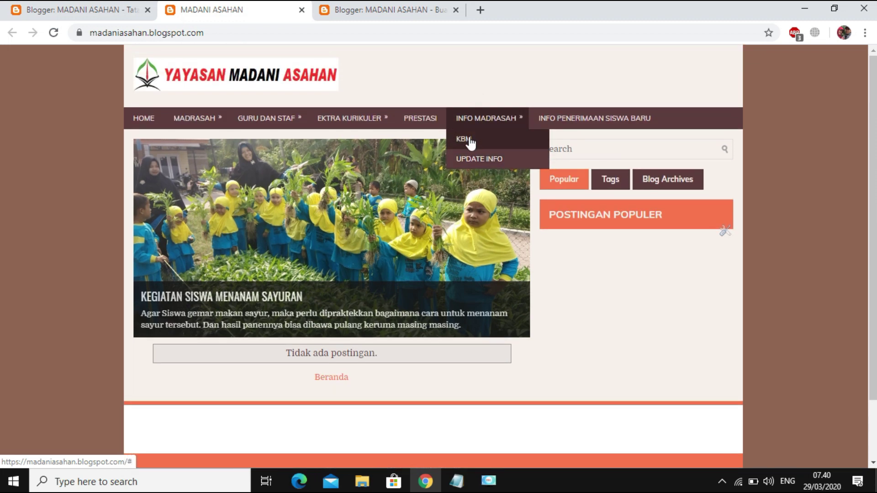
left_click(382, 13)
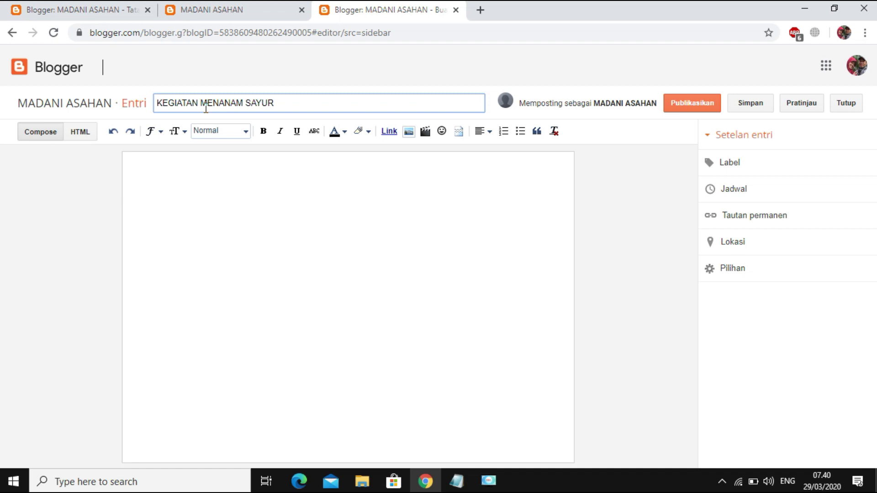
- Insert the vegetable-planting photo 1.jpg from this blog's existing images into the post body
left_click(214, 175)
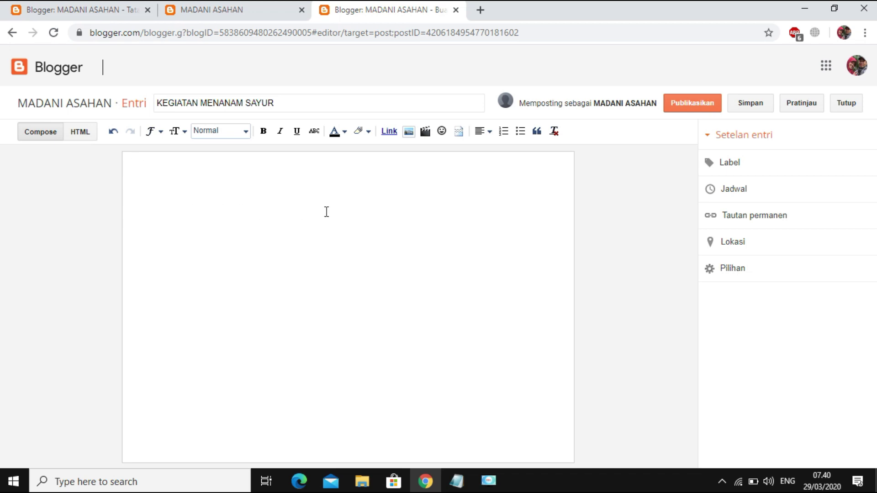
left_click(409, 132)
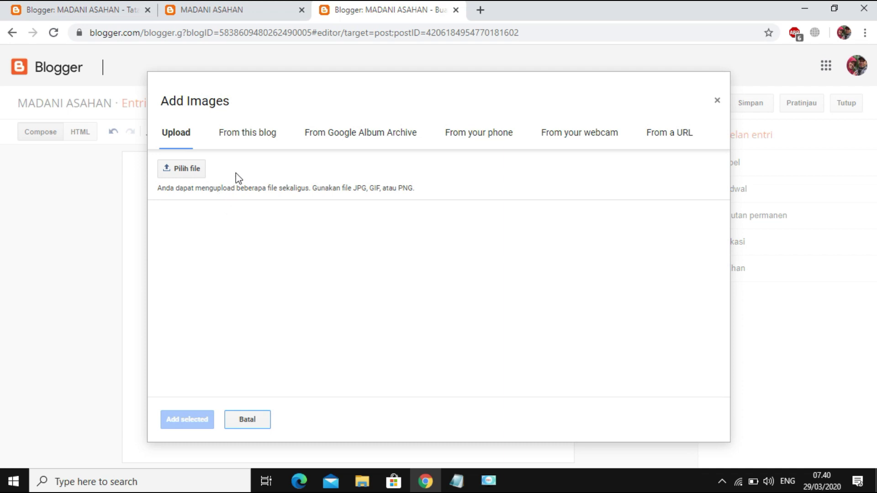
left_click(251, 143)
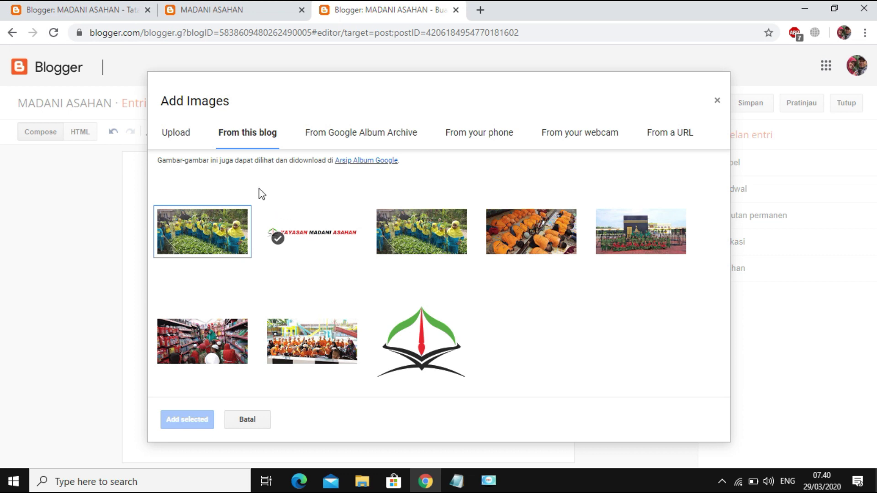
left_click(174, 138)
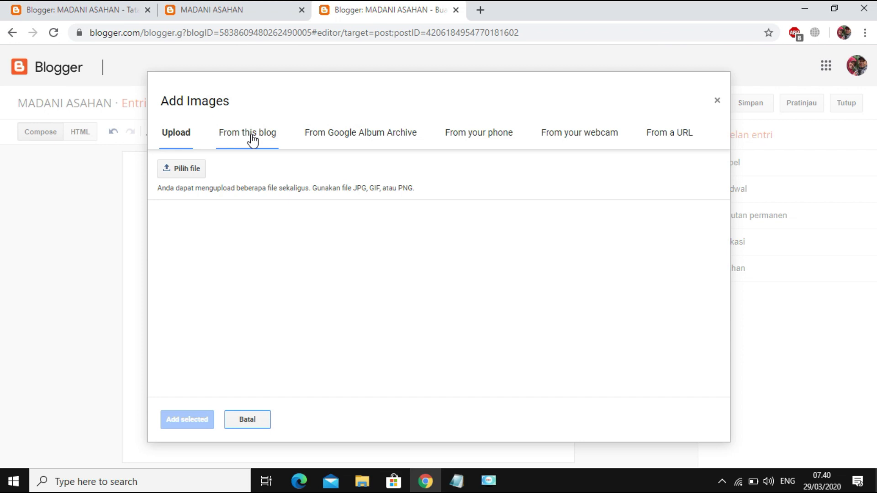
left_click(253, 141)
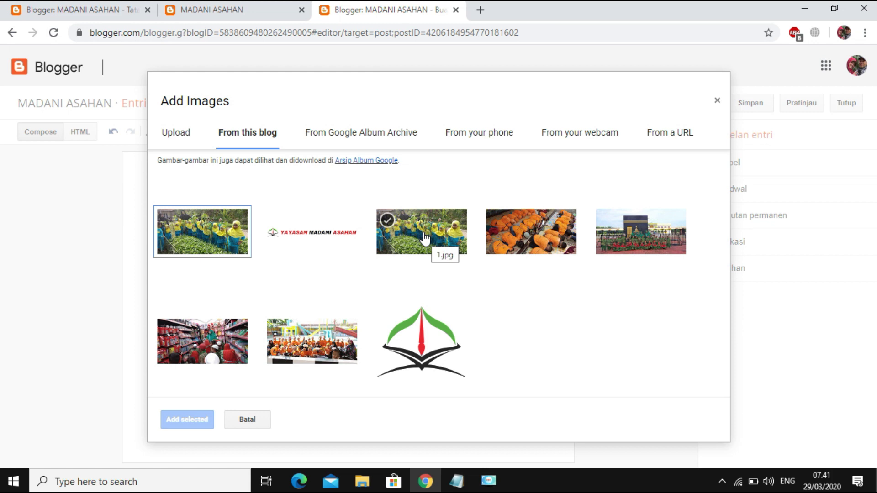
left_click(424, 238)
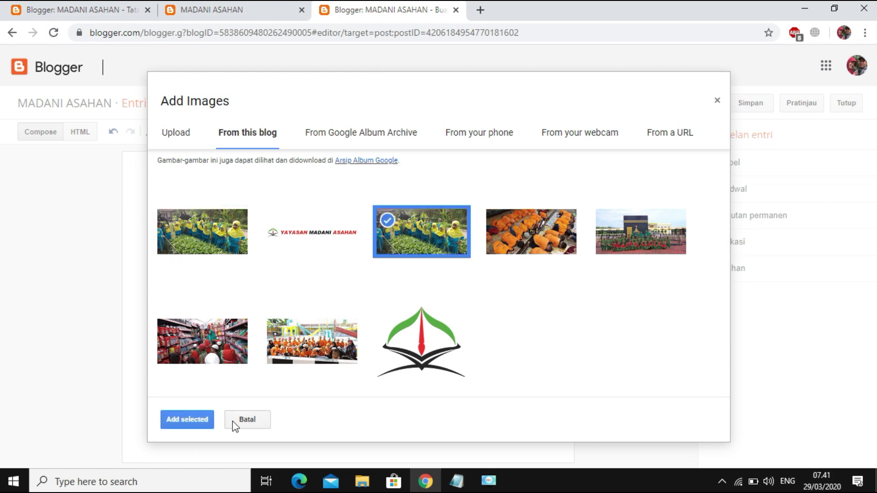
left_click(194, 427)
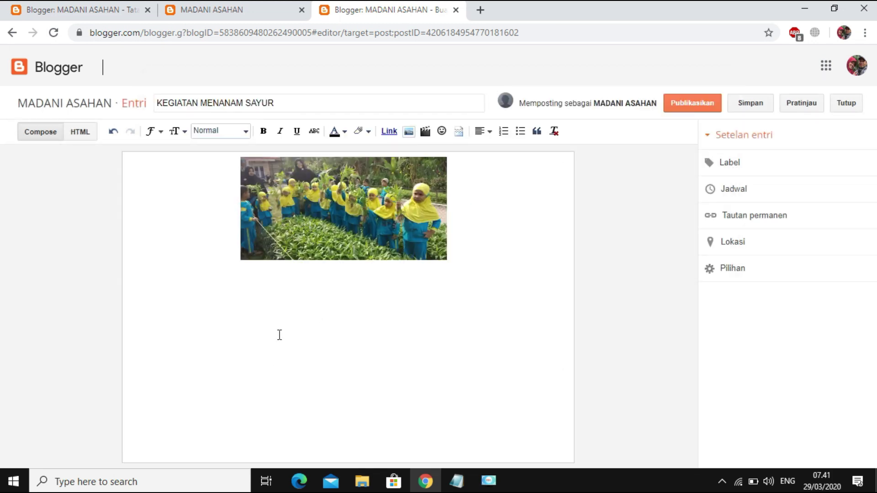
- Try the Small size on the inserted photo and set it back to Medium
left_click(304, 229)
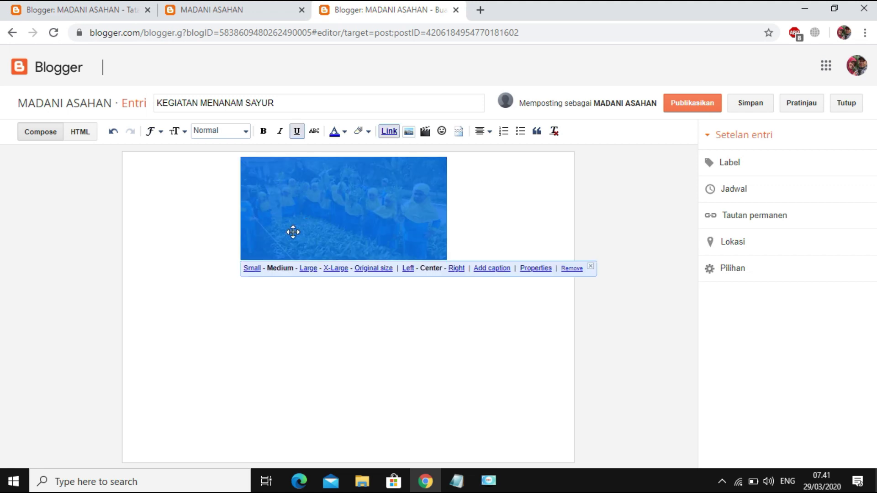
left_click(255, 271)
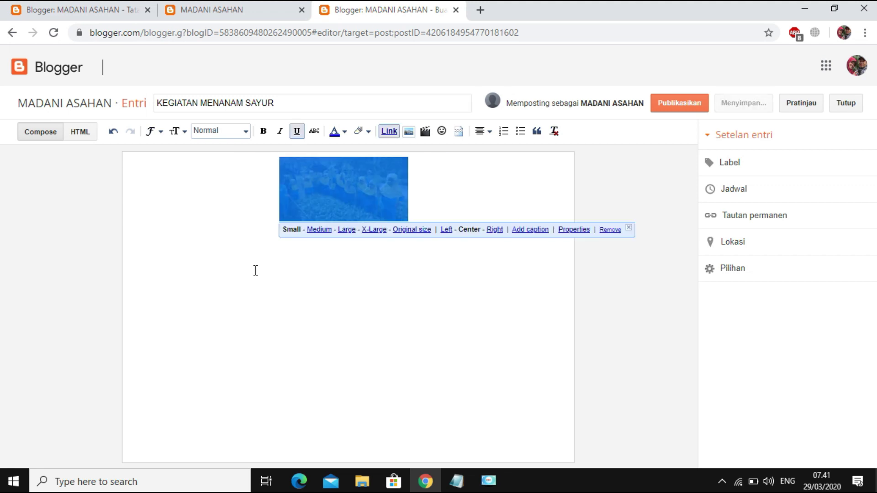
left_click(323, 273)
left_click(339, 193)
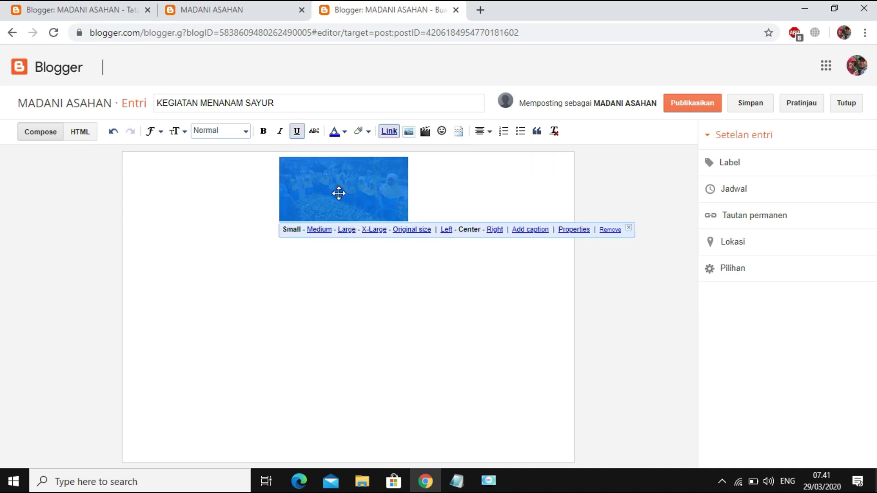
left_click(320, 230)
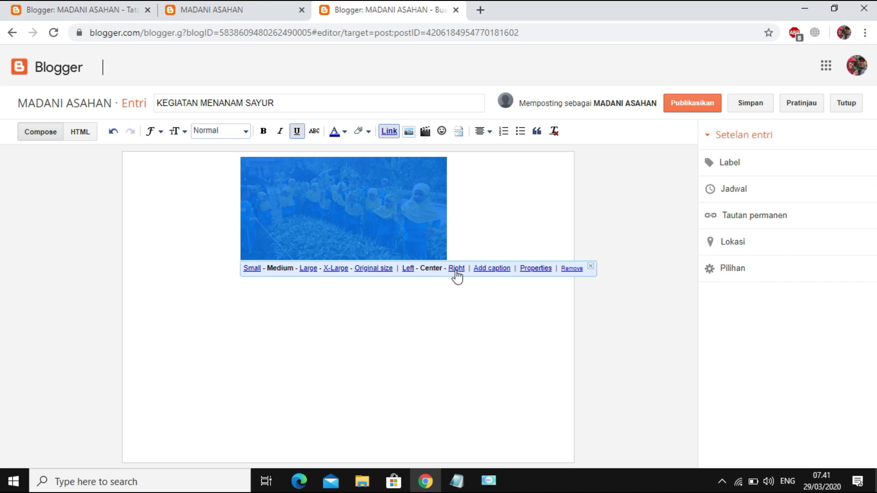
- Below the photo, write "Untuk menumbuhkan suka makan sayur, maka perlu diajarkan sejak dini bagaimana proses sayur itu ditanam" and justify the paragraph
left_click(194, 291)
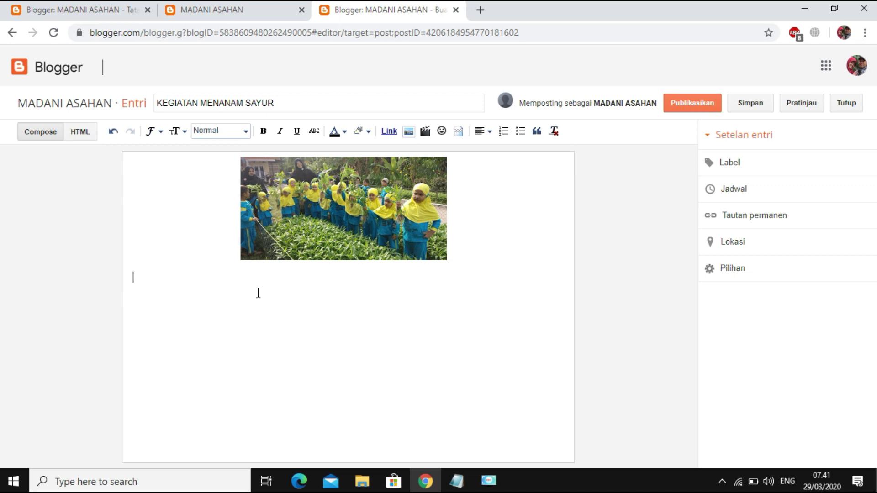
type("Untuk menumbuhkan suka makan sayur, maka perlu diajarkan sejak dini bagaimana proses sayur itu ditanam")
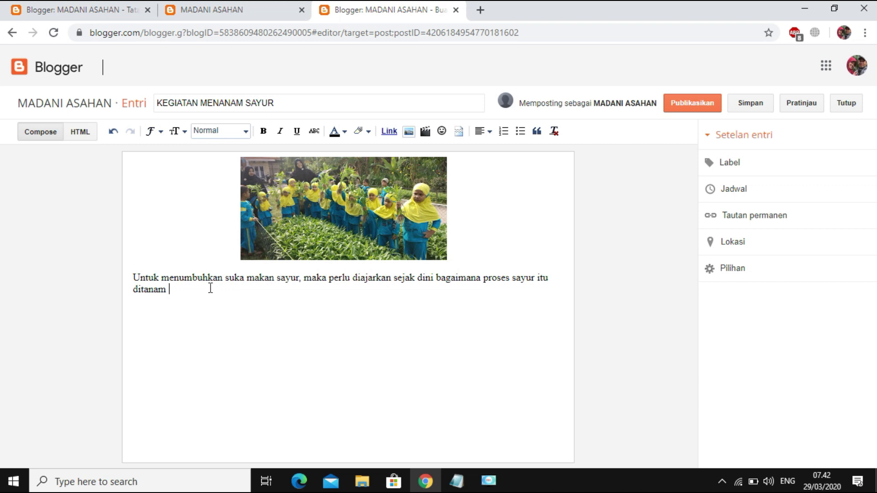
left_click(486, 133)
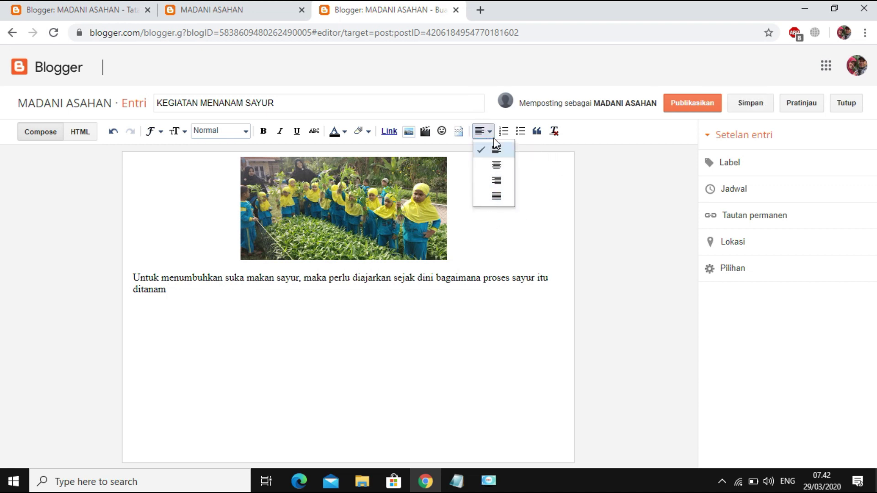
left_click(497, 197)
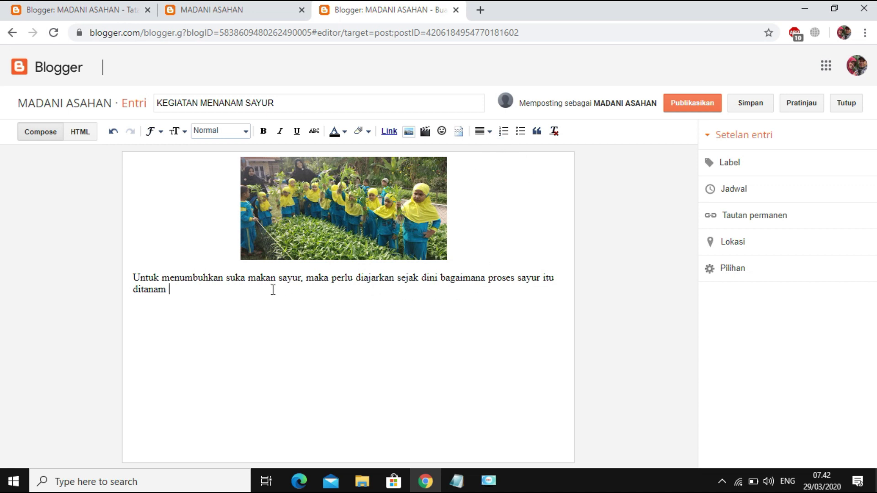
left_click(183, 135)
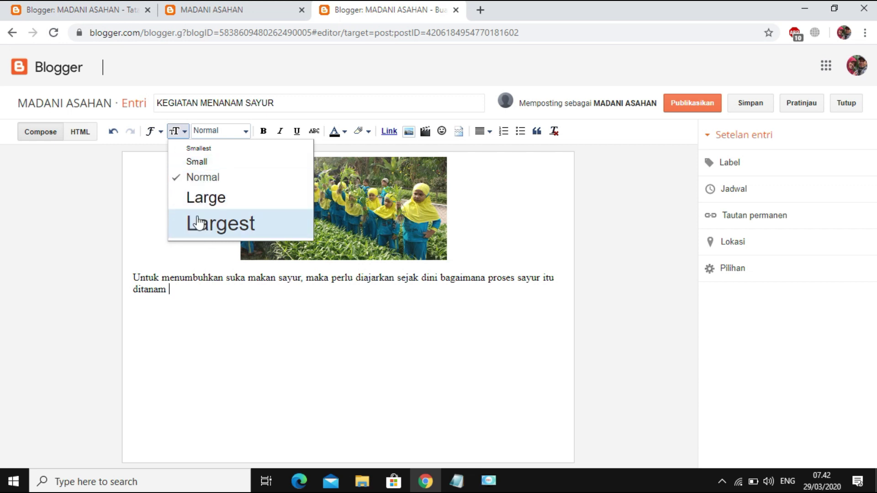
left_click(163, 284)
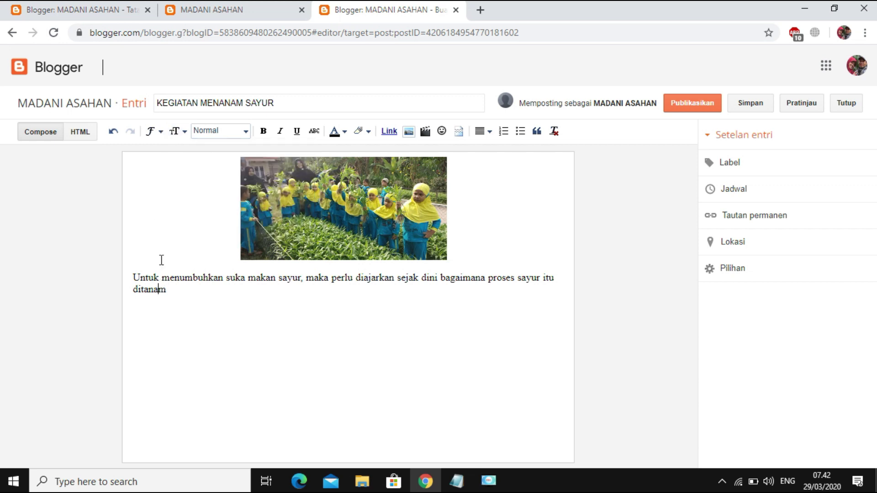
left_click(156, 134)
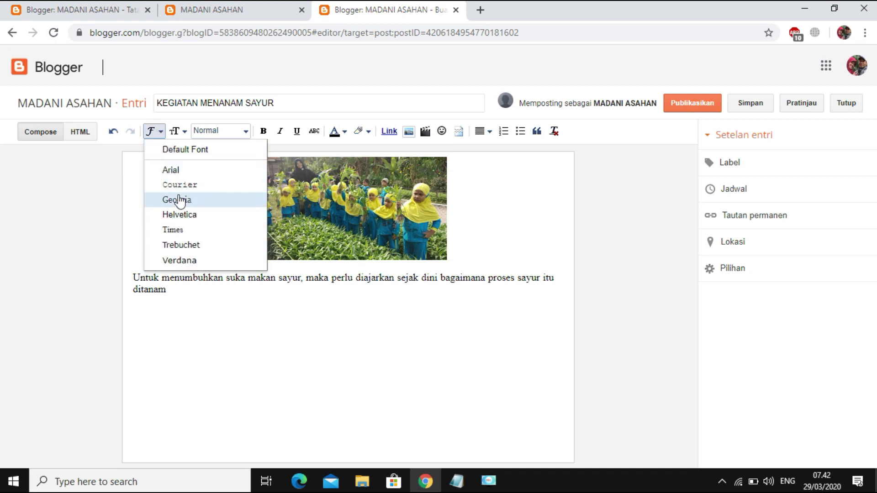
left_click(174, 293)
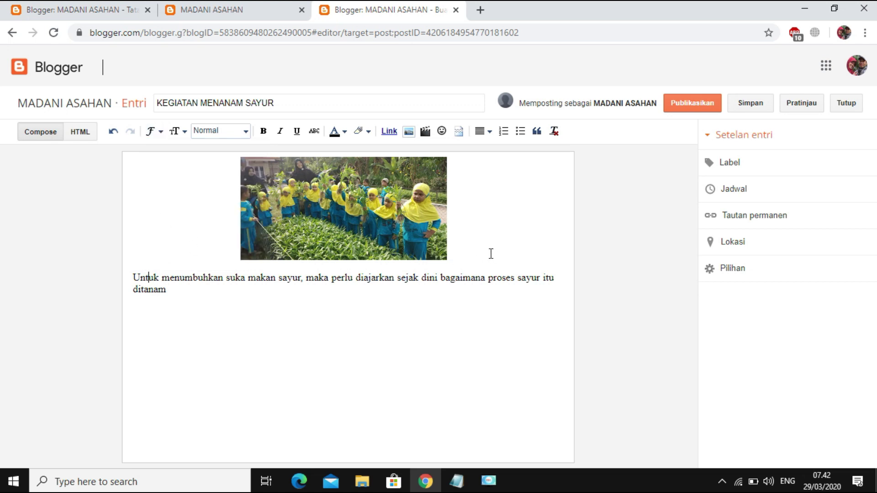
- Check the Info Madrasah menu entries on the live blog and label the vegetable-planting post "KBM"
left_click(247, 9)
left_click(493, 123)
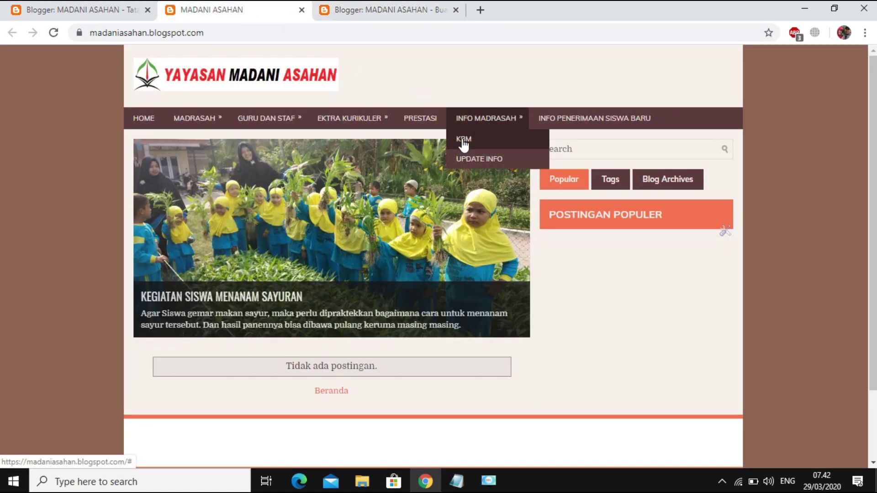
left_click(378, 11)
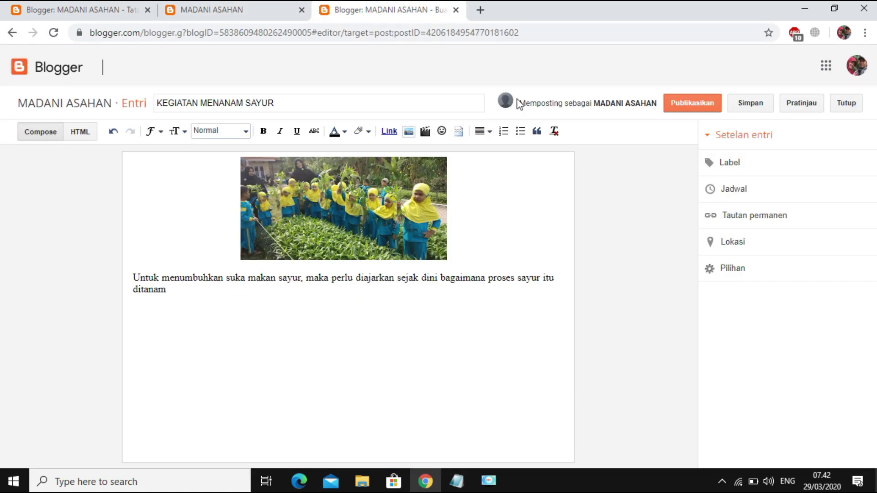
left_click(731, 164)
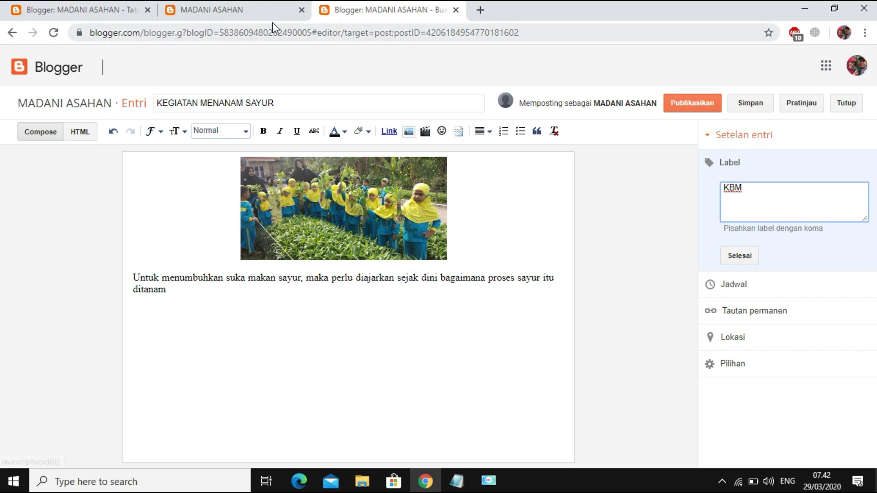
left_click(259, 16)
left_click(467, 122)
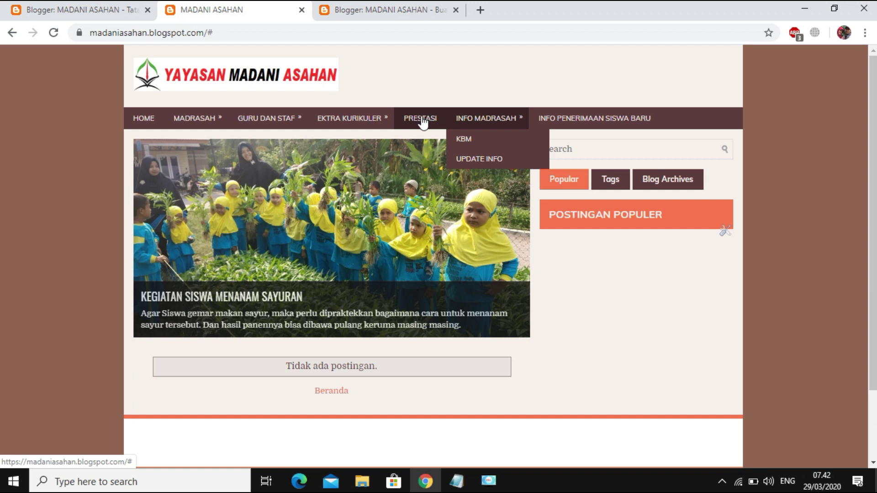
mouse_move(366, 121)
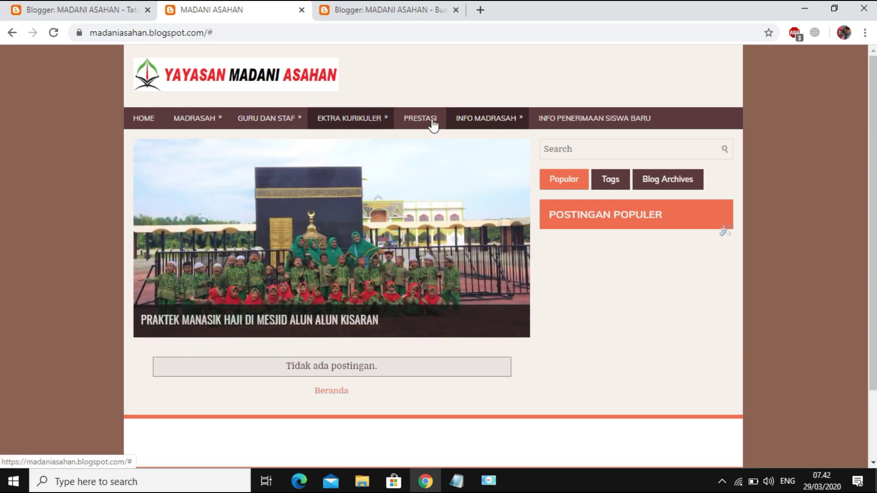
left_click(388, 15)
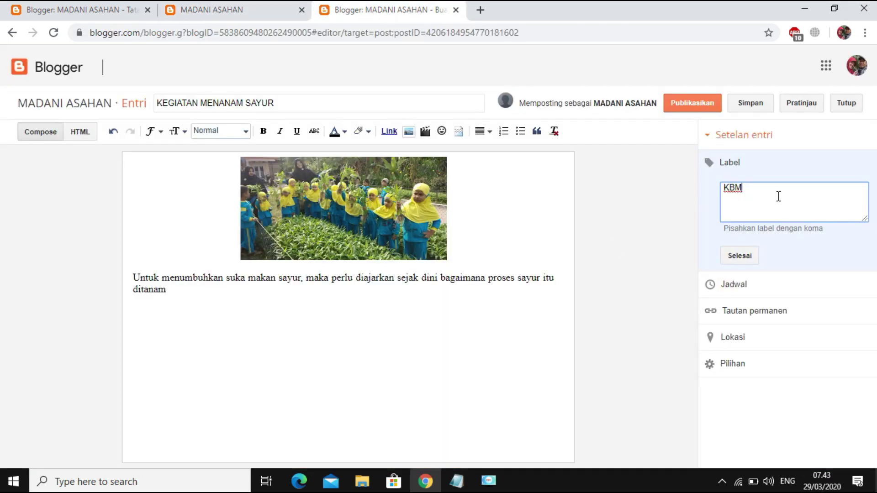
left_click(741, 256)
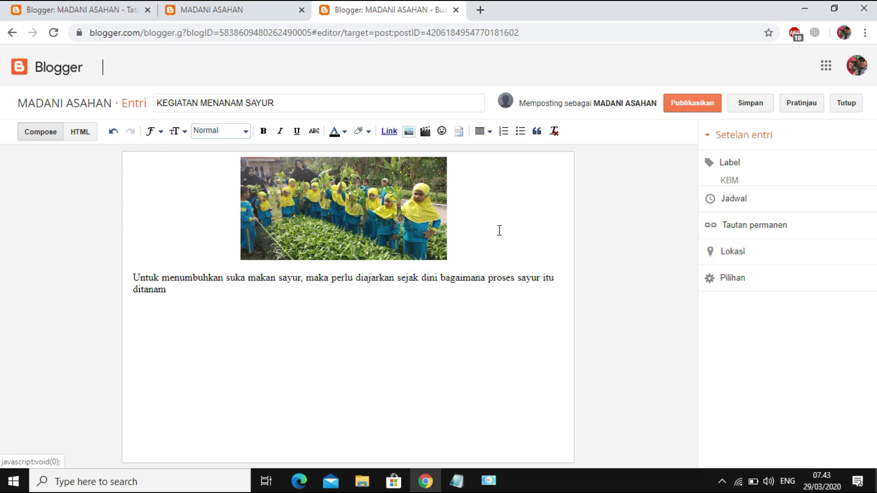
- Publish the vegetable-planting post and reload the live blog's home page to check it
left_click(750, 104)
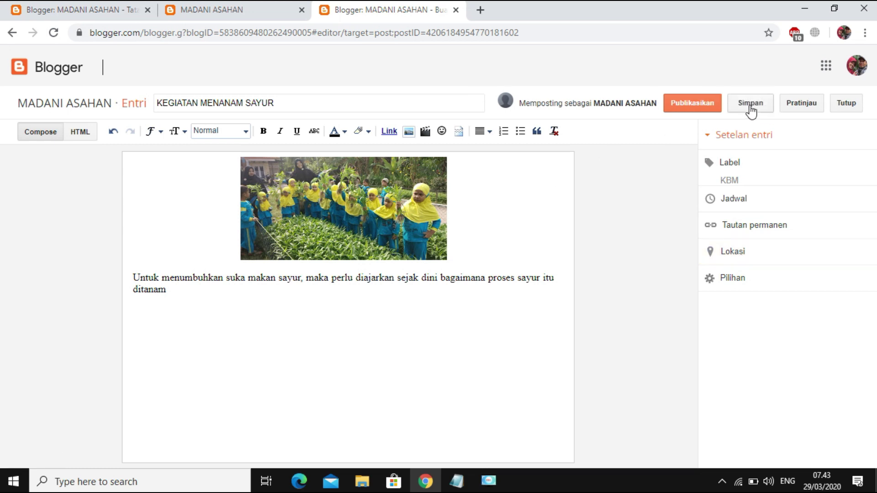
left_click(692, 104)
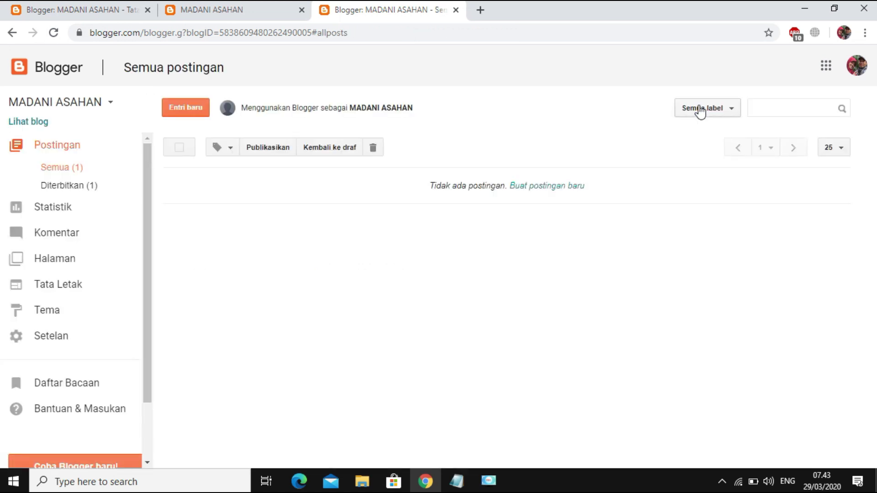
mouse_move(313, 179)
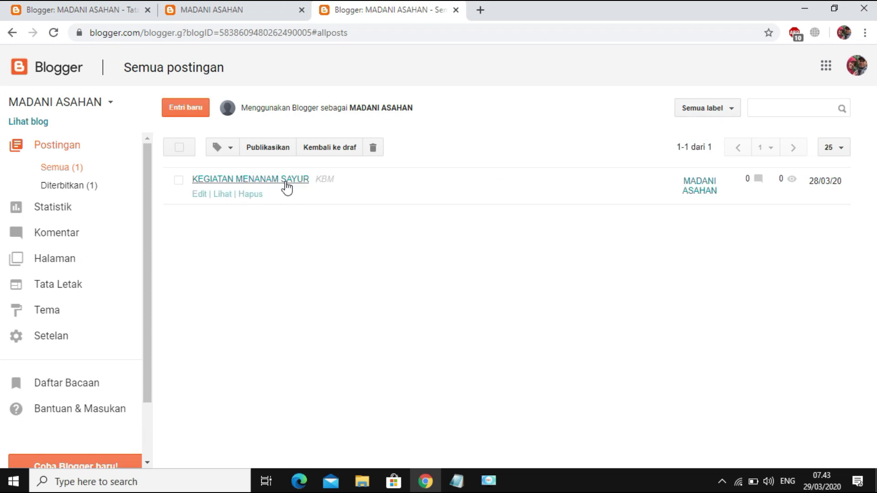
left_click(205, 12)
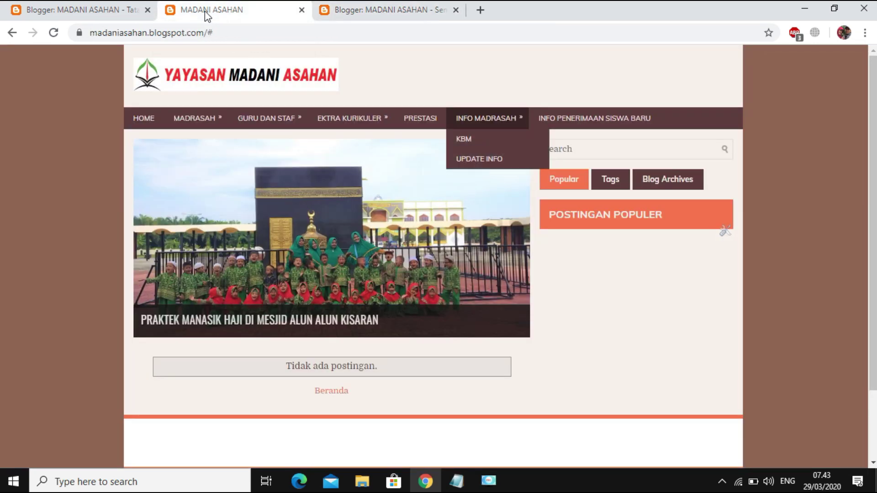
left_click(59, 34)
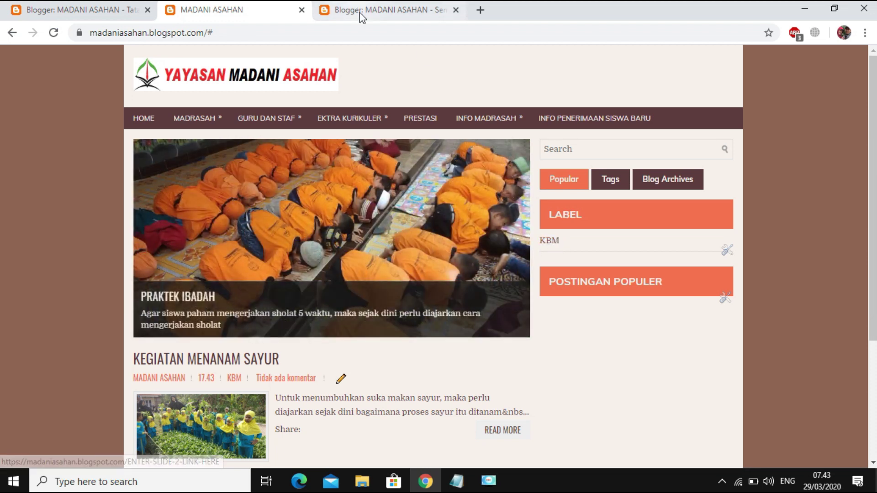
- Create another new post from the blog's posts list and title it "PRAKTEK IBADAH"
left_click(361, 17)
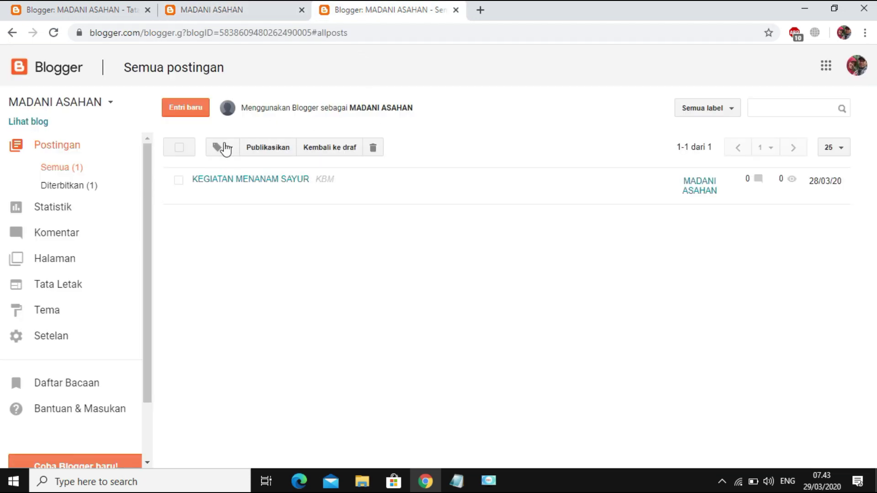
left_click(187, 113)
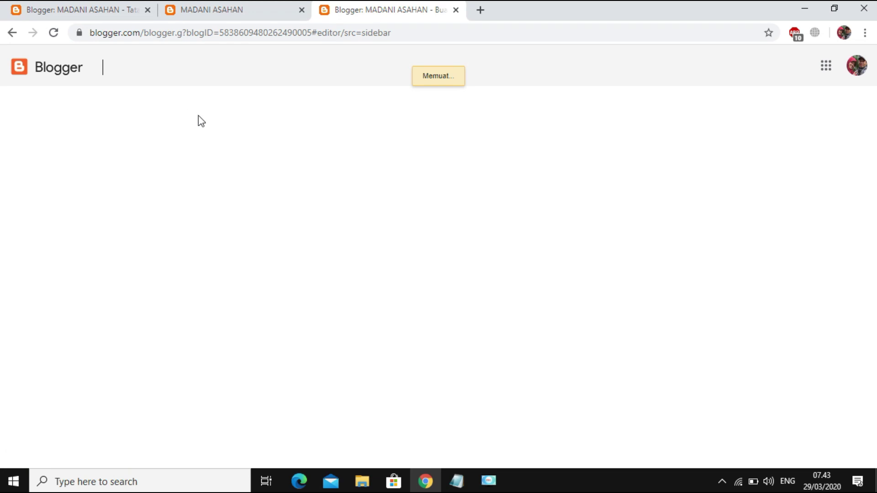
left_click(246, 99)
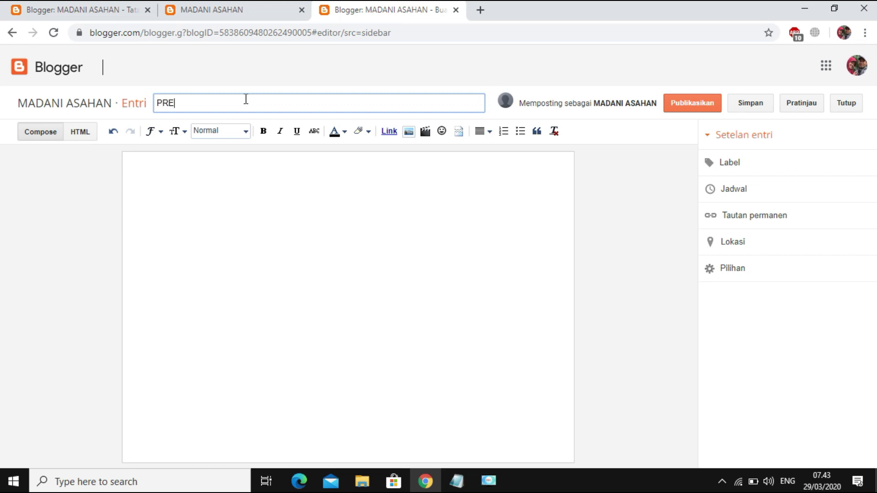
type("PRAKTEK IBADAH")
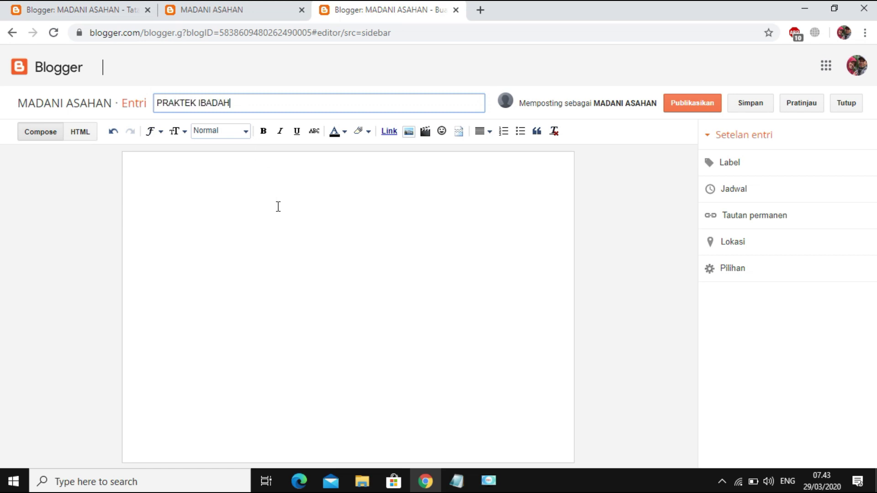
- Insert the photo of children in orange shirts praying from this blog's existing images into the post body
left_click(278, 207)
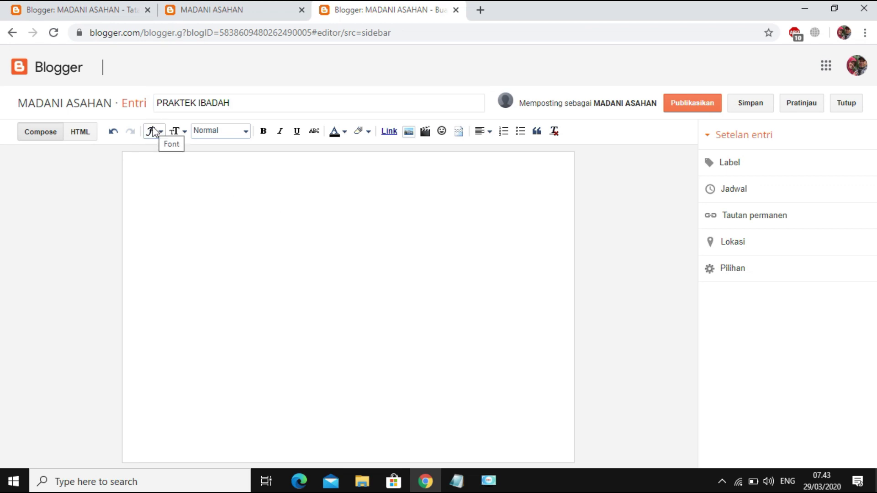
left_click(409, 132)
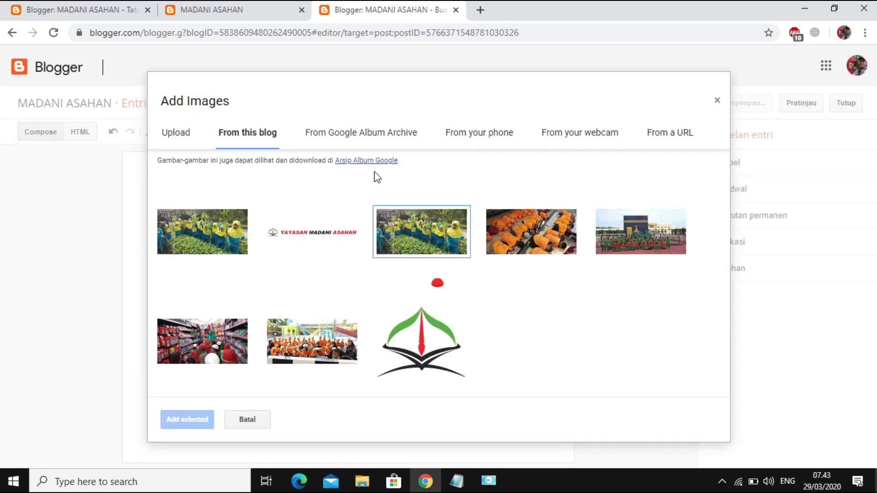
left_click(537, 236)
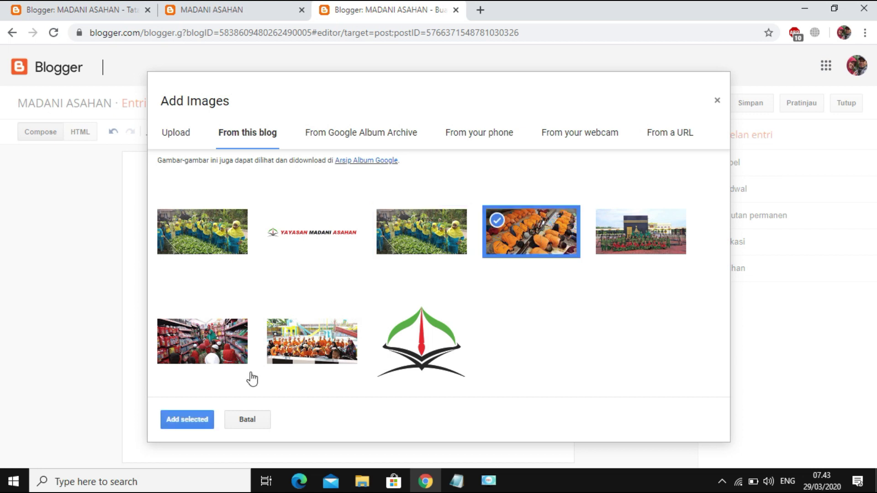
left_click(187, 419)
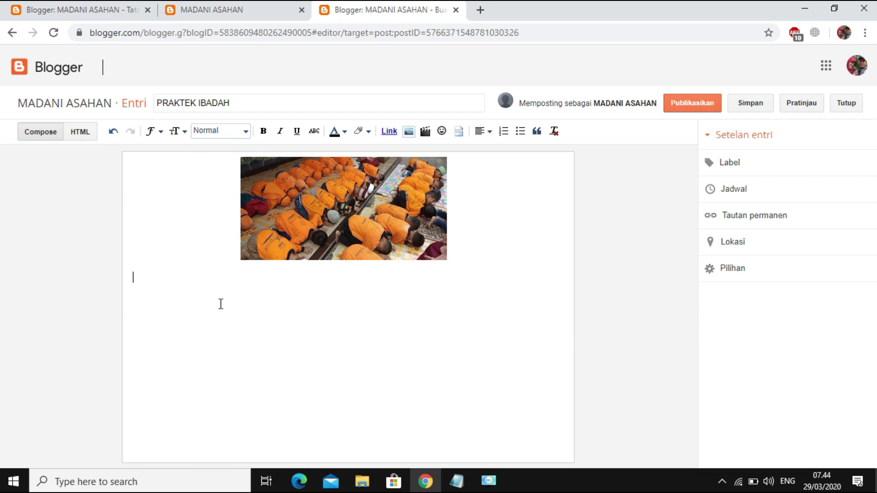
- Below the photo, write "Sholat perlu diajarkan sejak usia dini, agar anak-anak terbiasa untuk mengerjakannya saat mereka dewasa nanti." and justify the paragraph
type("holat perlu diajarkan sejak usia dini, agar anak-anak terbiasa untuk mengerjakannya saat mereka dewasa nanti.")
left_click(484, 132)
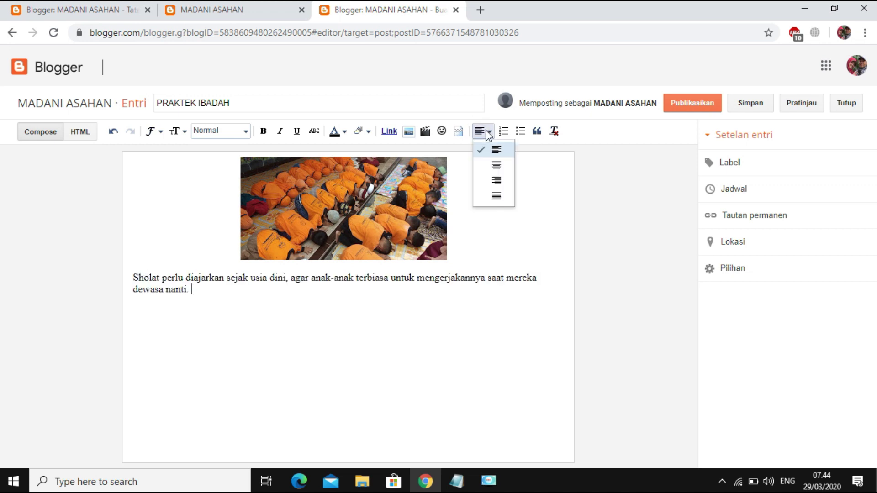
left_click(496, 196)
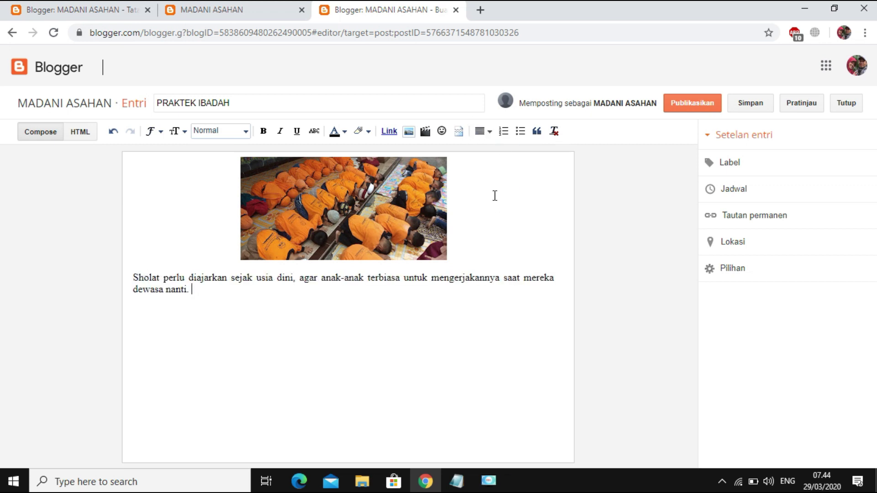
- Label the PRAKTEK IBADAH post with the existing label "KBM"
left_click(734, 165)
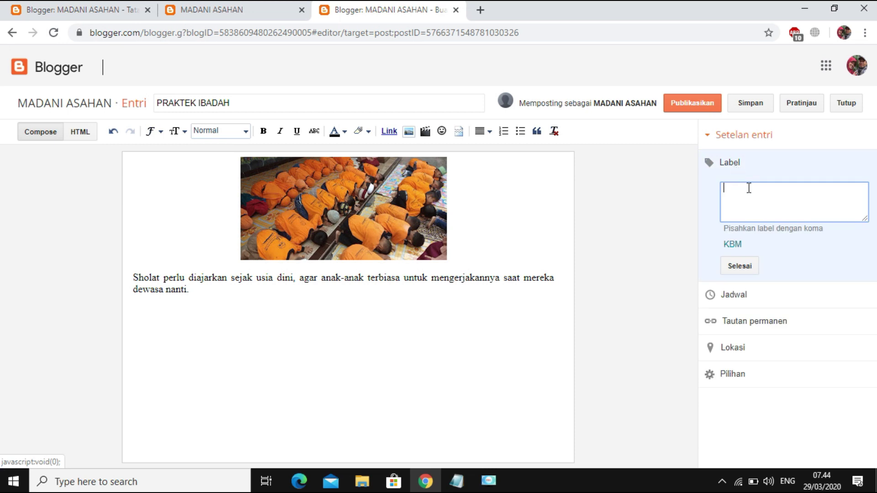
type("KBM")
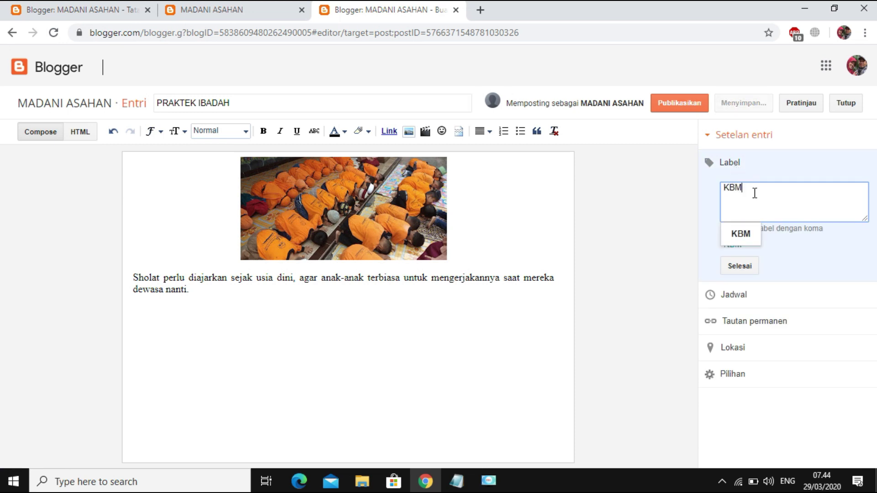
left_click(742, 235)
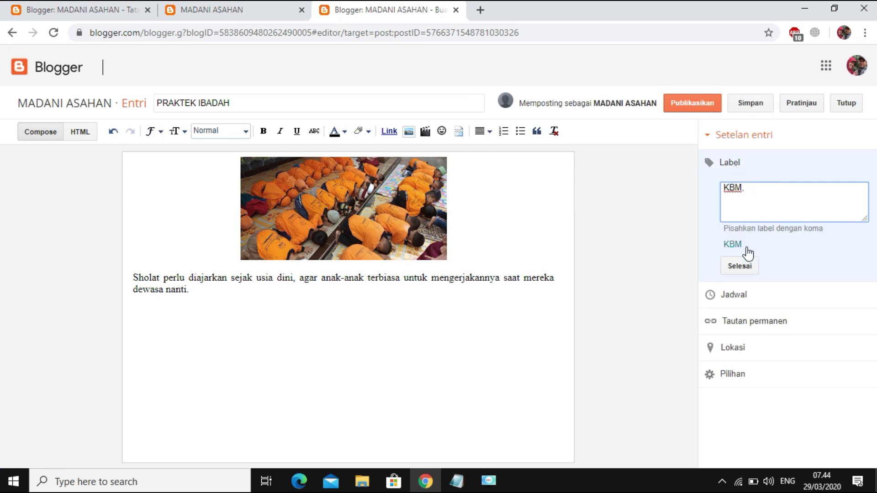
left_click(734, 246)
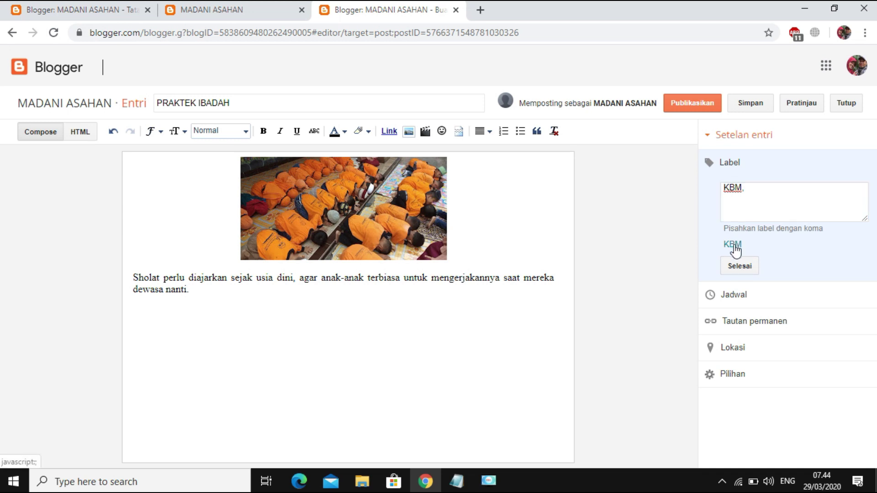
left_click(744, 272)
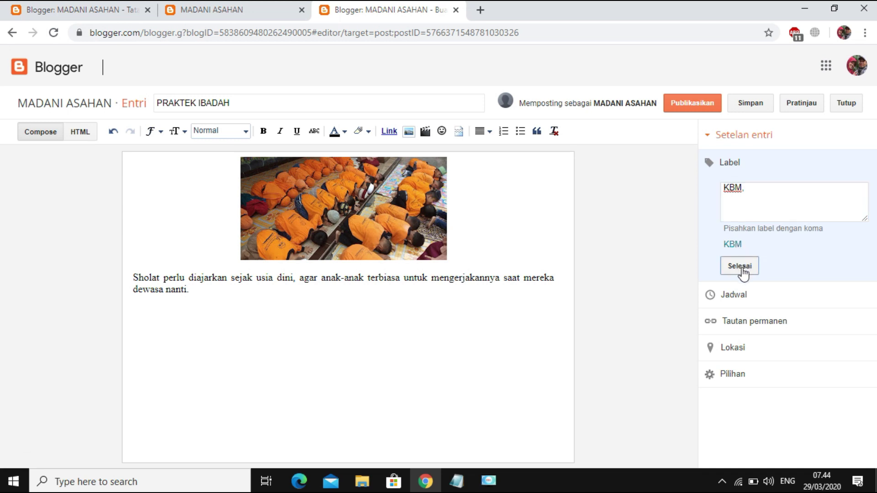